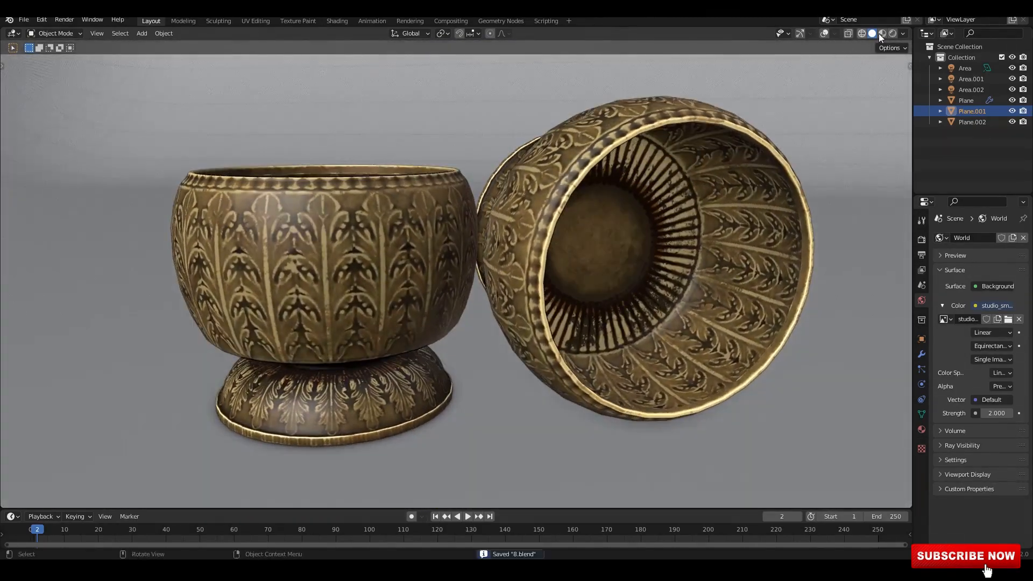
View the finished ornate bowls in Material Preview, adjust the preview lighting and save the file.
{"action": "left_click", "coordinate": [883, 33]}
{"action": "left_click", "coordinate": [903, 33]}
{"action": "left_click_drag", "start_coordinate": [903, 162], "coordinate": [949, 162]}
{"action": "left_click_drag", "start_coordinate": [904, 150], "coordinate": [823, 150]}
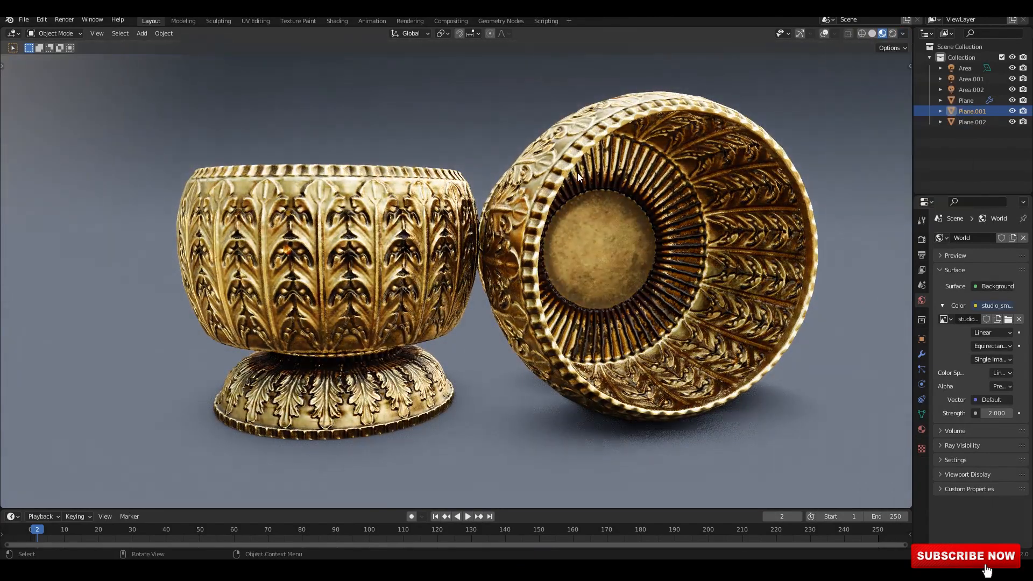
{"action": "mouse_move", "coordinate": [577, 173]}
{"action": "middle_mouse_down"}
{"action": "mouse_move", "coordinate": [589, 178]}
{"action": "mouse_move", "coordinate": [503, 69]}
{"action": "mouse_move", "coordinate": [590, 158]}
{"action": "mouse_move", "coordinate": [582, 154]}
{"action": "middle_mouse_up"}
{"action": "key", "text": "ctrl+s"}
Examine the gold bowls up close in Rendered viewport shading.
{"action": "left_click", "coordinate": [892, 34]}
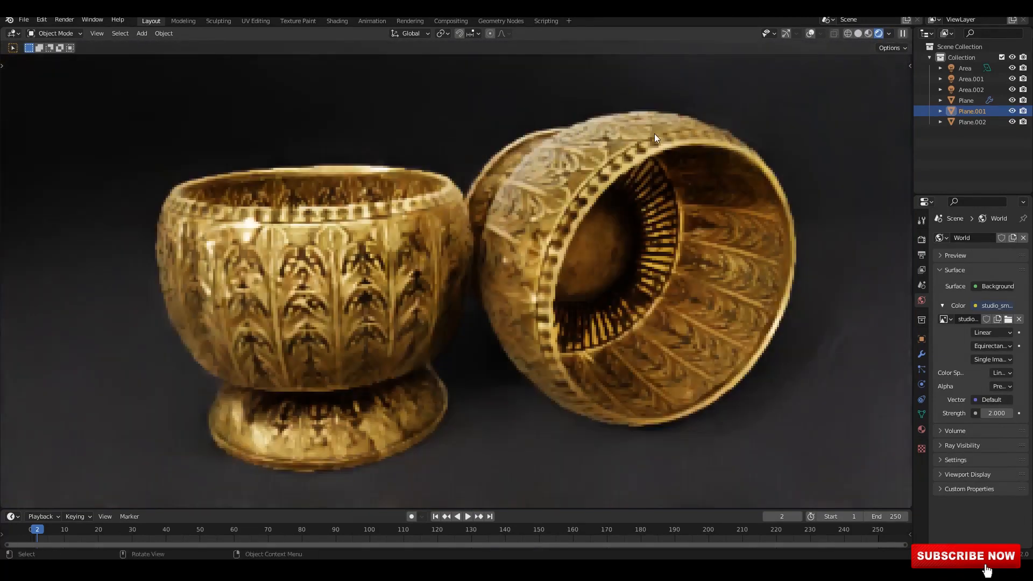
{"action": "middle_click_drag", "start_coordinate": [654, 134], "coordinate": [626, 130], "text": "ctrl"}
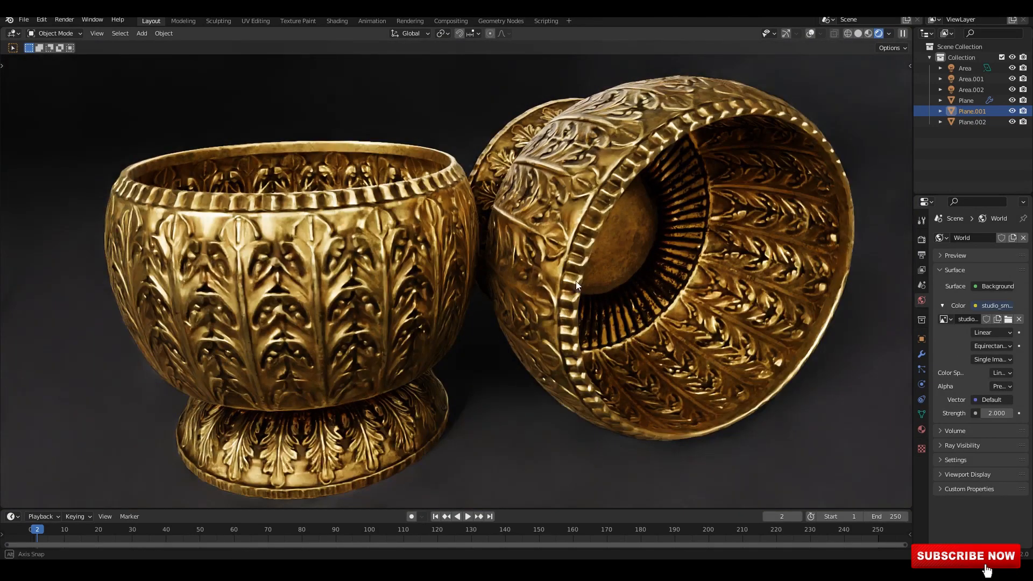
{"action": "middle_click_drag", "start_coordinate": [576, 280], "coordinate": [551, 256]}
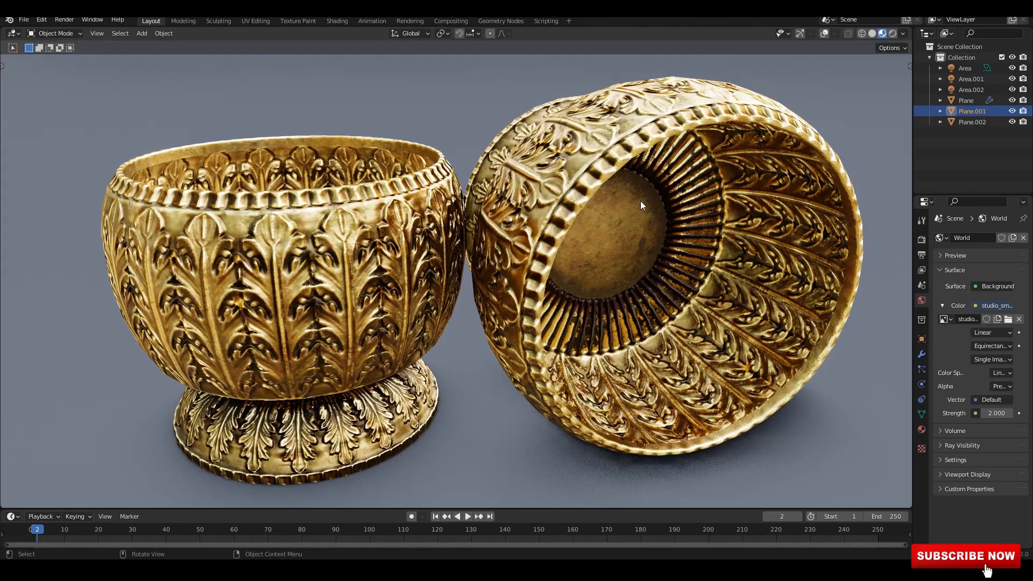
Examine the bowls' relief and interior under changed preview lighting from several angles.
{"action": "middle_click_drag", "start_coordinate": [640, 201], "coordinate": [727, 167]}
{"action": "left_click", "coordinate": [903, 34]}
{"action": "left_click_drag", "start_coordinate": [909, 162], "coordinate": [868, 162]}
{"action": "mouse_move", "coordinate": [641, 174]}
{"action": "middle_mouse_down"}
{"action": "mouse_move", "coordinate": [527, 167]}
{"action": "mouse_move", "coordinate": [565, 169]}
{"action": "mouse_move", "coordinate": [622, 215]}
{"action": "mouse_move", "coordinate": [599, 180]}
{"action": "middle_mouse_up"}
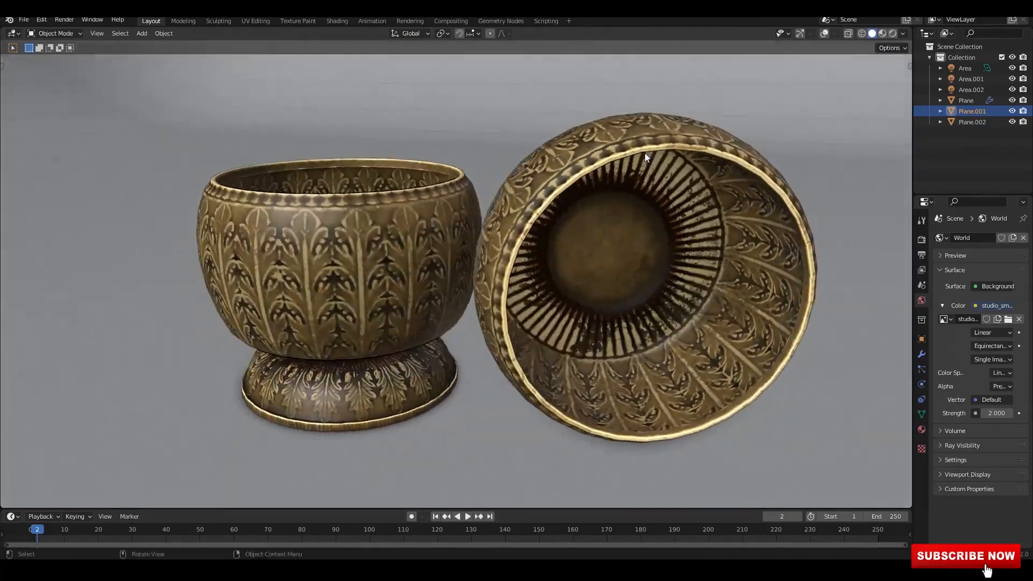
{"action": "middle_click_drag", "start_coordinate": [645, 154], "coordinate": [560, 100]}
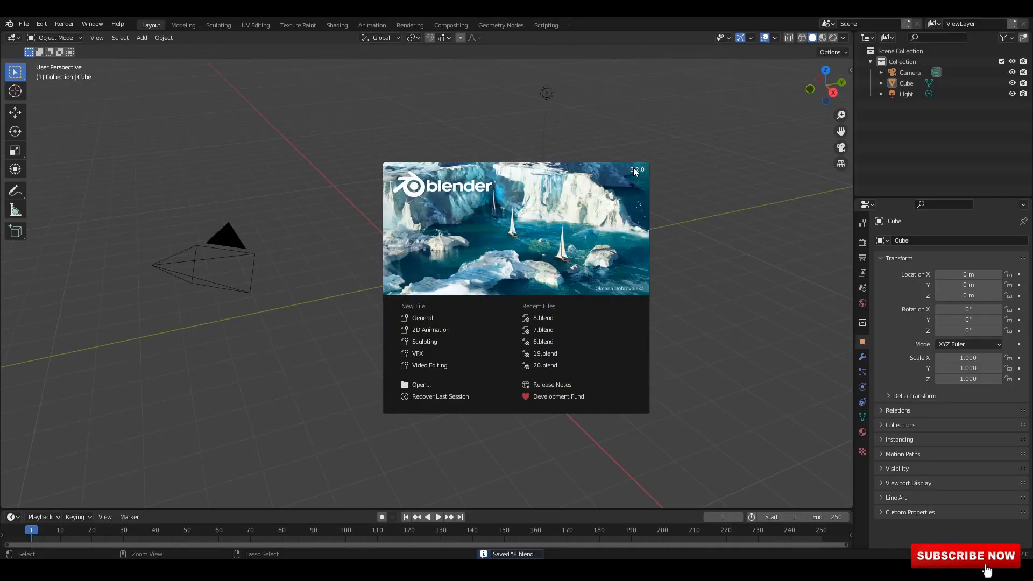
Dismiss the splash screen, start the Shortcut VUr keystroke display and save the file.
{"action": "left_click", "coordinate": [695, 216]}
{"action": "key", "text": "n"}
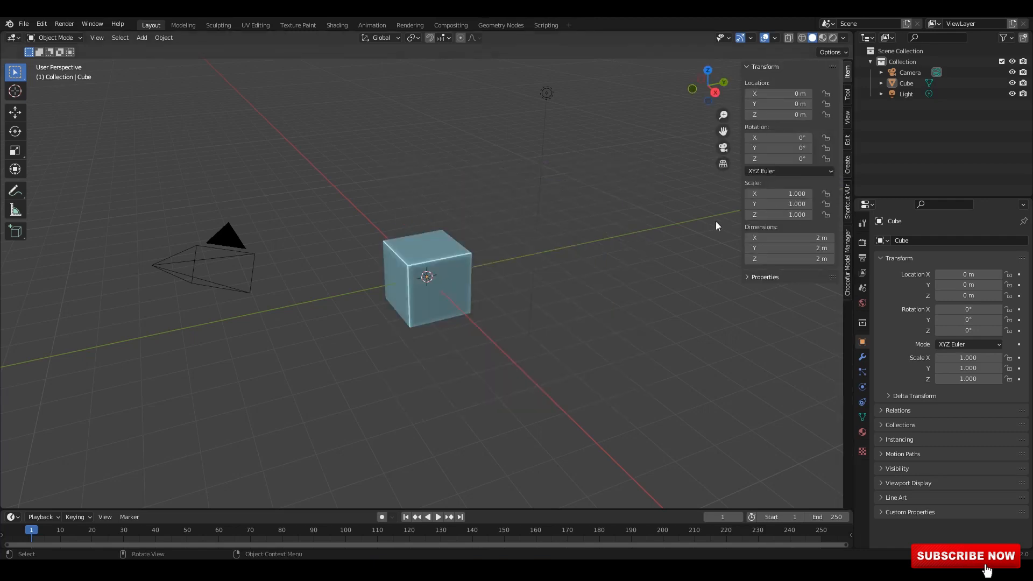
{"action": "left_click", "coordinate": [847, 219]}
{"action": "left_click", "coordinate": [793, 85]}
{"action": "key", "text": "n"}
{"action": "key", "text": "ctrl+s"}
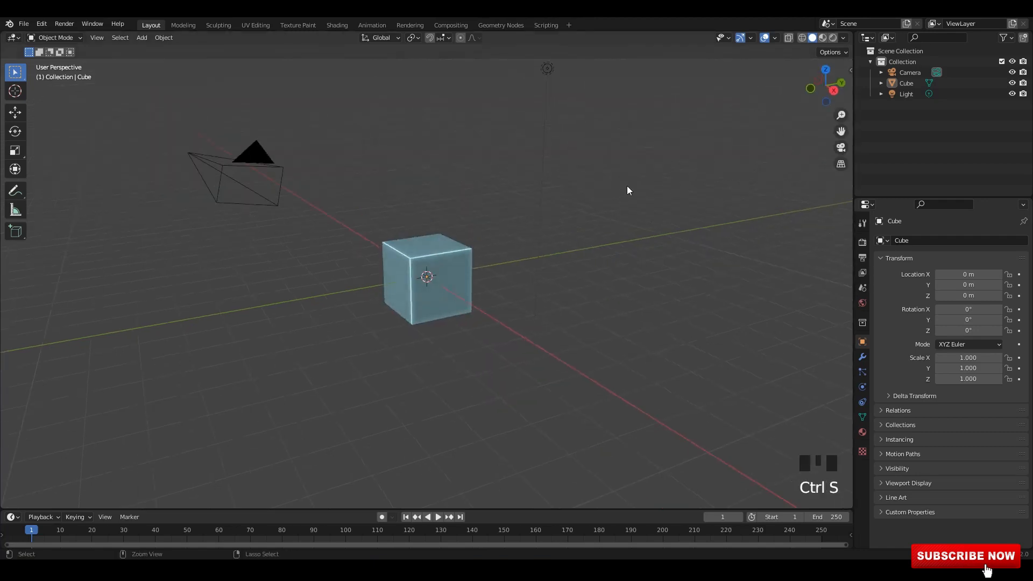
Delete all default objects, add a mesh plane at the origin and enter Edit Mode on it.
{"action": "key", "text": "a"}
{"action": "key", "text": "Delete"}
{"action": "key", "text": "shift+a"}
{"action": "mouse_move", "coordinate": [425, 176]}
{"action": "left_click", "coordinate": [465, 176]}
{"action": "key", "text": "grave"}
{"action": "left_click", "coordinate": [540, 313]}
{"action": "key", "text": "Tab"}
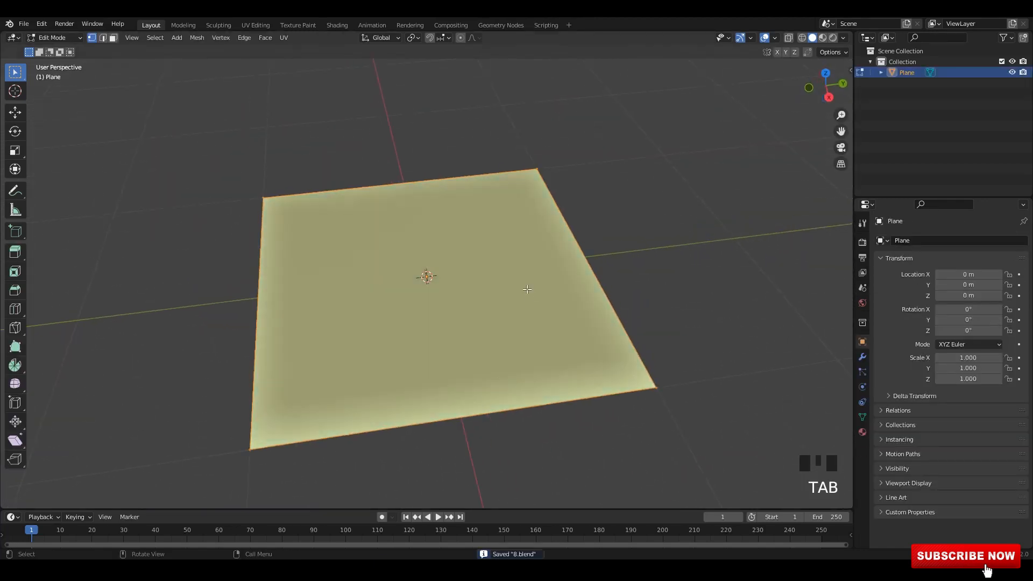
Merge the plane's vertices at the center and move the single vertex out along Y in right view.
{"action": "scroll", "coordinate": [560, 242], "scroll_direction": "down", "scroll_amount": 1}
{"action": "middle_click_drag", "start_coordinate": [560, 243], "coordinate": [488, 270]}
{"action": "key", "text": "m"}
{"action": "left_click", "coordinate": [542, 274]}
{"action": "middle_click_drag", "start_coordinate": [488, 269], "coordinate": [408, 277], "text": "alt"}
{"action": "left_click_drag", "start_coordinate": [410, 276], "coordinate": [738, 286]}
{"action": "scroll", "coordinate": [482, 306], "scroll_direction": "up", "scroll_amount": 1}
{"action": "middle_click_drag", "start_coordinate": [716, 277], "coordinate": [597, 330], "text": "shift"}
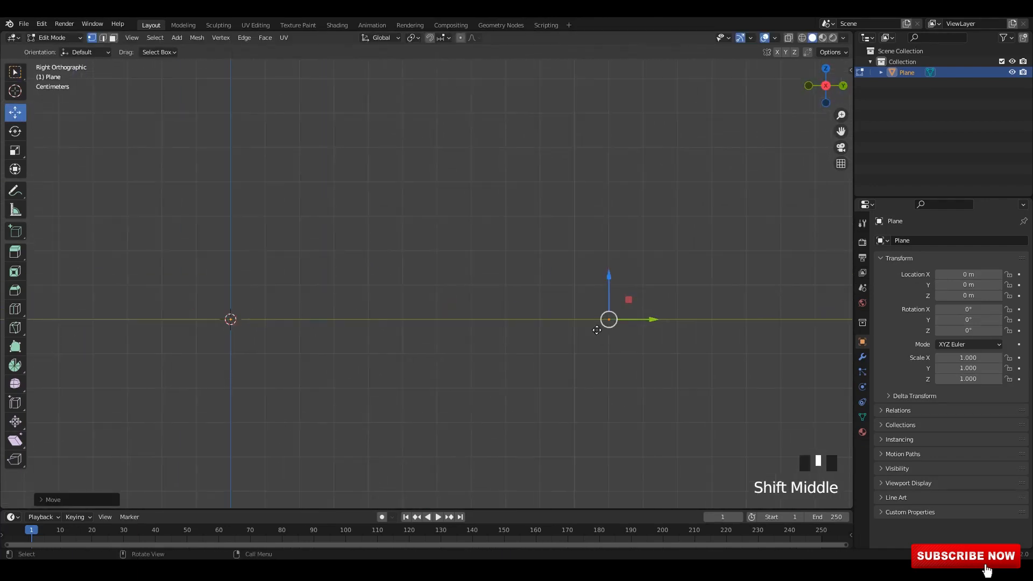
Extrude the vertex upward into a short, near-vertical foot rim with closely spaced corner vertices.
{"action": "left_click", "coordinate": [599, 286]}
{"action": "scroll", "coordinate": [599, 285], "scroll_direction": "up", "scroll_amount": 1}
{"action": "middle_click_drag", "start_coordinate": [599, 285], "coordinate": [550, 294], "text": "shift"}
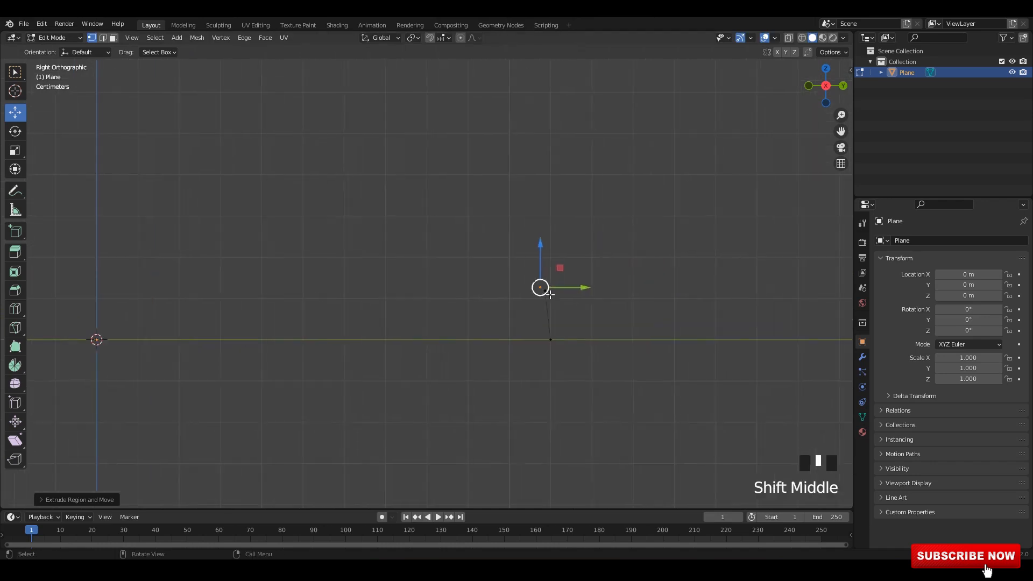
{"action": "left_click", "coordinate": [547, 289]}
{"action": "left_click_drag", "start_coordinate": [545, 257], "coordinate": [546, 260]}
{"action": "left_click", "coordinate": [533, 284]}
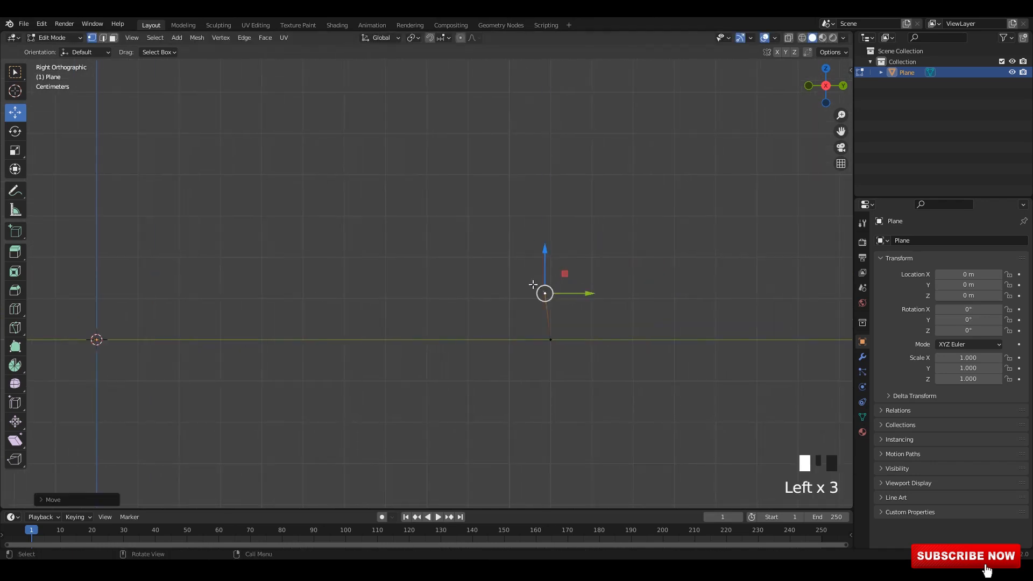
{"action": "middle_click_drag", "start_coordinate": [534, 293], "coordinate": [559, 297], "text": "shift"}
Extrude the profile up and inward to outline the foot's sloping side and flat top.
{"action": "left_click", "coordinate": [459, 163]}
{"action": "scroll", "coordinate": [459, 163], "scroll_direction": "down", "scroll_amount": 3}
{"action": "middle_click_drag", "start_coordinate": [476, 178], "coordinate": [600, 273], "text": "shift"}
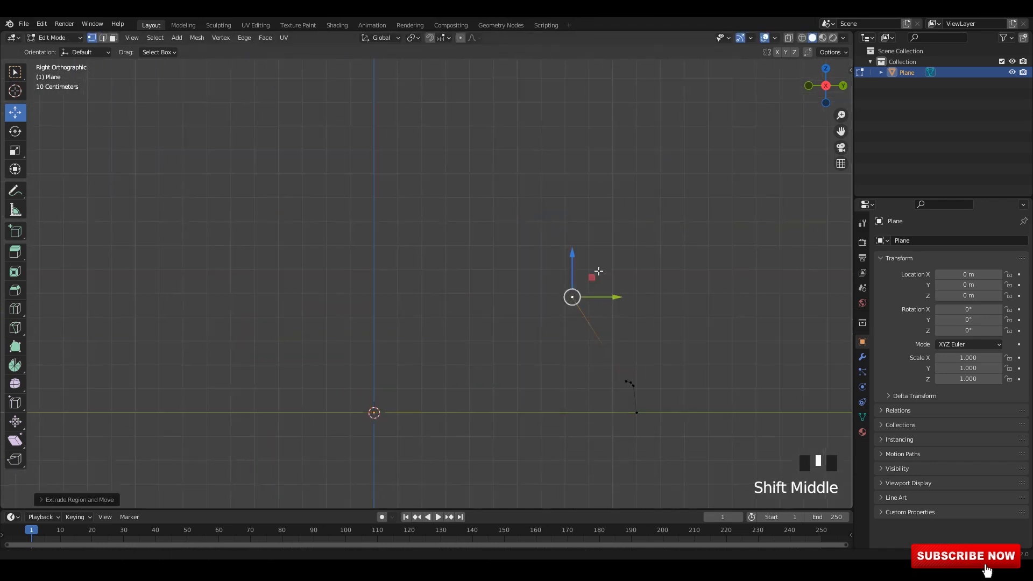
{"action": "key", "text": "e"}
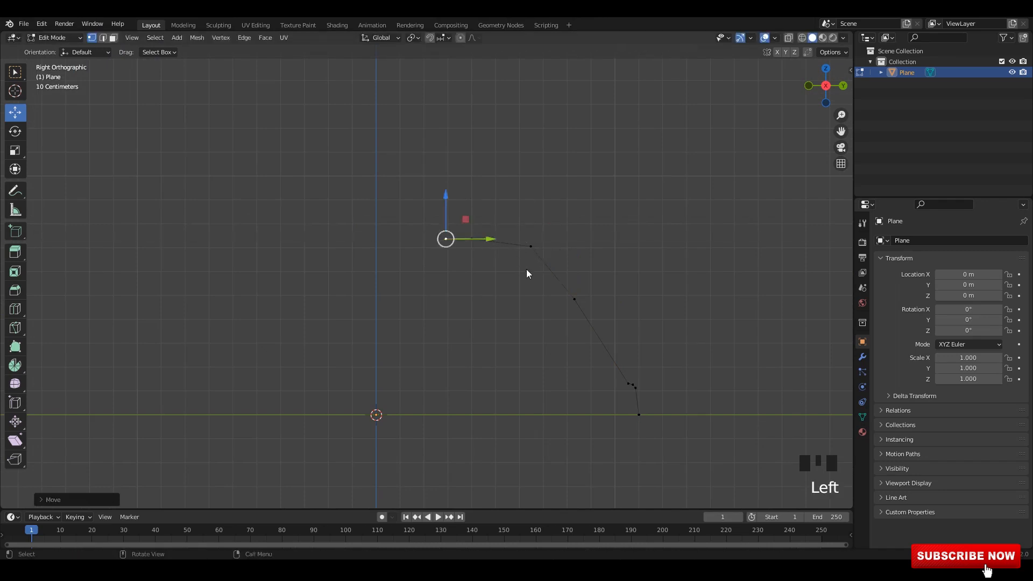
Leave Edit Mode and add a Catmull-Clark Subdivision modifier with viewport level 3 to the profile.
{"action": "key", "text": "Tab"}
{"action": "key", "text": "ctrl+1"}
{"action": "left_click", "coordinate": [864, 357]}
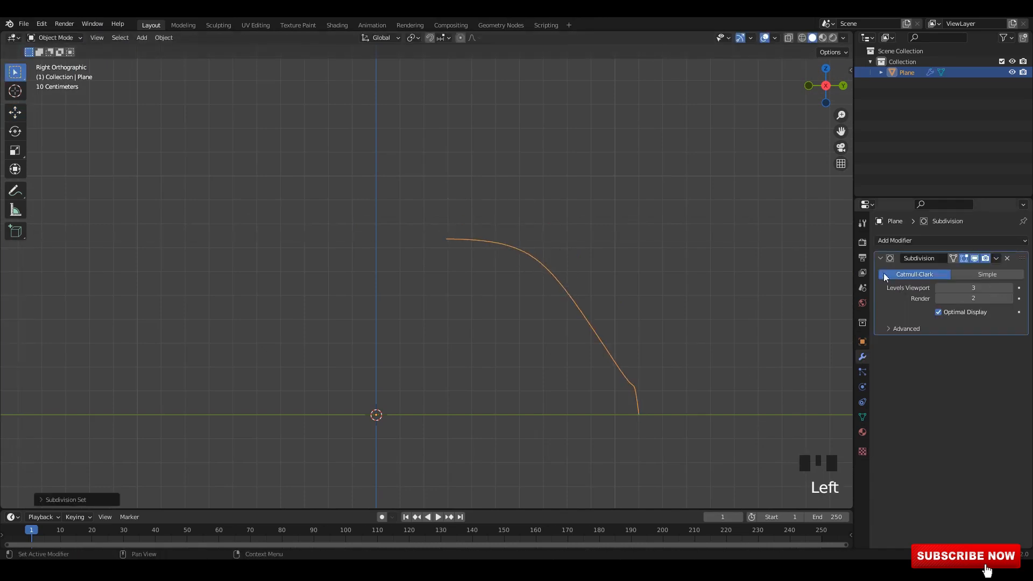
{"action": "left_click", "coordinate": [881, 259]}
Add a 360° Screw modifier around Z and place it above the Subdivision modifier.
{"action": "left_click_drag", "start_coordinate": [895, 240], "coordinate": [828, 373]}
{"action": "scroll", "coordinate": [807, 382], "scroll_direction": "down", "scroll_amount": 2}
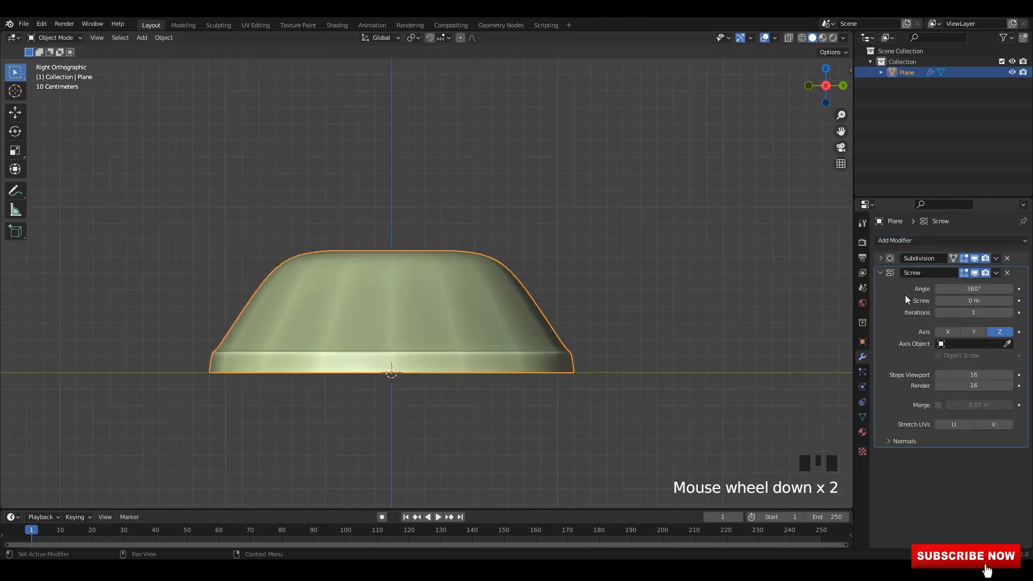
{"action": "left_click", "coordinate": [881, 273]}
{"action": "left_click_drag", "start_coordinate": [1023, 258], "coordinate": [1023, 274]}
Select the corner vertices atop the foot's rim and shift them slightly outward along Y.
{"action": "key", "text": "Tab"}
{"action": "middle_click_drag", "start_coordinate": [505, 327], "coordinate": [505, 304], "text": "shift"}
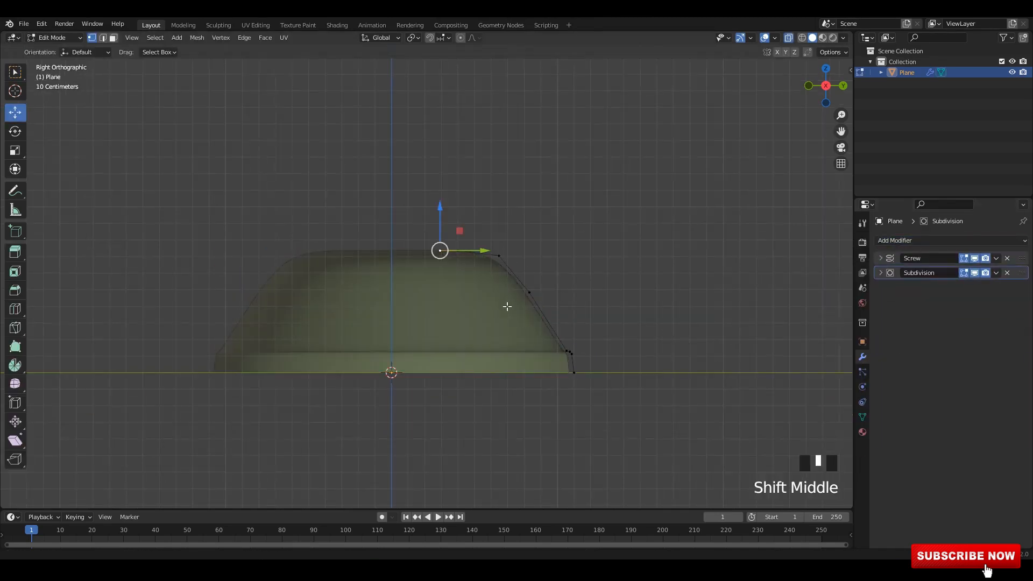
{"action": "scroll", "coordinate": [387, 238], "scroll_direction": "up", "scroll_amount": 4}
{"action": "left_click_drag", "start_coordinate": [302, 280], "coordinate": [420, 351]}
{"action": "middle_click_drag", "start_coordinate": [391, 323], "coordinate": [445, 300], "text": "shift"}
{"action": "left_click_drag", "start_coordinate": [445, 301], "coordinate": [460, 319]}
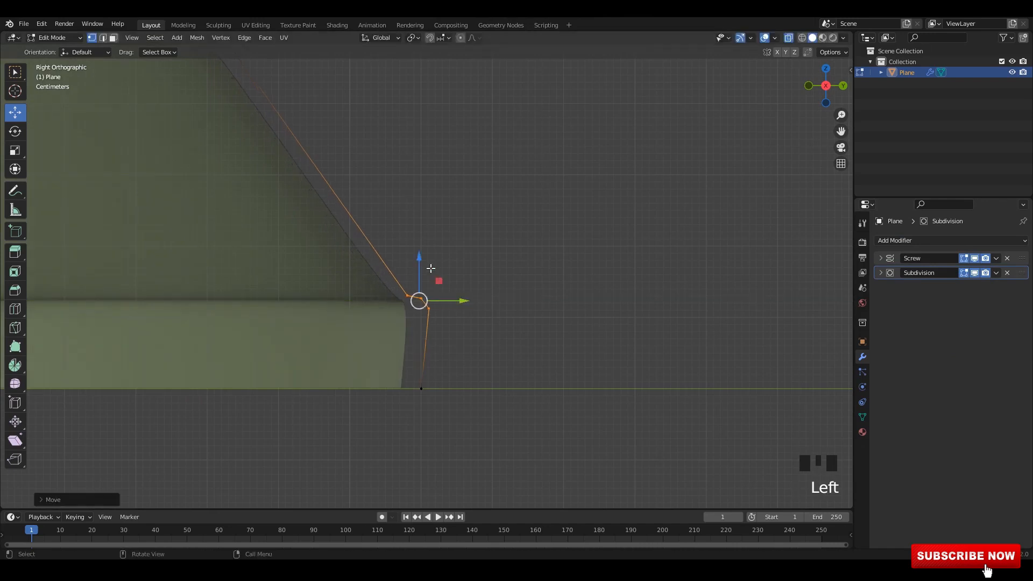
{"action": "key", "text": "ctrl+z"}
{"action": "key", "text": "s"}
{"action": "right_click", "coordinate": [485, 323]}
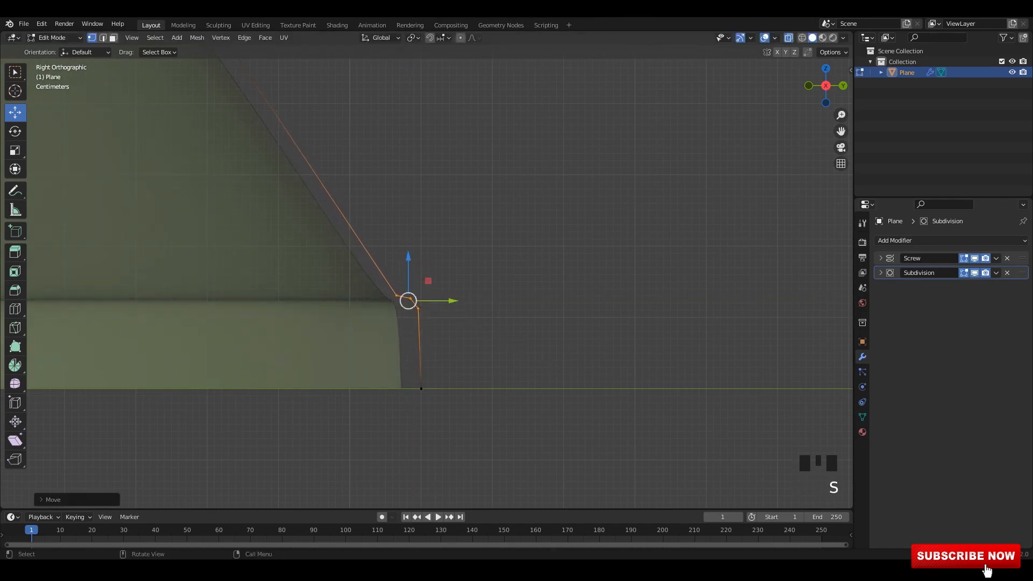
Scale the rim's corner vertices closer together, nudge them outward along Y and leave Edit Mode.
{"action": "key", "text": "s"}
{"action": "key", "text": "s"}
{"action": "left_click", "coordinate": [492, 325]}
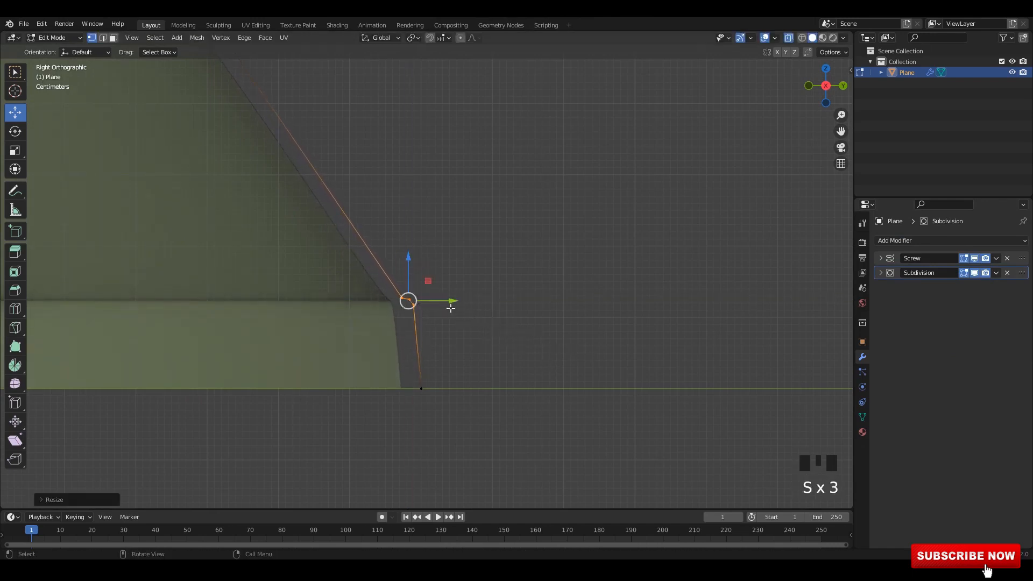
{"action": "left_click_drag", "start_coordinate": [452, 304], "coordinate": [456, 302]}
{"action": "scroll", "coordinate": [495, 300], "scroll_direction": "down", "scroll_amount": 3}
{"action": "key", "text": "Tab"}
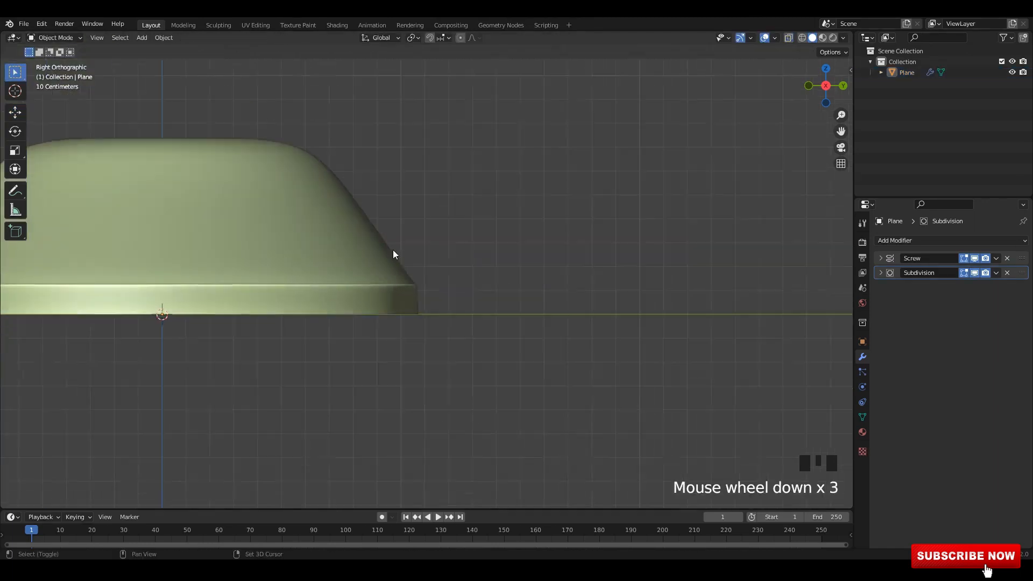
Apply all transforms to the revolved foot.
{"action": "key", "text": "ctrl+a"}
{"action": "left_click", "coordinate": [421, 292]}
{"action": "key", "text": "Tab"}
{"action": "key", "text": "Tab"}
{"action": "key", "text": "ctrl+a"}
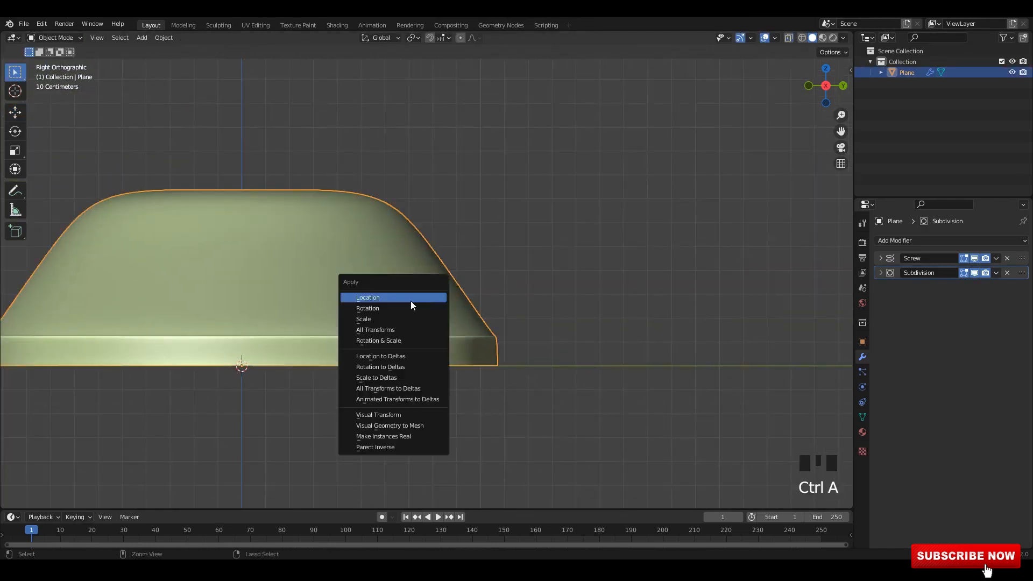
{"action": "left_click", "coordinate": [393, 329]}
Move the middle vertex of the foot's slope outward to round the foot into a dome.
{"action": "key", "text": "Tab"}
{"action": "key", "text": "alt+z"}
{"action": "key", "text": "alt+z"}
{"action": "left_click_drag", "start_coordinate": [440, 249], "coordinate": [481, 257]}
{"action": "middle_click_drag", "start_coordinate": [397, 223], "coordinate": [457, 295], "text": "shift"}
{"action": "scroll", "coordinate": [457, 296], "scroll_direction": "up", "scroll_amount": 1}
{"action": "key", "text": "alt+z"}
Extrude the foot's innermost top vertex straight up in two segments to form a narrow neck.
{"action": "left_click", "coordinate": [362, 262]}
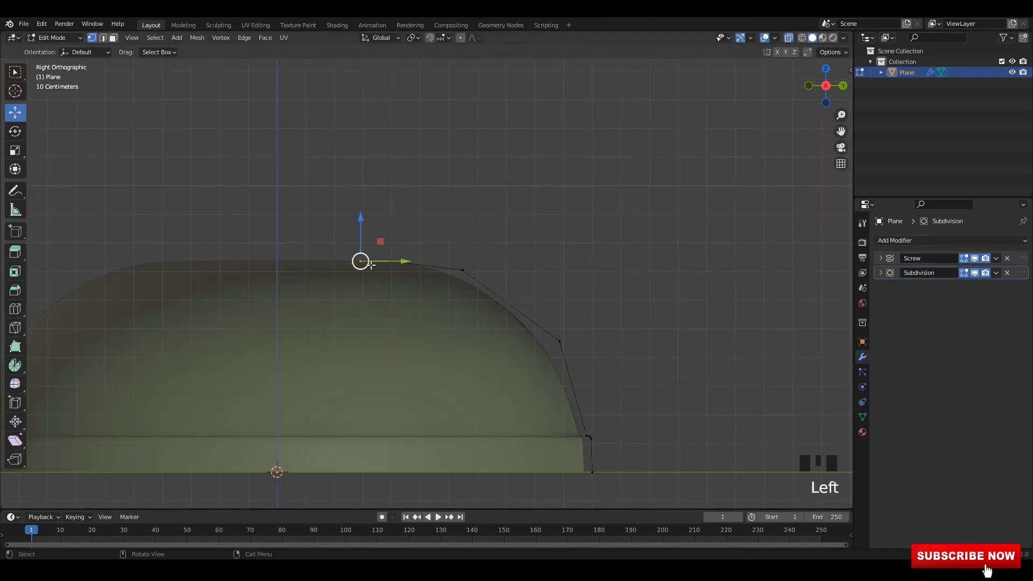
{"action": "middle_click_drag", "start_coordinate": [383, 263], "coordinate": [400, 303], "text": "shift"}
{"action": "key", "text": "e"}
{"action": "right_click", "coordinate": [387, 274]}
{"action": "left_click_drag", "start_coordinate": [379, 273], "coordinate": [381, 193]}
{"action": "middle_click_drag", "start_coordinate": [381, 194], "coordinate": [376, 248], "text": "shift"}
{"action": "key", "text": "e"}
{"action": "right_click", "coordinate": [376, 250]}
{"action": "left_click_drag", "start_coordinate": [375, 258], "coordinate": [376, 231]}
{"action": "middle_click_drag", "start_coordinate": [394, 244], "coordinate": [391, 244], "text": "shift"}
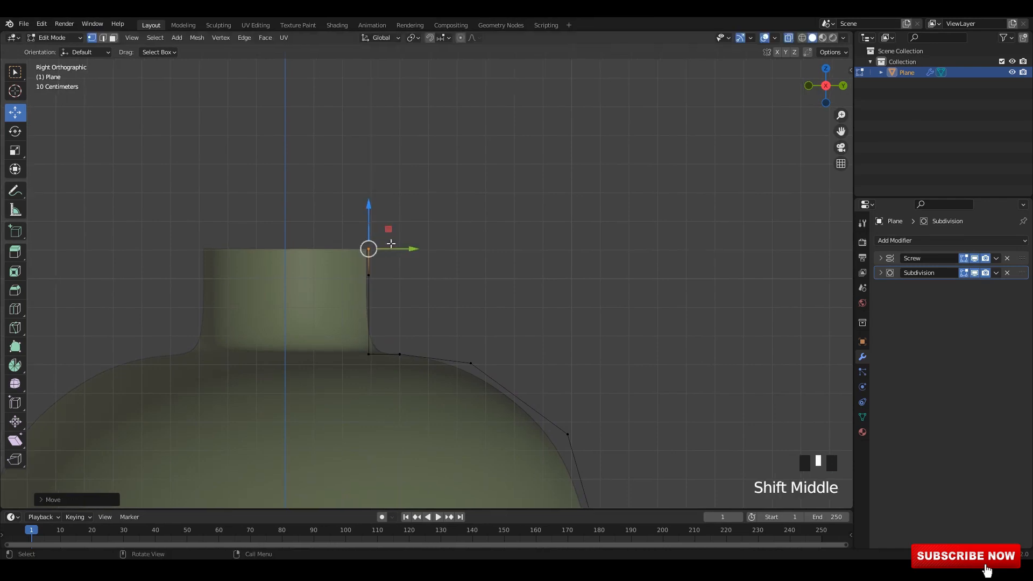
Extrude the neck's top vertex outward in two segments to form the underside of the bowl.
{"action": "right_click", "coordinate": [423, 244]}
{"action": "left_click_drag", "start_coordinate": [411, 249], "coordinate": [454, 263]}
{"action": "left_click_drag", "start_coordinate": [411, 221], "coordinate": [411, 210]}
{"action": "middle_click_drag", "start_coordinate": [423, 254], "coordinate": [422, 259], "text": "shift"}
{"action": "key", "text": "e"}
{"action": "left_click", "coordinate": [561, 274]}
{"action": "scroll", "coordinate": [549, 273], "scroll_direction": "down", "scroll_amount": 4}
{"action": "middle_click_drag", "start_coordinate": [492, 292], "coordinate": [478, 339], "text": "shift"}
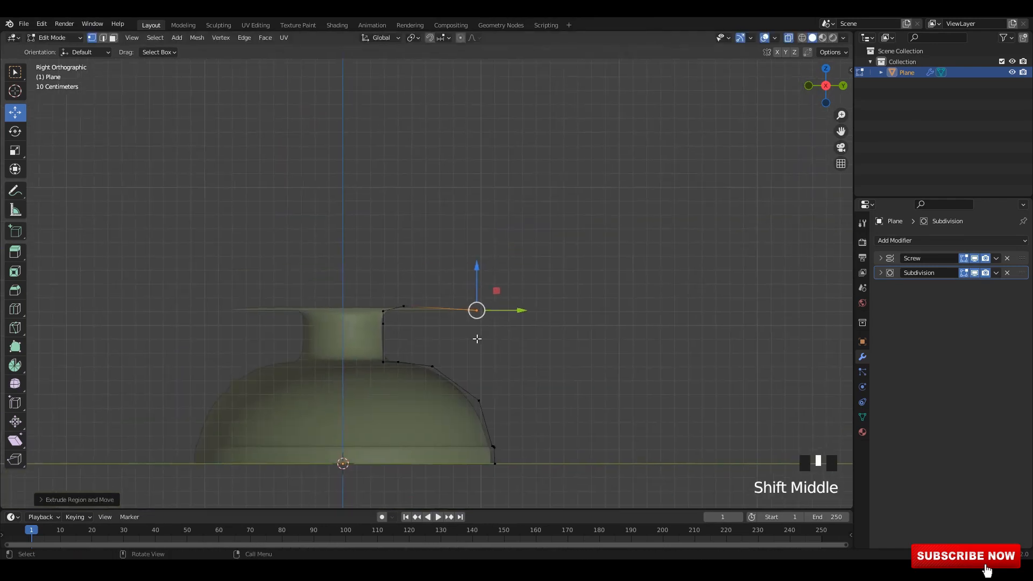
Extrude the outer underside vertex outward and up in several segments to form the bowl's side wall.
{"action": "key", "text": "e"}
{"action": "left_click", "coordinate": [575, 271]}
{"action": "middle_click_drag", "start_coordinate": [575, 260], "coordinate": [556, 330], "text": "shift"}
{"action": "key", "text": "e"}
{"action": "left_click", "coordinate": [556, 220]}
{"action": "middle_click_drag", "start_coordinate": [556, 221], "coordinate": [549, 293], "text": "shift"}
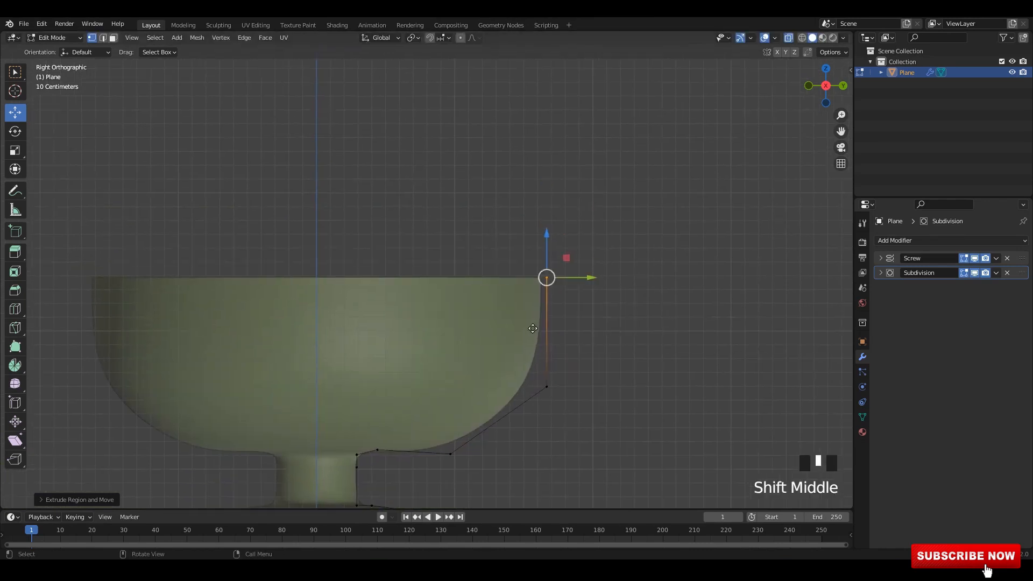
{"action": "key", "text": "e"}
{"action": "left_click_drag", "start_coordinate": [516, 316], "coordinate": [512, 319]}
{"action": "left_click_drag", "start_coordinate": [547, 277], "coordinate": [555, 258]}
Move the bowl's side wall vertices outward along Y to make the wall bulge.
{"action": "scroll", "coordinate": [557, 301], "scroll_direction": "down", "scroll_amount": 2}
{"action": "middle_click_drag", "start_coordinate": [558, 345], "coordinate": [571, 279], "text": "shift"}
{"action": "left_click", "coordinate": [528, 120]}
{"action": "left_click_drag", "start_coordinate": [557, 119], "coordinate": [585, 132]}
{"action": "left_click", "coordinate": [530, 197]}
{"action": "left_click_drag", "start_coordinate": [556, 198], "coordinate": [575, 199]}
{"action": "middle_click_drag", "start_coordinate": [646, 226], "coordinate": [689, 224]}
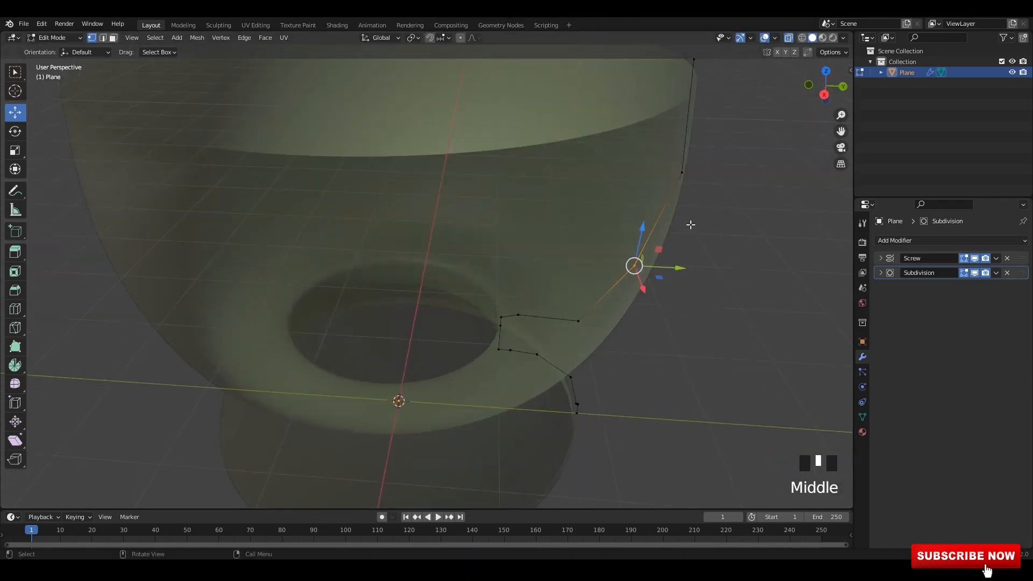
Return to the right orthographic view and nudge the bowl's top rim vertex along Y.
{"action": "key", "text": "KP_3"}
{"action": "key", "text": "alt+z"}
{"action": "middle_click_drag", "start_coordinate": [699, 111], "coordinate": [678, 162], "text": "shift"}
{"action": "key", "text": "alt+z"}
{"action": "left_click", "coordinate": [627, 208]}
{"action": "key", "text": "alt+z"}
{"action": "key", "text": "alt+z"}
{"action": "key", "text": "b"}
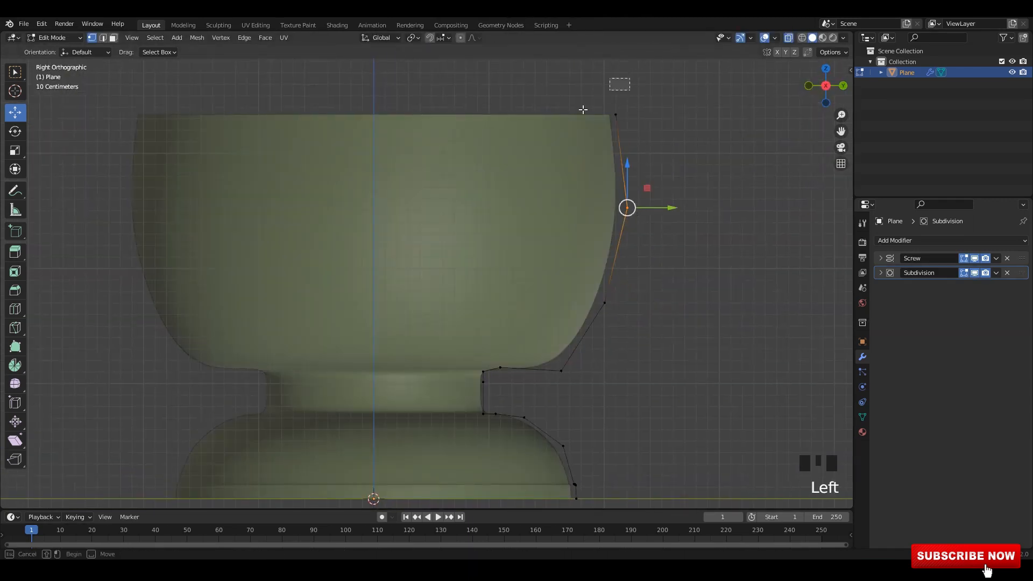
{"action": "left_click_drag", "start_coordinate": [578, 136], "coordinate": [576, 137]}
{"action": "mouse_move", "coordinate": [652, 119]}
{"action": "left_mouse_down"}
{"action": "mouse_move", "coordinate": [663, 118]}
{"action": "mouse_move", "coordinate": [648, 130]}
{"action": "left_mouse_up"}
Raise the upper wall vertex toward the rim and move the lower wall vertex up and outward.
{"action": "left_click", "coordinate": [628, 207]}
{"action": "left_click_drag", "start_coordinate": [630, 180], "coordinate": [641, 129]}
{"action": "middle_click_drag", "start_coordinate": [635, 199], "coordinate": [637, 160], "text": "shift"}
{"action": "left_click", "coordinate": [606, 262]}
{"action": "left_click_drag", "start_coordinate": [618, 257], "coordinate": [641, 229]}
{"action": "middle_click_drag", "start_coordinate": [619, 289], "coordinate": [588, 327], "text": "shift"}
{"action": "left_click_drag", "start_coordinate": [609, 268], "coordinate": [596, 265]}
{"action": "middle_click_drag", "start_coordinate": [596, 266], "coordinate": [608, 250], "text": "shift"}
Move the bowl's bottom corner vertex outward along Y and undo the last three adjustments.
{"action": "left_click_drag", "start_coordinate": [566, 308], "coordinate": [524, 383]}
{"action": "left_click_drag", "start_coordinate": [589, 351], "coordinate": [590, 350]}
{"action": "left_click_drag", "start_coordinate": [558, 329], "coordinate": [556, 322]}
{"action": "middle_click_drag", "start_coordinate": [565, 344], "coordinate": [567, 327], "text": "shift"}
{"action": "left_click_drag", "start_coordinate": [589, 325], "coordinate": [601, 329]}
{"action": "key", "text": "ctrl+z"}
{"action": "key", "text": "ctrl+z"}
{"action": "key", "text": "ctrl+z"}
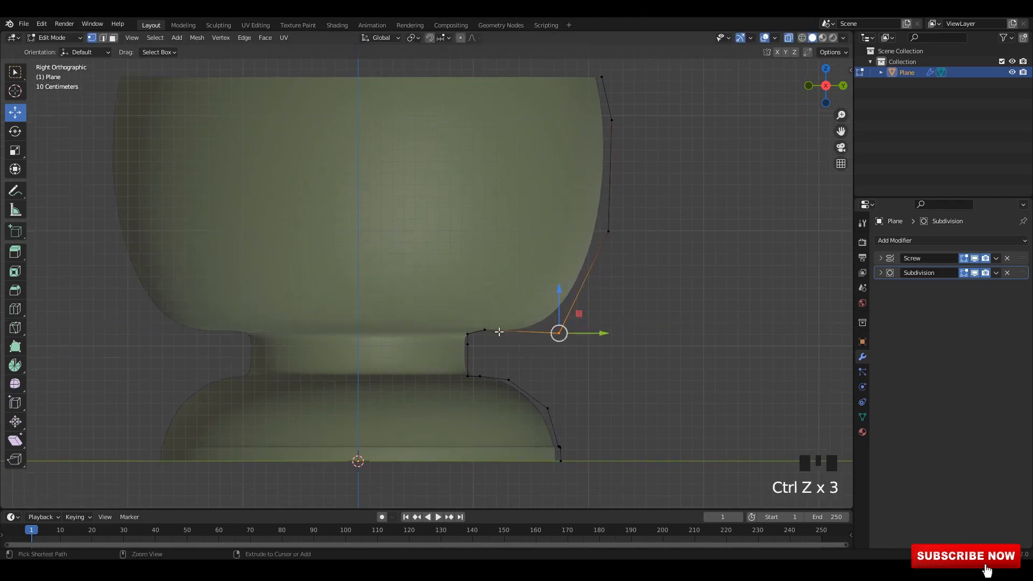
Slide the bowl's underside vertex next to the bottom corner vertex and scale both down along Z.
{"action": "left_click", "coordinate": [559, 333]}
{"action": "left_click", "coordinate": [544, 330]}
{"action": "key", "text": "s"}
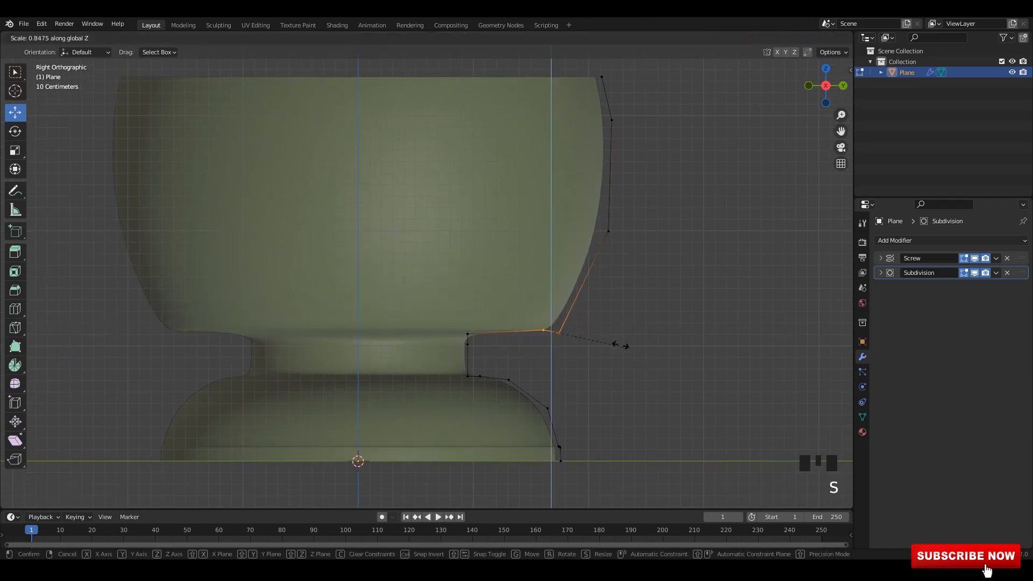
{"action": "left_click", "coordinate": [544, 327]}
Move the two bottom corner vertices of the bowl further outward along Y.
{"action": "left_click_drag", "start_coordinate": [587, 333], "coordinate": [594, 335]}
{"action": "scroll", "coordinate": [602, 321], "scroll_direction": "down", "scroll_amount": 1}
{"action": "key", "text": "alt+z"}
{"action": "key", "text": "alt+z"}
{"action": "key", "text": "alt+z"}
{"action": "key", "text": "alt+z"}
{"action": "middle_click_drag", "start_coordinate": [579, 337], "coordinate": [574, 318], "text": "shift"}
{"action": "left_click_drag", "start_coordinate": [575, 303], "coordinate": [575, 303]}
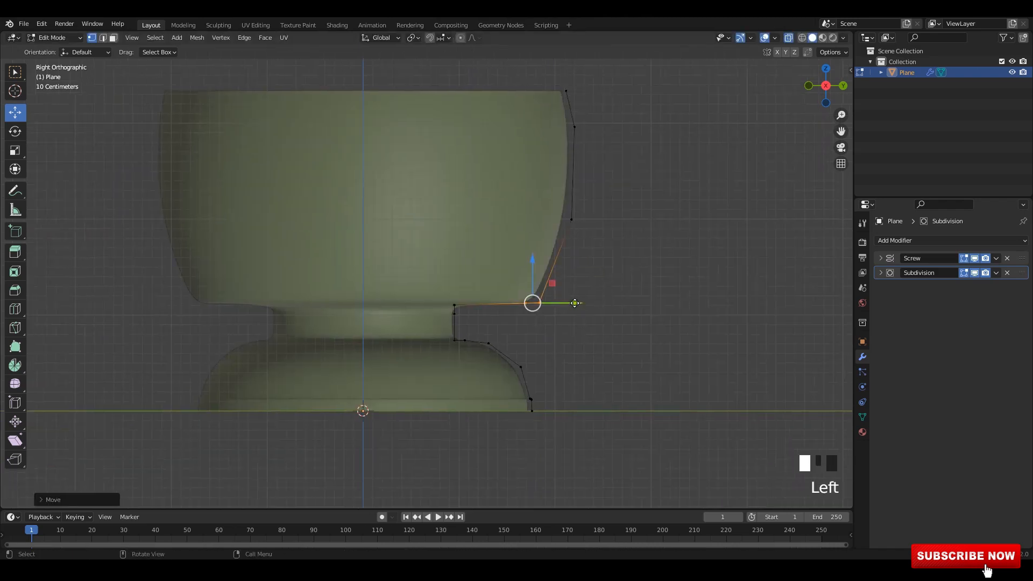
Move the profile vertices of the neck and foot outward along Y to widen the pedestal.
{"action": "left_click_drag", "start_coordinate": [488, 327], "coordinate": [535, 343]}
{"action": "left_click_drag", "start_coordinate": [505, 343], "coordinate": [557, 367]}
{"action": "left_click", "coordinate": [523, 367]}
{"action": "left_click_drag", "start_coordinate": [528, 347], "coordinate": [564, 375]}
{"action": "middle_click_drag", "start_coordinate": [535, 421], "coordinate": [525, 385], "text": "shift"}
{"action": "left_click_drag", "start_coordinate": [525, 386], "coordinate": [525, 386]}
{"action": "scroll", "coordinate": [525, 385], "scroll_direction": "up", "scroll_amount": 2}
{"action": "left_click_drag", "start_coordinate": [592, 408], "coordinate": [599, 408]}
{"action": "left_click_drag", "start_coordinate": [550, 308], "coordinate": [556, 358]}
{"action": "left_click", "coordinate": [524, 344]}
{"action": "left_click", "coordinate": [560, 366]}
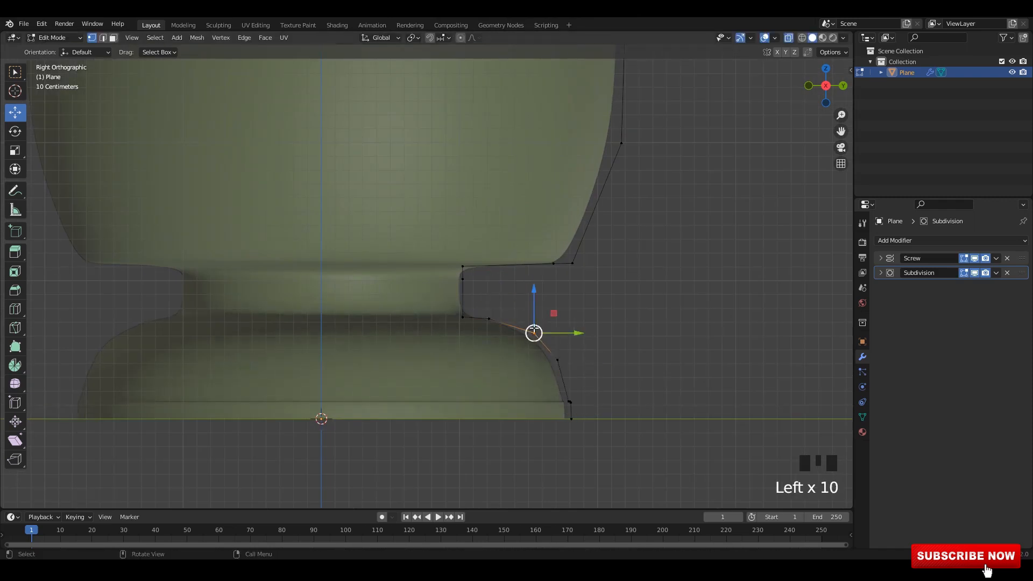
Fine-tune the three vertices along the foot's shoulder into a smoother rounded curve.
{"action": "left_click_drag", "start_coordinate": [517, 306], "coordinate": [498, 320]}
{"action": "left_click", "coordinate": [564, 366]}
{"action": "key", "text": "alt+z"}
{"action": "key", "text": "alt+z"}
{"action": "left_click", "coordinate": [536, 337]}
{"action": "left_click", "coordinate": [497, 322]}
{"action": "left_click", "coordinate": [559, 365]}
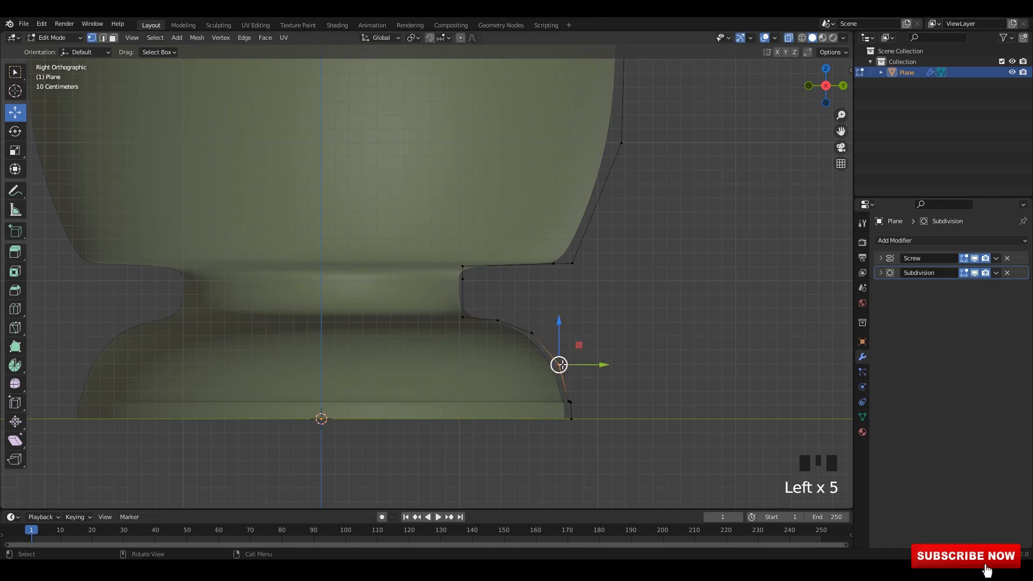
{"action": "left_click_drag", "start_coordinate": [564, 366], "coordinate": [558, 367]}
{"action": "key", "text": "alt+z"}
{"action": "key", "text": "alt+z"}
{"action": "left_click", "coordinate": [532, 333]}
{"action": "left_click", "coordinate": [532, 333]}
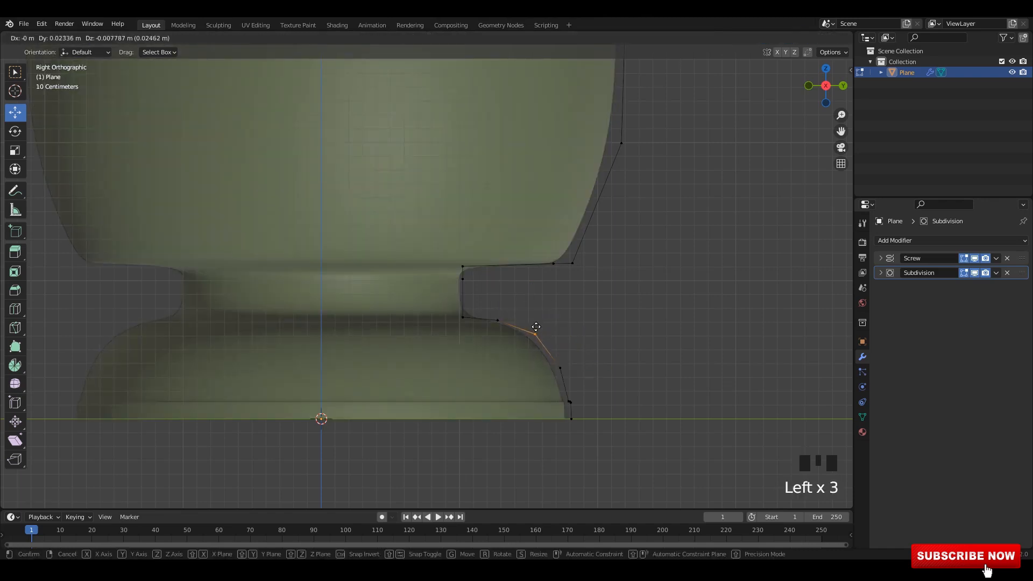
{"action": "key", "text": "alt+z"}
Return to Object Mode, deselect the bowl and save the file.
{"action": "key", "text": "Tab"}
{"action": "scroll", "coordinate": [538, 323], "scroll_direction": "down", "scroll_amount": 4}
{"action": "middle_click_drag", "start_coordinate": [517, 269], "coordinate": [579, 304], "text": "shift"}
{"action": "left_click", "coordinate": [509, 269], "text": "ctrl"}
{"action": "key", "text": "ctrl+s"}
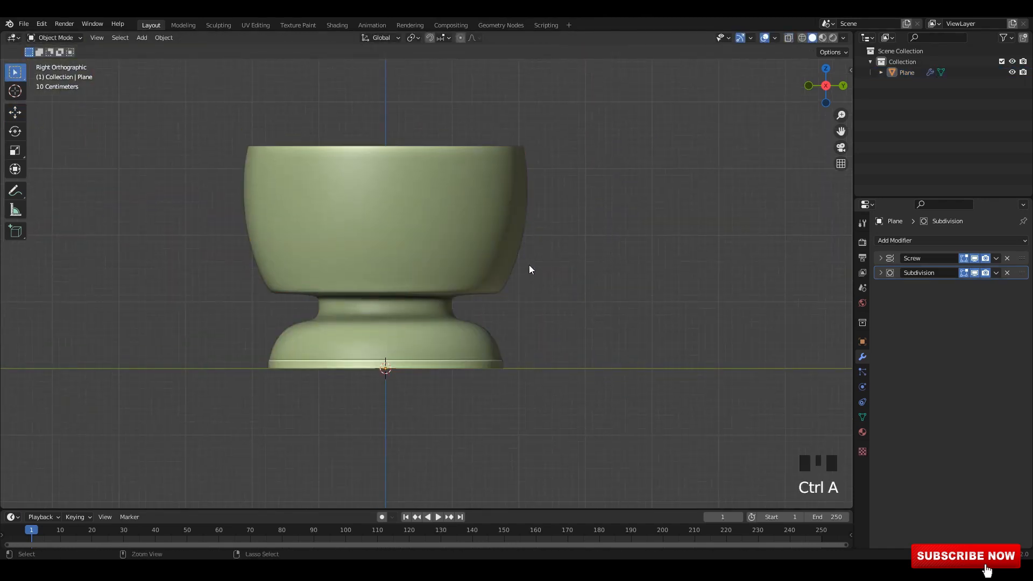
Move the two bottom corner vertices of the bowl outward along Y and scale them closer together.
{"action": "key", "text": "Tab"}
{"action": "key", "text": "alt+z"}
{"action": "scroll", "coordinate": [538, 269], "scroll_direction": "up", "scroll_amount": 3}
{"action": "middle_click_drag", "start_coordinate": [538, 258], "coordinate": [570, 273], "text": "shift"}
{"action": "left_click_drag", "start_coordinate": [561, 282], "coordinate": [576, 282]}
{"action": "key", "text": "s"}
{"action": "left_click", "coordinate": [604, 289]}
Move the lower wall vertex of the bowl slightly outward along Y and down along Z.
{"action": "key", "text": "alt+z"}
{"action": "scroll", "coordinate": [586, 227], "scroll_direction": "down", "scroll_amount": 1}
{"action": "middle_click_drag", "start_coordinate": [600, 169], "coordinate": [578, 269], "text": "shift"}
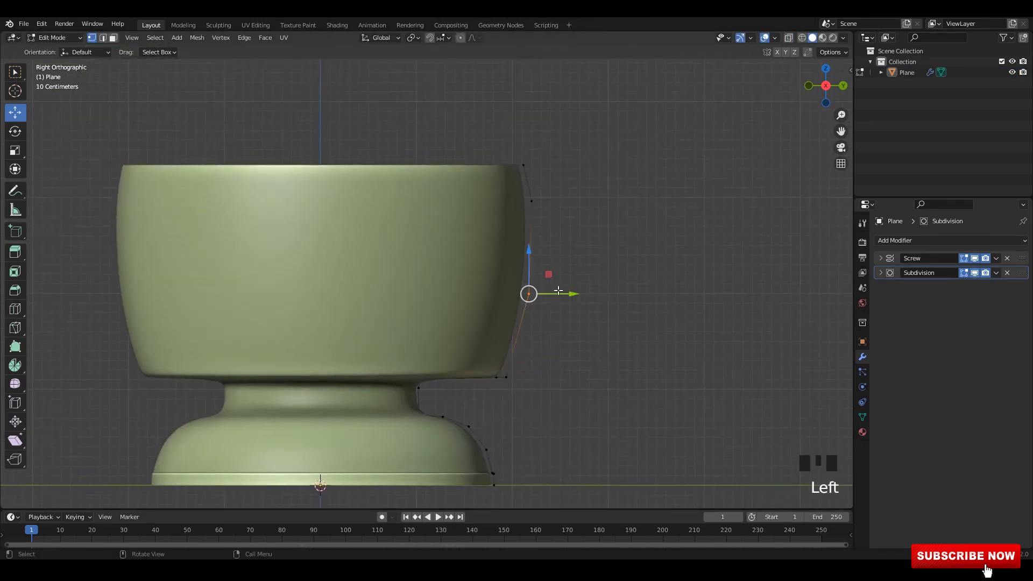
{"action": "left_click_drag", "start_coordinate": [559, 291], "coordinate": [562, 291]}
{"action": "left_click_drag", "start_coordinate": [533, 252], "coordinate": [533, 268]}
{"action": "left_click_drag", "start_coordinate": [566, 308], "coordinate": [571, 309]}
Move the upper wall vertex outward and slightly down so the bowl's side bulges below the rim.
{"action": "left_click_drag", "start_coordinate": [557, 199], "coordinate": [578, 203]}
{"action": "key", "text": "alt+z"}
{"action": "key", "text": "alt+z"}
{"action": "key", "text": "ctrl+z"}
{"action": "left_click_drag", "start_coordinate": [543, 171], "coordinate": [552, 191]}
{"action": "left_click_drag", "start_coordinate": [585, 221], "coordinate": [589, 220]}
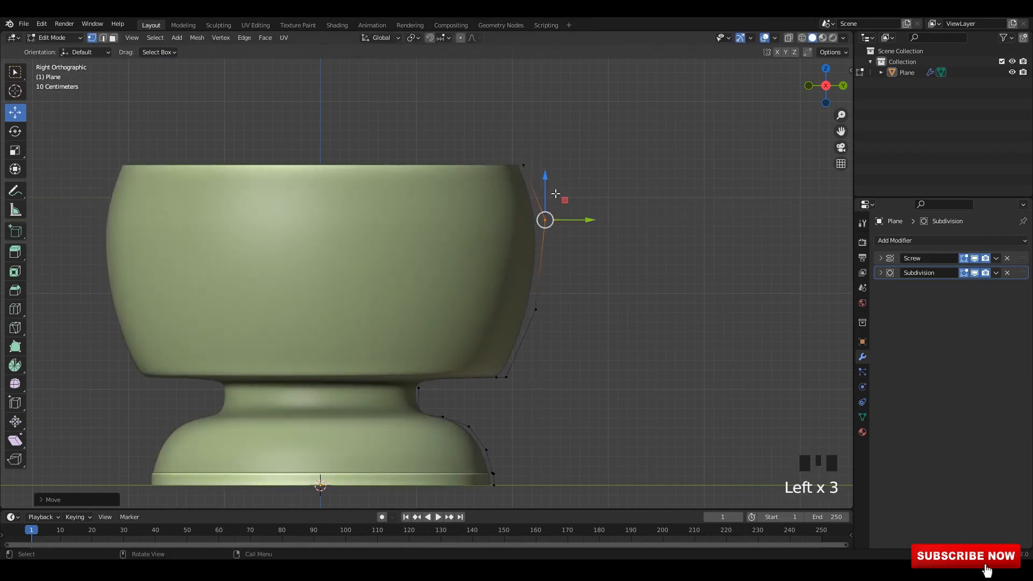
{"action": "left_click_drag", "start_coordinate": [547, 183], "coordinate": [545, 176]}
{"action": "left_click_drag", "start_coordinate": [586, 212], "coordinate": [580, 212]}
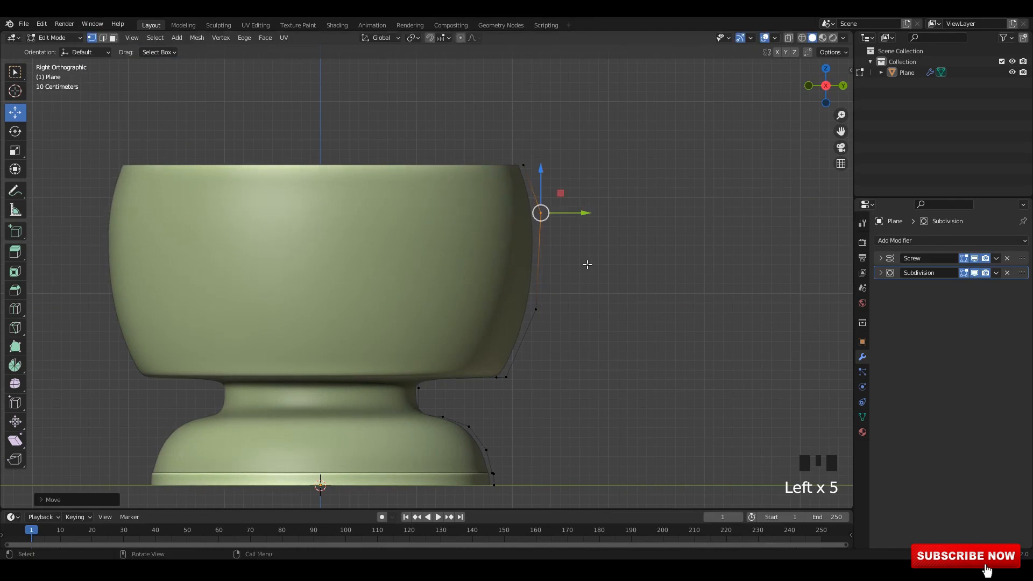
Save the file and return to editing the bowl's profile with X-ray on.
{"action": "key", "text": "Tab"}
{"action": "middle_click_drag", "start_coordinate": [605, 272], "coordinate": [576, 223]}
{"action": "left_click", "coordinate": [469, 244]}
{"action": "key", "text": "Tab"}
{"action": "scroll", "coordinate": [577, 224], "scroll_direction": "up", "scroll_amount": 3}
{"action": "key", "text": "alt+z"}
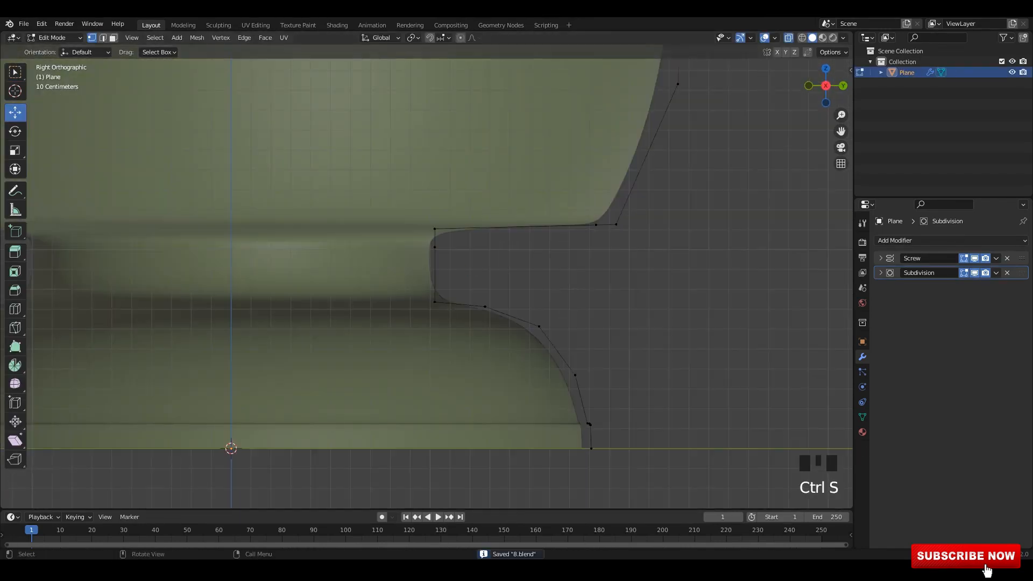
{"action": "scroll", "coordinate": [436, 238], "scroll_direction": "down", "scroll_amount": 1}
{"action": "left_click_drag", "start_coordinate": [440, 219], "coordinate": [457, 298]}
{"action": "key", "text": "ctrl+z"}
{"action": "key", "text": "ctrl+z"}
{"action": "key", "text": "ctrl+z"}
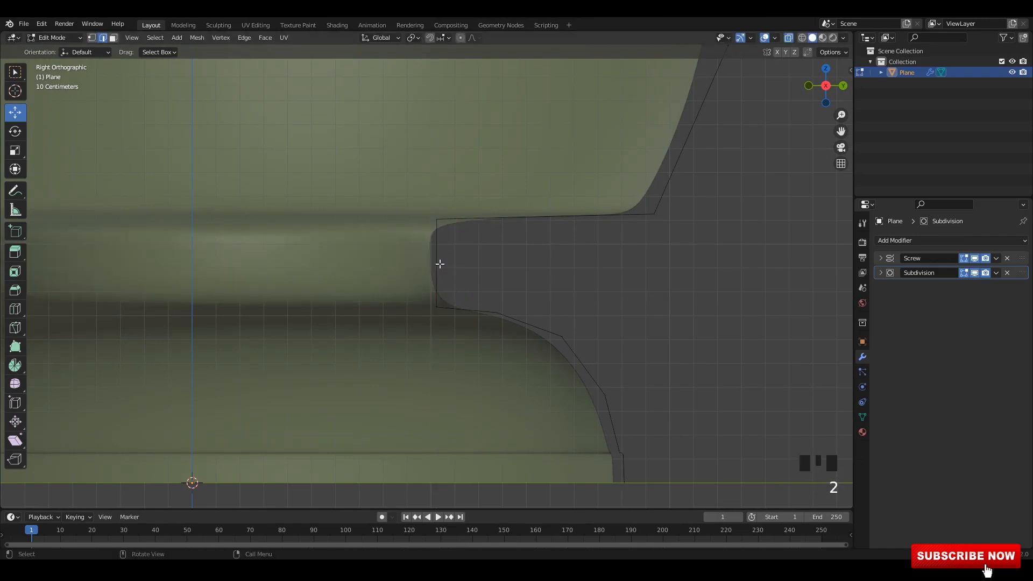
Subdivide the lower edge of the neck and slide the new vertex down close to the neck's lower corner.
{"action": "left_click", "coordinate": [440, 264]}
{"action": "right_click", "coordinate": [439, 265]}
{"action": "left_click", "coordinate": [440, 257]}
{"action": "key", "text": "Tab"}
{"action": "left_click", "coordinate": [450, 267]}
{"action": "key", "text": "Tab"}
{"action": "key", "text": "1"}
{"action": "left_click", "coordinate": [436, 273]}
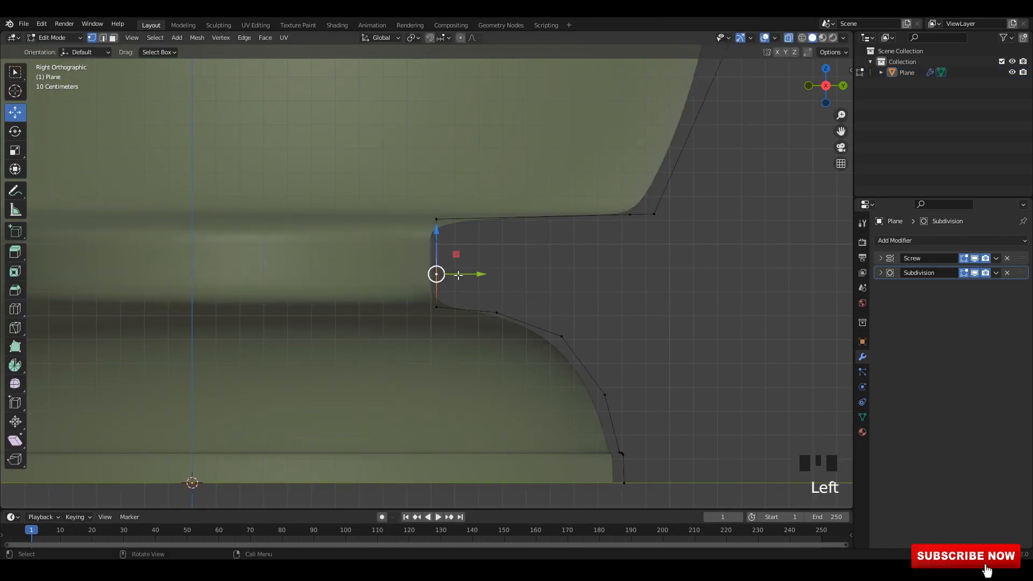
{"action": "key", "text": "ctrl+z"}
{"action": "left_click_drag", "start_coordinate": [439, 232], "coordinate": [439, 253]}
Move the neck's upper and lower corner vertices outward along Y and raise the vertex just below the upper corner.
{"action": "left_click", "coordinate": [437, 307]}
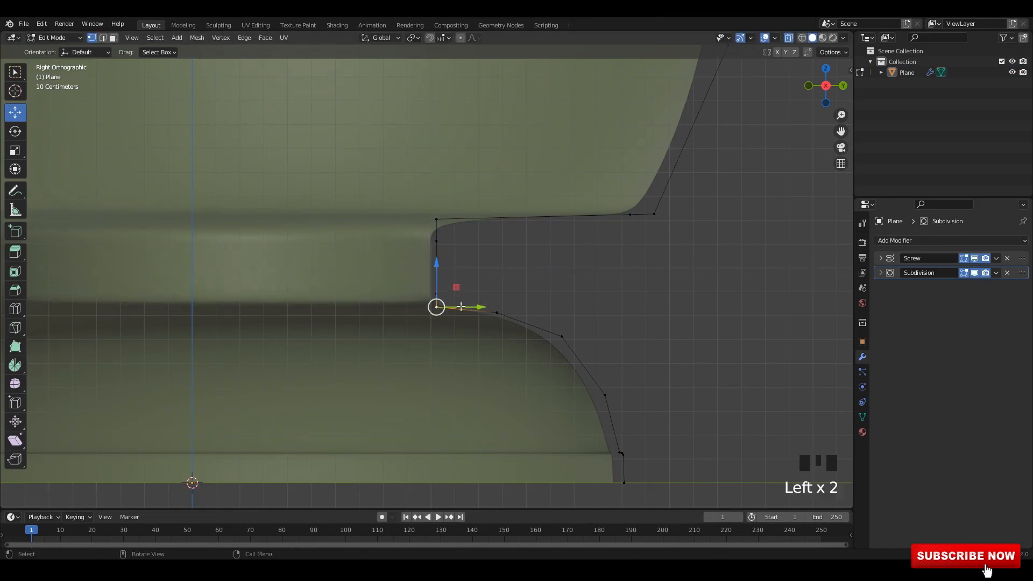
{"action": "left_click_drag", "start_coordinate": [461, 307], "coordinate": [465, 307]}
{"action": "left_click_drag", "start_coordinate": [439, 255], "coordinate": [438, 258]}
{"action": "left_click", "coordinate": [437, 241]}
{"action": "left_click_drag", "start_coordinate": [437, 210], "coordinate": [437, 199]}
{"action": "left_click", "coordinate": [437, 219]}
{"action": "left_click_drag", "start_coordinate": [464, 220], "coordinate": [473, 221]}
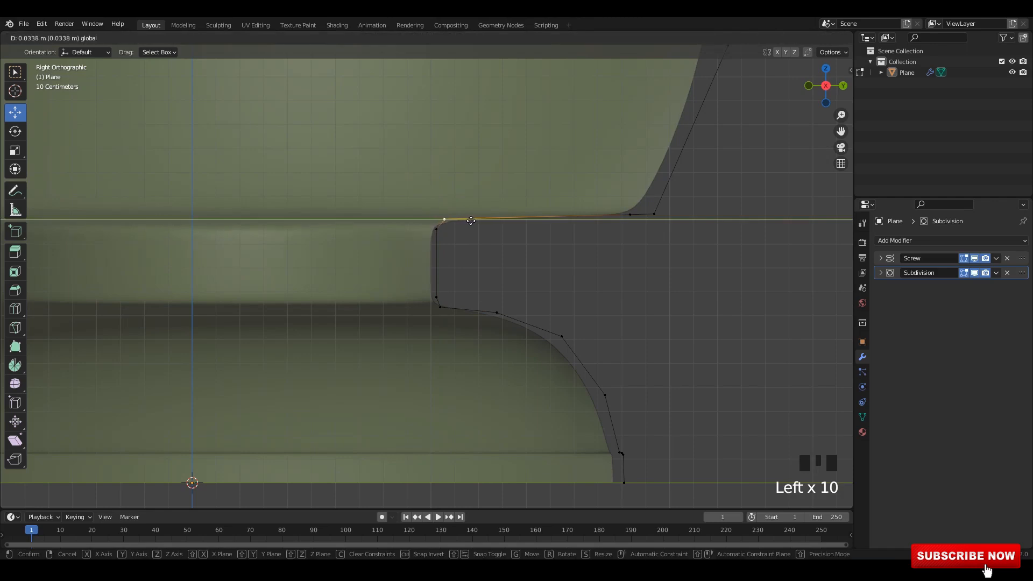
{"action": "left_click", "coordinate": [440, 307]}
{"action": "left_click_drag", "start_coordinate": [465, 306], "coordinate": [471, 303]}
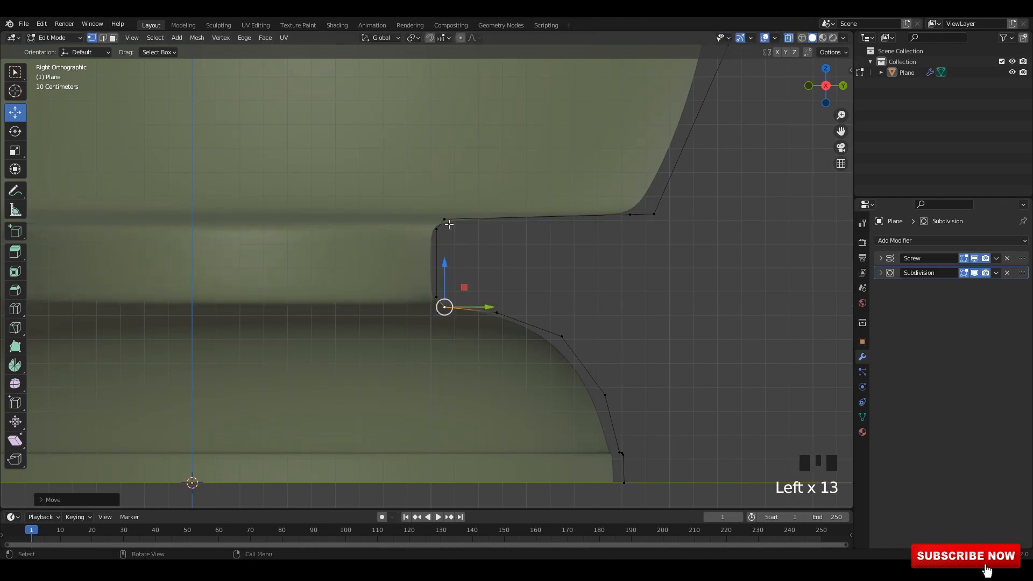
Scale the neck's two wall vertices slightly closer together along Z and return to Object Mode.
{"action": "key", "text": "s"}
{"action": "key", "text": "z"}
{"action": "left_click", "coordinate": [339, 258]}
{"action": "scroll", "coordinate": [572, 286], "scroll_direction": "down", "scroll_amount": 4}
{"action": "key", "text": "alt+z"}
{"action": "key", "text": "Tab"}
{"action": "left_click", "coordinate": [572, 286]}
{"action": "left_click", "coordinate": [572, 286]}
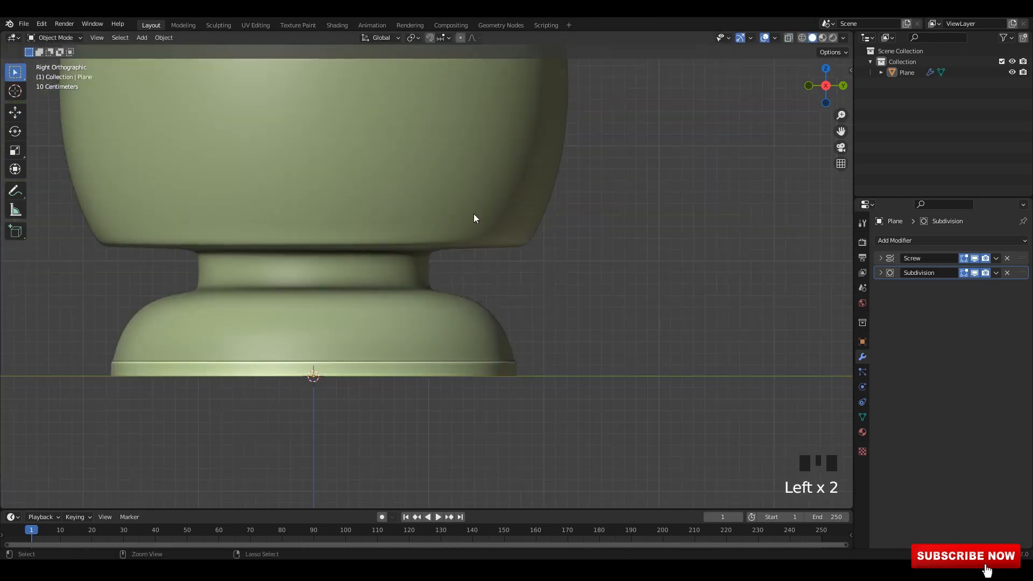
Try subdividing the neck's vertical edge and pulling its middle vertex outward along Y, and undo the attempt.
{"action": "scroll", "coordinate": [451, 244], "scroll_direction": "down", "scroll_amount": 3}
{"action": "scroll", "coordinate": [451, 243], "scroll_direction": "up", "scroll_amount": 4}
{"action": "key", "text": "Tab"}
{"action": "scroll", "coordinate": [437, 255], "scroll_direction": "up", "scroll_amount": 5}
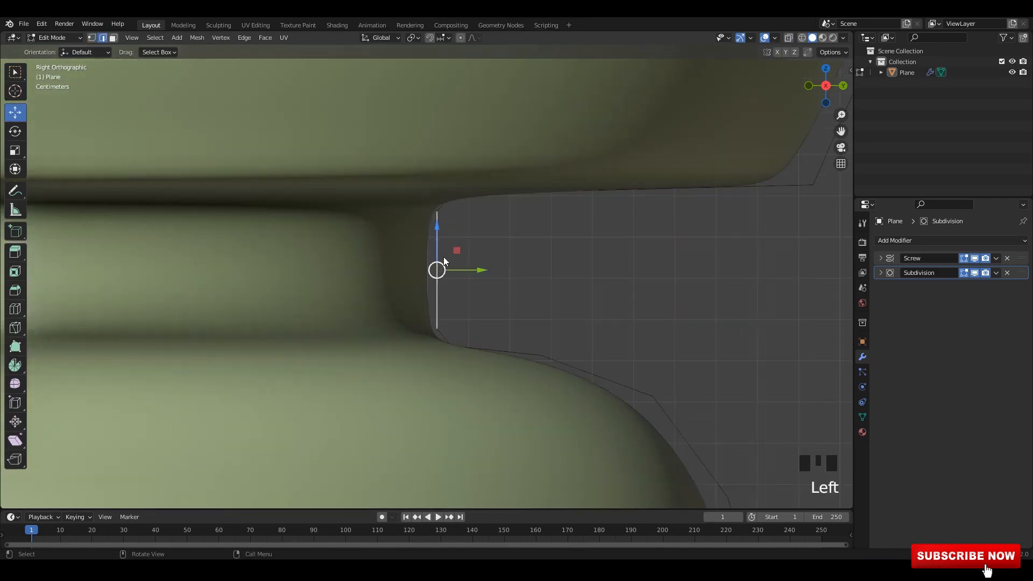
{"action": "right_click", "coordinate": [444, 259]}
{"action": "right_click", "coordinate": [444, 259]}
{"action": "key", "text": "1"}
{"action": "left_click_drag", "start_coordinate": [474, 271], "coordinate": [498, 270]}
{"action": "key", "text": "ctrl+z"}
{"action": "key", "text": "ctrl+z"}
{"action": "key", "text": "ctrl+z"}
{"action": "key", "text": "ctrl+z"}
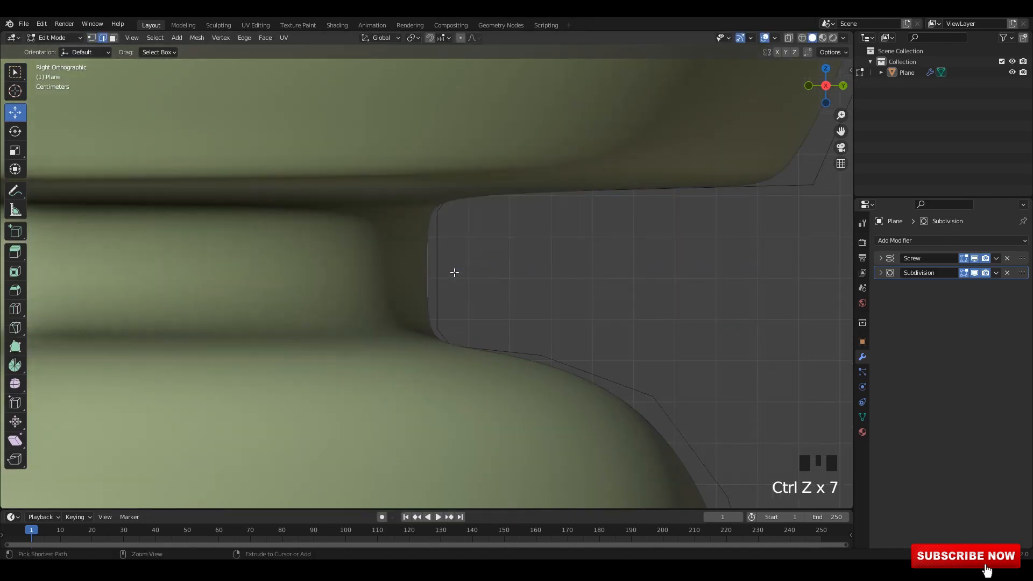
Subdivide the neck's vertical edge twice.
{"action": "key", "text": "2"}
{"action": "right_click", "coordinate": [463, 260]}
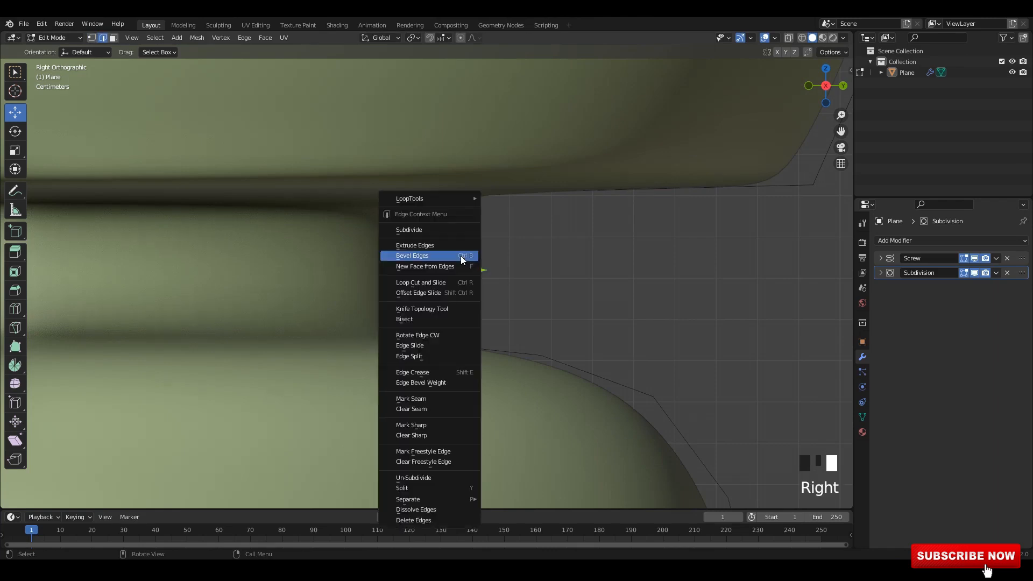
{"action": "left_click", "coordinate": [434, 230]}
{"action": "key", "text": "Tab"}
{"action": "key", "text": "Tab"}
{"action": "right_click", "coordinate": [454, 257]}
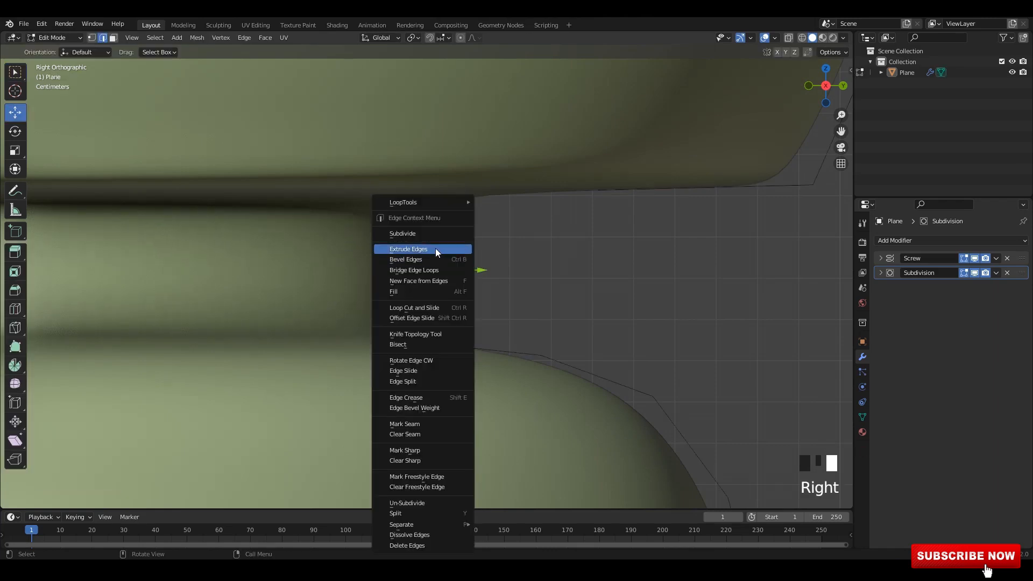
{"action": "left_click", "coordinate": [433, 233]}
{"action": "key", "text": "Tab"}
{"action": "key", "text": "Tab"}
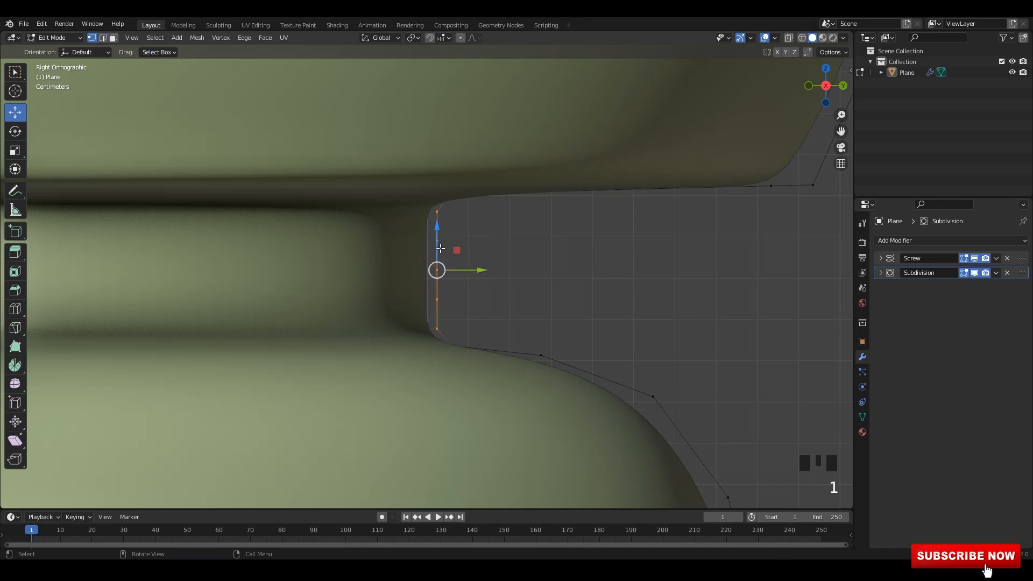
Pull the neck's middle vertex outward along Y and scale the vertices above and below it apart along Z.
{"action": "left_click_drag", "start_coordinate": [478, 245], "coordinate": [525, 270]}
{"action": "key", "text": "ctrl+z"}
{"action": "left_click", "coordinate": [437, 270]}
{"action": "key", "text": "alt+z"}
{"action": "key", "text": "s"}
{"action": "key", "text": "z"}
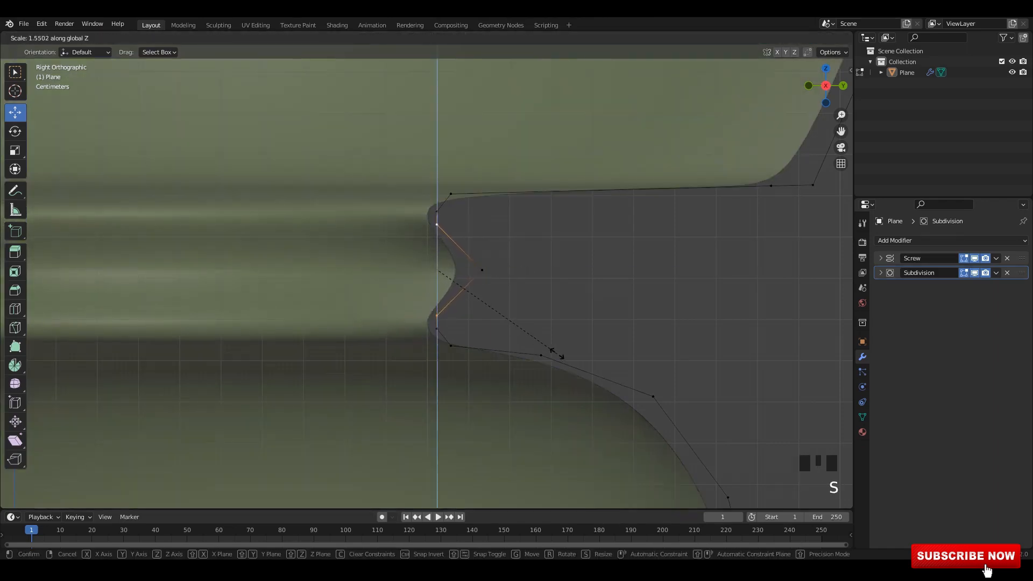
{"action": "left_click", "coordinate": [563, 352]}
Scale the two vertices flanking the neck's protruding point closer together along Z and return to Object Mode.
{"action": "scroll", "coordinate": [535, 272], "scroll_direction": "down", "scroll_amount": 3}
{"action": "scroll", "coordinate": [538, 284], "scroll_direction": "up", "scroll_amount": 4}
{"action": "key", "text": "ctrl+z"}
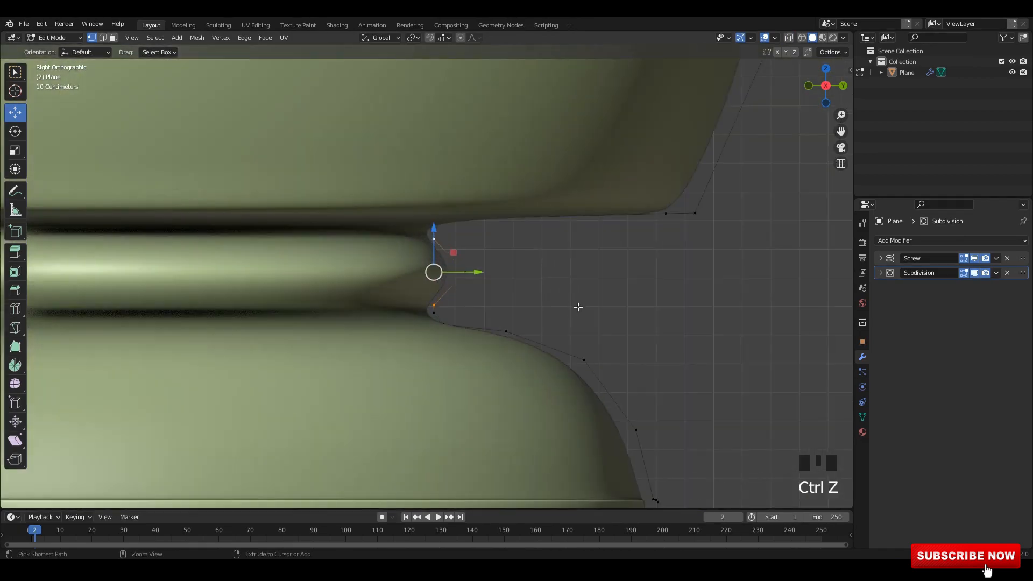
{"action": "key", "text": "s"}
{"action": "key", "text": "z"}
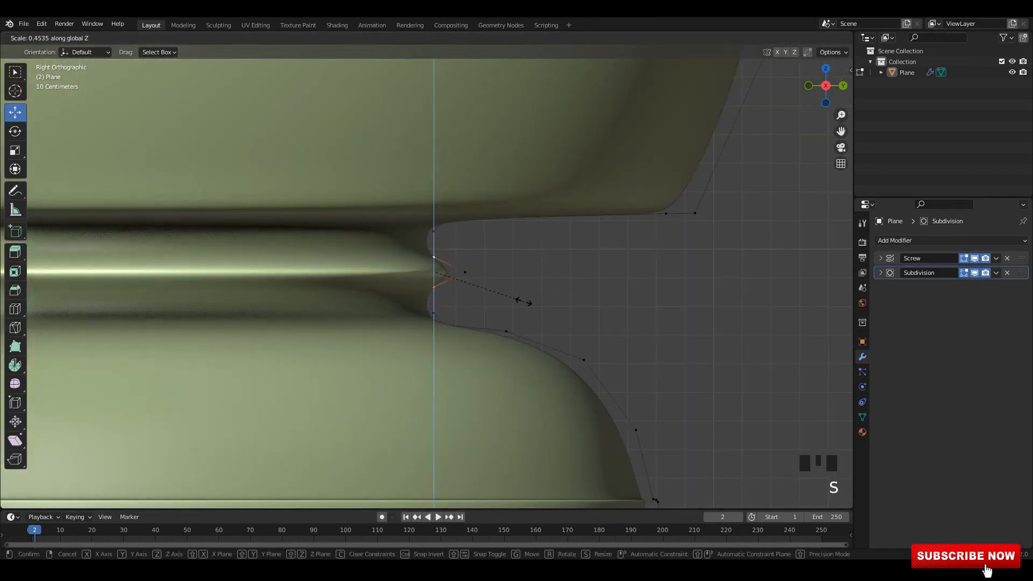
{"action": "left_click", "coordinate": [515, 301]}
{"action": "scroll", "coordinate": [515, 301], "scroll_direction": "down", "scroll_amount": 4}
{"action": "key", "text": "Tab"}
{"action": "middle_click_drag", "start_coordinate": [582, 276], "coordinate": [488, 235], "text": "shift"}
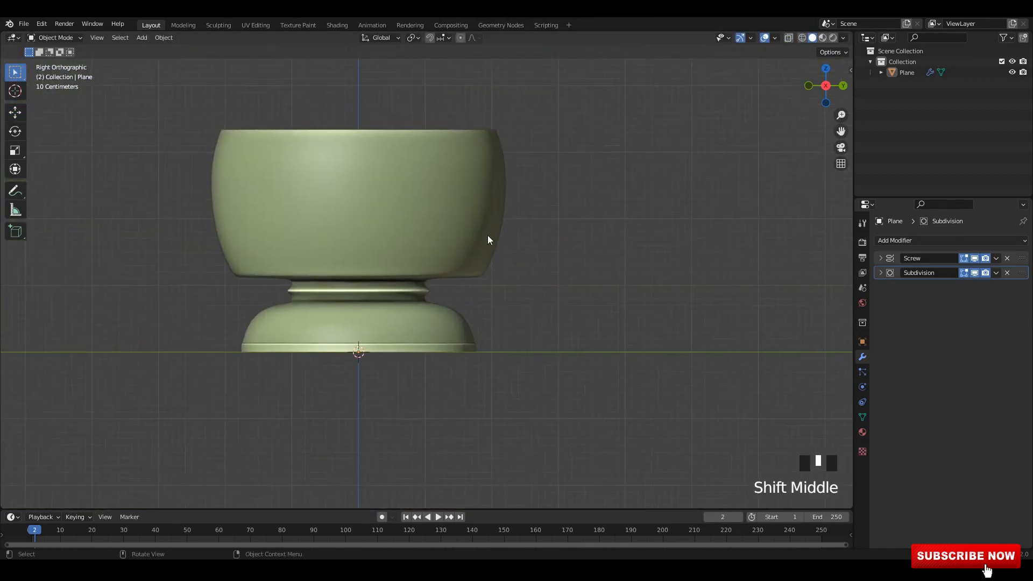
{"action": "left_click", "coordinate": [488, 234]}
{"action": "key", "text": "ctrl+a"}
{"action": "left_click", "coordinate": [642, 233]}
Try moving the foot's bottom edge vertices outward along Y, and undo the move.
{"action": "scroll", "coordinate": [496, 259], "scroll_direction": "up", "scroll_amount": 2}
{"action": "key", "text": "Tab"}
{"action": "scroll", "coordinate": [484, 251], "scroll_direction": "up", "scroll_amount": 4}
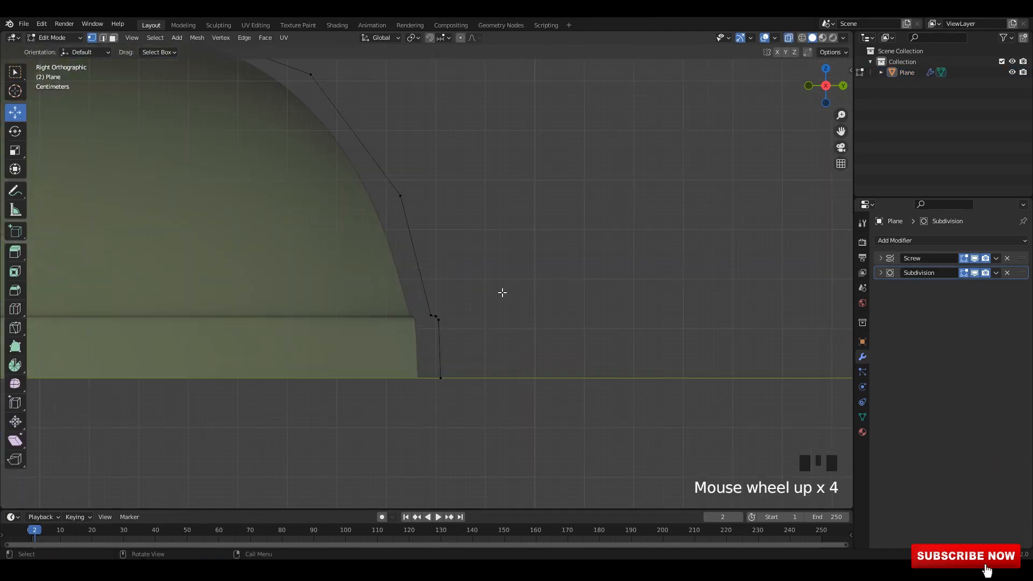
{"action": "left_click_drag", "start_coordinate": [503, 292], "coordinate": [431, 414]}
{"action": "left_click_drag", "start_coordinate": [470, 337], "coordinate": [501, 331]}
{"action": "key", "text": "ctrl+z"}
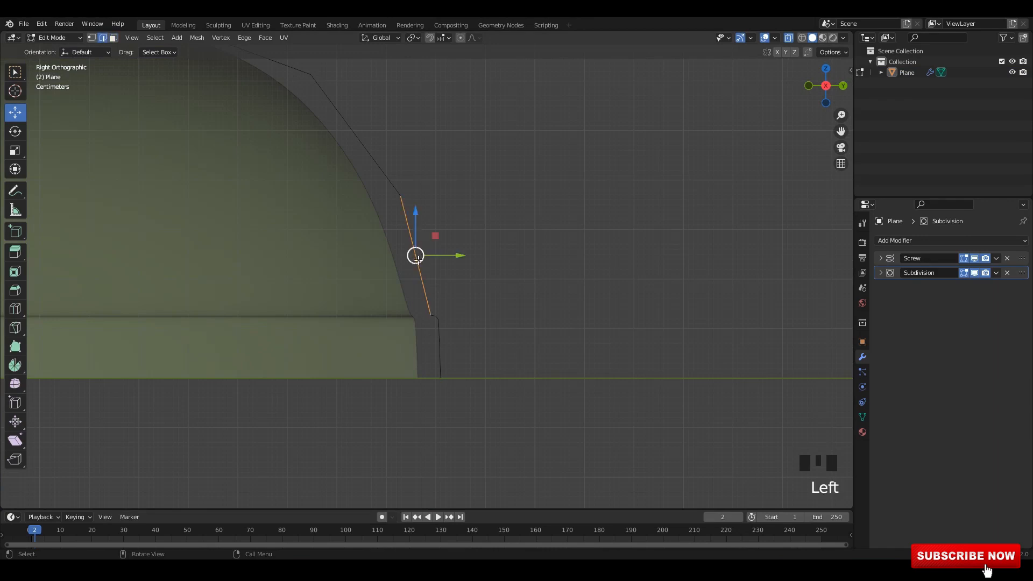
Subdivide the foot's lower side edge and move the new vertex down close to the base ledge.
{"action": "right_click", "coordinate": [423, 264]}
{"action": "left_click", "coordinate": [433, 274]}
{"action": "left_click_drag", "start_coordinate": [416, 255], "coordinate": [429, 309]}
Nudge the foot's two outer shoulder vertices slightly inward to refine the curve.
{"action": "left_click", "coordinate": [400, 196]}
{"action": "left_click_drag", "start_coordinate": [401, 196], "coordinate": [391, 191]}
{"action": "middle_click_drag", "start_coordinate": [391, 190], "coordinate": [450, 336], "text": "shift"}
{"action": "left_click_drag", "start_coordinate": [418, 181], "coordinate": [355, 228]}
{"action": "left_click_drag", "start_coordinate": [369, 220], "coordinate": [367, 222]}
{"action": "left_click_drag", "start_coordinate": [520, 274], "coordinate": [416, 375]}
{"action": "left_click_drag", "start_coordinate": [450, 337], "coordinate": [453, 335]}
{"action": "middle_click_drag", "start_coordinate": [378, 282], "coordinate": [432, 304], "text": "shift"}
Raise the foot's two upper shoulder vertices and nudge the lower shoulder vertex outward.
{"action": "left_click", "coordinate": [288, 193]}
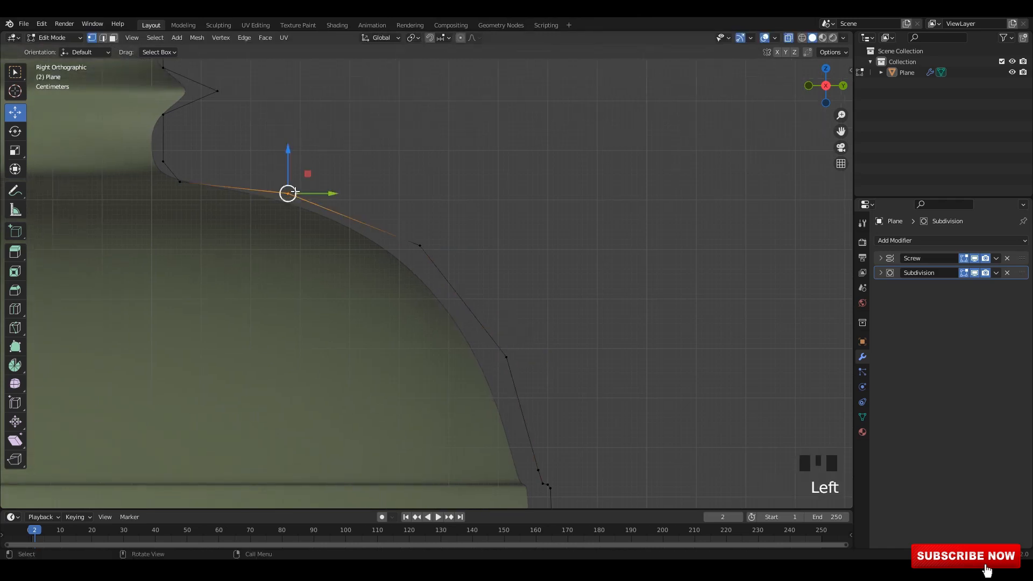
{"action": "left_click_drag", "start_coordinate": [289, 193], "coordinate": [282, 186]}
{"action": "left_click", "coordinate": [419, 245]}
{"action": "left_click_drag", "start_coordinate": [420, 245], "coordinate": [425, 233]}
{"action": "middle_click_drag", "start_coordinate": [513, 244], "coordinate": [513, 239], "text": "shift"}
{"action": "left_click", "coordinate": [476, 308]}
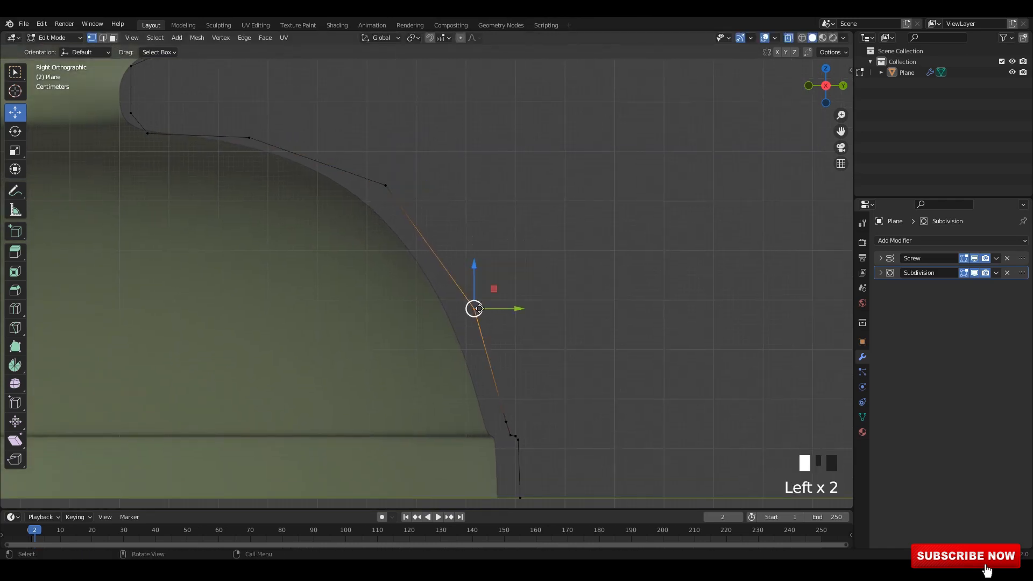
{"action": "left_click_drag", "start_coordinate": [475, 311], "coordinate": [481, 309]}
Lower the vertex above the foot's base ledge along Z toward the ledge's height.
{"action": "middle_click_drag", "start_coordinate": [479, 321], "coordinate": [370, 188], "text": "shift"}
{"action": "scroll", "coordinate": [371, 188], "scroll_direction": "up", "scroll_amount": 1}
{"action": "left_click", "coordinate": [400, 306]}
{"action": "scroll", "coordinate": [400, 314], "scroll_direction": "up", "scroll_amount": 4}
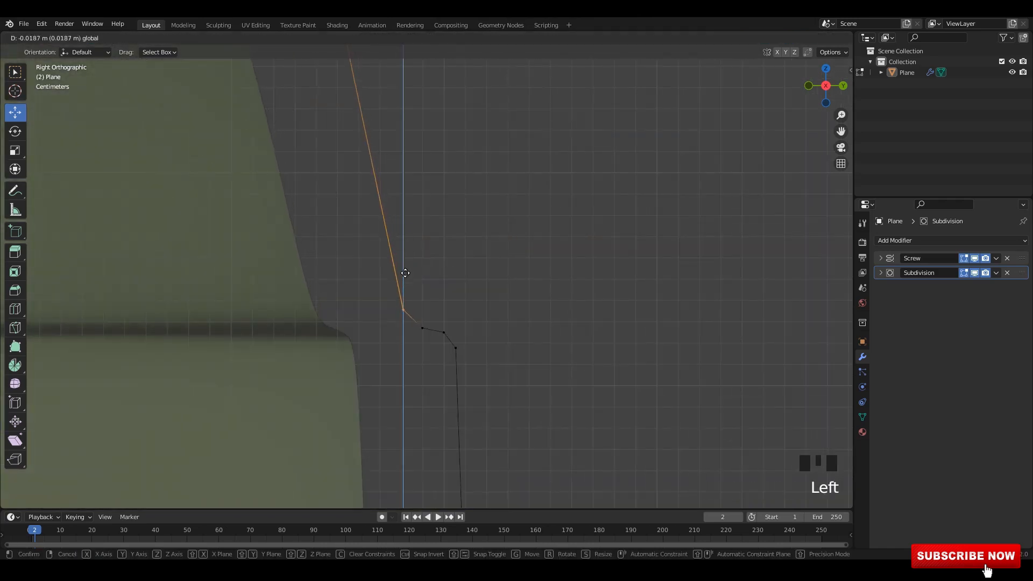
{"action": "left_click_drag", "start_coordinate": [405, 286], "coordinate": [405, 286]}
Select the foot's base ledge vertices, nudge them sideways along Y, and return to Object Mode.
{"action": "scroll", "coordinate": [512, 333], "scroll_direction": "down", "scroll_amount": 2}
{"action": "middle_click_drag", "start_coordinate": [512, 332], "coordinate": [504, 285], "text": "shift"}
{"action": "left_click_drag", "start_coordinate": [535, 205], "coordinate": [414, 508]}
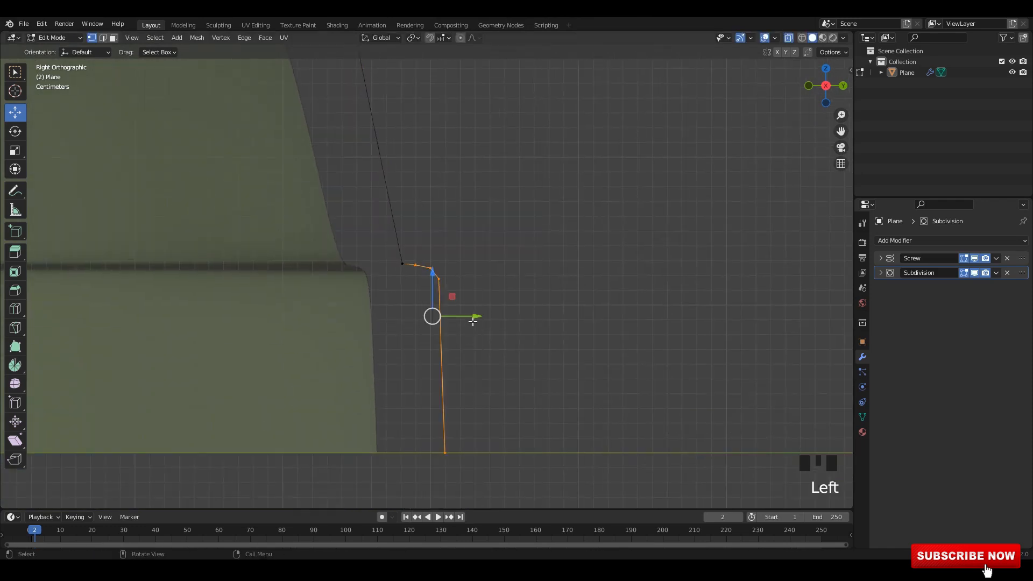
{"action": "left_click", "coordinate": [563, 310]}
{"action": "scroll", "coordinate": [541, 300], "scroll_direction": "down", "scroll_amount": 5}
{"action": "key", "text": "Tab"}
{"action": "scroll", "coordinate": [464, 245], "scroll_direction": "down", "scroll_amount": 3}
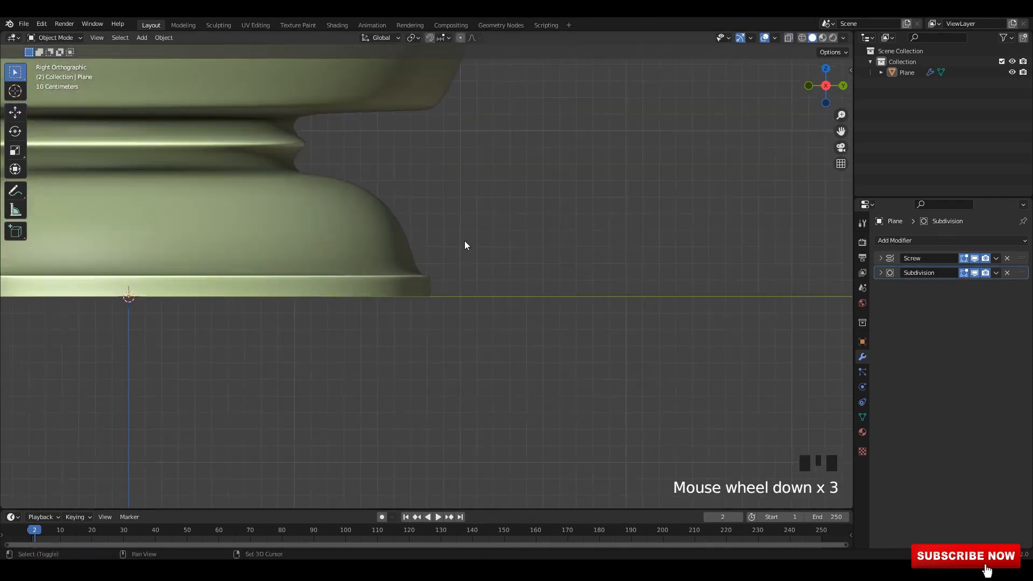
Apply the object's transforms and save the file.
{"action": "key", "text": "ctrl+a"}
{"action": "left_click", "coordinate": [443, 282]}
{"action": "scroll", "coordinate": [533, 239], "scroll_direction": "down", "scroll_amount": 5}
{"action": "middle_click_drag", "start_coordinate": [532, 239], "coordinate": [531, 291], "text": "shift"}
{"action": "key", "text": "ctrl+s"}
{"action": "left_click", "coordinate": [487, 191]}
{"action": "middle_click_drag", "start_coordinate": [487, 191], "coordinate": [453, 237], "text": "shift"}
Apply the Screw modifier and remove the Subdivision modifier, leaving the revolved bowl as an editable low-poly mesh.
{"action": "key", "text": "Tab"}
{"action": "scroll", "coordinate": [468, 272], "scroll_direction": "up", "scroll_amount": 4}
{"action": "key", "text": "Tab"}
{"action": "scroll", "coordinate": [470, 251], "scroll_direction": "down", "scroll_amount": 4}
{"action": "double_click", "coordinate": [473, 284]}
{"action": "double_click", "coordinate": [453, 237]}
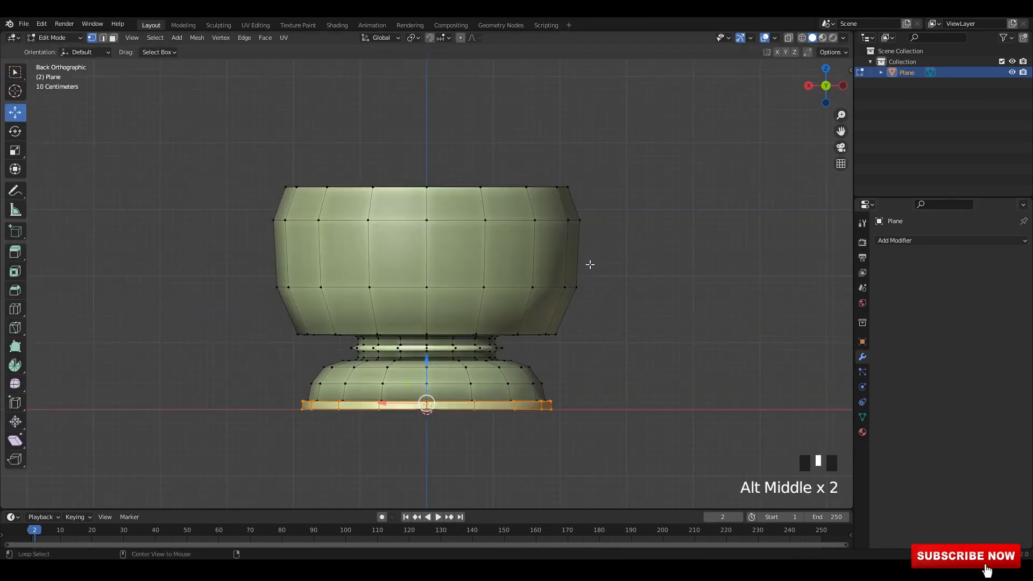
{"action": "key", "text": "Tab"}
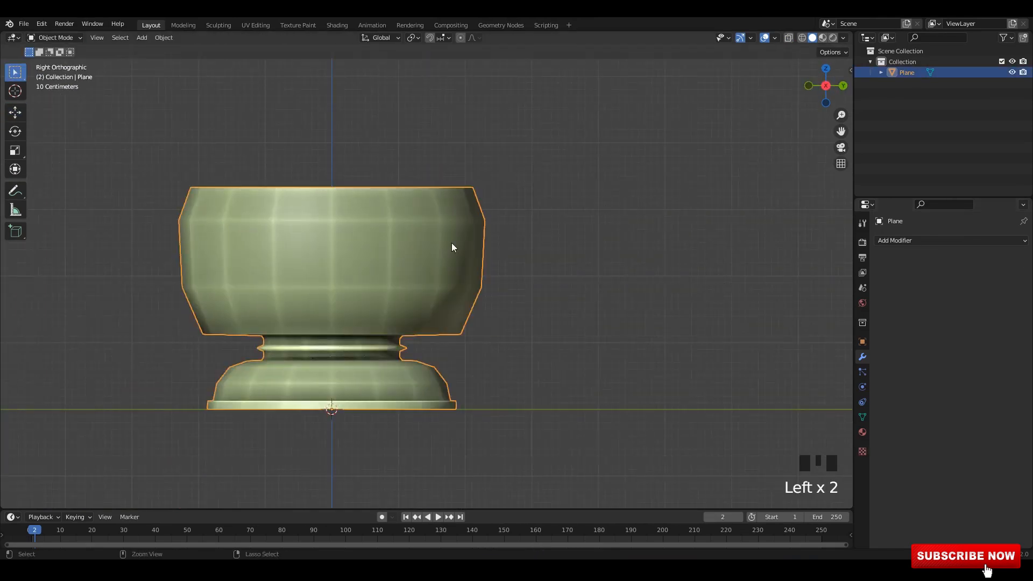
{"action": "key", "text": "Tab"}
Reapply the object's transforms to the converted bowl mesh.
{"action": "middle_click_drag", "start_coordinate": [451, 244], "coordinate": [474, 237], "text": "shift"}
{"action": "scroll", "coordinate": [486, 235], "scroll_direction": "up", "scroll_amount": 2}
{"action": "middle_click_drag", "start_coordinate": [489, 184], "coordinate": [491, 221]}
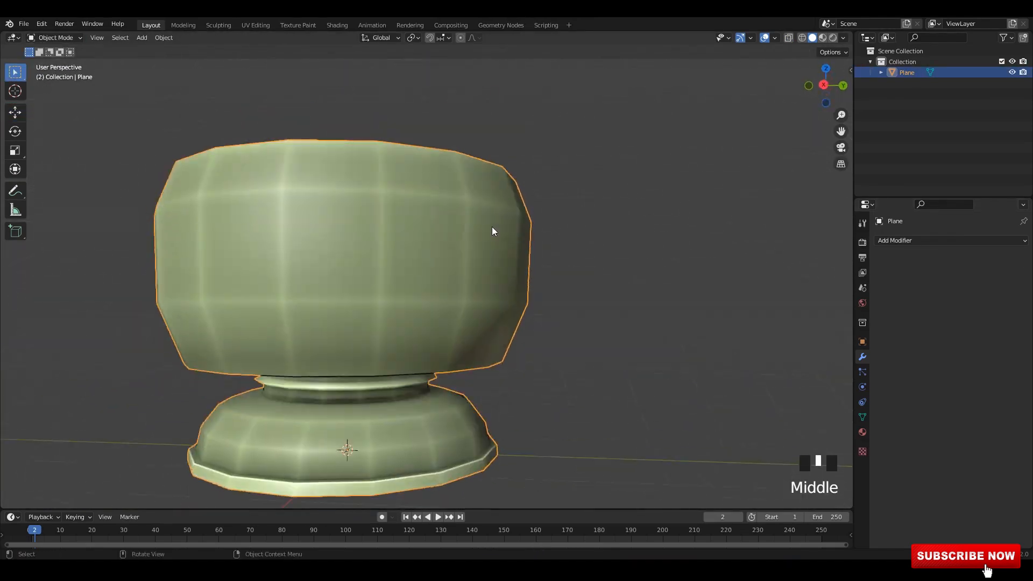
{"action": "key", "text": "ctrl+a"}
{"action": "scroll", "coordinate": [499, 268], "scroll_direction": "up", "scroll_amount": 2}
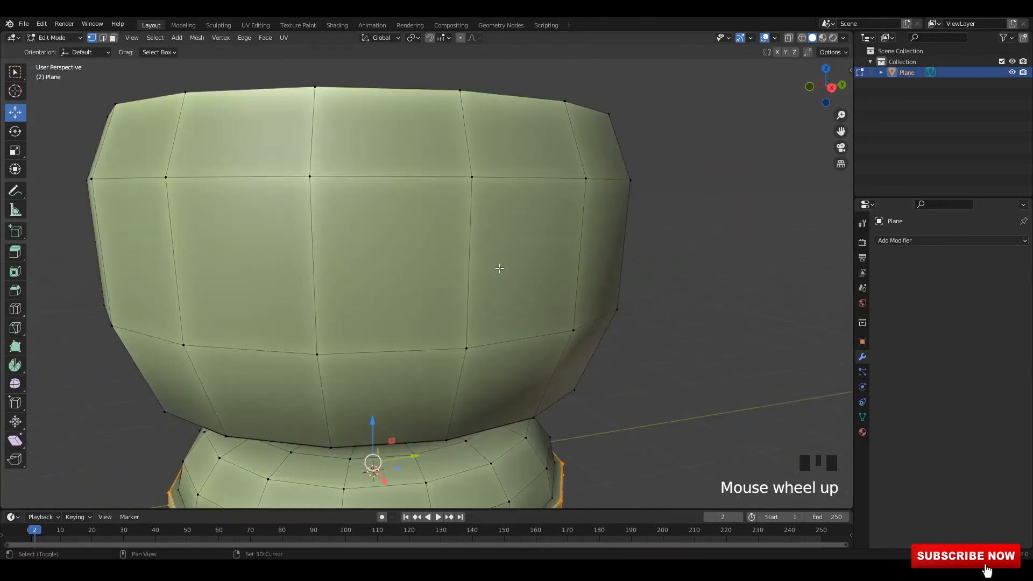
Select the face loops around the neck's inner opening and inspect them in X-ray view.
{"action": "scroll", "coordinate": [457, 237], "scroll_direction": "down", "scroll_amount": 4}
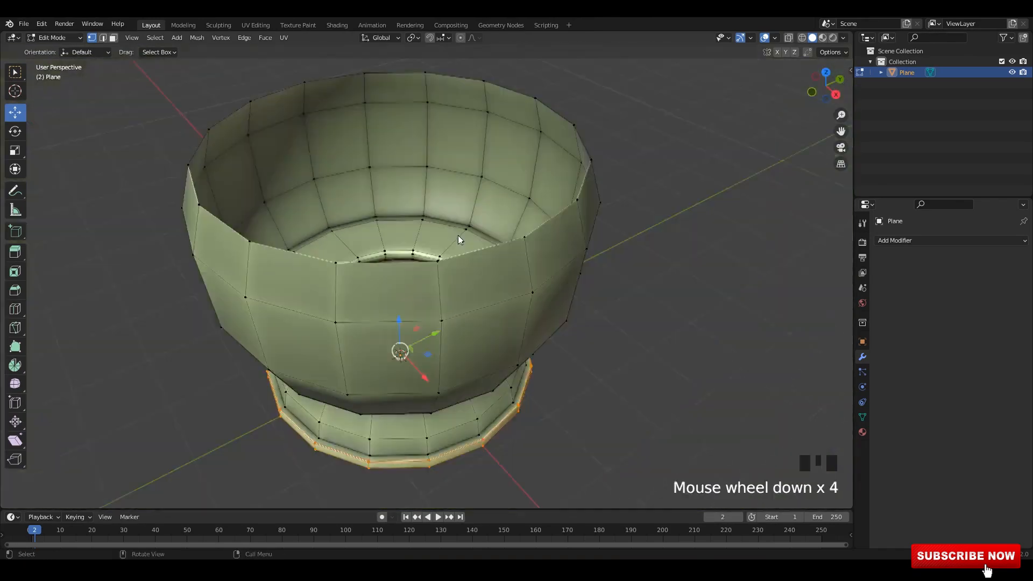
{"action": "key", "text": "Tab"}
{"action": "middle_click_drag", "start_coordinate": [457, 237], "coordinate": [505, 238]}
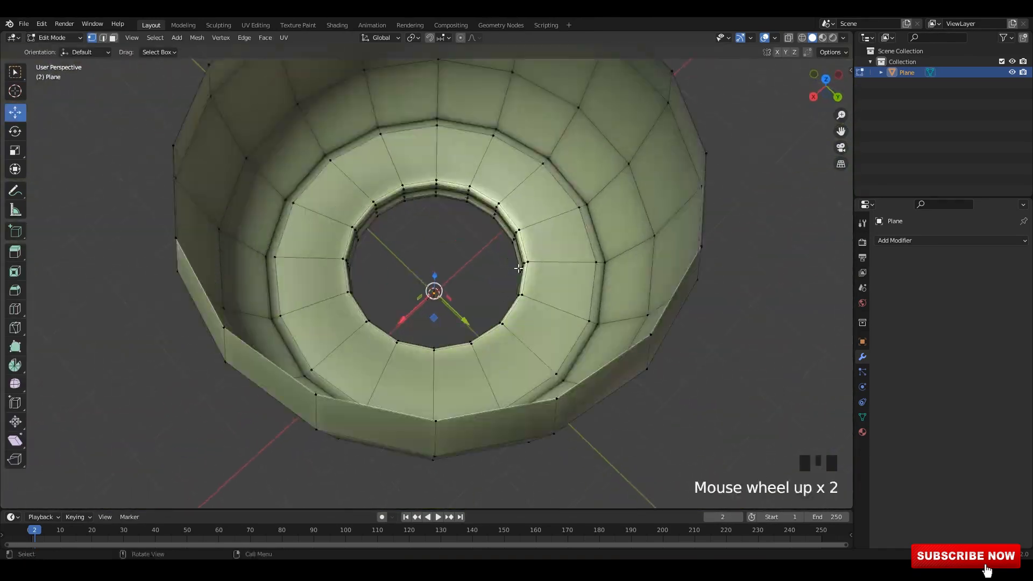
{"action": "scroll", "coordinate": [516, 240], "scroll_direction": "up", "scroll_amount": 2}
{"action": "middle_click_drag", "start_coordinate": [517, 240], "coordinate": [541, 200], "text": "shift"}
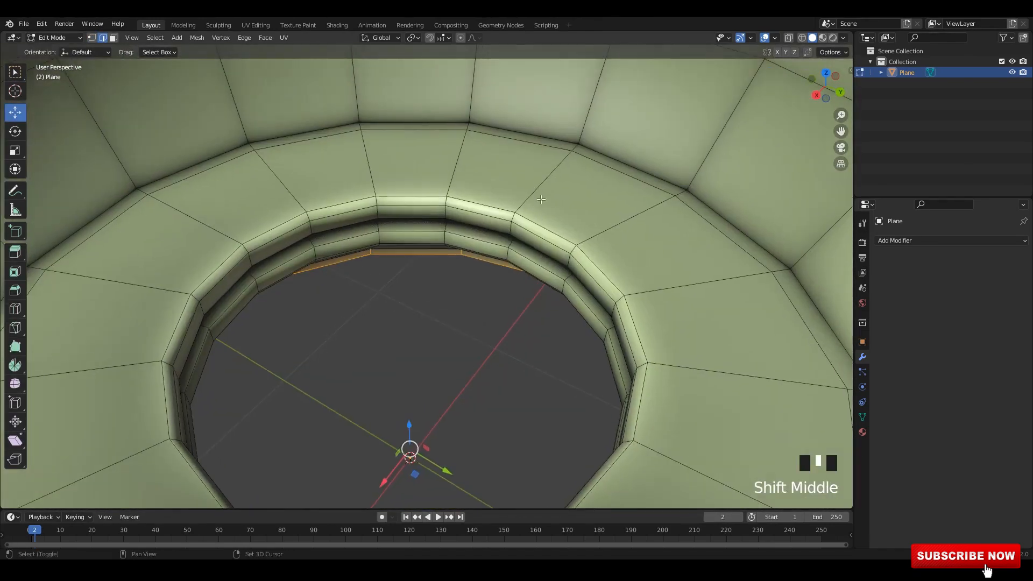
{"action": "left_click", "coordinate": [512, 228], "text": "alt+shift"}
{"action": "key", "text": "alt+z"}
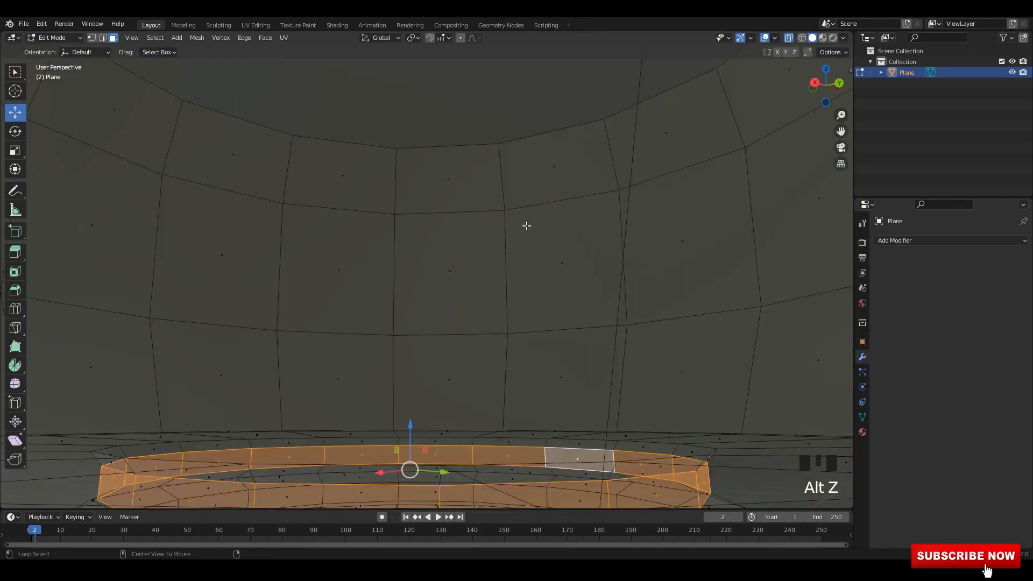
{"action": "key", "text": "alt+z"}
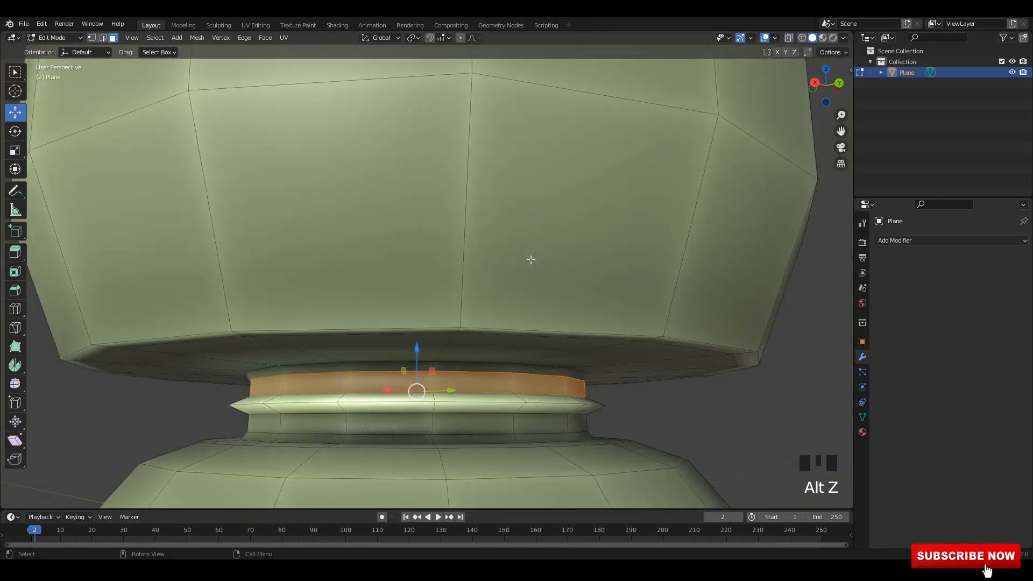
Try to cap the neck's lower opening with a single face on its edge loop.
{"action": "scroll", "coordinate": [512, 231], "scroll_direction": "up", "scroll_amount": 2}
{"action": "middle_click_drag", "start_coordinate": [512, 231], "coordinate": [407, 169], "text": "shift"}
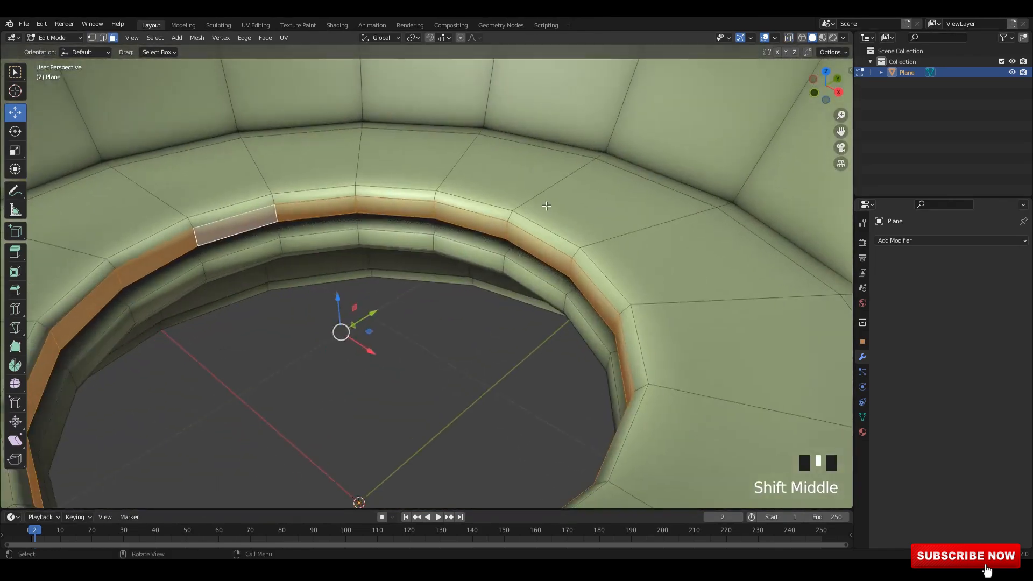
{"action": "scroll", "coordinate": [547, 206], "scroll_direction": "up", "scroll_amount": 1}
{"action": "scroll", "coordinate": [547, 206], "scroll_direction": "down", "scroll_amount": 2}
{"action": "scroll", "coordinate": [547, 206], "scroll_direction": "up", "scroll_amount": 1}
{"action": "middle_click_drag", "start_coordinate": [389, 267], "coordinate": [442, 225], "text": "shift"}
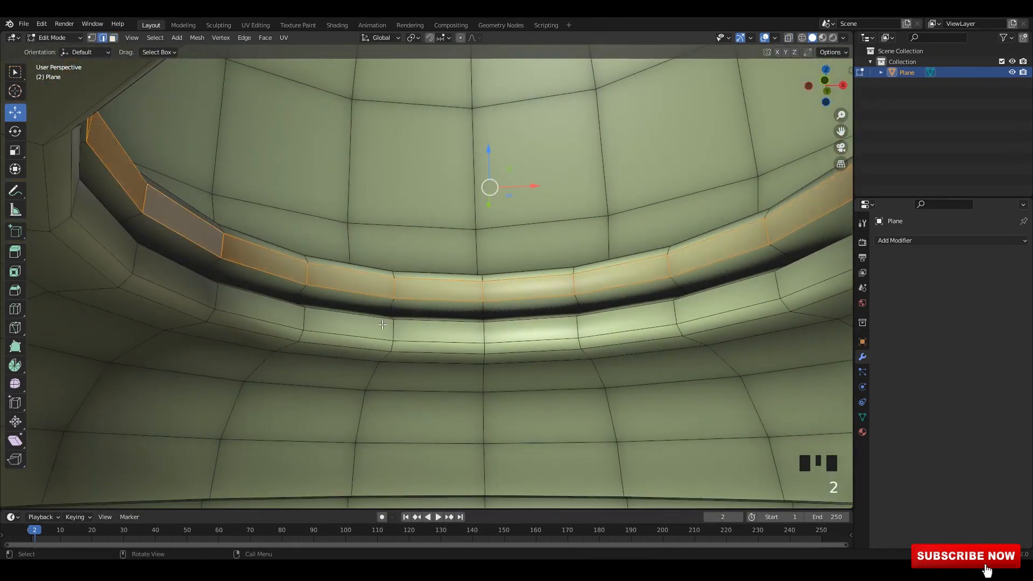
{"action": "middle_click_drag", "start_coordinate": [390, 329], "coordinate": [389, 232]}
{"action": "scroll", "coordinate": [390, 232], "scroll_direction": "down", "scroll_amount": 4}
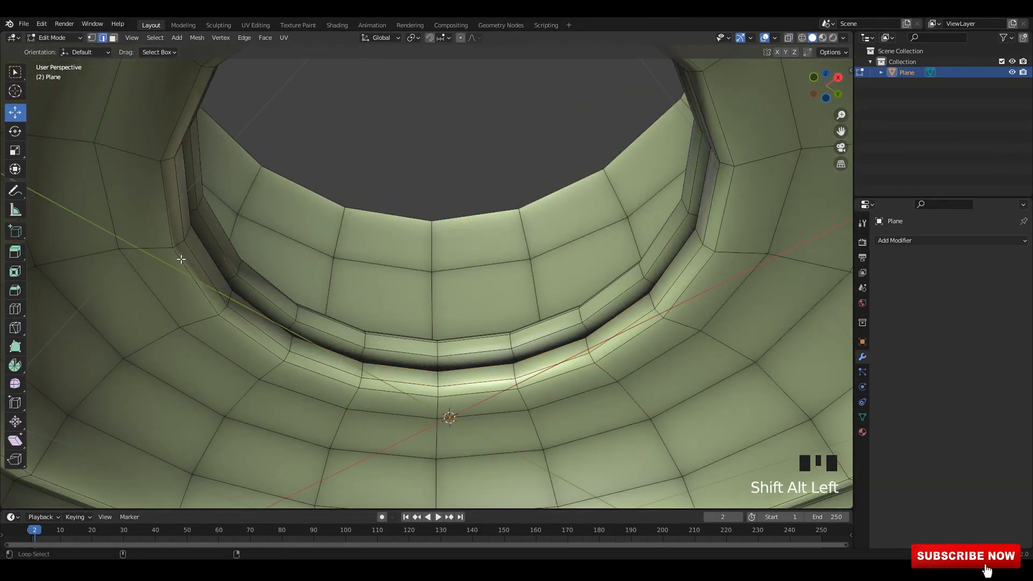
{"action": "scroll", "coordinate": [293, 249], "scroll_direction": "down", "scroll_amount": 5}
Add a Catmull-Clark Subdivision modifier with viewport level 2 to the bowl.
{"action": "key", "text": "Tab"}
{"action": "middle_click_drag", "start_coordinate": [362, 233], "coordinate": [550, 289]}
{"action": "key", "text": "ctrl+1"}
{"action": "key", "text": "Tab"}
{"action": "scroll", "coordinate": [550, 289], "scroll_direction": "up", "scroll_amount": 2}
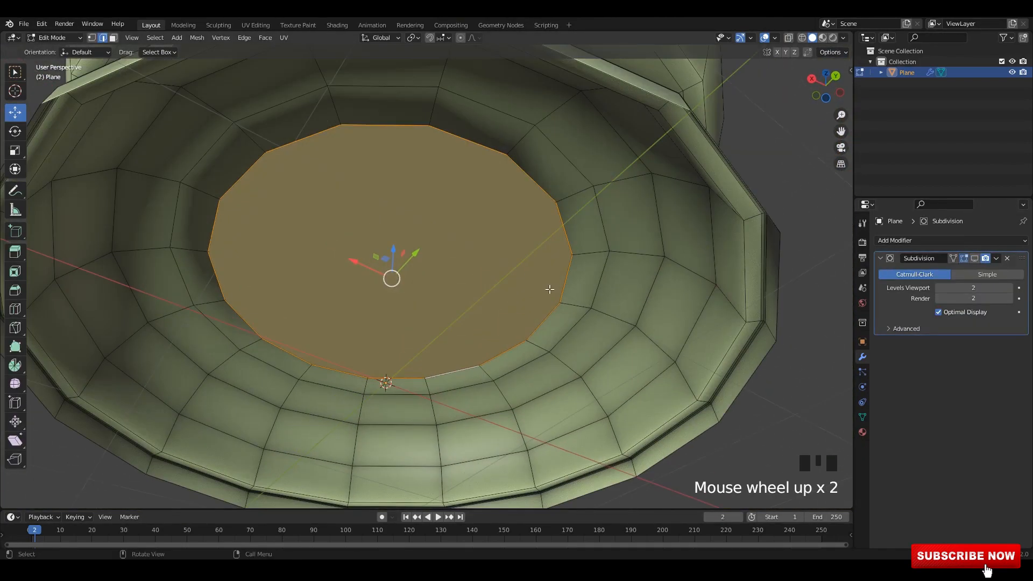
Try to delete the face loop at the neck's lower edge and fill the neck's edge loop with a face.
{"action": "left_click", "coordinate": [431, 277]}
{"action": "scroll", "coordinate": [500, 263], "scroll_direction": "up", "scroll_amount": 3}
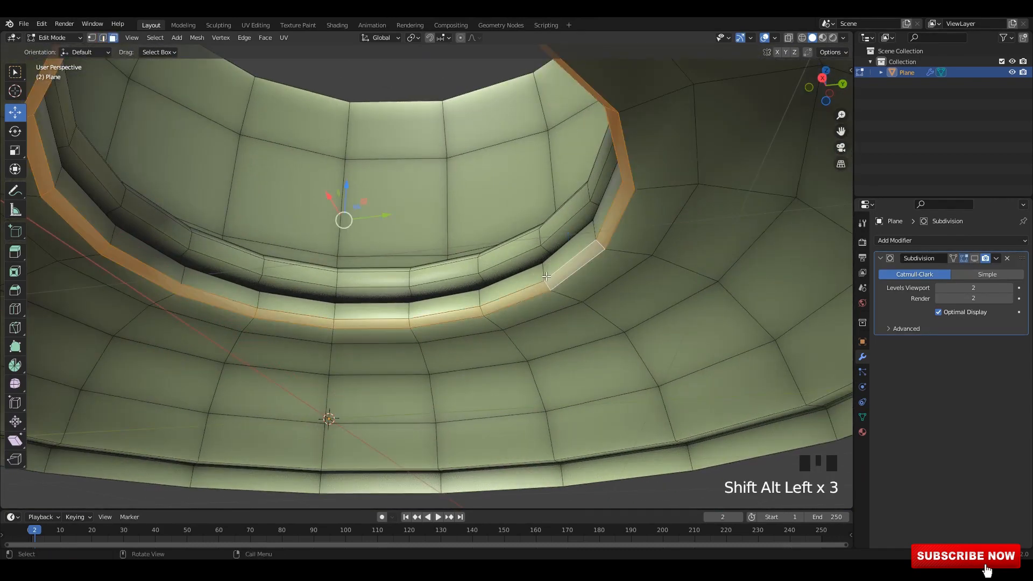
{"action": "left_click", "coordinate": [547, 272]}
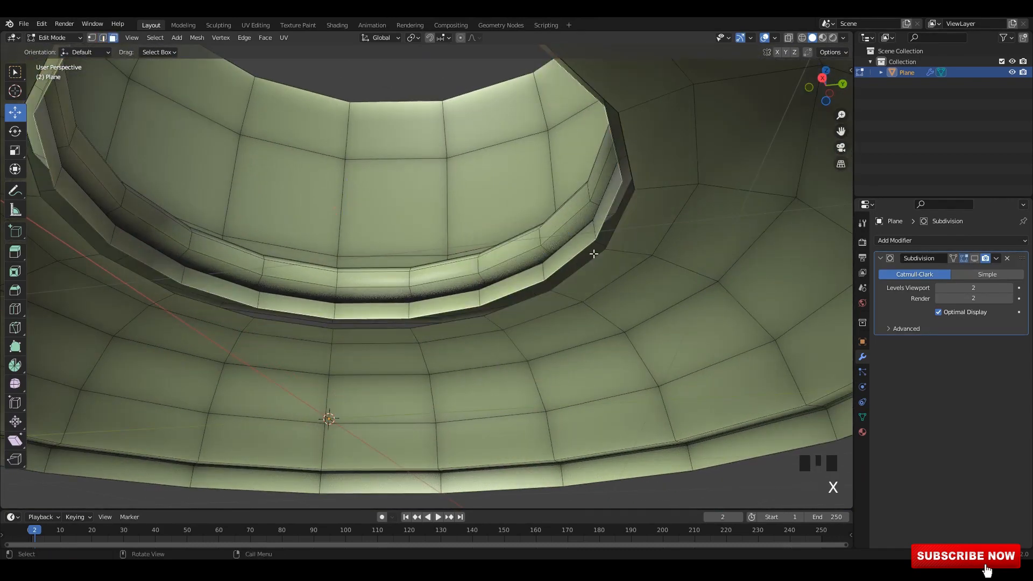
{"action": "key", "text": "2"}
{"action": "key", "text": "f"}
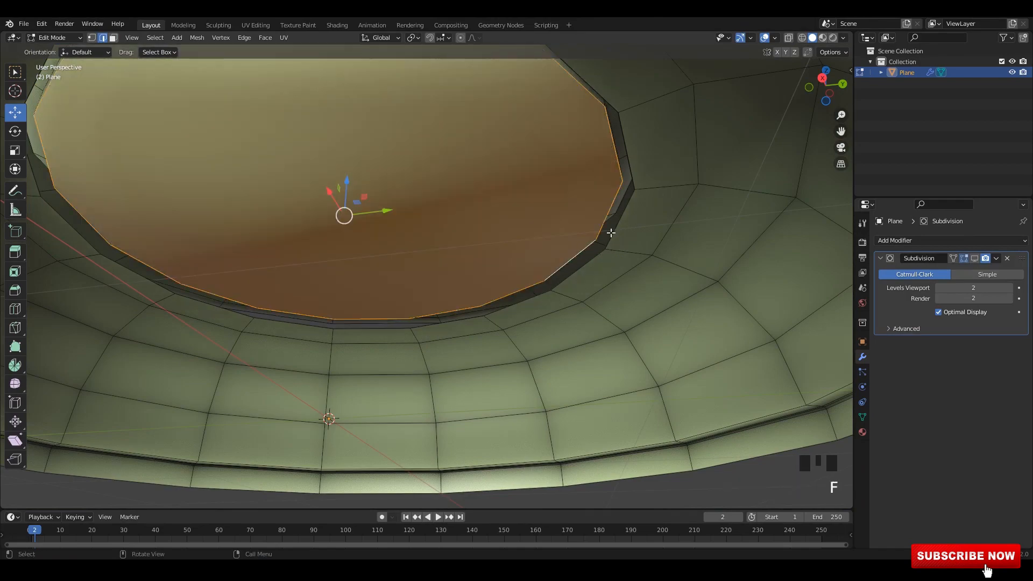
{"action": "left_click", "coordinate": [581, 252], "text": "alt+shift"}
{"action": "middle_click_drag", "start_coordinate": [581, 251], "coordinate": [562, 200]}
{"action": "scroll", "coordinate": [588, 234], "scroll_direction": "down", "scroll_amount": 3}
Undo the face loop deletion and the cap made in the neck, and leave Edit Mode.
{"action": "key", "text": "ctrl+z"}
{"action": "key", "text": "ctrl+z"}
{"action": "key", "text": "ctrl+z"}
{"action": "key", "text": "ctrl+z"}
{"action": "key", "text": "ctrl+z"}
{"action": "key", "text": "ctrl+z"}
{"action": "key", "text": "ctrl+z"}
{"action": "key", "text": "ctrl+z"}
{"action": "key", "text": "ctrl+z"}
{"action": "key", "text": "ctrl+z"}
{"action": "key", "text": "Tab"}
Save the file and toggle a viewport shading option to check the bowl's surfaces.
{"action": "middle_click_drag", "start_coordinate": [623, 225], "coordinate": [549, 236]}
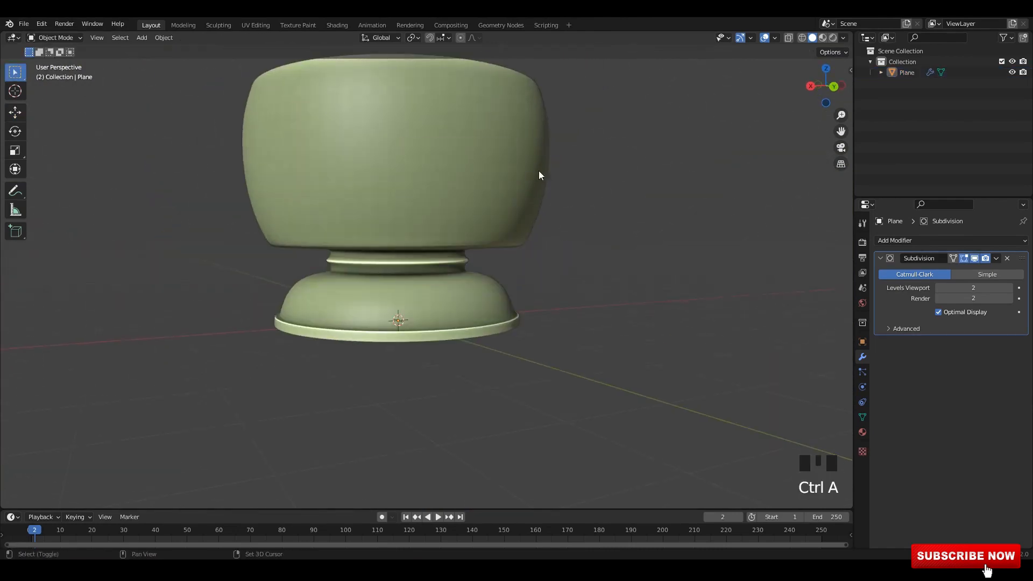
{"action": "key", "text": "ctrl+s"}
{"action": "mouse_move", "coordinate": [538, 171]}
{"action": "middle_mouse_down"}
{"action": "mouse_move", "coordinate": [493, 147]}
{"action": "mouse_move", "coordinate": [560, 178]}
{"action": "mouse_move", "coordinate": [540, 182]}
{"action": "mouse_move", "coordinate": [559, 123]}
{"action": "middle_mouse_up"}
{"action": "left_click", "coordinate": [512, 178]}
{"action": "key", "text": "Tab"}
{"action": "key", "text": "Tab"}
{"action": "left_click", "coordinate": [842, 38]}
{"action": "left_click", "coordinate": [789, 244]}
Select the bowl's entire mesh, toggle the viewport shading option back, and apply the object's transforms.
{"action": "key", "text": "Tab"}
{"action": "mouse_move", "coordinate": [574, 235]}
{"action": "middle_mouse_down"}
{"action": "mouse_move", "coordinate": [559, 270]}
{"action": "mouse_move", "coordinate": [651, 249]}
{"action": "mouse_move", "coordinate": [538, 207]}
{"action": "mouse_move", "coordinate": [581, 134]}
{"action": "mouse_move", "coordinate": [541, 212]}
{"action": "middle_mouse_up"}
{"action": "key", "text": "a"}
{"action": "key", "text": "Tab"}
{"action": "key", "text": "ctrl+a"}
{"action": "left_click", "coordinate": [583, 199]}
{"action": "left_click", "coordinate": [843, 37]}
{"action": "left_click", "coordinate": [783, 244]}
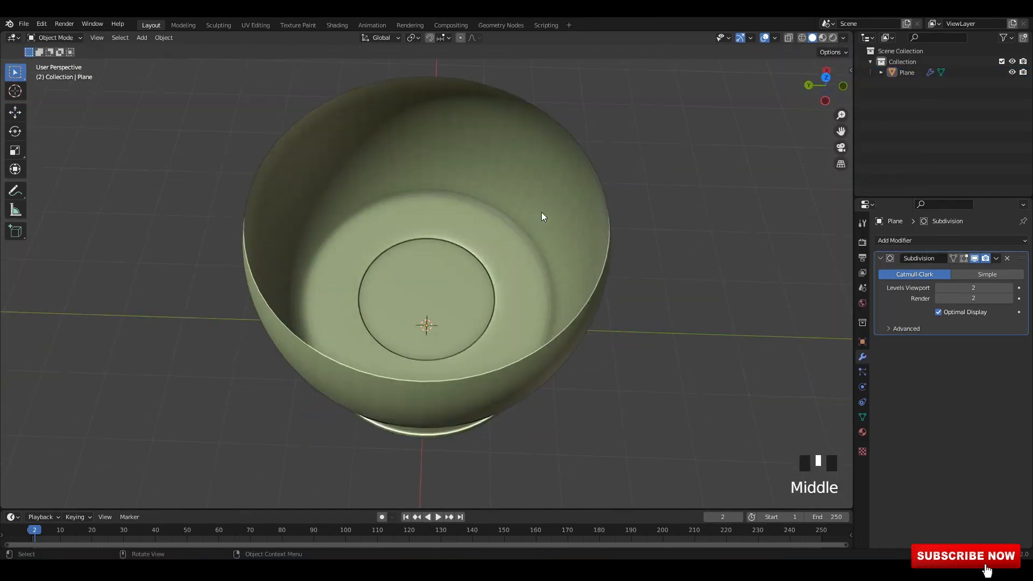
{"action": "key", "text": "ctrl+a"}
{"action": "left_click", "coordinate": [543, 215]}
Select the bowl's top rim edge loop and extrude it straight up into a short band.
{"action": "key", "text": "Tab"}
{"action": "scroll", "coordinate": [565, 223], "scroll_direction": "up", "scroll_amount": 3}
{"action": "key", "text": "2"}
{"action": "left_click", "coordinate": [666, 140]}
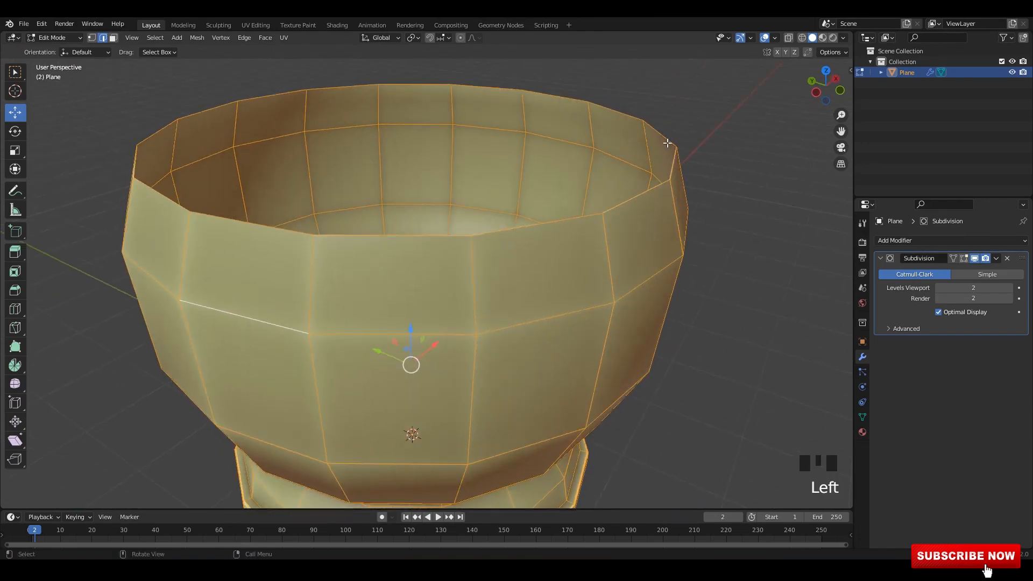
{"action": "middle_click_drag", "start_coordinate": [666, 137], "coordinate": [492, 213], "text": "alt"}
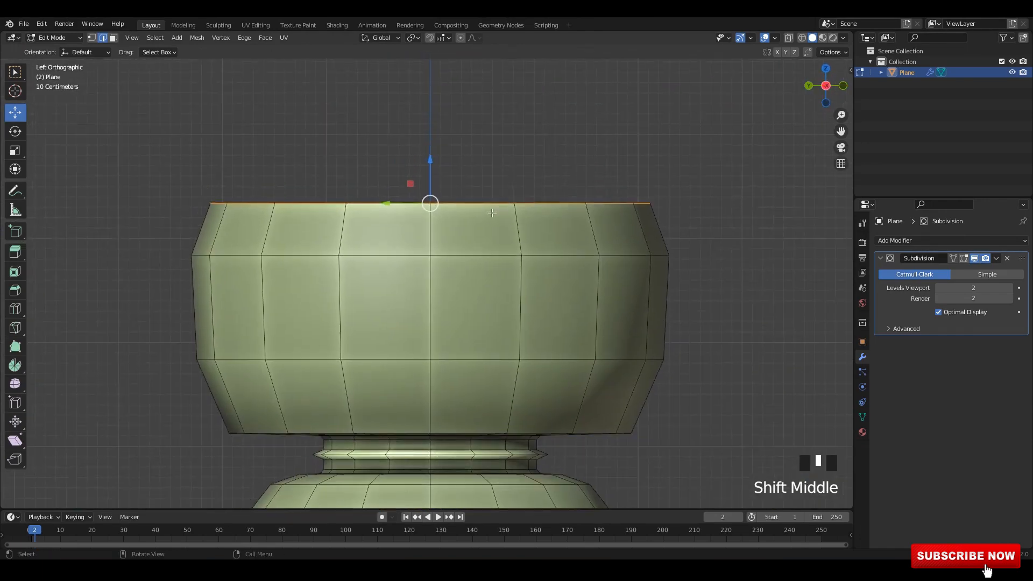
{"action": "scroll", "coordinate": [646, 341], "scroll_direction": "down", "scroll_amount": 2}
{"action": "scroll", "coordinate": [698, 259], "scroll_direction": "up", "scroll_amount": 2}
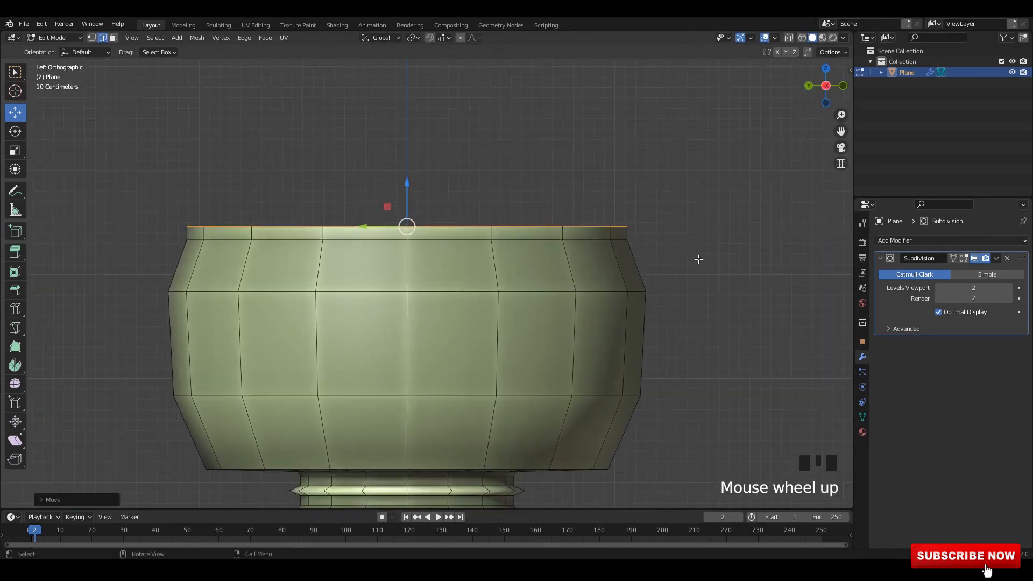
Taper the raised rim loop slightly inward, and extrude it again scaled inward to form a flat lip.
{"action": "left_click", "coordinate": [677, 258]}
{"action": "scroll", "coordinate": [627, 230], "scroll_direction": "up", "scroll_amount": 3}
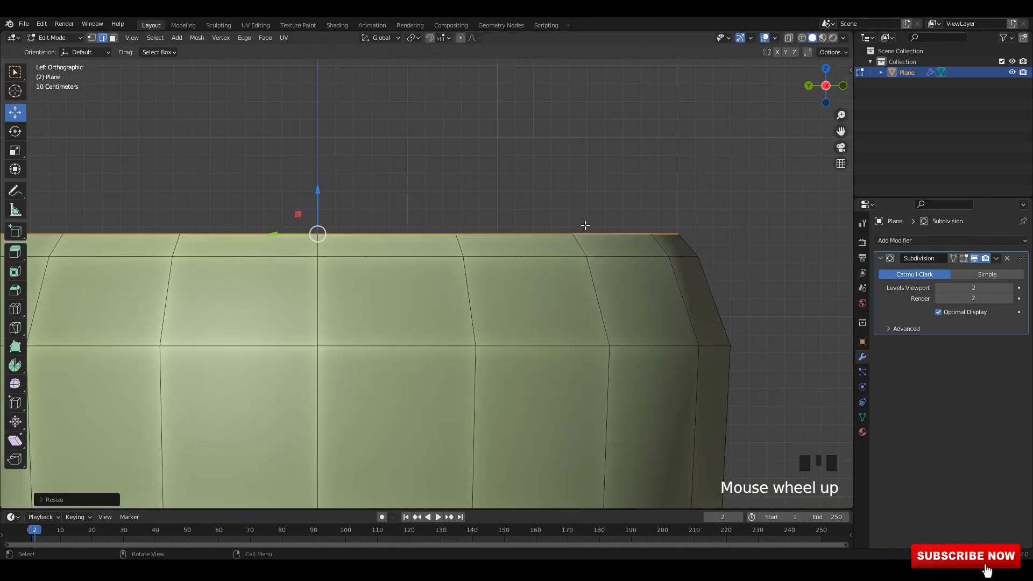
{"action": "key", "text": "e"}
{"action": "right_click", "coordinate": [495, 203]}
{"action": "middle_click_drag", "start_coordinate": [495, 203], "coordinate": [512, 290]}
{"action": "key", "text": "s"}
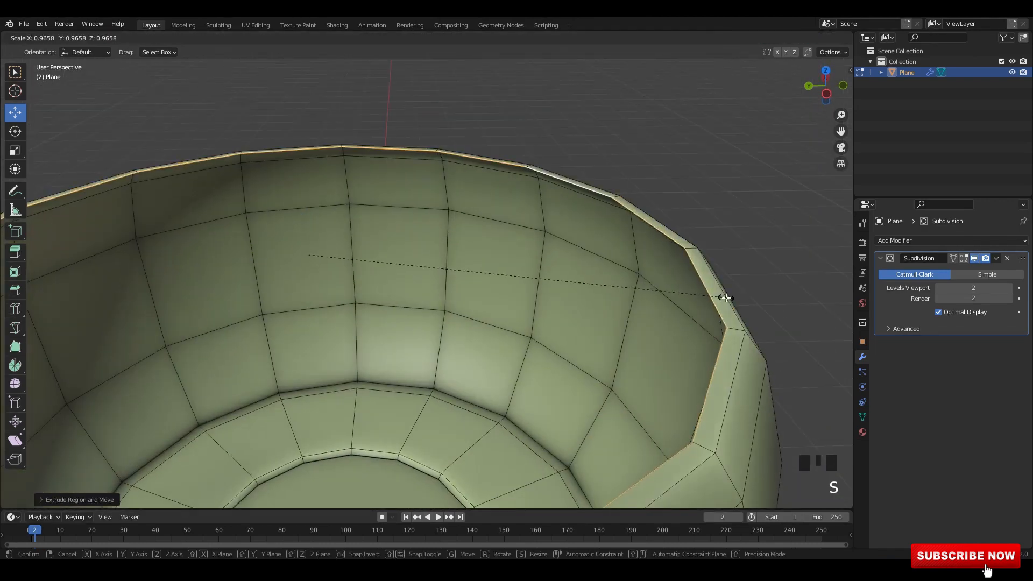
{"action": "left_click", "coordinate": [720, 296]}
Bring the lip's inner edge loop slightly down along Z to give the rim an inner edge.
{"action": "key", "text": "alt+z"}
{"action": "middle_click_drag", "start_coordinate": [720, 296], "coordinate": [455, 200], "text": "alt"}
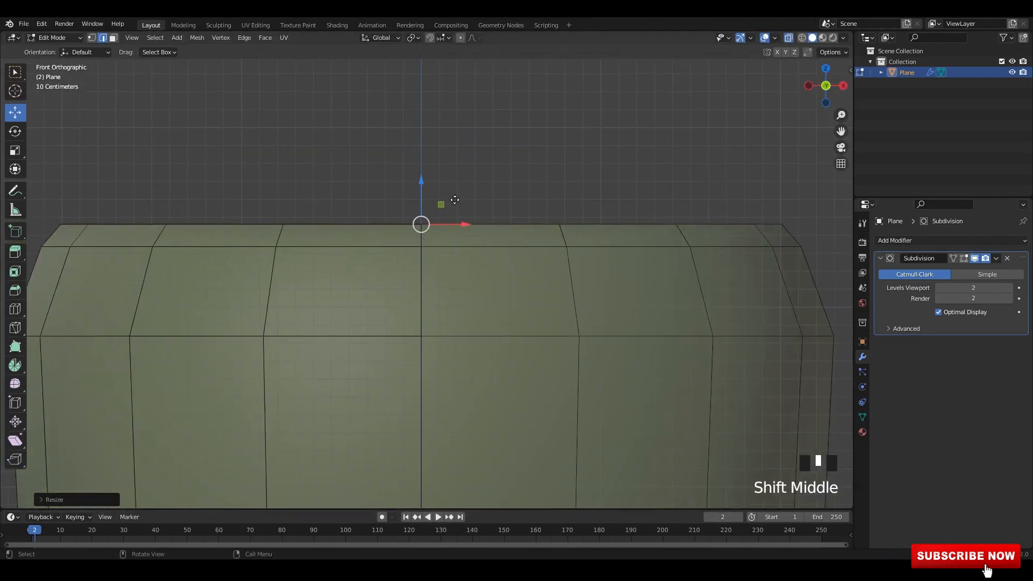
{"action": "left_click", "coordinate": [422, 210]}
{"action": "scroll", "coordinate": [683, 239], "scroll_direction": "down", "scroll_amount": 2}
Add a centred edge loop around the raised rim band and scale it inward to make a shallow groove.
{"action": "key", "text": "ctrl+r"}
{"action": "left_click", "coordinate": [681, 251]}
{"action": "right_click", "coordinate": [680, 251]}
{"action": "middle_click_drag", "start_coordinate": [698, 256], "coordinate": [559, 261], "text": "shift"}
{"action": "scroll", "coordinate": [672, 259], "scroll_direction": "up", "scroll_amount": 3}
{"action": "key", "text": "s"}
{"action": "left_click", "coordinate": [754, 284]}
{"action": "scroll", "coordinate": [667, 240], "scroll_direction": "down", "scroll_amount": 2}
{"action": "scroll", "coordinate": [560, 261], "scroll_direction": "up", "scroll_amount": 2}
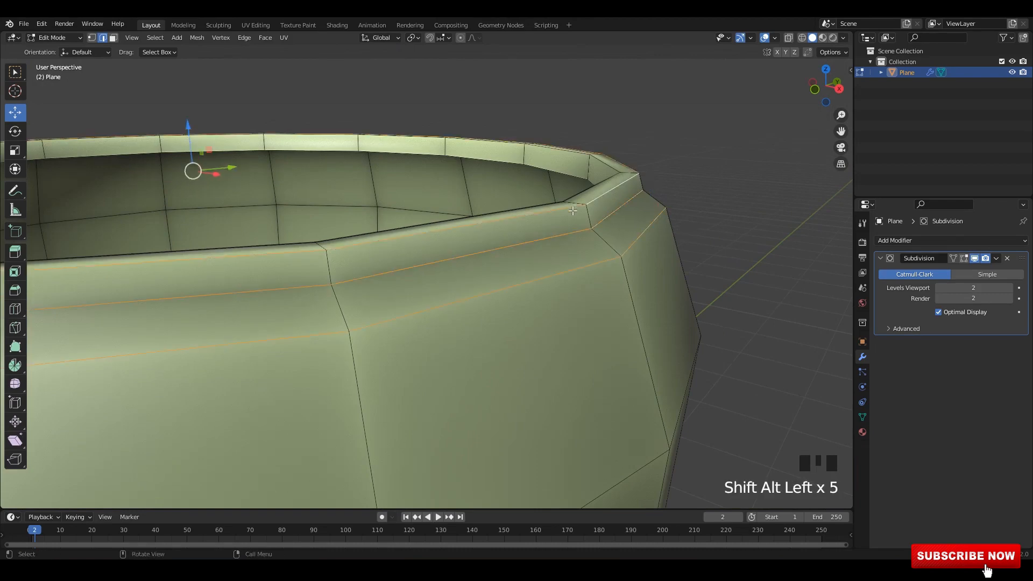
Apply the object's transforms and bevel the selected edge loops around the rim and groove.
{"action": "middle_click_drag", "start_coordinate": [572, 211], "coordinate": [618, 224]}
{"action": "key", "text": "Tab"}
{"action": "key", "text": "ctrl+a"}
{"action": "left_click", "coordinate": [629, 222]}
{"action": "key", "text": "Tab"}
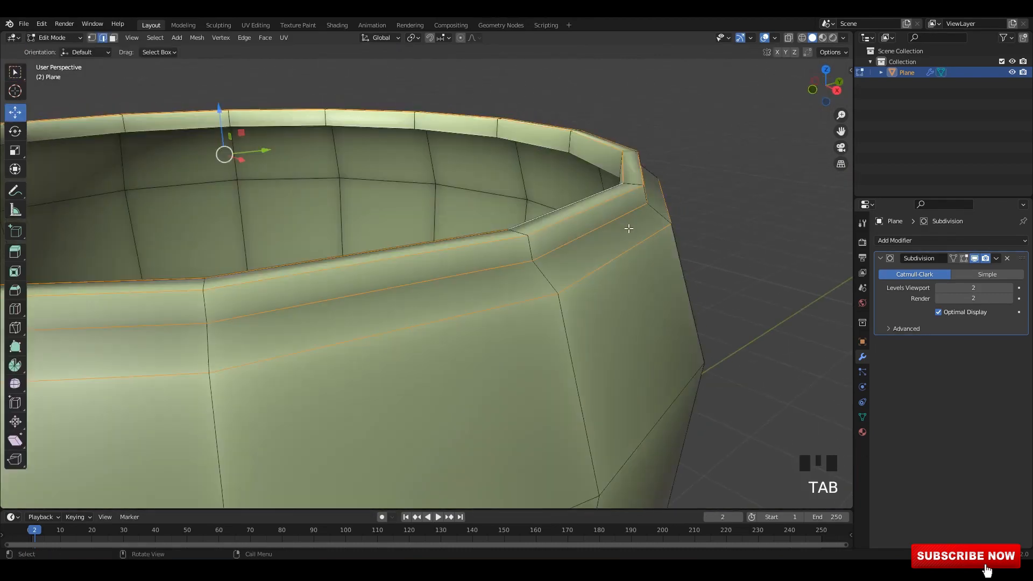
{"action": "key", "text": "ctrl+b"}
{"action": "left_click", "coordinate": [684, 272]}
Select only the rim's upper lip loops, leaving out the shoulder loops, and raise them along Z.
{"action": "key", "text": "Tab"}
{"action": "scroll", "coordinate": [680, 265], "scroll_direction": "down", "scroll_amount": 4}
{"action": "middle_click_drag", "start_coordinate": [680, 265], "coordinate": [475, 231], "text": "shift"}
{"action": "key", "text": "Tab"}
{"action": "scroll", "coordinate": [475, 230], "scroll_direction": "up", "scroll_amount": 4}
{"action": "key", "text": "s"}
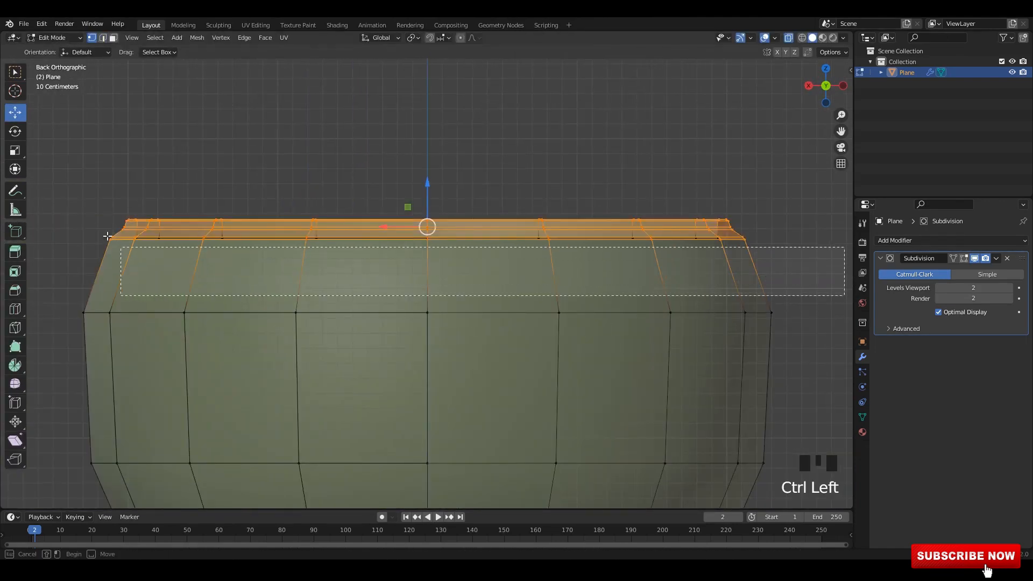
{"action": "left_click_drag", "start_coordinate": [108, 236], "coordinate": [109, 237], "text": "ctrl"}
{"action": "left_click_drag", "start_coordinate": [425, 182], "coordinate": [425, 170]}
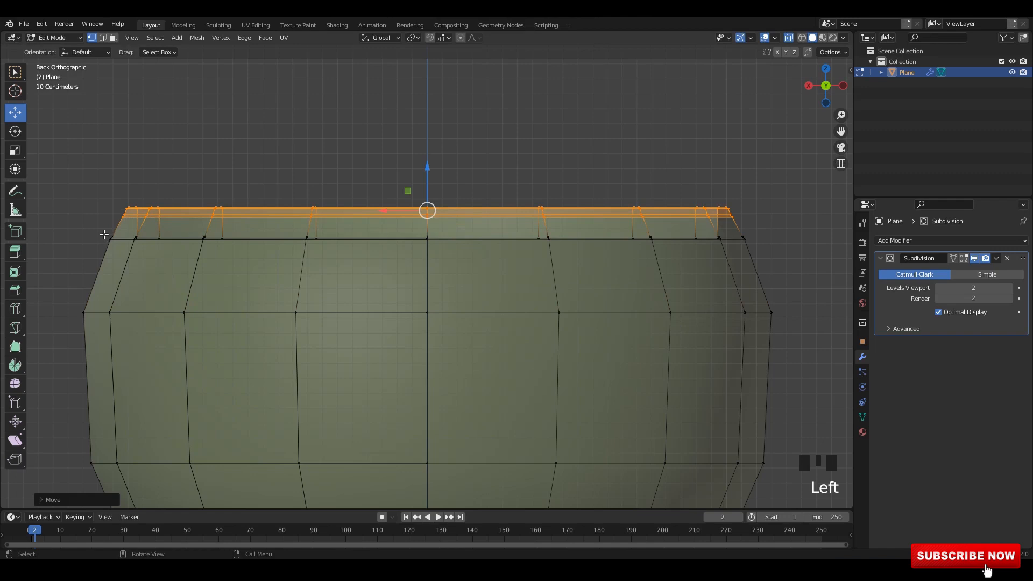
Scale the rim's upper lip loops slightly inward and lower them about 0.03 m along Z.
{"action": "left_click_drag", "start_coordinate": [790, 267], "coordinate": [793, 268]}
{"action": "left_click_drag", "start_coordinate": [94, 179], "coordinate": [434, 221]}
{"action": "left_click_drag", "start_coordinate": [800, 227], "coordinate": [800, 228]}
{"action": "key", "text": "s"}
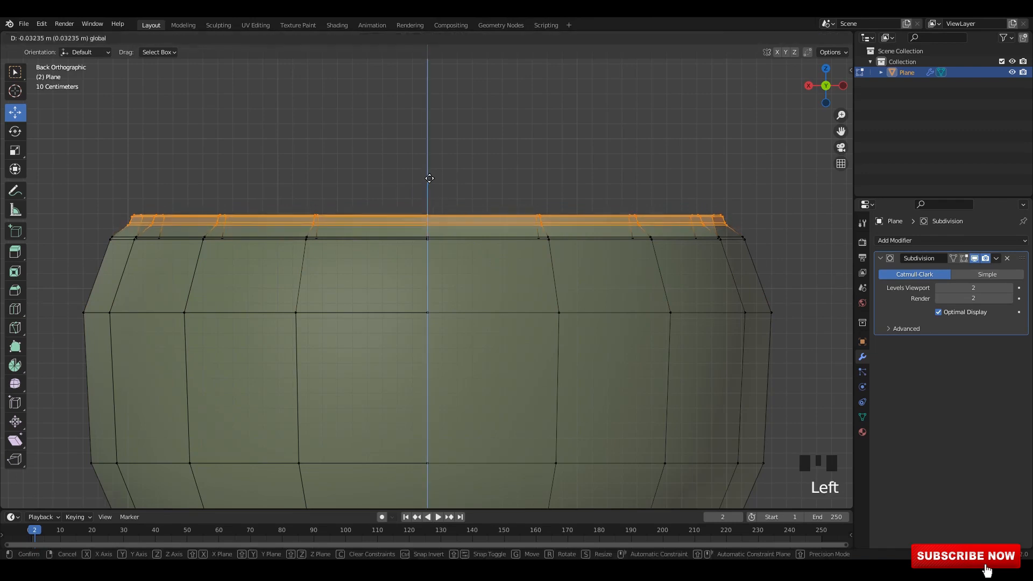
Scale the shoulder loops below the lip slightly inward and apply the bowl's object transforms.
{"action": "left_click_drag", "start_coordinate": [796, 264], "coordinate": [797, 264]}
{"action": "key", "text": "s"}
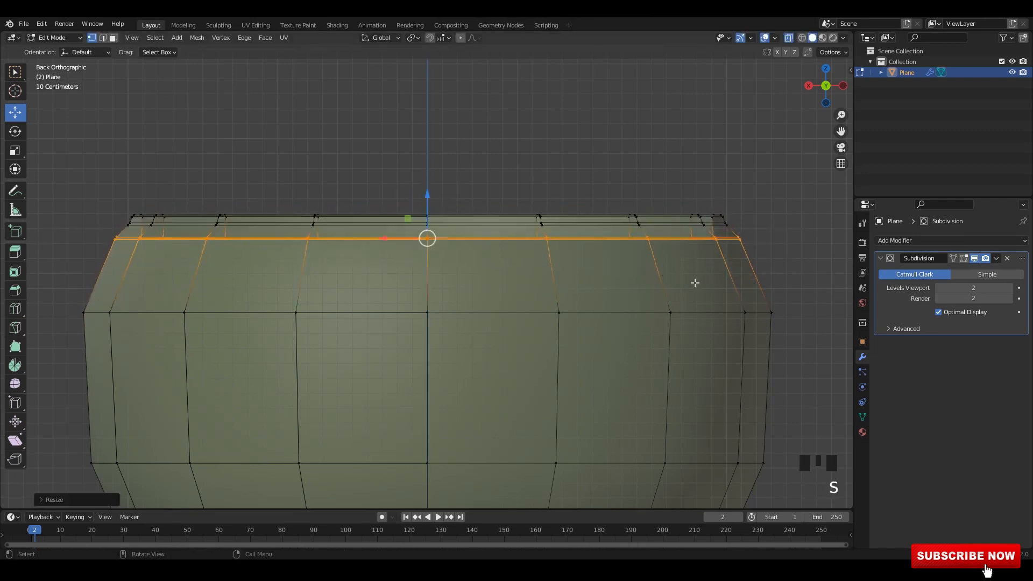
{"action": "key", "text": "Tab"}
{"action": "middle_click_drag", "start_coordinate": [688, 189], "coordinate": [674, 231]}
{"action": "key", "text": "ctrl+a"}
{"action": "left_click", "coordinate": [631, 276]}
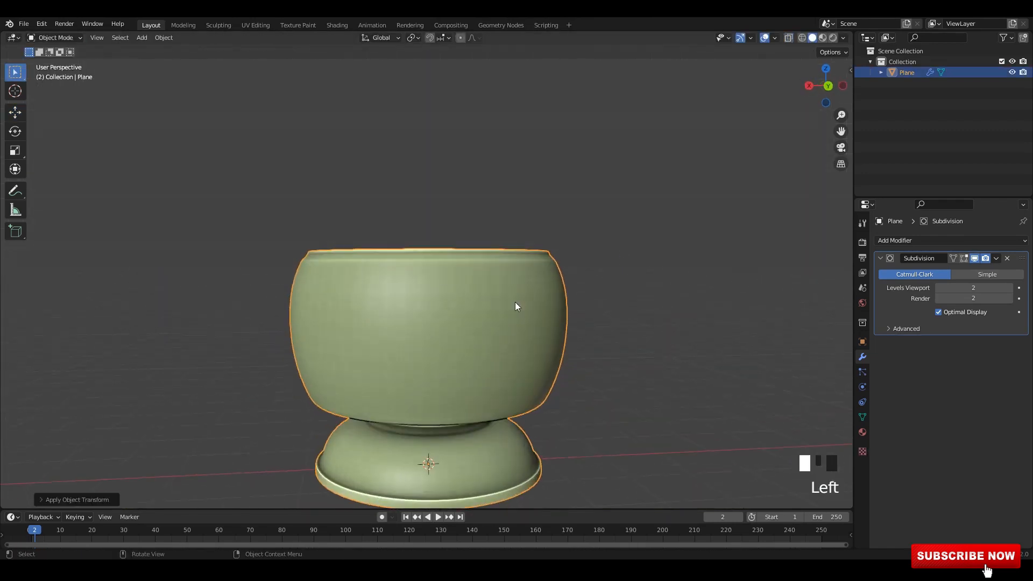
Reapply the bowl's object transforms in Object Mode.
{"action": "key", "text": "grave"}
{"action": "left_click", "coordinate": [572, 279]}
{"action": "scroll", "coordinate": [619, 269], "scroll_direction": "down", "scroll_amount": 1}
{"action": "middle_click_drag", "start_coordinate": [645, 313], "coordinate": [477, 216], "text": "shift"}
{"action": "left_click", "coordinate": [619, 269]}
{"action": "left_click", "coordinate": [499, 259]}
{"action": "left_click", "coordinate": [577, 261]}
{"action": "left_click", "coordinate": [558, 256]}
{"action": "key", "text": "ctrl+a"}
{"action": "left_click", "coordinate": [557, 256]}
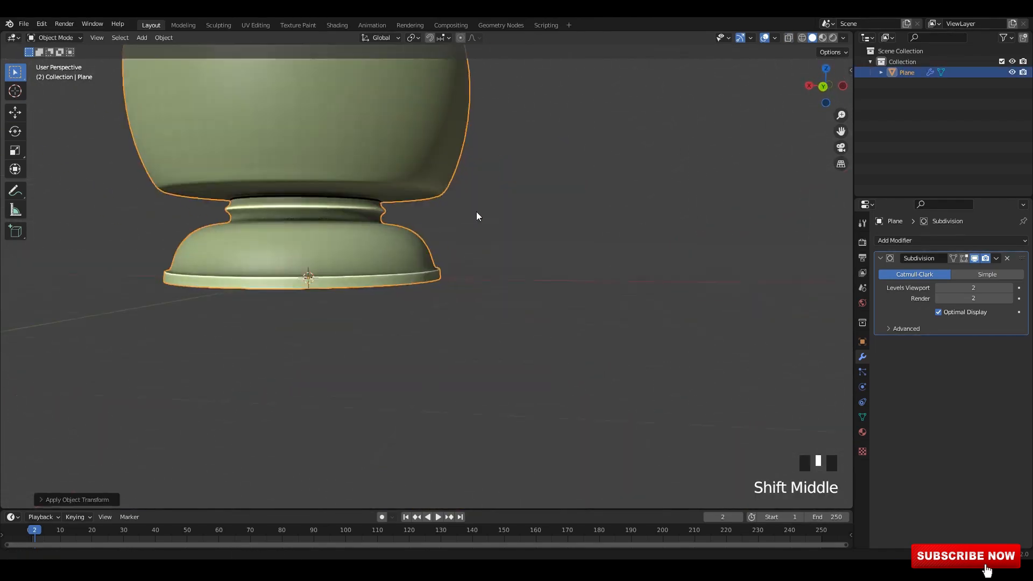
Extrude the foot's bottom edge loop and scale the new loop slightly inward to form a thin underside lip.
{"action": "key", "text": "Tab"}
{"action": "scroll", "coordinate": [551, 256], "scroll_direction": "up", "scroll_amount": 5}
{"action": "key", "text": "2"}
{"action": "middle_click_drag", "start_coordinate": [530, 293], "coordinate": [619, 285]}
{"action": "key", "text": "e"}
{"action": "key", "text": "s"}
{"action": "key", "text": "s"}
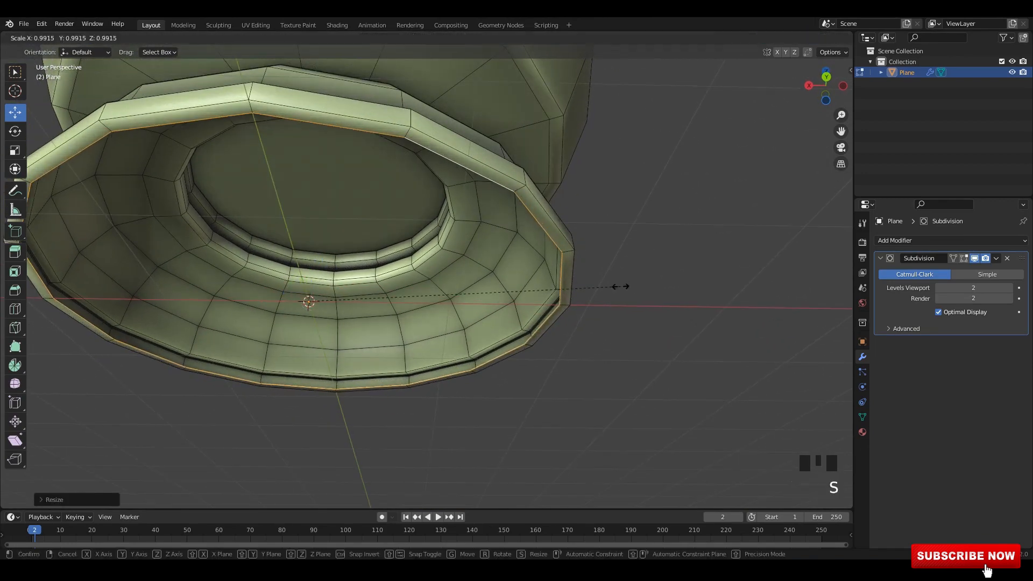
{"action": "key", "text": "w"}
{"action": "right_click", "coordinate": [454, 286]}
Extrude the foot's inner bottom loop again and raise it about 0.03 m along Z inside the foot.
{"action": "middle_click_drag", "start_coordinate": [485, 261], "coordinate": [492, 285]}
{"action": "key", "text": "e"}
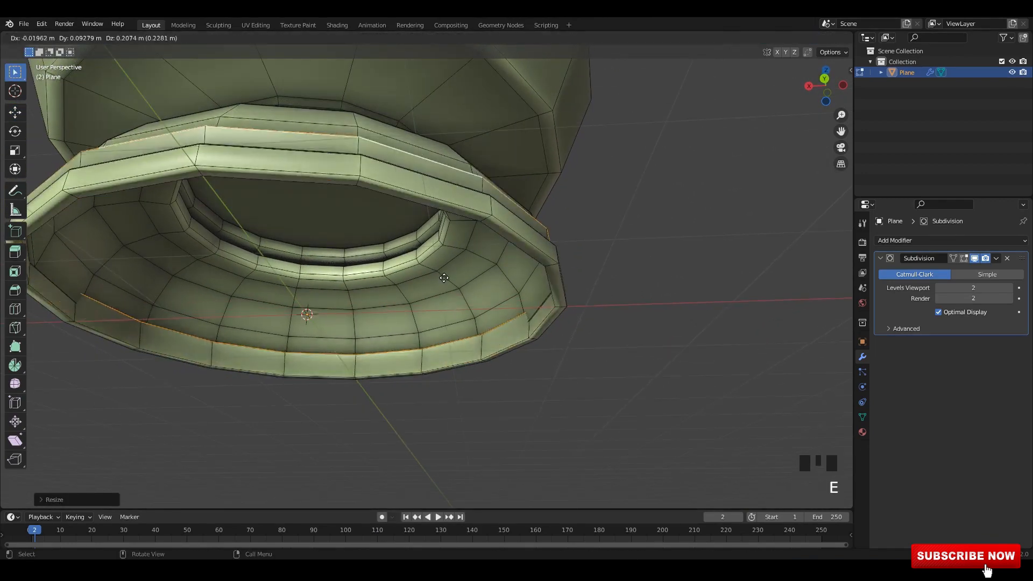
{"action": "right_click", "coordinate": [490, 287]}
{"action": "key", "text": "ctrl+KP_3"}
{"action": "key", "text": "alt+z"}
{"action": "scroll", "coordinate": [333, 385], "scroll_direction": "up", "scroll_amount": 2}
{"action": "key", "text": "ctrl+s"}
{"action": "left_click", "coordinate": [15, 112]}
{"action": "scroll", "coordinate": [427, 273], "scroll_direction": "up", "scroll_amount": 2}
{"action": "left_click_drag", "start_coordinate": [398, 281], "coordinate": [393, 270]}
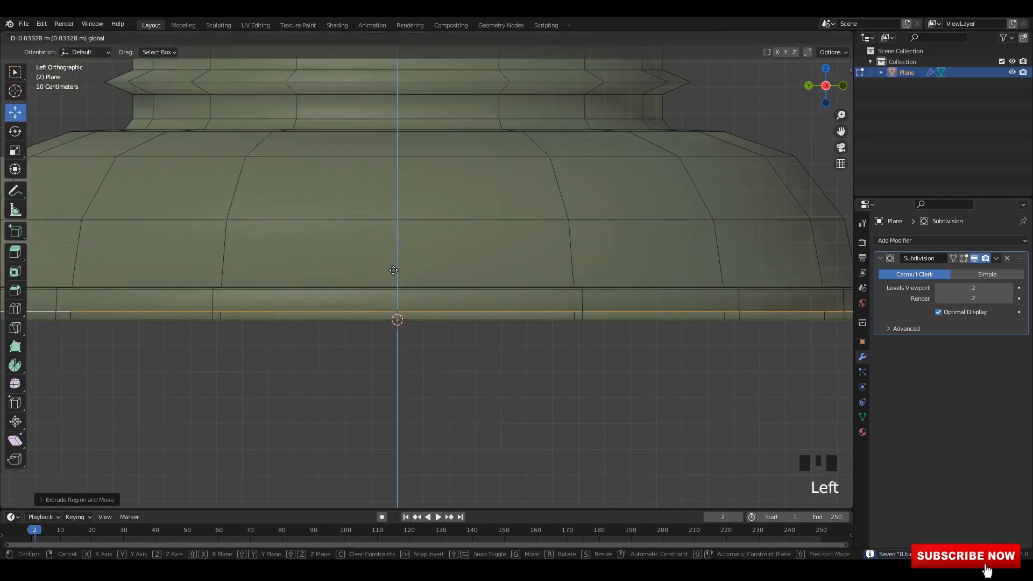
Inspect the foot's underside lip in both Object Mode and Edit Mode.
{"action": "key", "text": "alt+z"}
{"action": "key", "text": "Tab"}
{"action": "middle_click_drag", "start_coordinate": [394, 264], "coordinate": [457, 208]}
{"action": "key", "text": "Tab"}
{"action": "scroll", "coordinate": [457, 277], "scroll_direction": "up", "scroll_amount": 3}
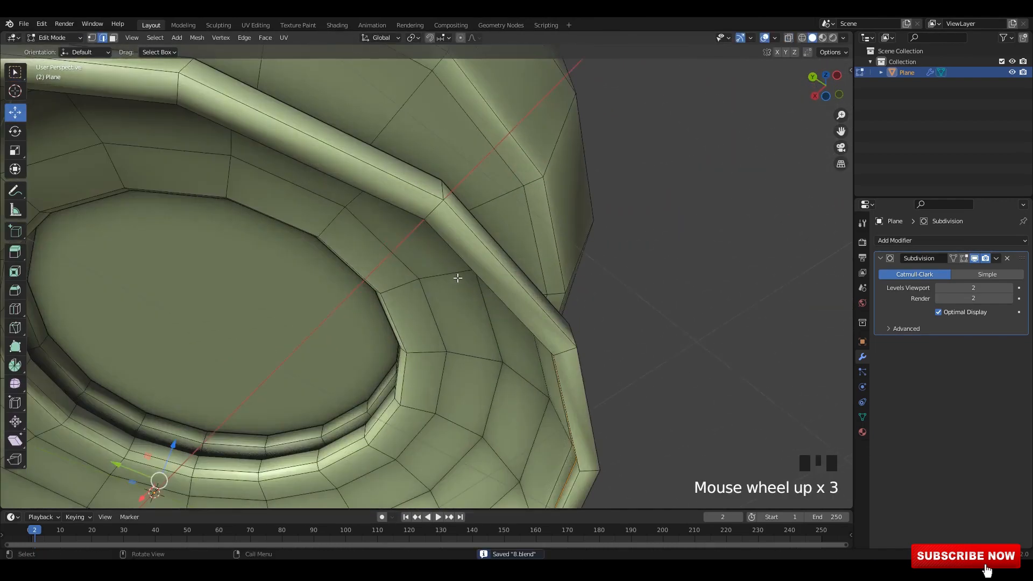
{"action": "middle_click_drag", "start_coordinate": [457, 276], "coordinate": [479, 285]}
{"action": "key", "text": "Tab"}
{"action": "left_click", "coordinate": [446, 282]}
Apply the bowl's object transforms and save the file.
{"action": "key", "text": "grave"}
{"action": "left_click", "coordinate": [497, 303]}
{"action": "key", "text": "ctrl+a"}
{"action": "left_click", "coordinate": [489, 274]}
{"action": "key", "text": "ctrl+a"}
{"action": "left_click", "coordinate": [480, 285]}
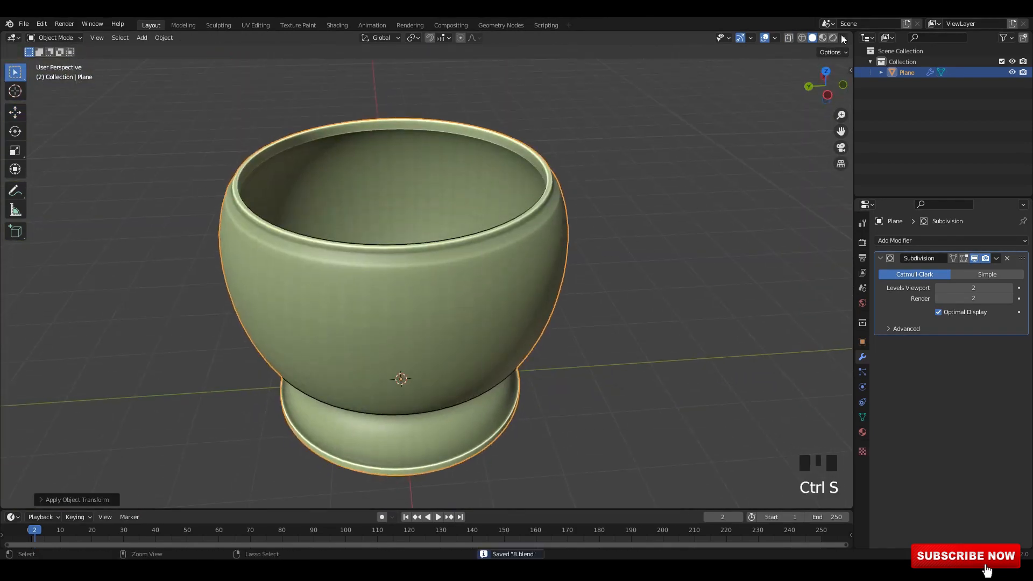
Turn on backface culling in the viewport to check the bowl's face orientation, and turn it off again.
{"action": "left_click", "coordinate": [843, 37]}
{"action": "left_click", "coordinate": [784, 244]}
{"action": "mouse_move", "coordinate": [619, 253]}
{"action": "middle_mouse_down"}
{"action": "mouse_move", "coordinate": [586, 263]}
{"action": "mouse_move", "coordinate": [559, 224]}
{"action": "middle_mouse_up"}
{"action": "left_click", "coordinate": [560, 224]}
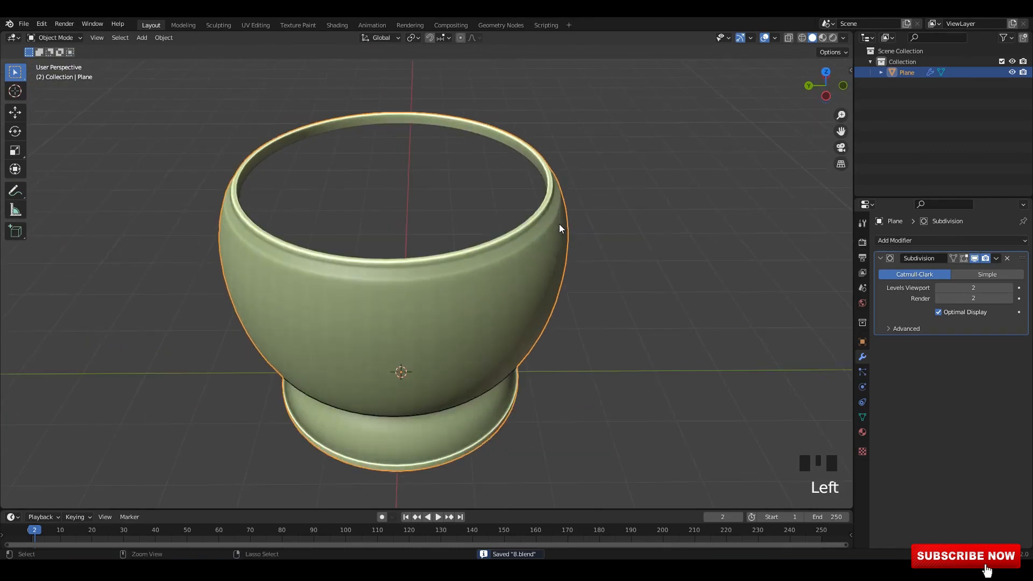
{"action": "left_click", "coordinate": [843, 37]}
{"action": "left_click", "coordinate": [786, 259]}
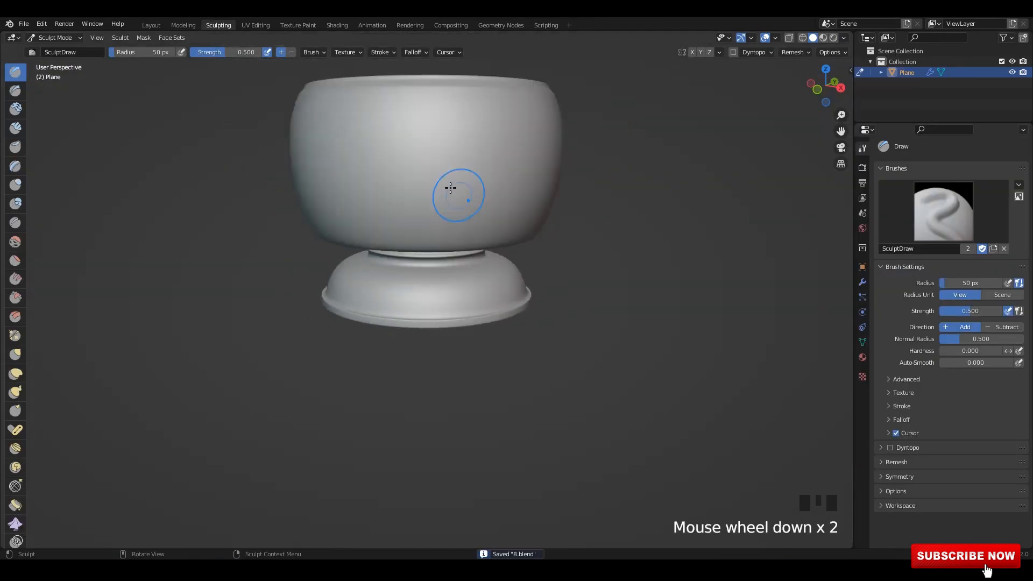
In the UV Editing workspace, mark the bowl's front vertical edge loop from rim to foot as a seam.
{"action": "middle_click_drag", "start_coordinate": [454, 188], "coordinate": [463, 167]}
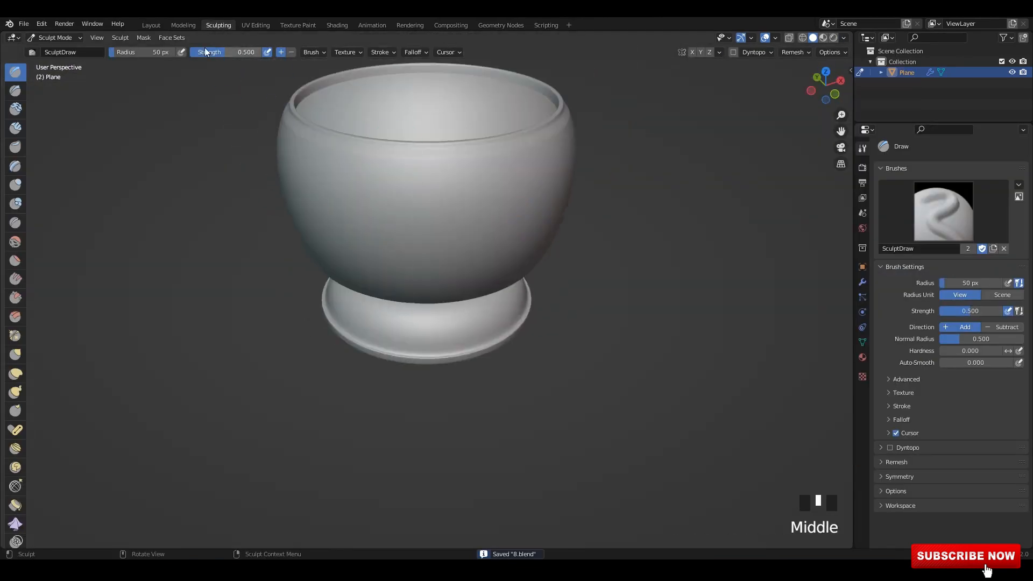
{"action": "left_click", "coordinate": [255, 24]}
{"action": "left_click", "coordinate": [537, 172]}
{"action": "scroll", "coordinate": [624, 244], "scroll_direction": "down", "scroll_amount": 2}
{"action": "scroll", "coordinate": [624, 244], "scroll_direction": "up", "scroll_amount": 1}
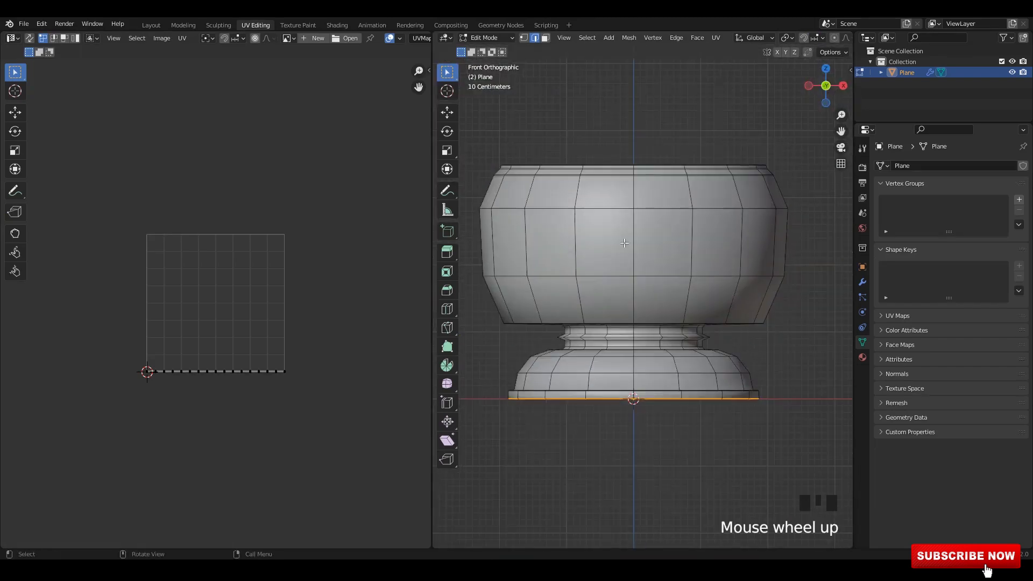
{"action": "right_click", "coordinate": [673, 249]}
{"action": "middle_click_drag", "start_coordinate": [721, 386], "coordinate": [719, 366]}
{"action": "scroll", "coordinate": [665, 301], "scroll_direction": "up", "scroll_amount": 4}
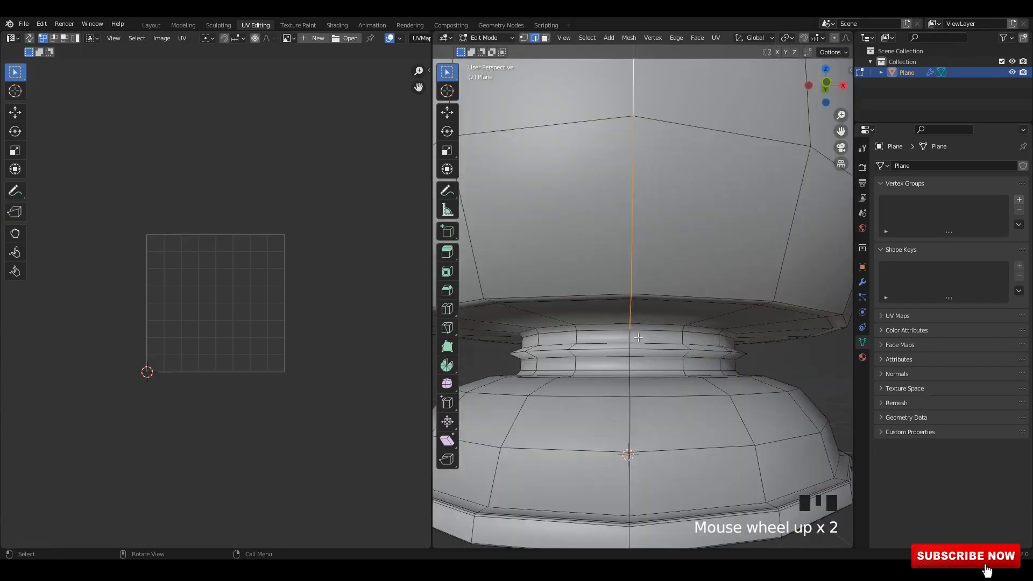
{"action": "left_click", "coordinate": [622, 350], "text": "alt+shift"}
{"action": "scroll", "coordinate": [654, 307], "scroll_direction": "down", "scroll_amount": 4}
{"action": "right_click", "coordinate": [669, 234]}
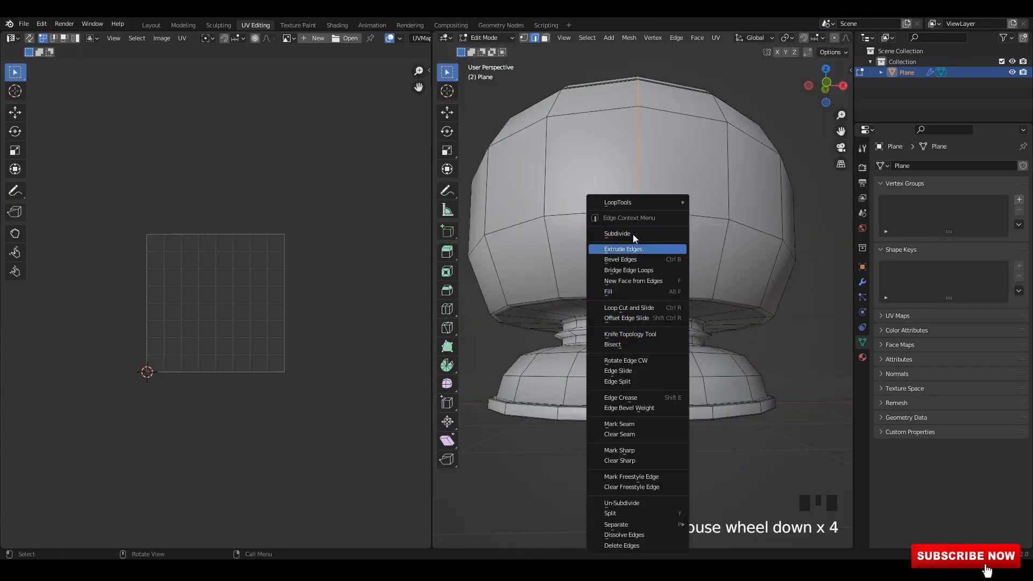
{"action": "left_click", "coordinate": [631, 427]}
Select the whole bowl mesh, unwrap it and select all resulting UV islands.
{"action": "key", "text": "a"}
{"action": "right_click", "coordinate": [164, 280]}
{"action": "left_click", "coordinate": [164, 279]}
{"action": "scroll", "coordinate": [235, 265], "scroll_direction": "up", "scroll_amount": 2}
{"action": "key", "text": "a"}
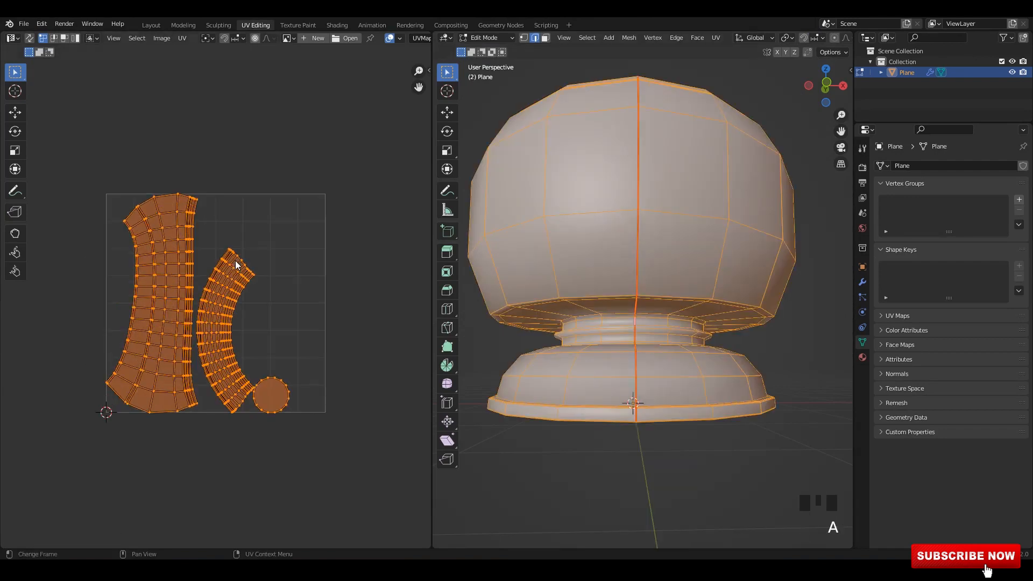
Select the circular face at the centre of the bowl's floor in face selection mode.
{"action": "middle_click_drag", "start_coordinate": [609, 141], "coordinate": [610, 224]}
{"action": "scroll", "coordinate": [610, 224], "scroll_direction": "up", "scroll_amount": 4}
{"action": "key", "text": "3"}
{"action": "left_click", "coordinate": [681, 300]}
Try to scale the bowl floor's central face inward.
{"action": "key", "text": "s"}
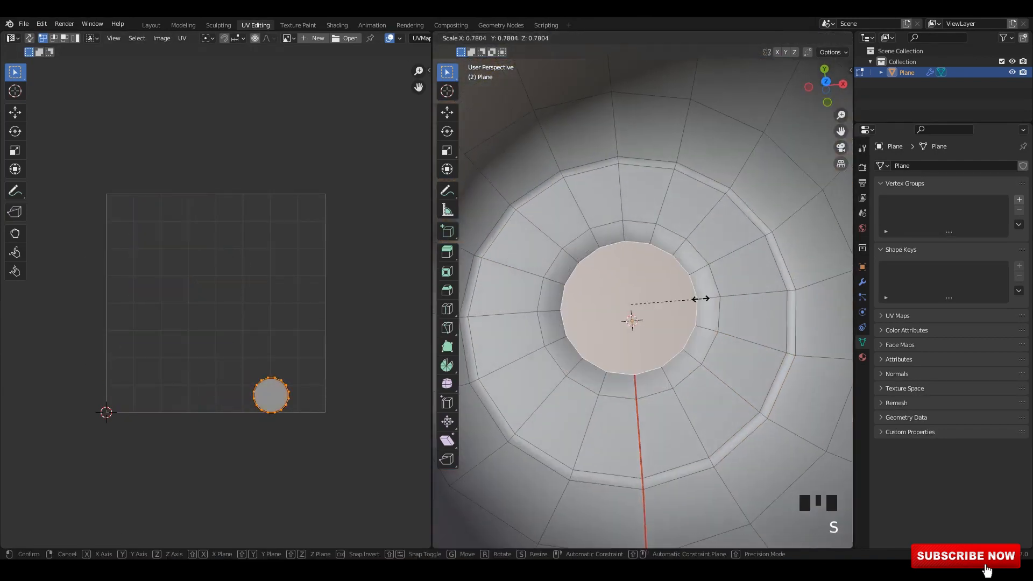
{"action": "left_click", "coordinate": [685, 298]}
{"action": "middle_click_drag", "start_coordinate": [685, 298], "coordinate": [695, 237]}
{"action": "middle_click_drag", "start_coordinate": [700, 291], "coordinate": [710, 220]}
{"action": "key", "text": "s"}
{"action": "left_click", "coordinate": [675, 309]}
Inset the floor's circular face repeatedly, making an inner ring and bringing its edges together at the centre.
{"action": "mouse_move", "coordinate": [676, 308]}
{"action": "middle_mouse_down"}
{"action": "mouse_move", "coordinate": [711, 306]}
{"action": "mouse_move", "coordinate": [672, 299]}
{"action": "middle_mouse_up"}
{"action": "scroll", "coordinate": [710, 305], "scroll_direction": "up", "scroll_amount": 2}
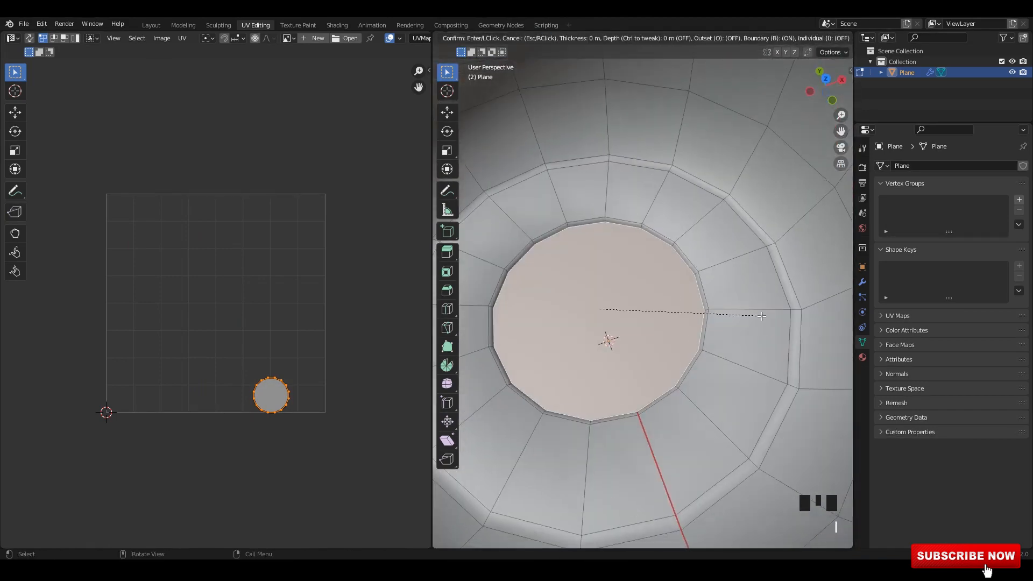
{"action": "left_click", "coordinate": [761, 316]}
{"action": "middle_click_drag", "start_coordinate": [762, 316], "coordinate": [703, 308]}
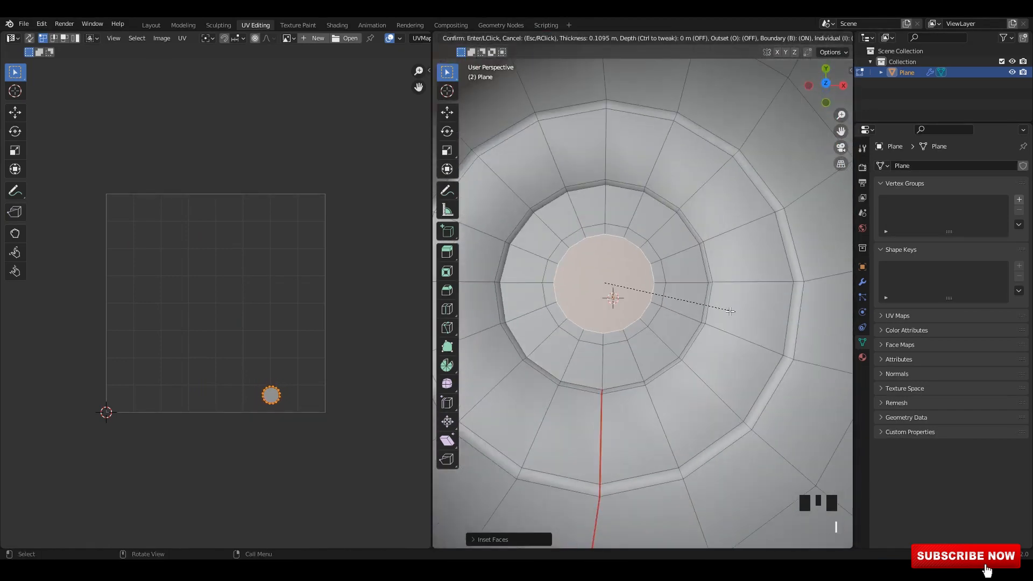
Apply the bowl's object transforms in Object Mode and return to Edit Mode.
{"action": "key", "text": "Tab"}
{"action": "key", "text": "ctrl+a"}
{"action": "left_click", "coordinate": [700, 299]}
{"action": "scroll", "coordinate": [699, 299], "scroll_direction": "down", "scroll_amount": 1}
{"action": "key", "text": "Tab"}
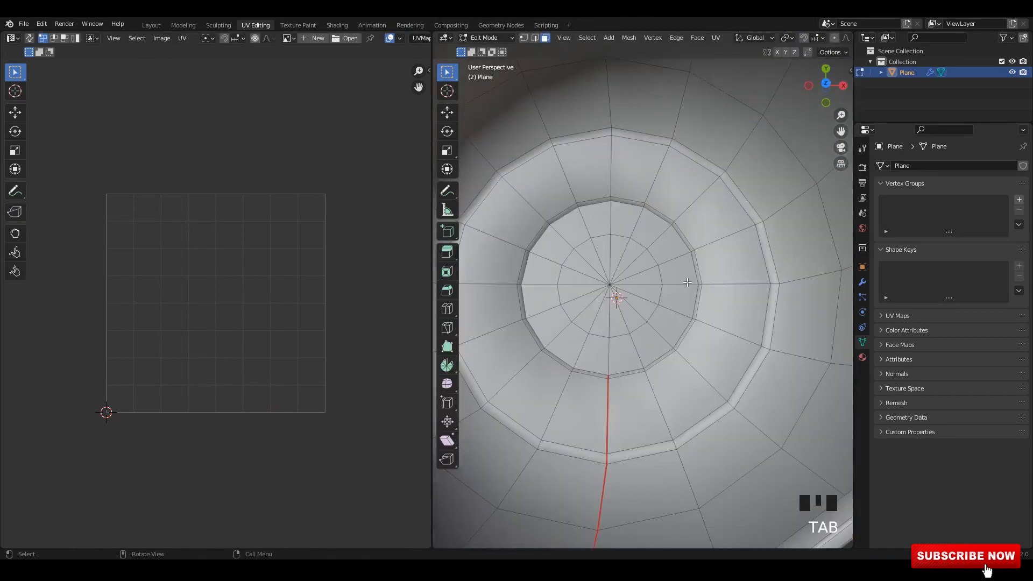
Select the entire mesh and unwrap it again so the UVs include the inset floor rings.
{"action": "key", "text": "a"}
{"action": "right_click", "coordinate": [365, 291]}
{"action": "key", "text": "Tab"}
{"action": "scroll", "coordinate": [599, 185], "scroll_direction": "down", "scroll_amount": 5}
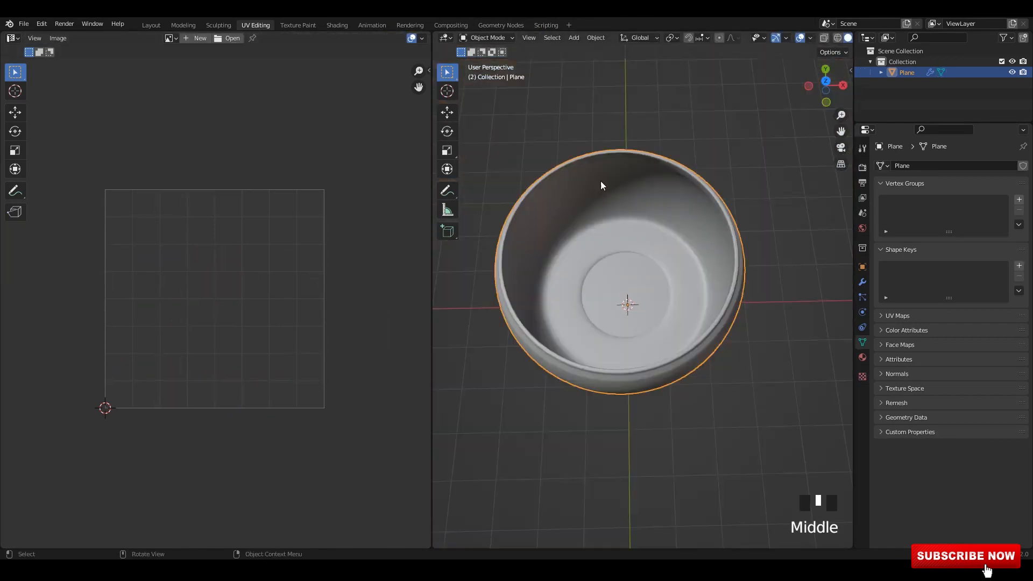
{"action": "middle_click_drag", "start_coordinate": [600, 185], "coordinate": [673, 221]}
{"action": "left_click", "coordinate": [674, 221]}
{"action": "key", "text": "Tab"}
{"action": "key", "text": "a"}
{"action": "right_click", "coordinate": [236, 267]}
{"action": "left_click", "coordinate": [236, 264]}
{"action": "right_click", "coordinate": [236, 267]}
{"action": "left_click", "coordinate": [235, 263]}
{"action": "scroll", "coordinate": [641, 269], "scroll_direction": "up", "scroll_amount": 2}
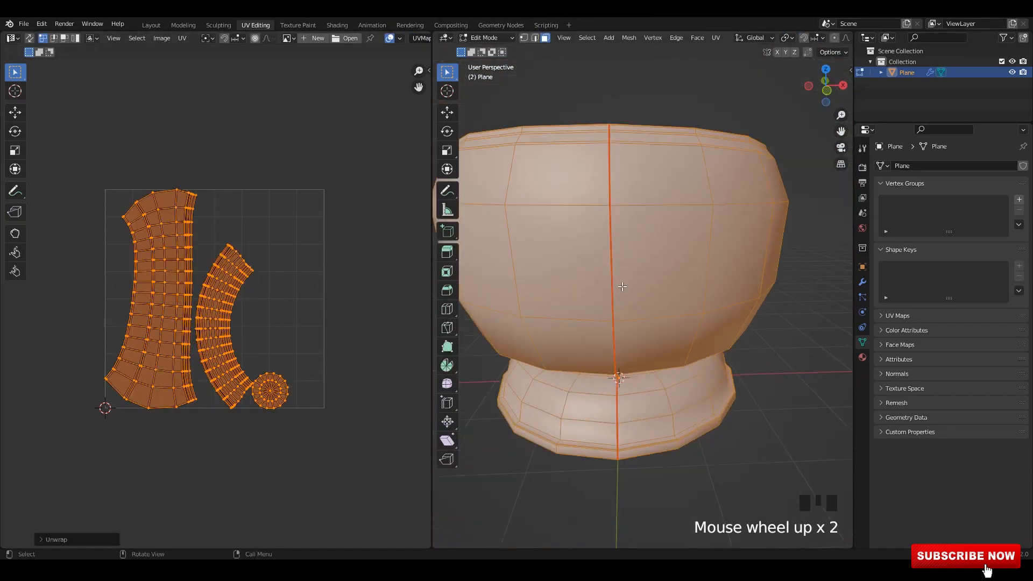
Maximize the UV editor, save the file and rotate all UV islands clockwise towards a diagonal layout.
{"action": "scroll", "coordinate": [208, 266], "scroll_direction": "up", "scroll_amount": 2}
{"action": "key", "text": "ctrl+space"}
{"action": "scroll", "coordinate": [461, 289], "scroll_direction": "down", "scroll_amount": 2}
{"action": "scroll", "coordinate": [380, 273], "scroll_direction": "up", "scroll_amount": 1}
{"action": "key", "text": "ctrl+s"}
{"action": "key", "text": "r"}
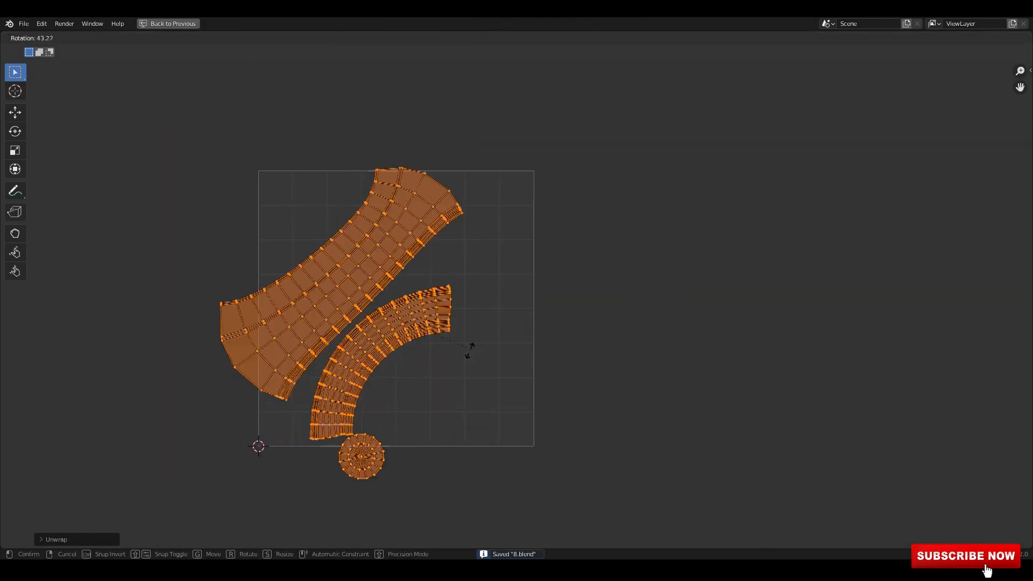
{"action": "left_click", "coordinate": [468, 355]}
Move all UV islands to the right so the large body island fits within the UV square's width.
{"action": "left_click", "coordinate": [15, 112]}
{"action": "left_click_drag", "start_coordinate": [346, 267], "coordinate": [396, 276]}
{"action": "scroll", "coordinate": [441, 202], "scroll_direction": "up", "scroll_amount": 1}
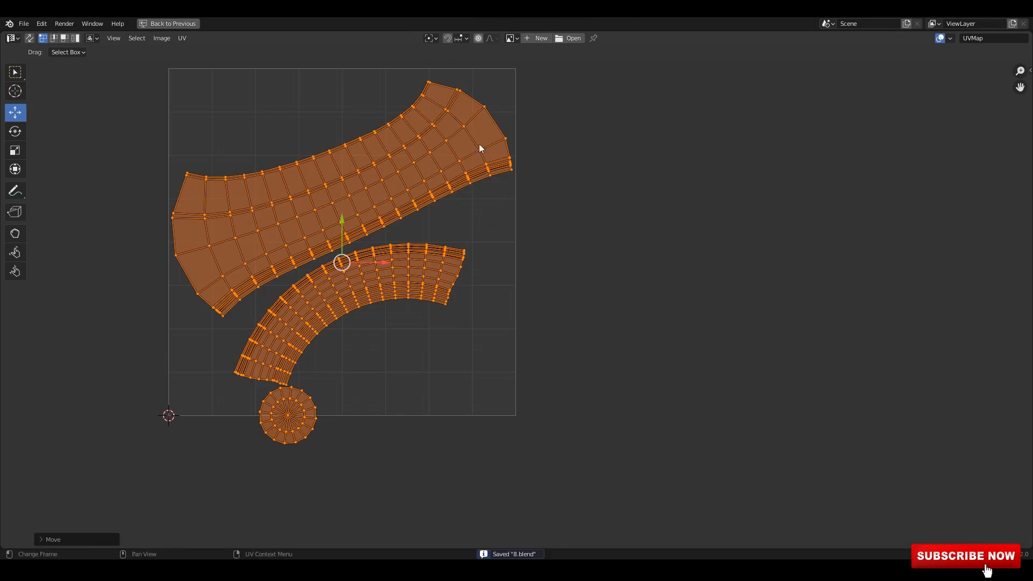
{"action": "scroll", "coordinate": [396, 270], "scroll_direction": "up", "scroll_amount": 1}
{"action": "middle_click_drag", "start_coordinate": [396, 271], "coordinate": [394, 315]}
Shift the curved foot island right and up, and place the circular floor island beneath its arc.
{"action": "key", "text": "alt+a"}
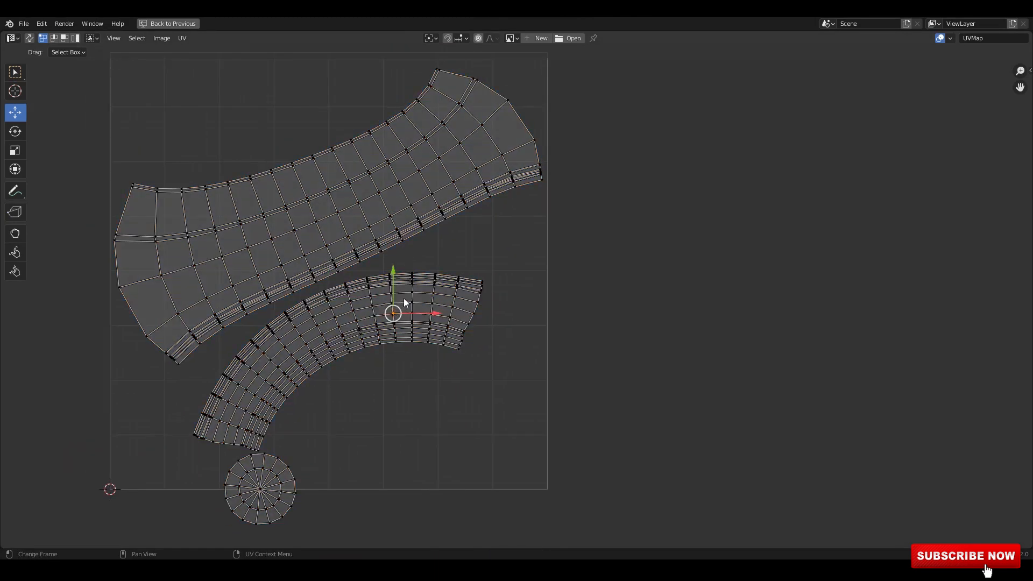
{"action": "left_click_drag", "start_coordinate": [345, 358], "coordinate": [388, 334]}
{"action": "middle_click_drag", "start_coordinate": [367, 394], "coordinate": [367, 358]}
{"action": "left_click", "coordinate": [275, 429]}
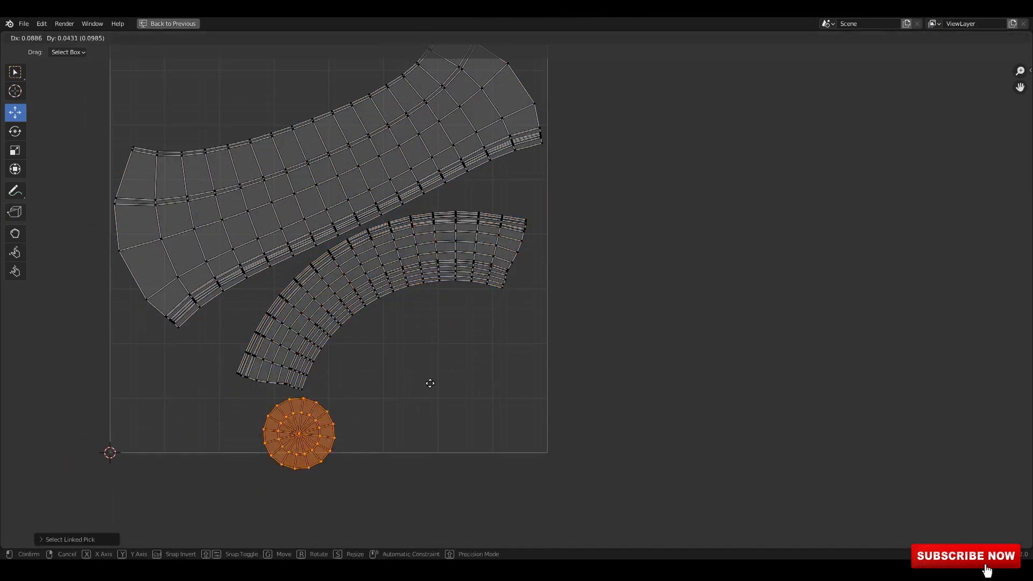
{"action": "left_click", "coordinate": [453, 338]}
Resize and nudge all UV islands to fit the UV square, and restore the split editor layout.
{"action": "key", "text": "a"}
{"action": "middle_click_drag", "start_coordinate": [492, 274], "coordinate": [554, 343]}
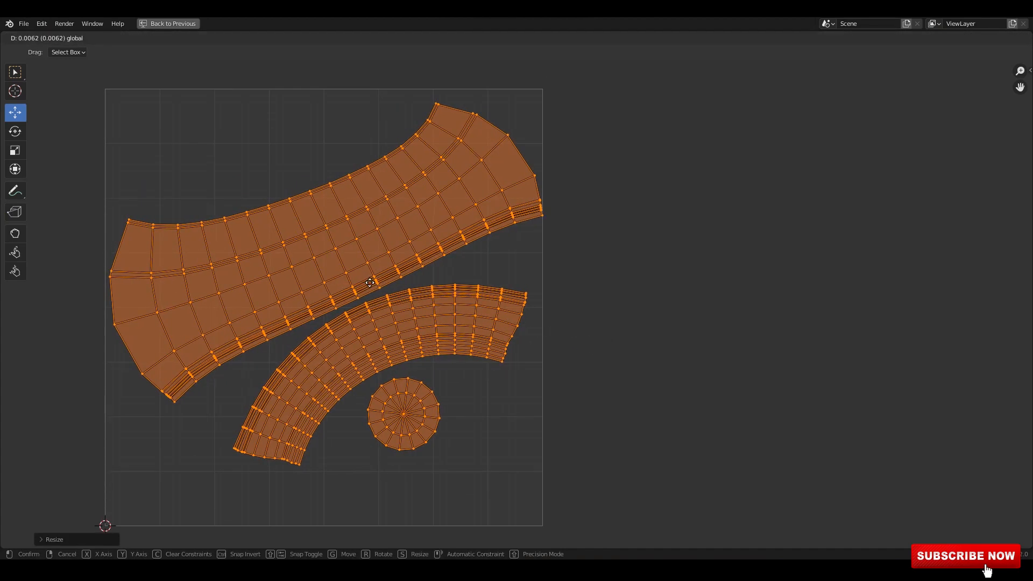
{"action": "key", "text": "Tab"}
{"action": "key", "text": "ctrl+space"}
Apply All Transforms to the bowl and save the file.
{"action": "scroll", "coordinate": [699, 185], "scroll_direction": "down", "scroll_amount": 2}
{"action": "key", "text": "ctrl+a"}
{"action": "left_click", "coordinate": [682, 215]}
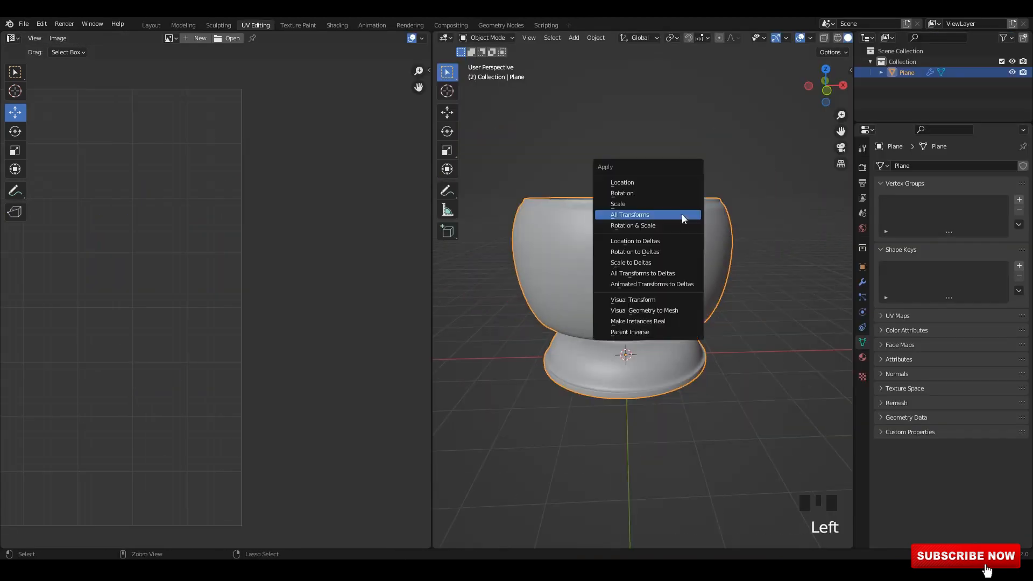
{"action": "key", "text": "ctrl+s"}
Return to the Layout workspace and reapply the bowl's object transforms.
{"action": "left_click", "coordinate": [151, 25]}
{"action": "left_click", "coordinate": [587, 226]}
{"action": "left_click", "coordinate": [526, 234]}
{"action": "key", "text": "grave"}
{"action": "key", "text": "Tab"}
{"action": "key", "text": "Tab"}
{"action": "middle_click_drag", "start_coordinate": [600, 248], "coordinate": [506, 218]}
{"action": "key", "text": "ctrl+a"}
{"action": "left_click", "coordinate": [556, 234]}
Check the bowl's mesh in Edit Mode and save the file.
{"action": "key", "text": "Tab"}
{"action": "key", "text": "Tab"}
{"action": "key", "text": "Tab"}
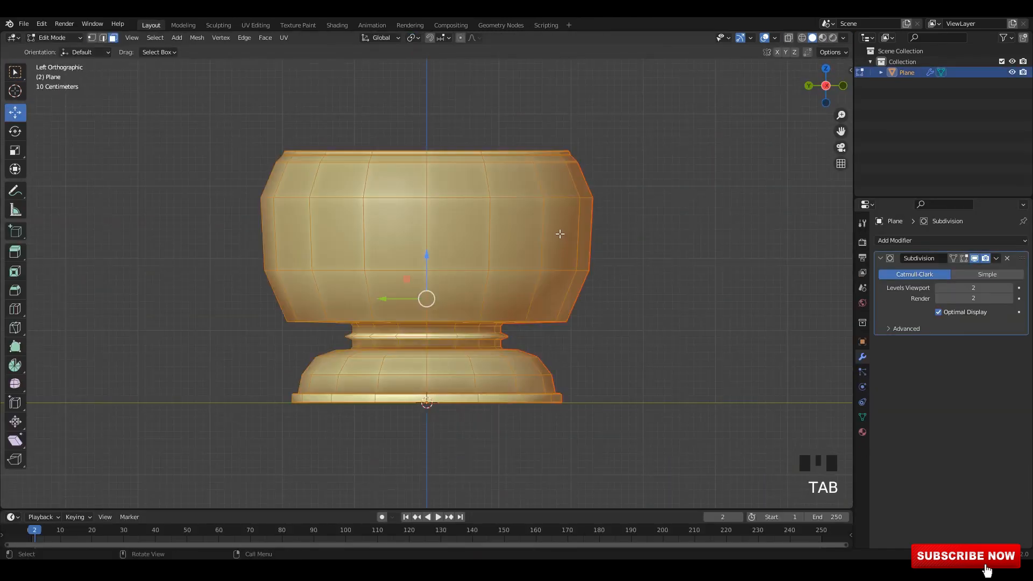
{"action": "middle_click_drag", "start_coordinate": [572, 230], "coordinate": [516, 226]}
{"action": "key", "text": "ctrl+s"}
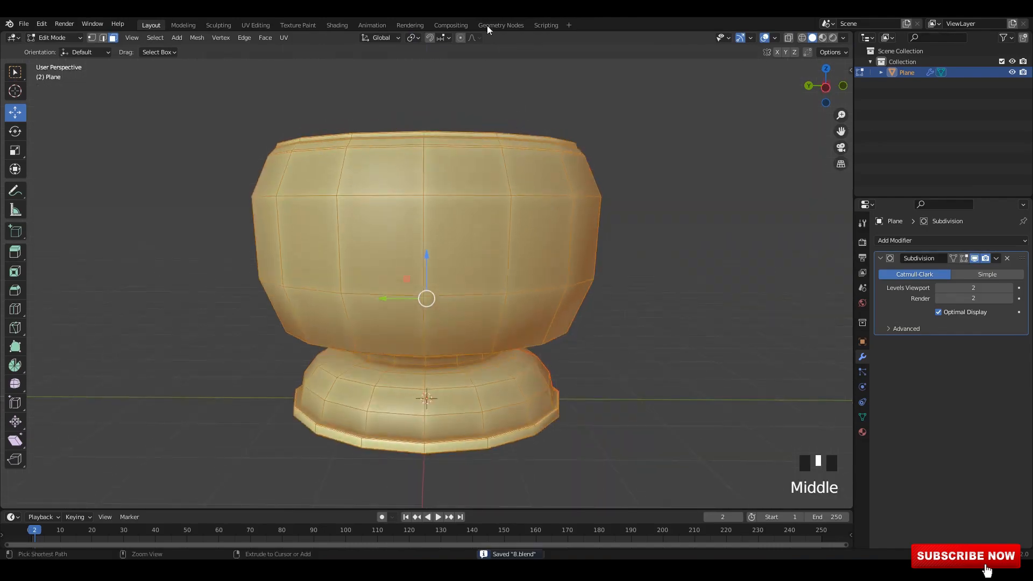
Return to the UV Editing workspace, maximize the UV editor and rotate all islands counterclockwise to a steeper diagonal.
{"action": "key", "text": "Tab"}
{"action": "scroll", "coordinate": [482, 237], "scroll_direction": "down", "scroll_amount": 2}
{"action": "middle_click_drag", "start_coordinate": [487, 178], "coordinate": [452, 178]}
{"action": "left_click", "coordinate": [452, 178]}
{"action": "left_click", "coordinate": [256, 25]}
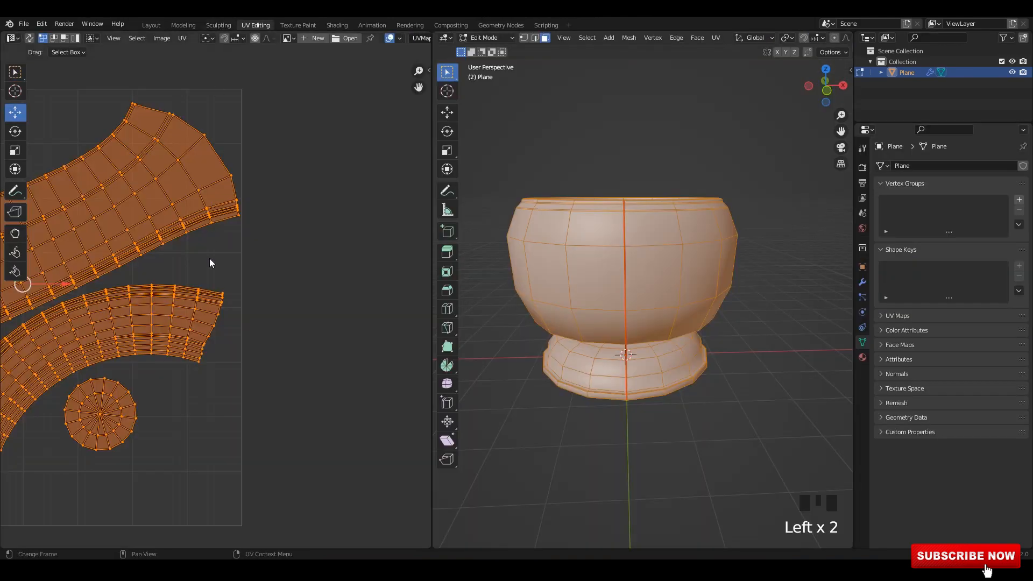
{"action": "scroll", "coordinate": [242, 250], "scroll_direction": "down", "scroll_amount": 2}
{"action": "key", "text": "ctrl+space"}
{"action": "key", "text": "r"}
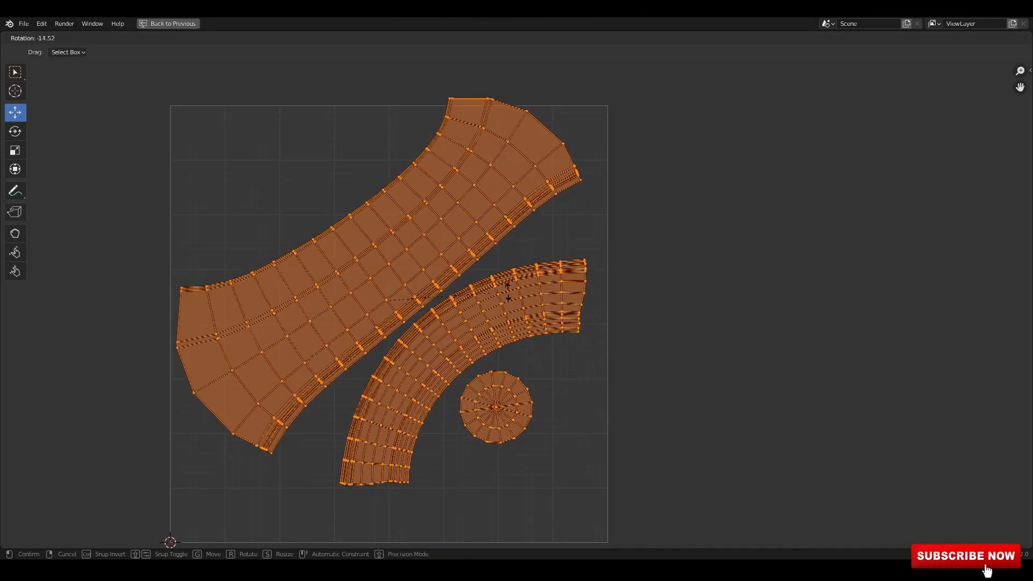
{"action": "left_click", "coordinate": [505, 284]}
Reposition all UV islands and enlarge them so the body island spans nearly the full UV square.
{"action": "middle_click_drag", "start_coordinate": [427, 305], "coordinate": [418, 263]}
{"action": "key", "text": "g"}
{"action": "left_click", "coordinate": [455, 305]}
{"action": "key", "text": "s"}
{"action": "middle_click_drag", "start_coordinate": [455, 304], "coordinate": [385, 284]}
{"action": "left_click", "coordinate": [557, 321]}
Nudge all UV islands left and slightly adjust their scale so the body island stays inside the UV square.
{"action": "key", "text": "g"}
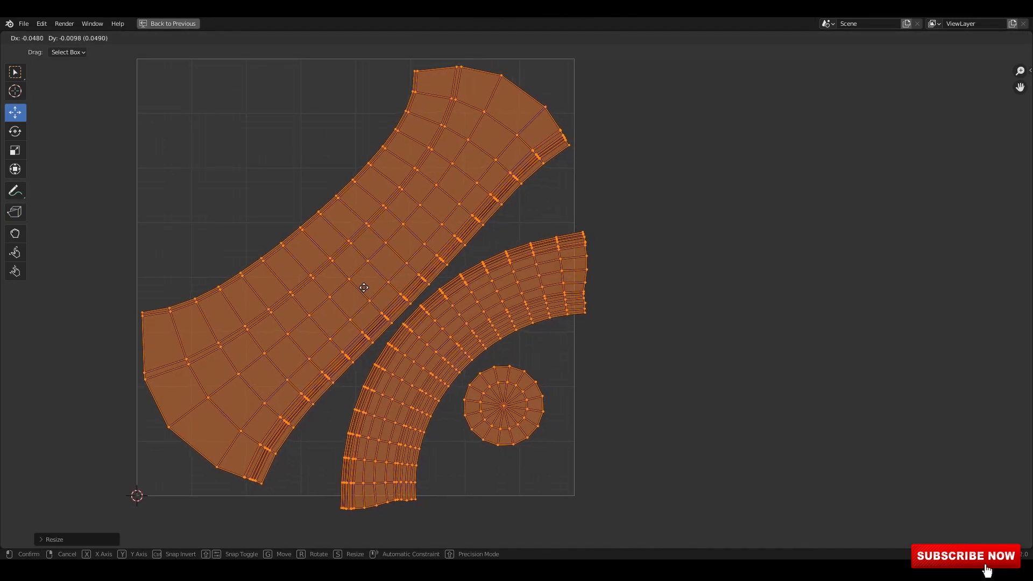
{"action": "left_click", "coordinate": [360, 289]}
{"action": "middle_click_drag", "start_coordinate": [571, 262], "coordinate": [527, 302]}
{"action": "key", "text": "s"}
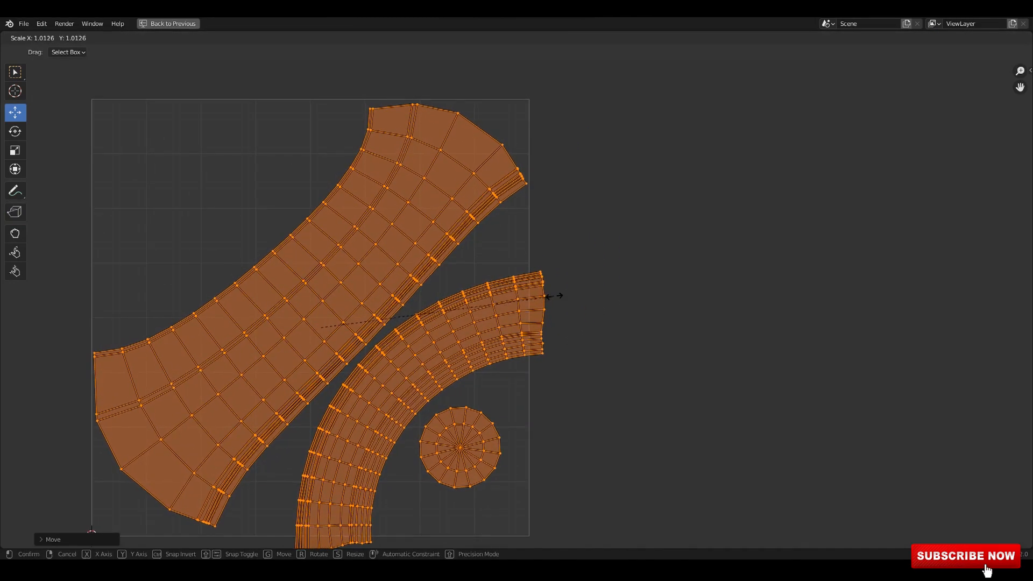
{"action": "middle_click_drag", "start_coordinate": [406, 288], "coordinate": [430, 225]}
Select the curved foot island and try moving it to the empty upper-left area of the UV square.
{"action": "left_click", "coordinate": [491, 262]}
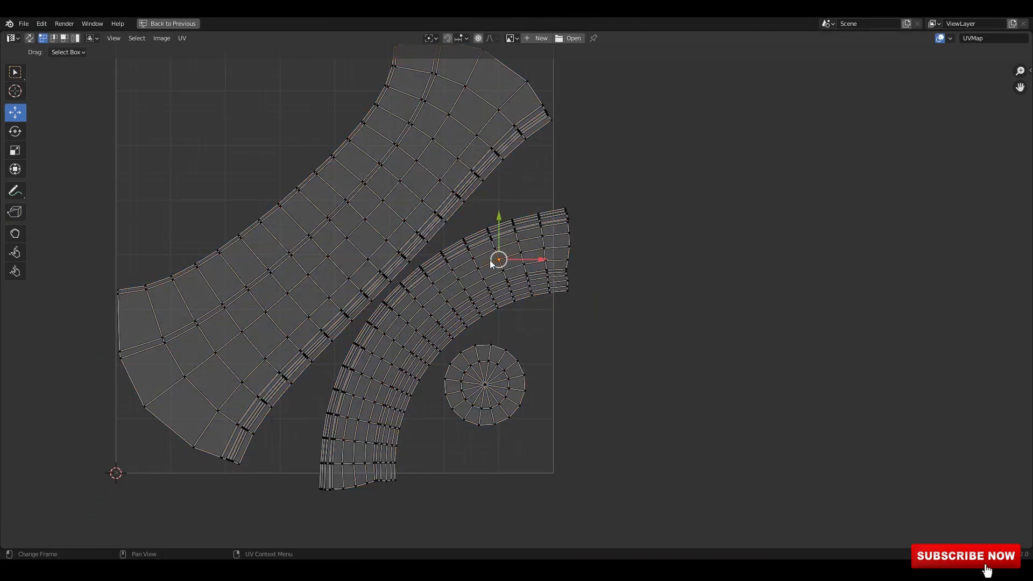
{"action": "key", "text": "l"}
{"action": "left_click_drag", "start_coordinate": [449, 352], "coordinate": [261, 171]}
{"action": "middle_click_drag", "start_coordinate": [264, 177], "coordinate": [333, 224]}
{"action": "key", "text": "ctrl+z"}
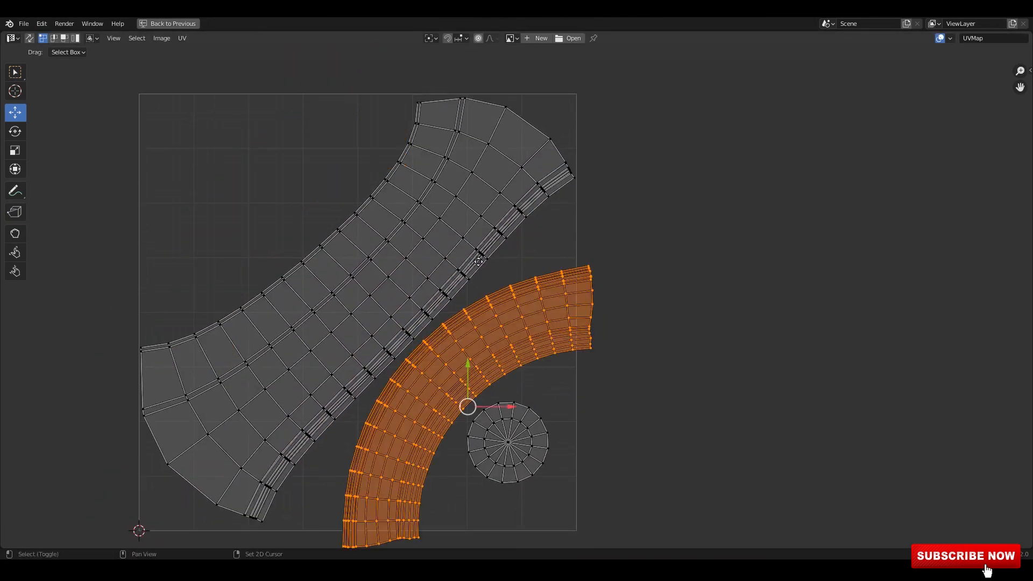
Move the curved foot island left and up so it lies within the UV square's right and bottom edges.
{"action": "middle_click_drag", "start_coordinate": [491, 413], "coordinate": [426, 311]}
{"action": "left_click_drag", "start_coordinate": [409, 304], "coordinate": [202, 128]}
{"action": "middle_click_drag", "start_coordinate": [205, 126], "coordinate": [270, 266]}
{"action": "key", "text": "ctrl+z"}
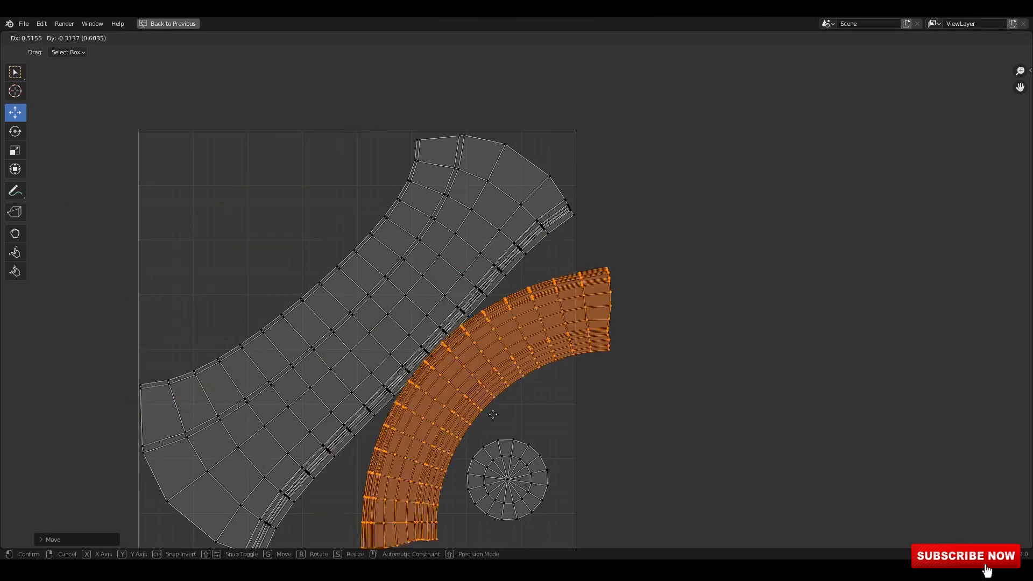
{"action": "middle_click_drag", "start_coordinate": [456, 436], "coordinate": [420, 311]}
{"action": "middle_click_drag", "start_coordinate": [381, 283], "coordinate": [408, 330]}
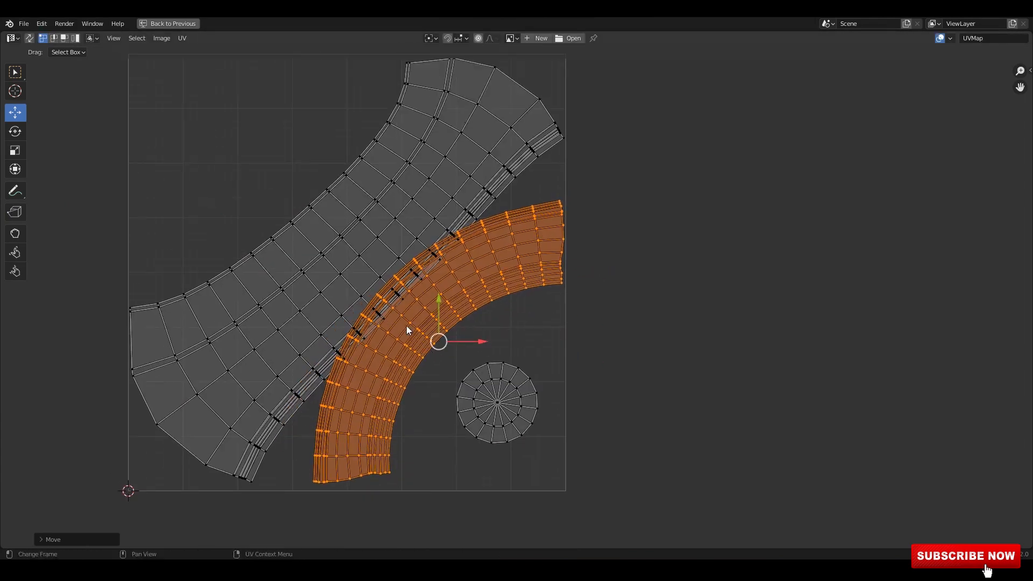
Move the round UV island into the empty upper-left area of the UV square, above the body island.
{"action": "left_click_drag", "start_coordinate": [442, 340], "coordinate": [253, 184]}
{"action": "key", "text": "ctrl+z"}
{"action": "middle_click_drag", "start_coordinate": [520, 391], "coordinate": [509, 356]}
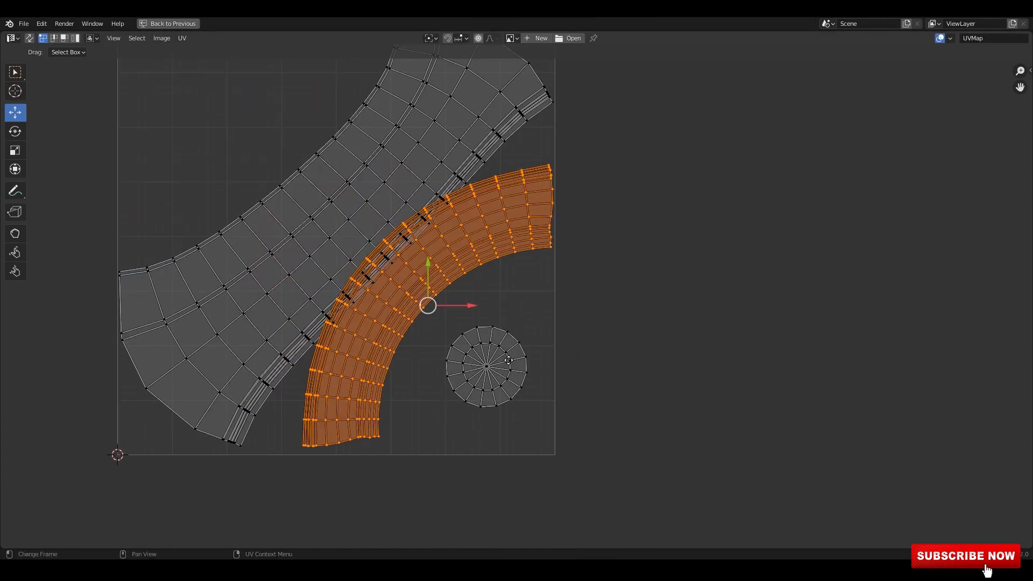
{"action": "key", "text": "l"}
{"action": "left_click_drag", "start_coordinate": [486, 367], "coordinate": [230, 127]}
Select the curved foot island and move it down and right, clear of the body island's edge.
{"action": "middle_click_drag", "start_coordinate": [471, 228], "coordinate": [450, 203]}
{"action": "key", "text": "l"}
{"action": "left_click_drag", "start_coordinate": [396, 296], "coordinate": [416, 315]}
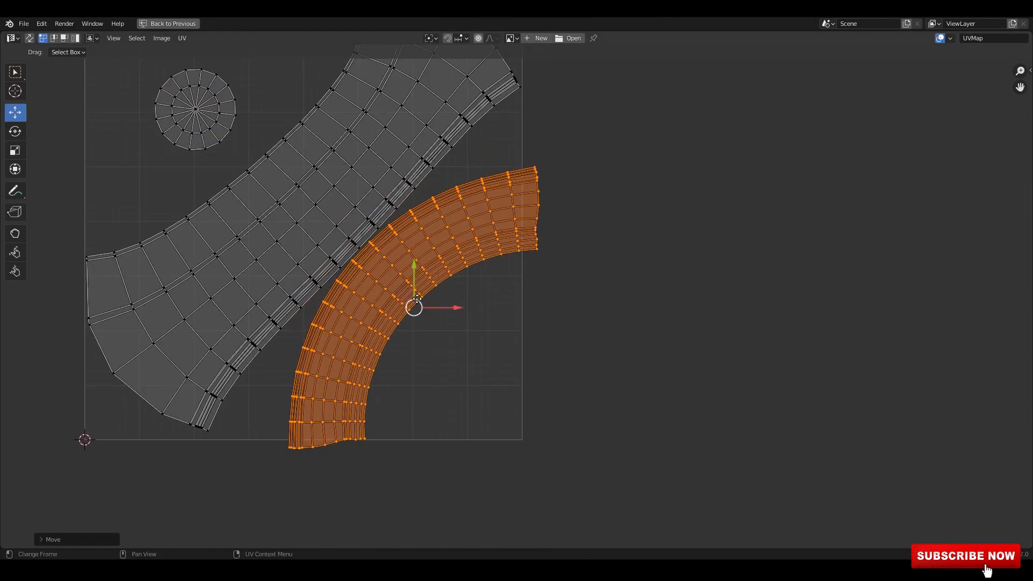
Scale all UV islands down to about 0.92 and set the pivot point to the 2D Cursor.
{"action": "key", "text": "a"}
{"action": "scroll", "coordinate": [552, 266], "scroll_direction": "up", "scroll_amount": 1}
{"action": "key", "text": "s"}
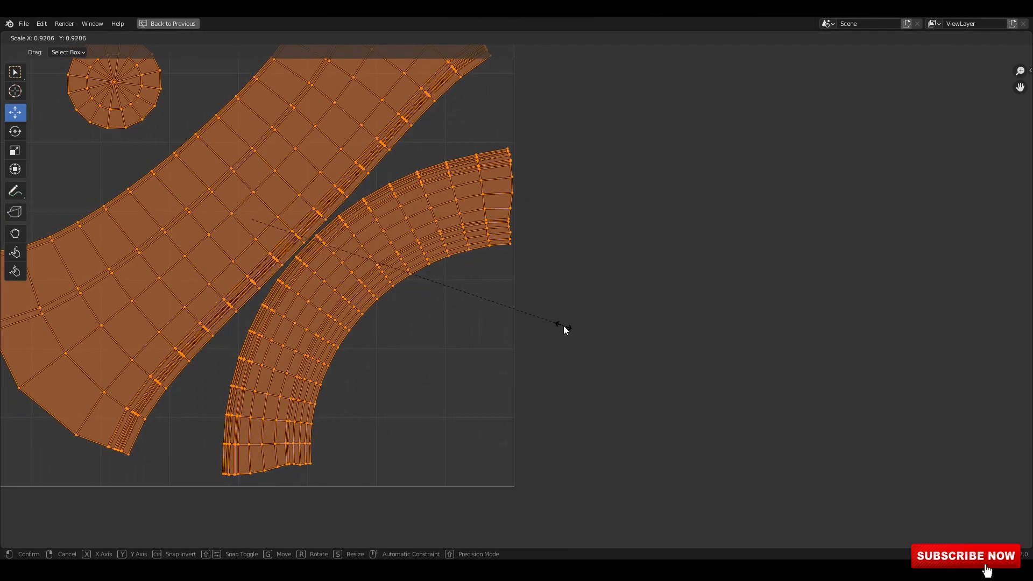
{"action": "left_click", "coordinate": [564, 327]}
{"action": "middle_click_drag", "start_coordinate": [363, 265], "coordinate": [437, 248]}
{"action": "left_click", "coordinate": [434, 241]}
{"action": "key", "text": "a"}
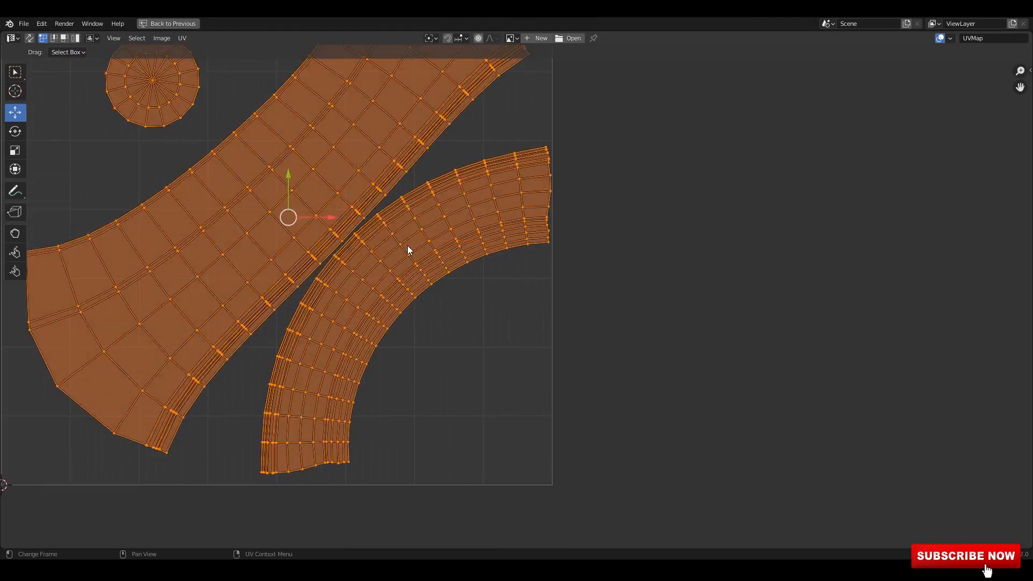
{"action": "middle_click_drag", "start_coordinate": [365, 234], "coordinate": [358, 277], "text": "shift"}
{"action": "scroll", "coordinate": [373, 237], "scroll_direction": "down", "scroll_amount": 1}
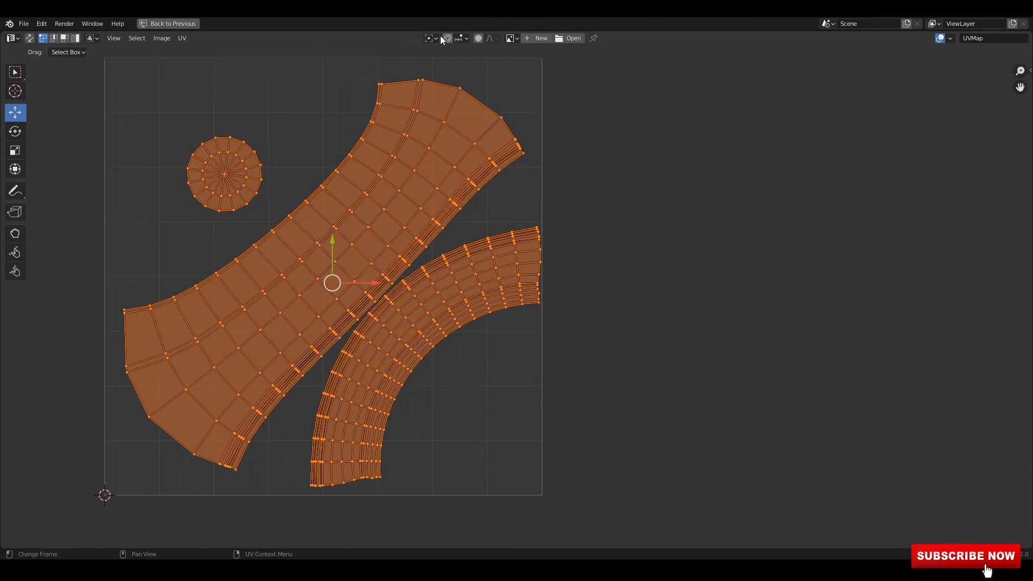
{"action": "middle_click_drag", "start_coordinate": [391, 184], "coordinate": [396, 151], "text": "shift"}
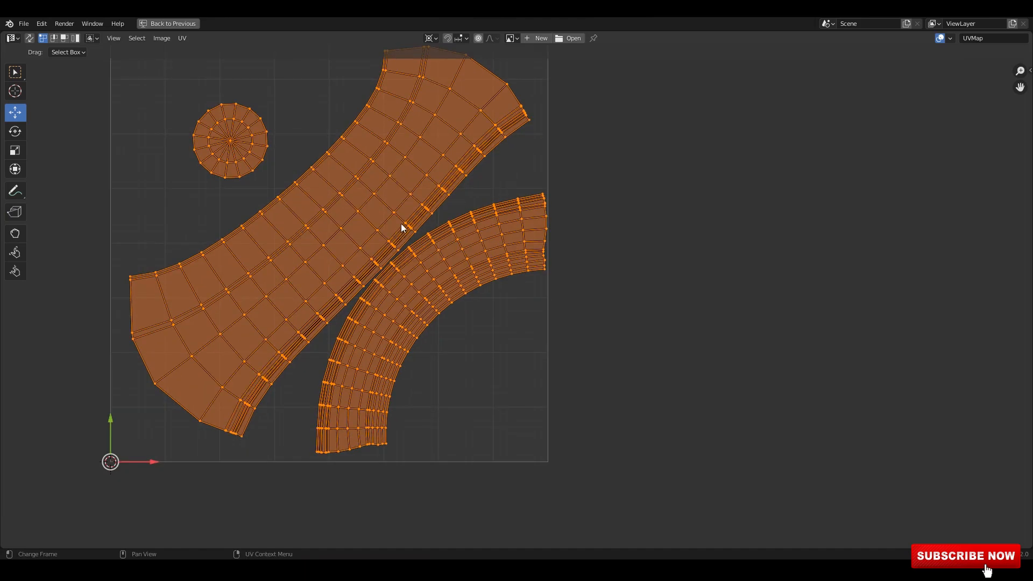
Select only the curved foot island and save the file.
{"action": "left_click", "coordinate": [480, 266]}
{"action": "right_click", "coordinate": [470, 269]}
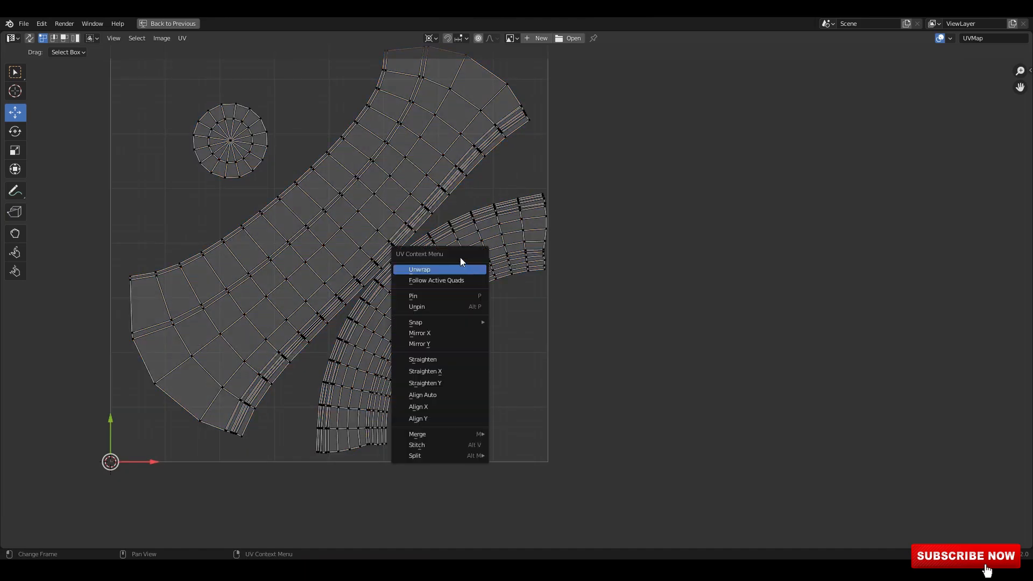
{"action": "key", "text": "Escape"}
{"action": "key", "text": "l"}
{"action": "key", "text": "ctrl+s"}
{"action": "scroll", "coordinate": [444, 302], "scroll_direction": "up", "scroll_amount": 2}
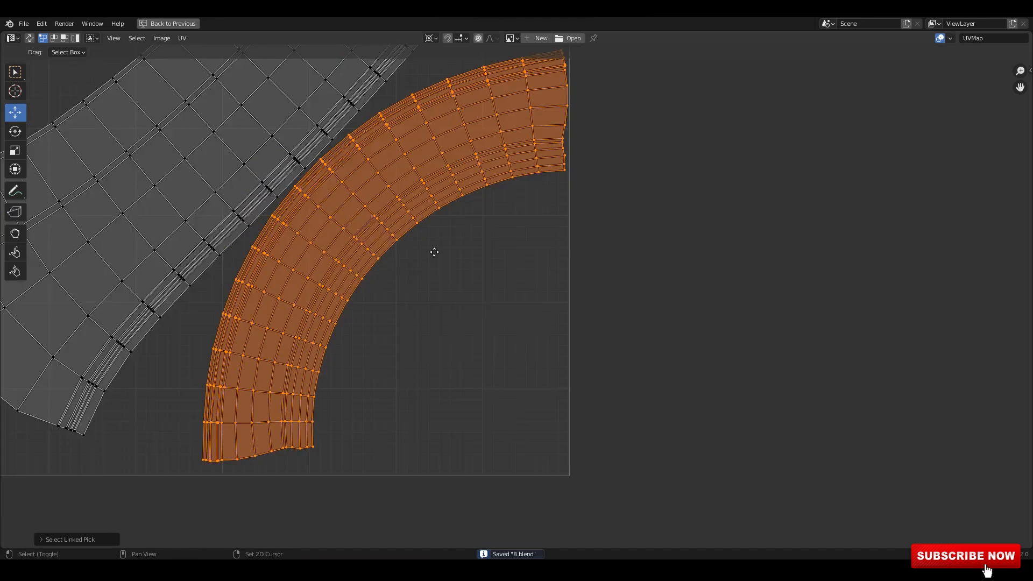
{"action": "scroll", "coordinate": [475, 275], "scroll_direction": "down", "scroll_amount": 2}
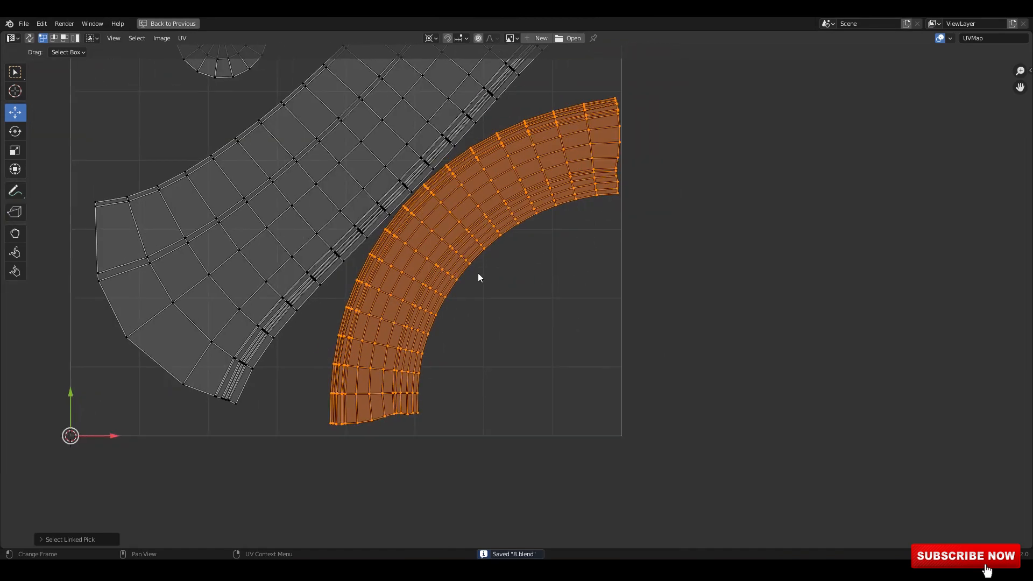
Set the pivot to Median Point and nudge the curved foot island slightly left and down.
{"action": "left_click", "coordinate": [431, 38]}
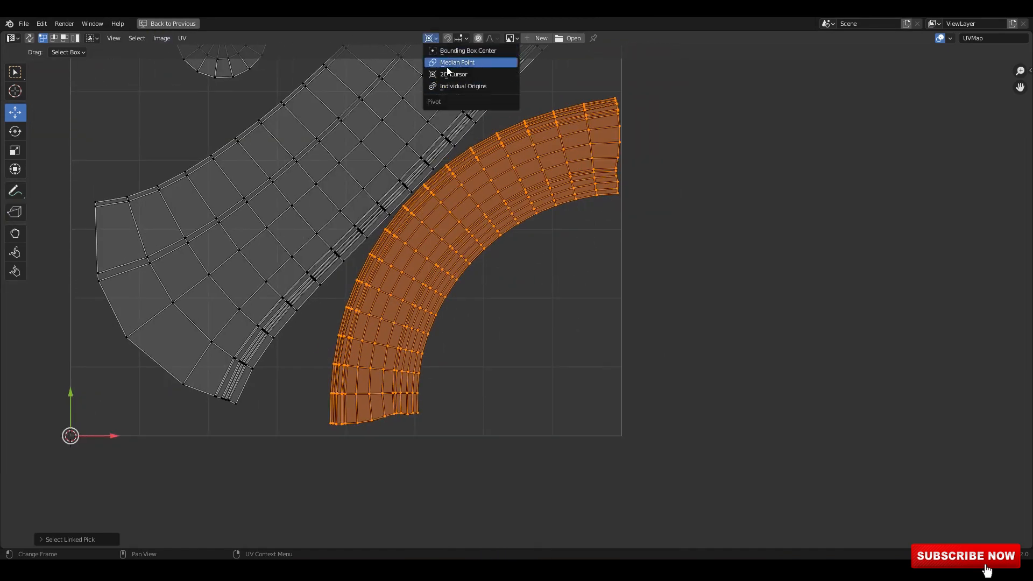
{"action": "left_click", "coordinate": [447, 66]}
{"action": "scroll", "coordinate": [469, 248], "scroll_direction": "up", "scroll_amount": 1}
{"action": "middle_click_drag", "start_coordinate": [444, 224], "coordinate": [434, 231]}
{"action": "left_click_drag", "start_coordinate": [424, 204], "coordinate": [424, 212]}
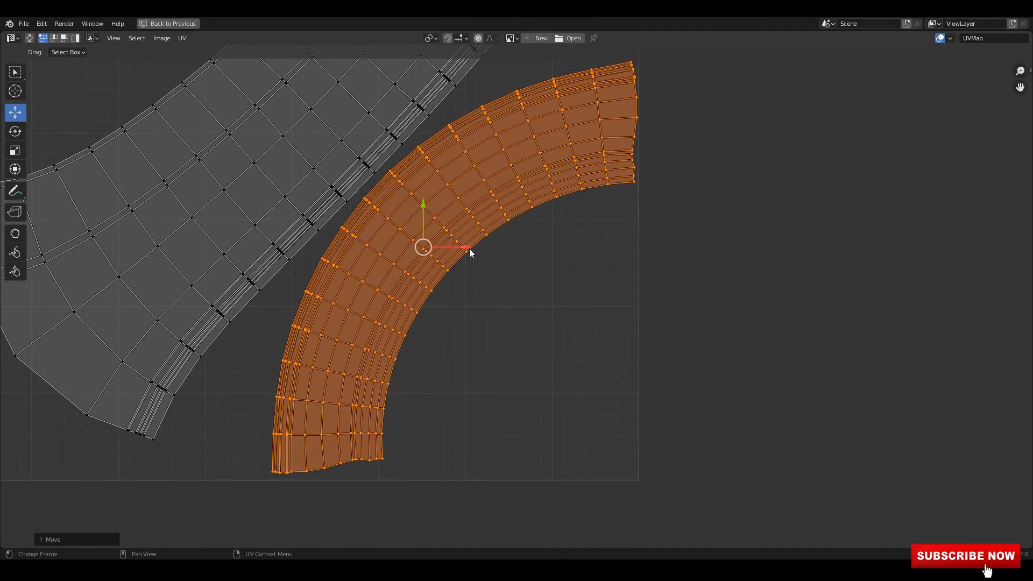
{"action": "left_click_drag", "start_coordinate": [470, 249], "coordinate": [457, 249]}
{"action": "left_click_drag", "start_coordinate": [411, 211], "coordinate": [411, 216]}
Scale all UV islands up to about 1.02 around the 2D Cursor.
{"action": "key", "text": "a"}
{"action": "scroll", "coordinate": [450, 224], "scroll_direction": "down", "scroll_amount": 2}
{"action": "left_click", "coordinate": [436, 38]}
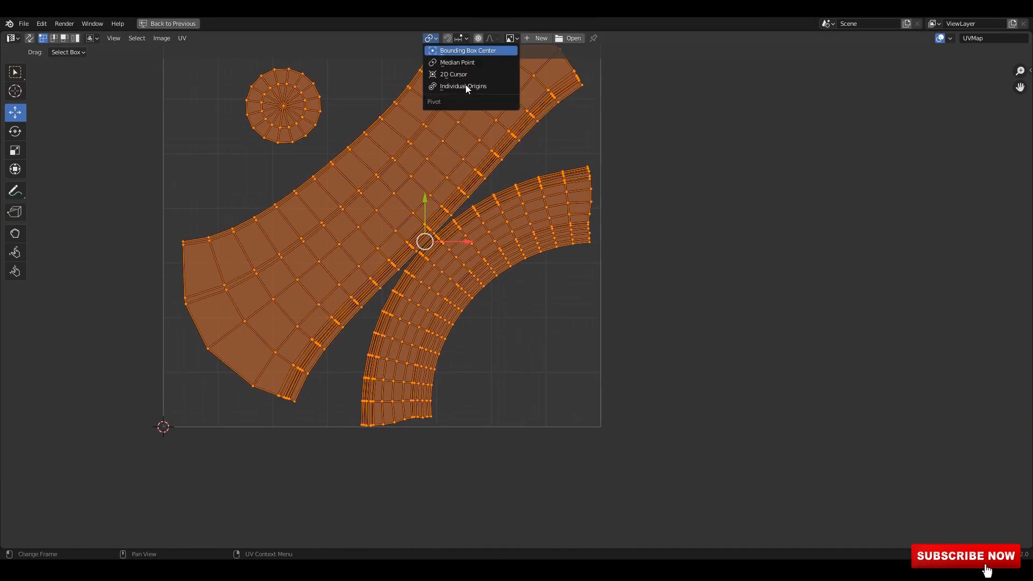
{"action": "left_click", "coordinate": [466, 86]}
{"action": "left_click", "coordinate": [430, 39]}
{"action": "left_click", "coordinate": [447, 74]}
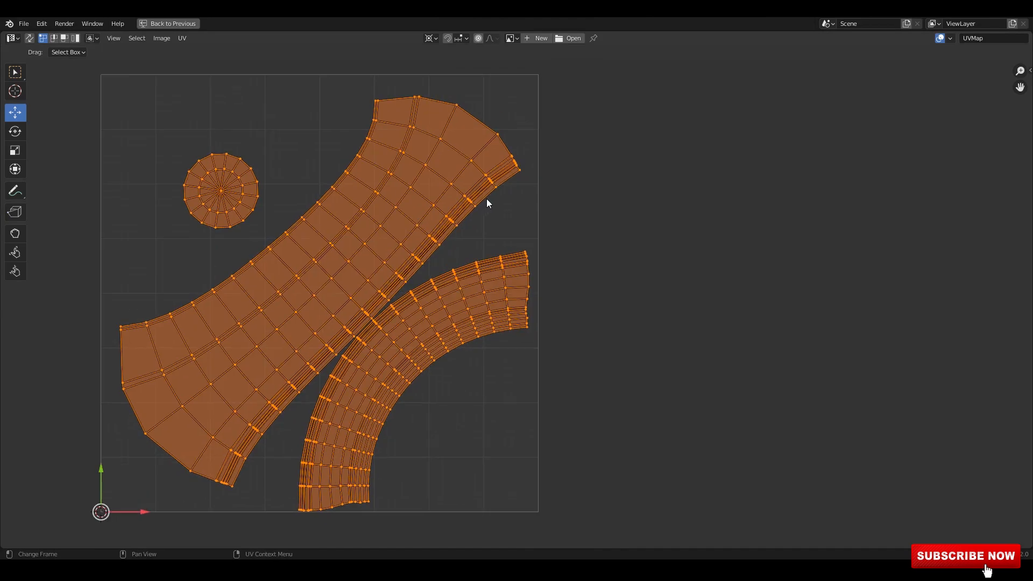
{"action": "key", "text": "s"}
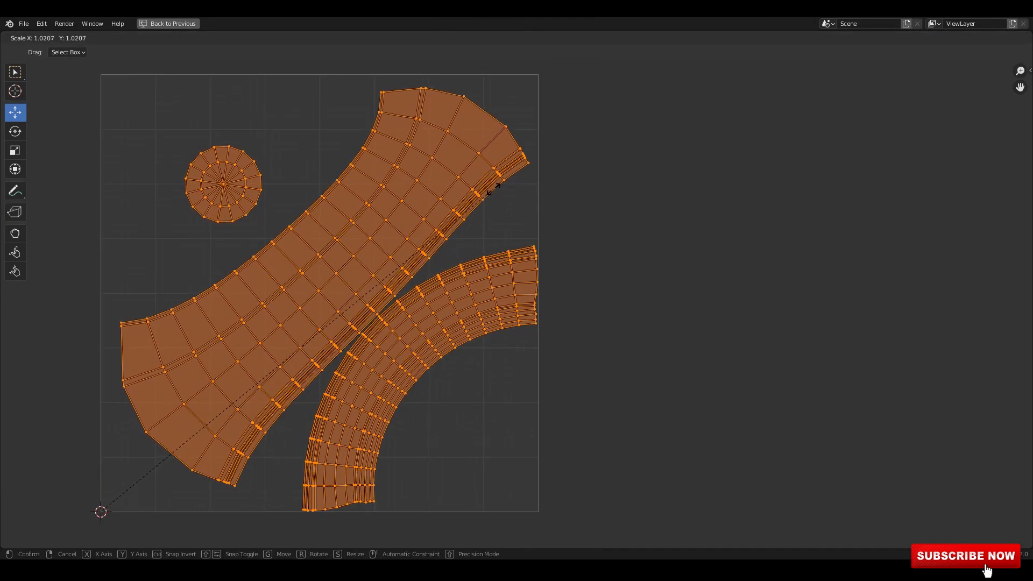
{"action": "left_click", "coordinate": [494, 190]}
{"action": "scroll", "coordinate": [492, 190], "scroll_direction": "up", "scroll_amount": 2}
{"action": "middle_click_drag", "start_coordinate": [435, 157], "coordinate": [431, 171]}
{"action": "scroll", "coordinate": [431, 171], "scroll_direction": "down", "scroll_amount": 3}
{"action": "middle_click_drag", "start_coordinate": [533, 179], "coordinate": [541, 183]}
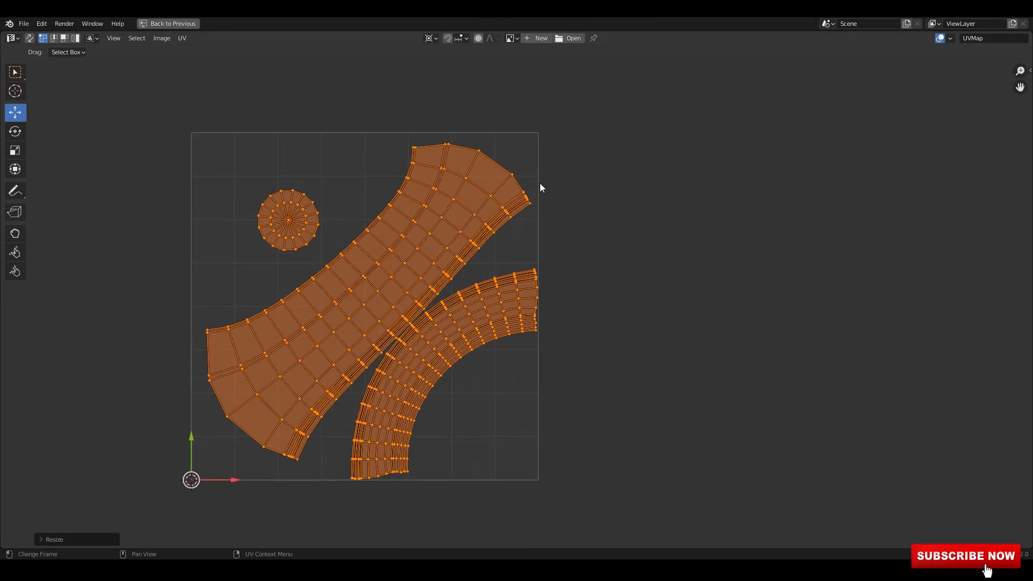
Move all UV islands slightly up and left within the UV square and enlarge them slightly.
{"action": "key", "text": "alt+a"}
{"action": "key", "text": "a"}
{"action": "mouse_move", "coordinate": [427, 197]}
{"action": "middle_mouse_down"}
{"action": "mouse_move", "coordinate": [435, 175]}
{"action": "mouse_move", "coordinate": [442, 191]}
{"action": "middle_mouse_up"}
{"action": "scroll", "coordinate": [442, 191], "scroll_direction": "up", "scroll_amount": 1}
{"action": "middle_click_drag", "start_coordinate": [442, 191], "coordinate": [468, 195], "text": "shift"}
{"action": "middle_click_drag", "start_coordinate": [472, 240], "coordinate": [469, 251]}
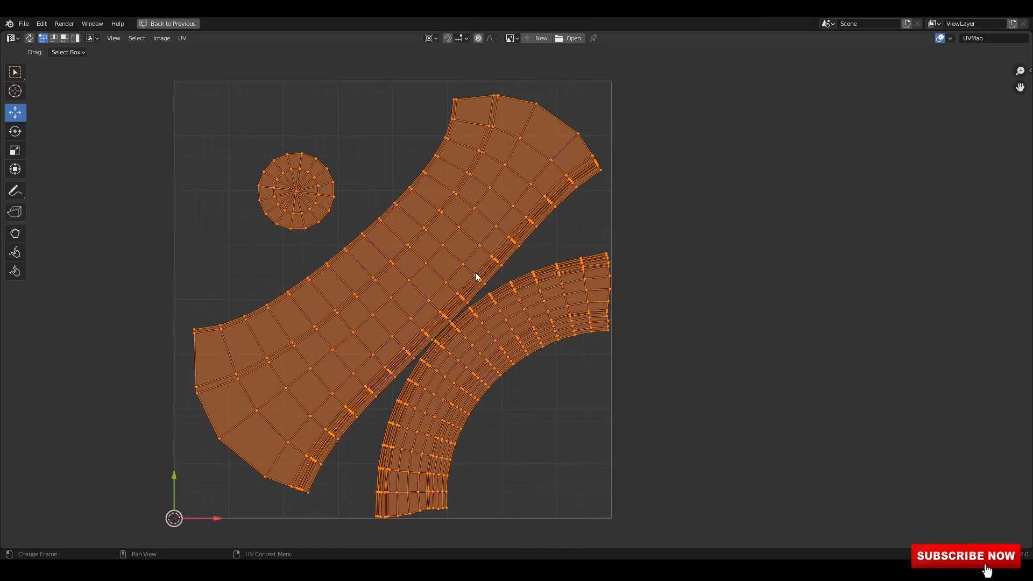
{"action": "left_click_drag", "start_coordinate": [476, 277], "coordinate": [466, 265]}
{"action": "key", "text": "s"}
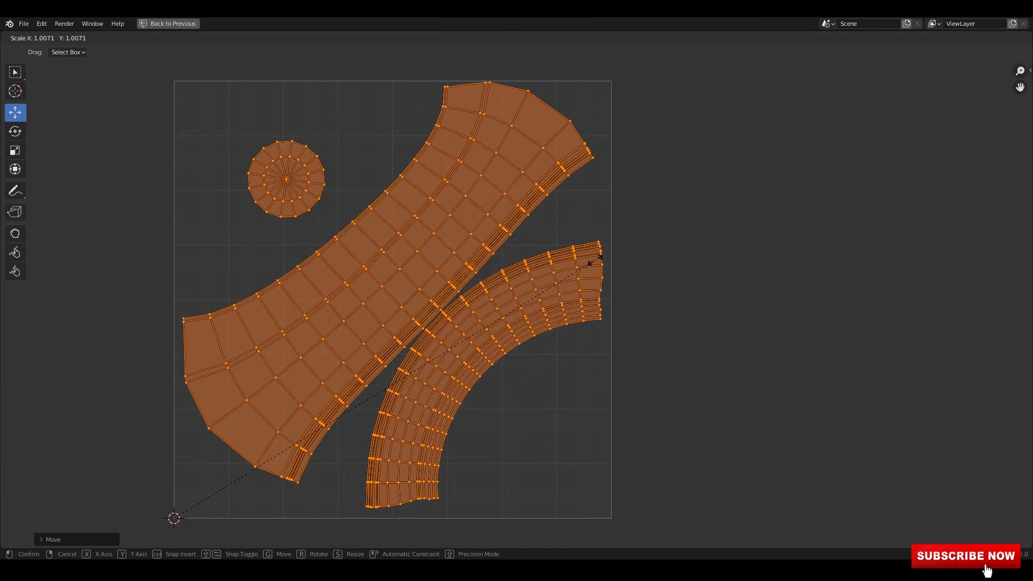
{"action": "left_click", "coordinate": [599, 264]}
Nudge all UV islands until they sit evenly inside the borders of the UV square.
{"action": "key", "text": "g"}
{"action": "left_click", "coordinate": [538, 253]}
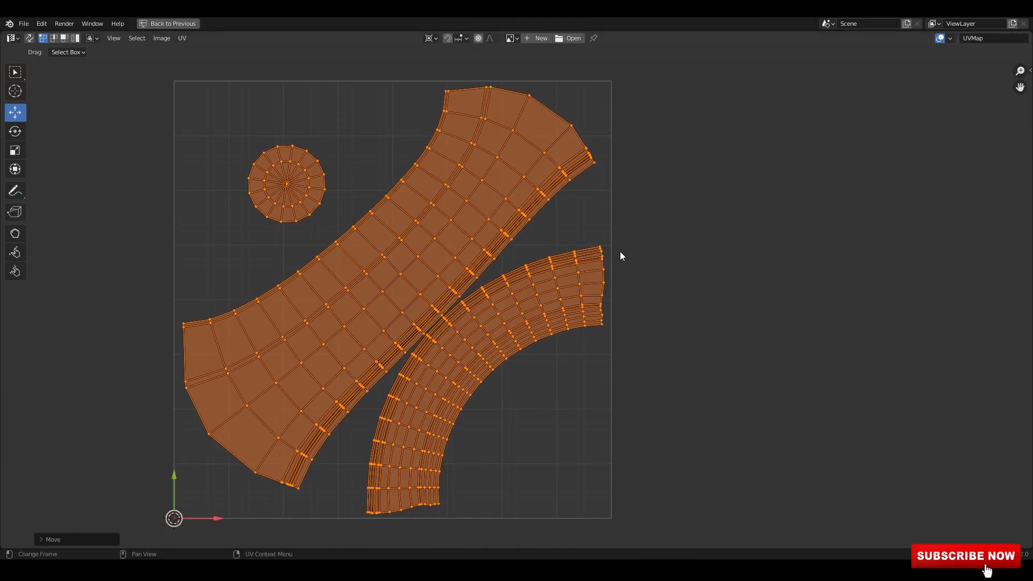
{"action": "key", "text": "g"}
{"action": "left_click", "coordinate": [625, 249]}
{"action": "key", "text": "g"}
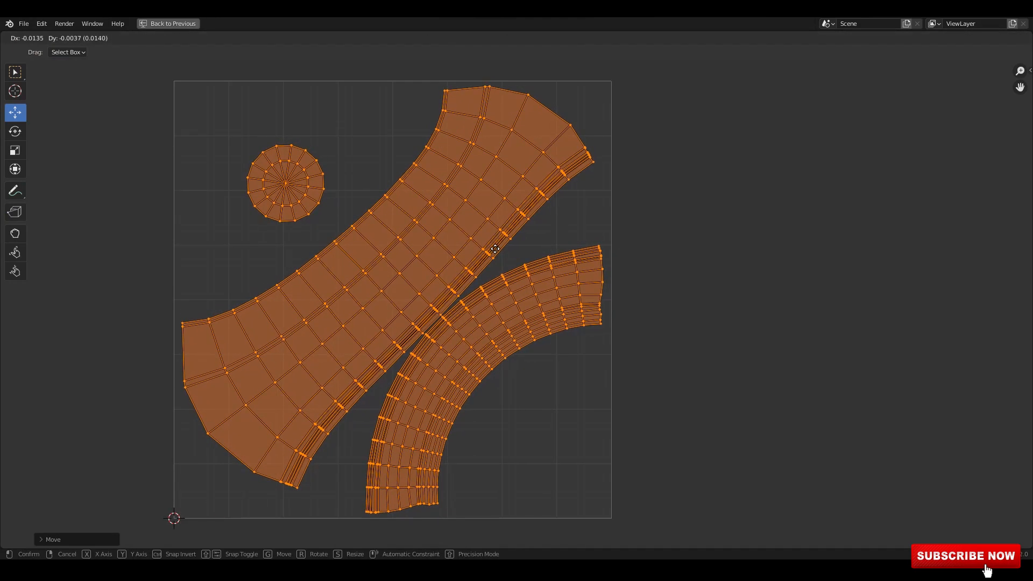
{"action": "left_click", "coordinate": [495, 248]}
Set the pivot to Median Point and enlarge all UV islands slightly so they nearly fill the UV square.
{"action": "left_click", "coordinate": [431, 38]}
{"action": "left_click", "coordinate": [456, 61]}
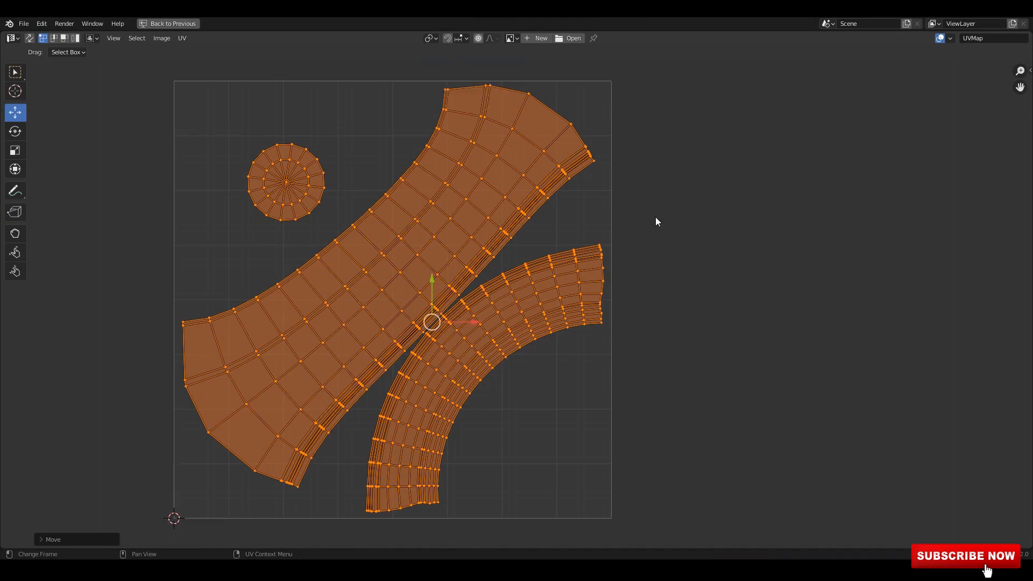
{"action": "key", "text": "s"}
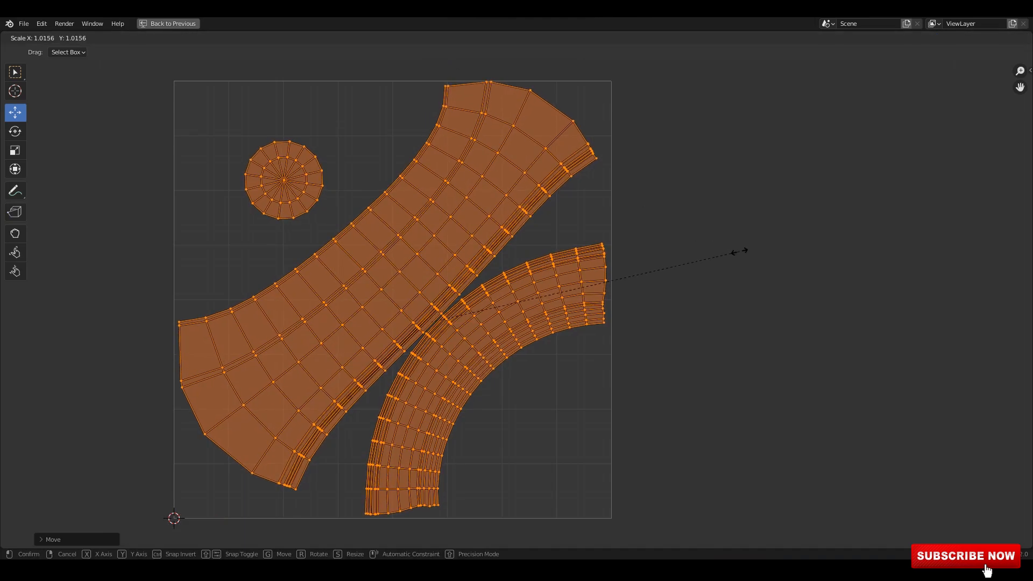
{"action": "left_click", "coordinate": [711, 238]}
{"action": "key", "text": "g"}
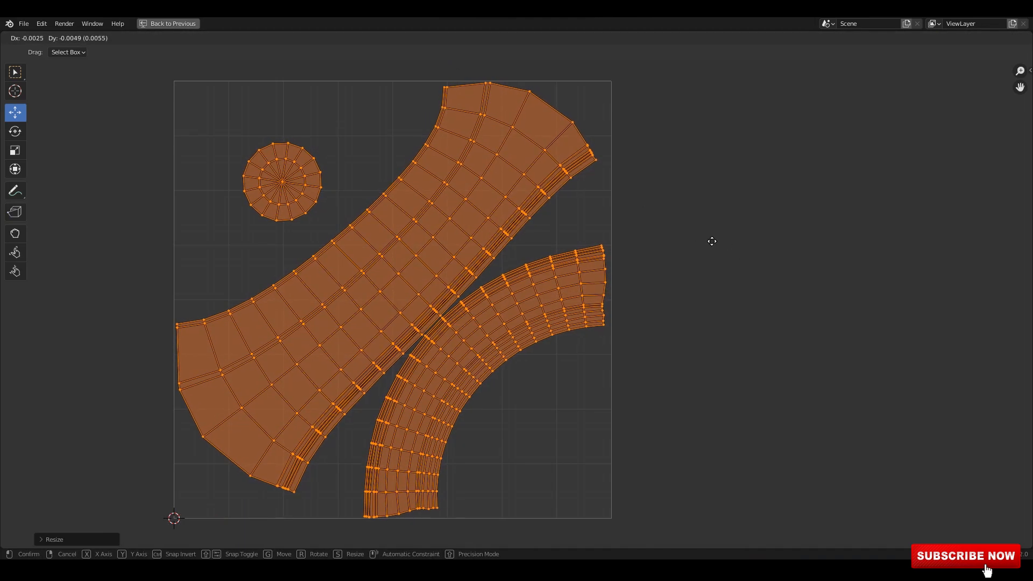
{"action": "key", "text": "s"}
{"action": "left_click", "coordinate": [743, 264]}
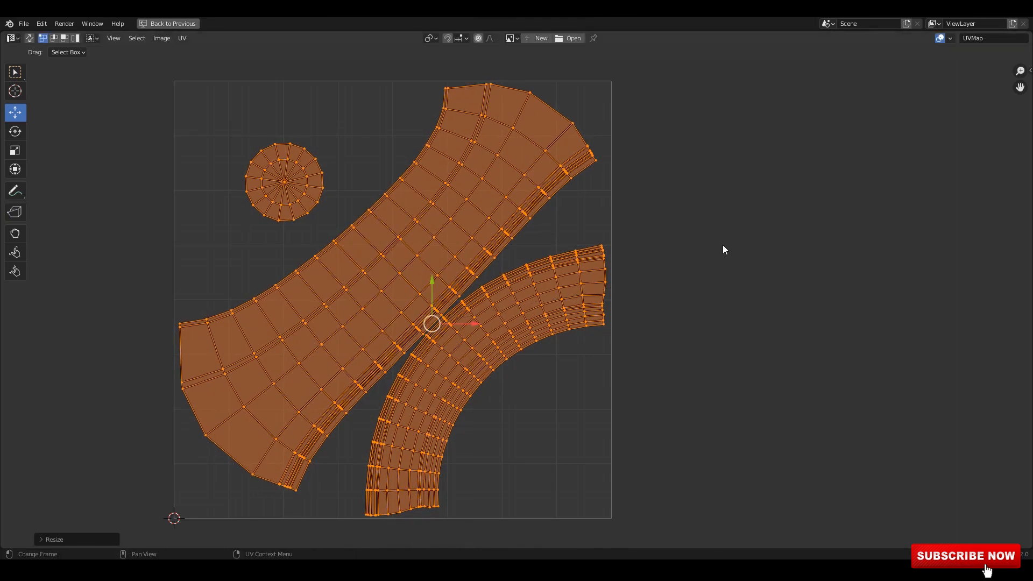
Deselect all UVs, leave the maximized UV editor and return the bowl to Object Mode.
{"action": "key", "text": "Tab"}
{"action": "key", "text": "Tab"}
{"action": "scroll", "coordinate": [654, 228], "scroll_direction": "down", "scroll_amount": 1}
{"action": "key", "text": "alt+a"}
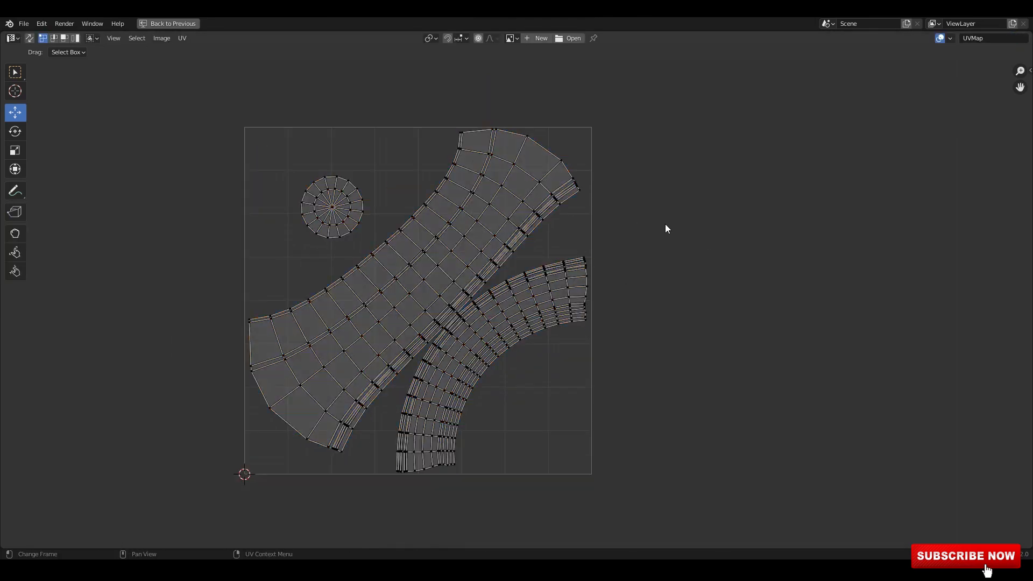
{"action": "key", "text": "ctrl+space"}
{"action": "key", "text": "Tab"}
Apply all transforms to the bowl and save the file.
{"action": "key", "text": "ctrl+a"}
{"action": "left_click", "coordinate": [662, 250]}
{"action": "key", "text": "ctrl+s"}
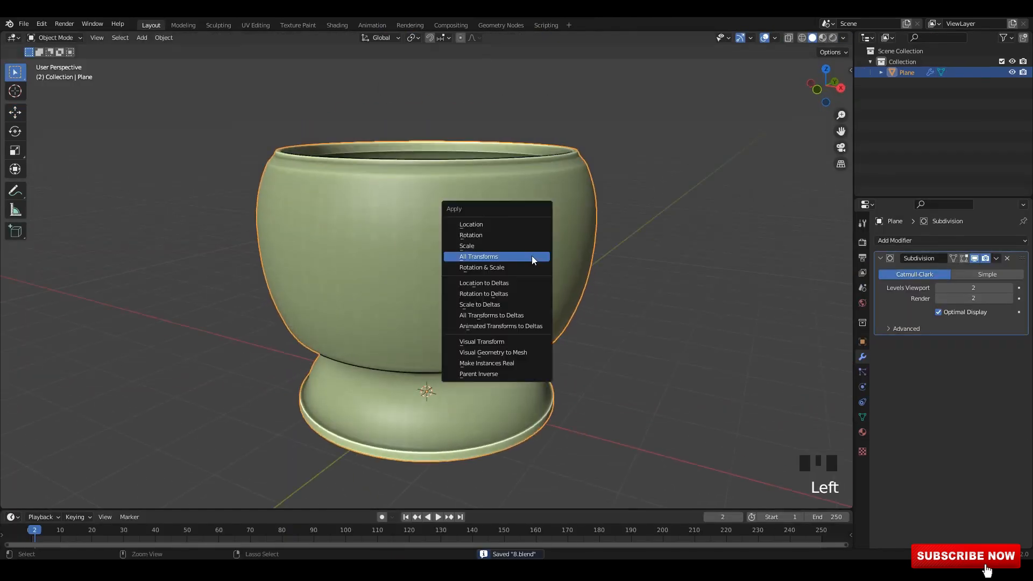
{"action": "key", "text": "Tab"}
{"action": "key", "text": "Tab"}
Replace the bowl's Subdivision modifier with a Multiresolution modifier subdivided to level 5.
{"action": "left_click", "coordinate": [1008, 258]}
{"action": "left_click", "coordinate": [924, 240]}
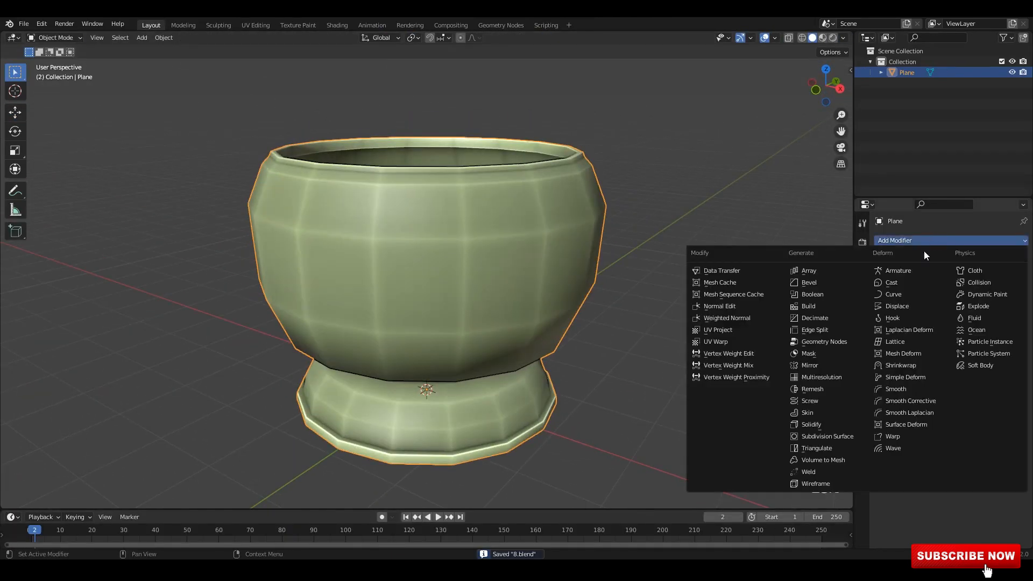
{"action": "left_click", "coordinate": [822, 377]}
{"action": "left_click", "coordinate": [958, 352]}
{"action": "left_click", "coordinate": [957, 352]}
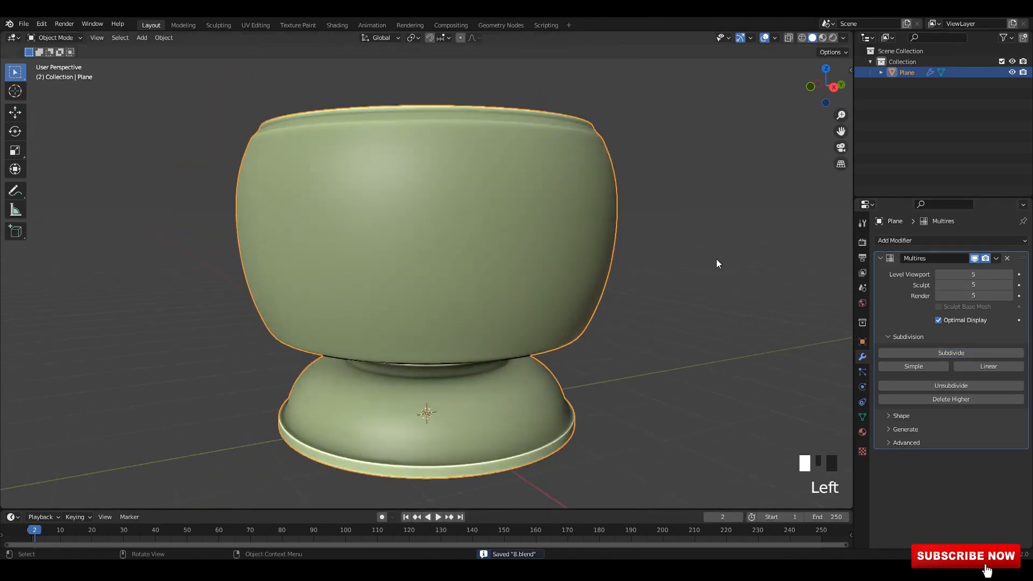
Check the smoothed bowl from several angles, reselect it and switch to the Sculpting workspace.
{"action": "left_click", "coordinate": [686, 228]}
{"action": "middle_click_drag", "start_coordinate": [686, 228], "coordinate": [619, 169]}
{"action": "scroll", "coordinate": [618, 168], "scroll_direction": "down", "scroll_amount": 3}
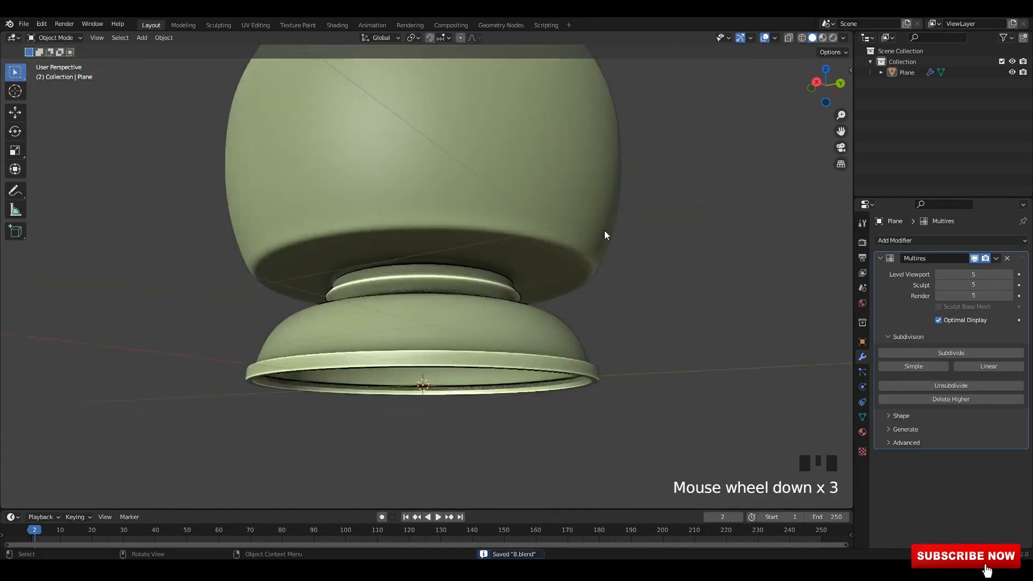
{"action": "left_click", "coordinate": [576, 218]}
{"action": "mouse_move", "coordinate": [607, 231]}
{"action": "middle_mouse_down"}
{"action": "mouse_move", "coordinate": [579, 217]}
{"action": "mouse_move", "coordinate": [630, 215]}
{"action": "mouse_move", "coordinate": [336, 114]}
{"action": "mouse_move", "coordinate": [393, 161]}
{"action": "middle_mouse_up"}
{"action": "left_click", "coordinate": [219, 25]}
Set the viewport shading to Random color and World background, with Cavity enabled as type Both.
{"action": "left_click", "coordinate": [844, 37]}
{"action": "left_click", "coordinate": [836, 172]}
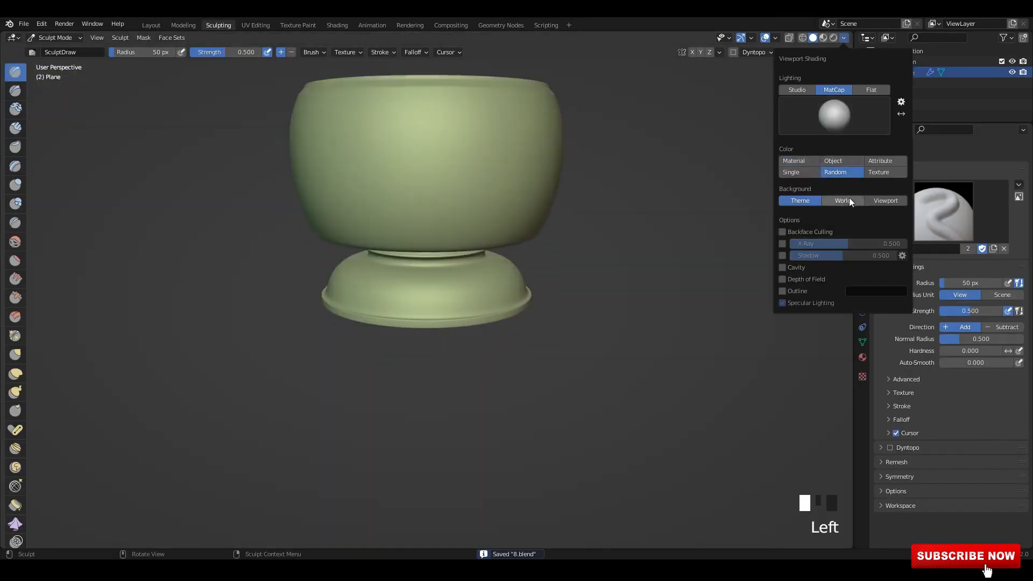
{"action": "left_click", "coordinate": [843, 201]}
{"action": "left_click", "coordinate": [783, 267]}
{"action": "left_click", "coordinate": [883, 268]}
{"action": "left_click", "coordinate": [882, 315]}
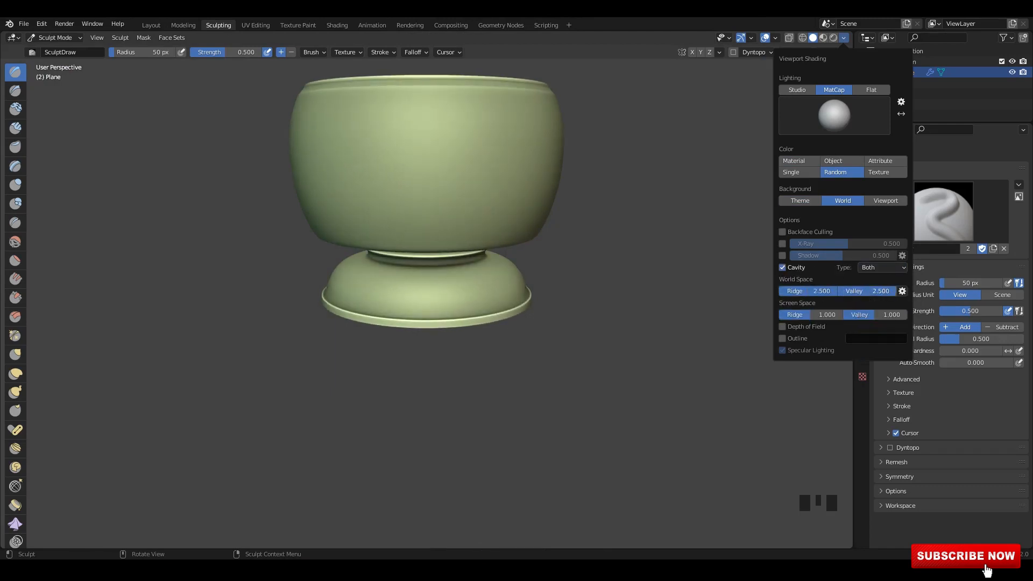
Try a curved Draw brush stroke on the front of the bowl's body and undo it.
{"action": "left_click", "coordinate": [455, 175]}
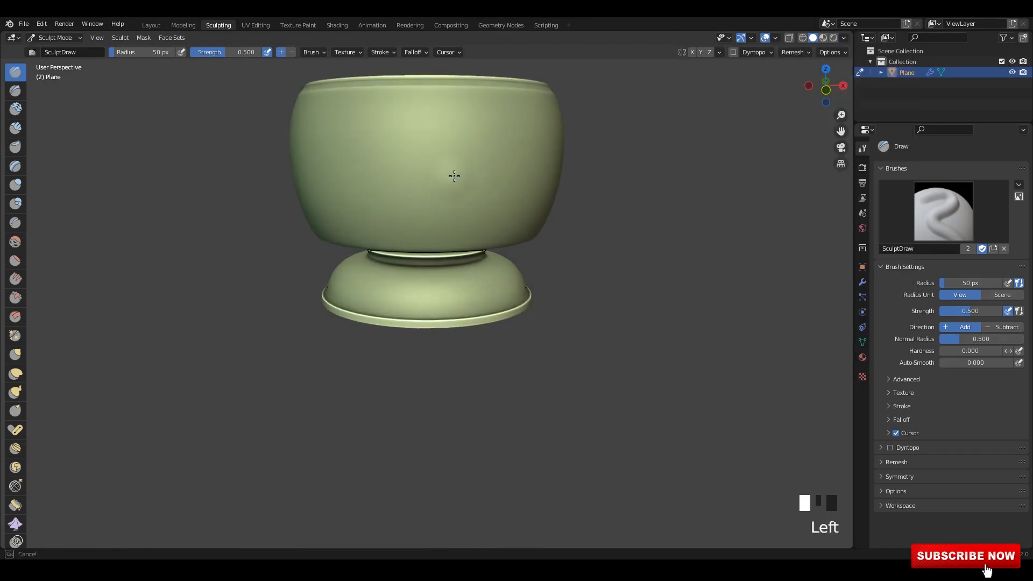
{"action": "mouse_move", "coordinate": [454, 176]}
{"action": "middle_mouse_down", "text": "alt"}
{"action": "mouse_move", "coordinate": [439, 241]}
{"action": "mouse_move", "coordinate": [565, 263]}
{"action": "mouse_move", "coordinate": [473, 269]}
{"action": "middle_mouse_up", "text": "alt"}
{"action": "left_click_drag", "start_coordinate": [473, 269], "coordinate": [461, 292]}
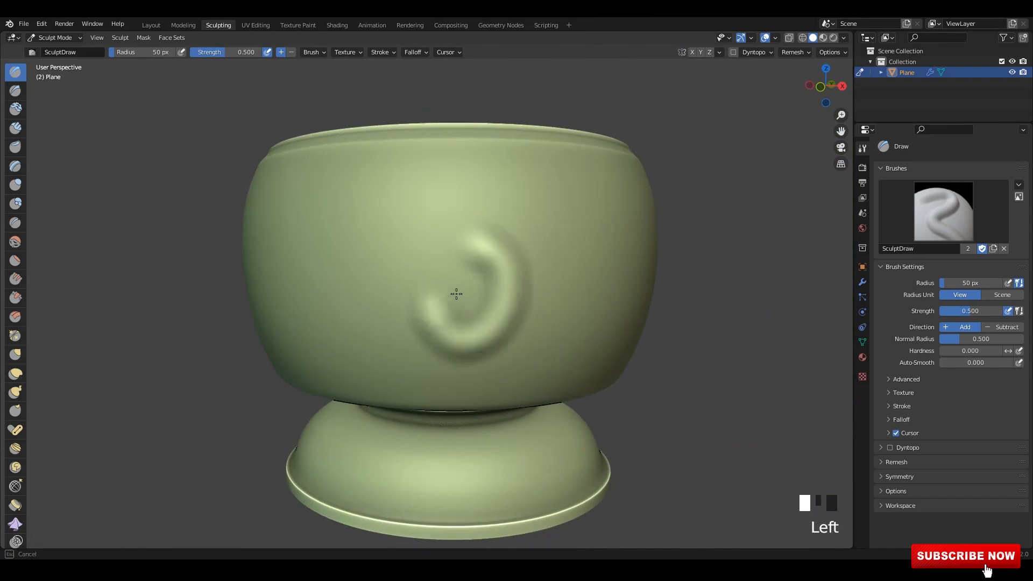
{"action": "key", "text": "ctrl+z"}
Show the sculpting tools in two columns and create a new Image or Movie texture for the Draw brush.
{"action": "left_click_drag", "start_coordinate": [27, 98], "coordinate": [51, 100]}
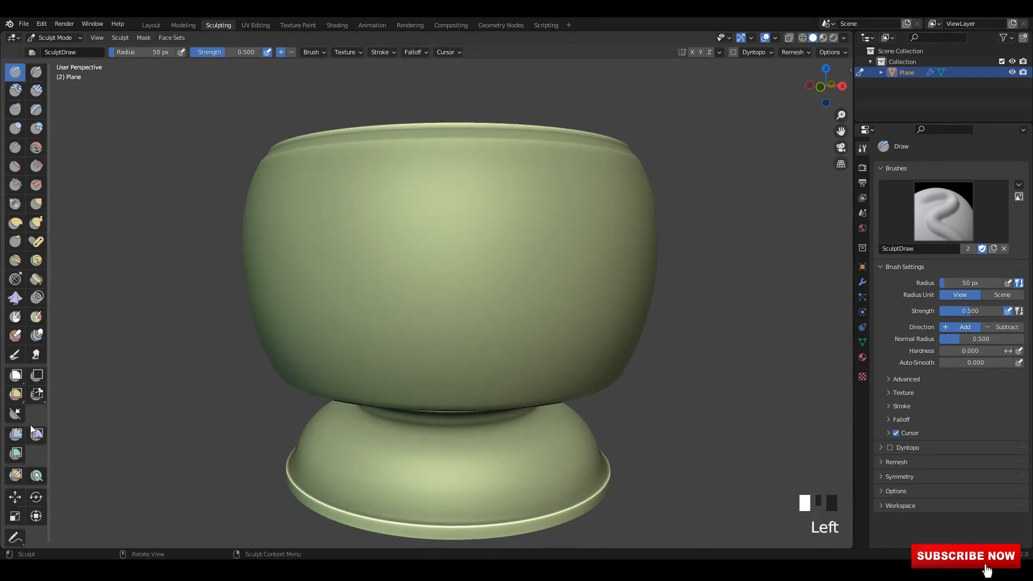
{"action": "left_click", "coordinate": [863, 376]}
{"action": "middle_click_drag", "start_coordinate": [594, 238], "coordinate": [556, 246], "text": "shift"}
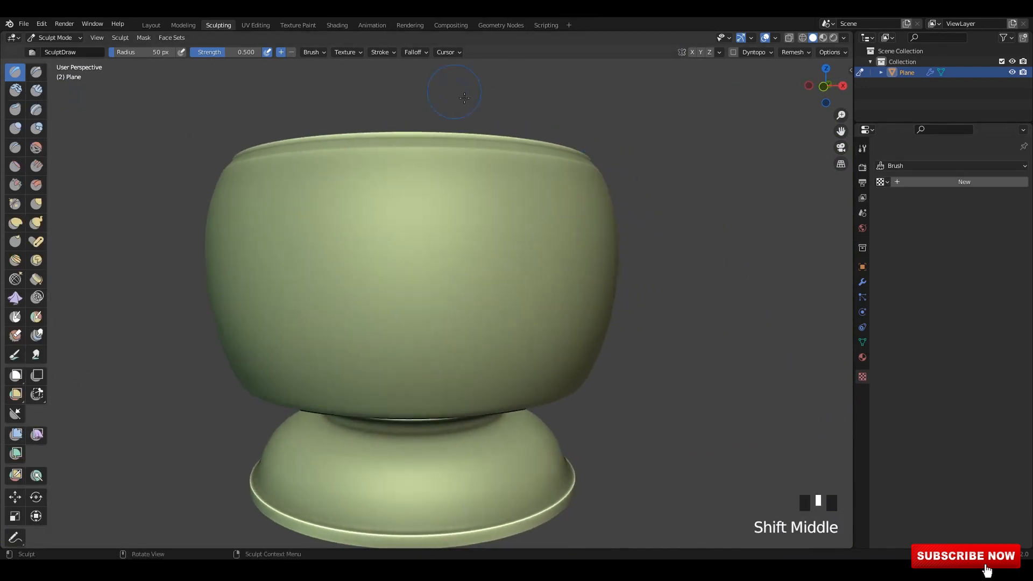
{"action": "left_click", "coordinate": [915, 183]}
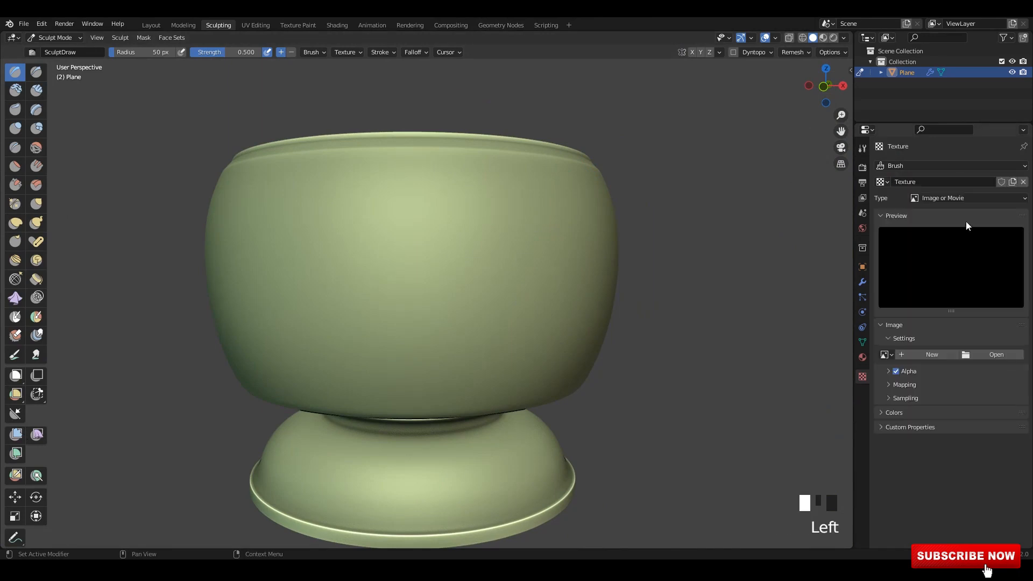
Load 4.png, the floral ornament image, into the brush texture.
{"action": "left_click", "coordinate": [997, 355]}
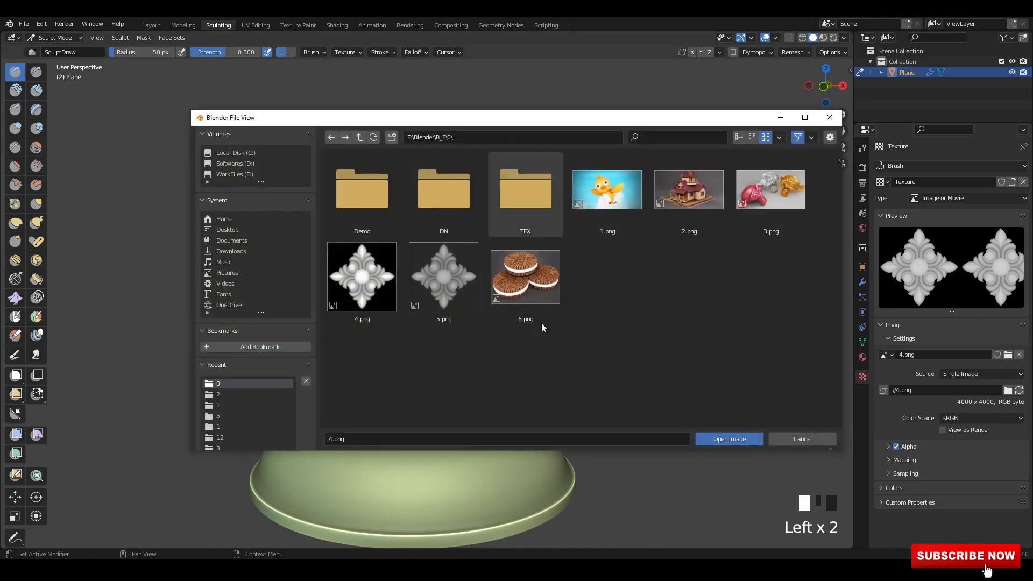
{"action": "double_click", "coordinate": [362, 282]}
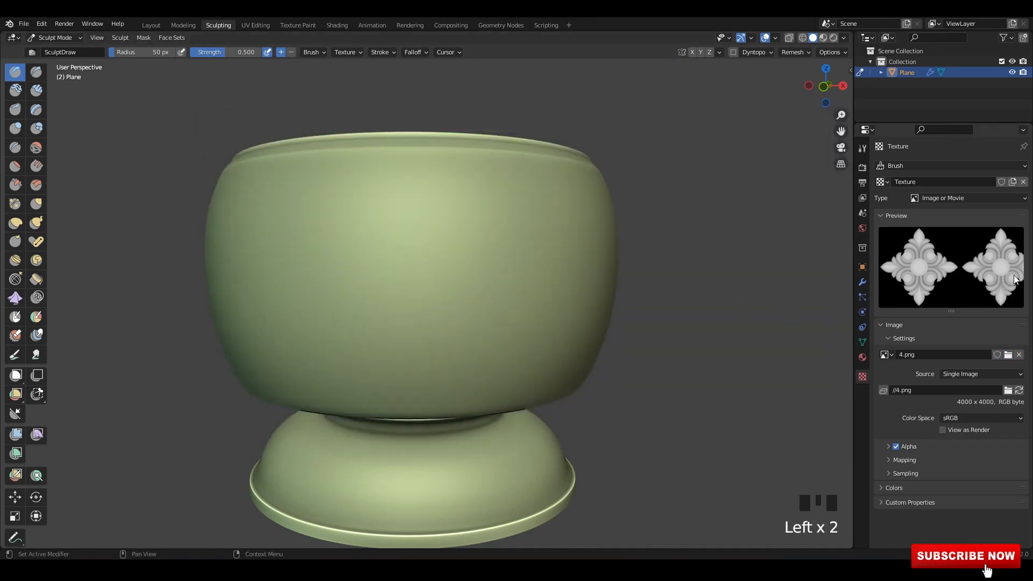
{"action": "middle_click_drag", "start_coordinate": [571, 243], "coordinate": [925, 285], "text": "ctrl"}
Set the Draw brush's stroke method to Anchored and its texture mapping to Stencil.
{"action": "left_click", "coordinate": [863, 149]}
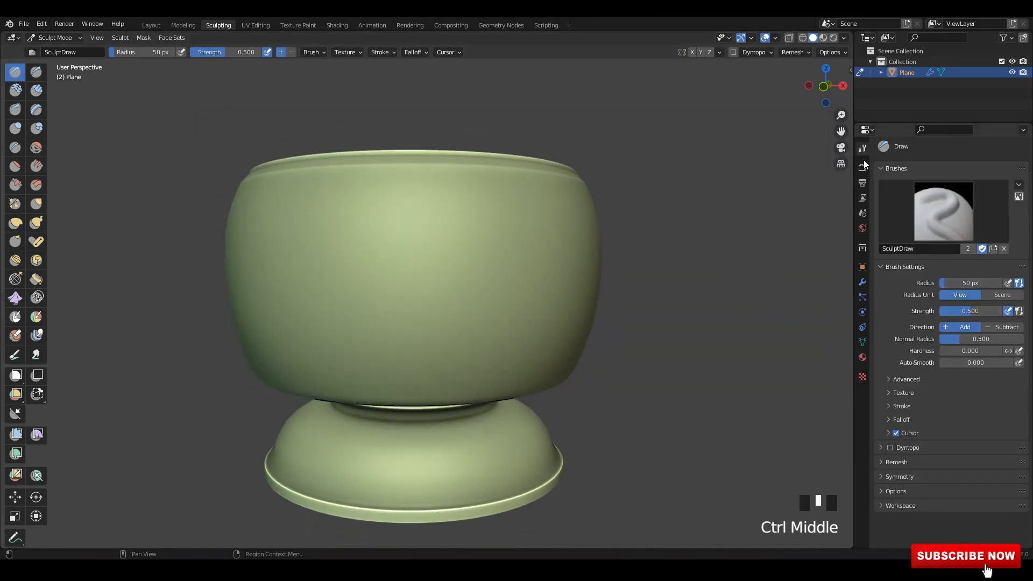
{"action": "left_click", "coordinate": [863, 168]}
{"action": "left_click", "coordinate": [864, 151]}
{"action": "left_click", "coordinate": [908, 407]}
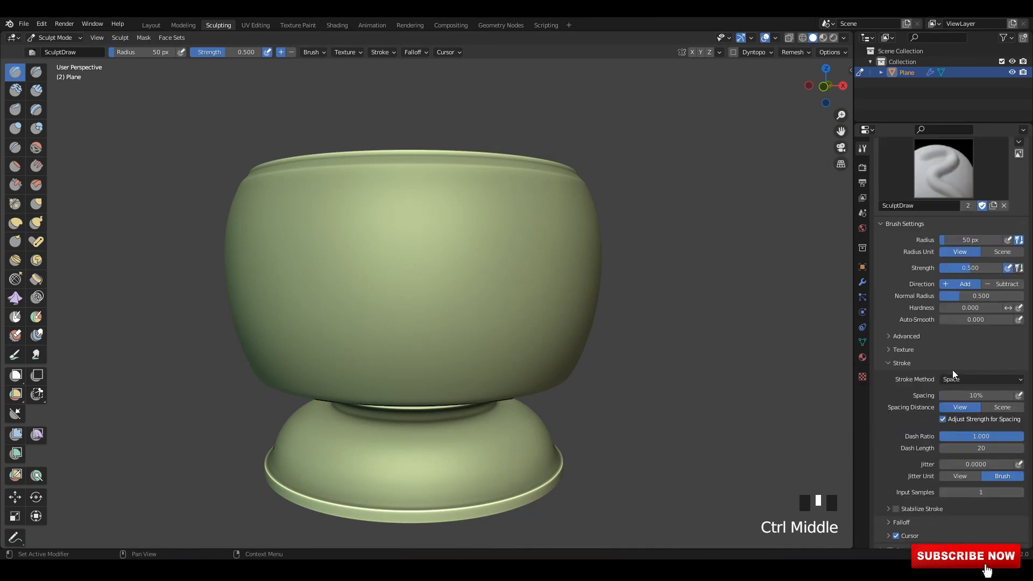
{"action": "left_click", "coordinate": [952, 371]}
{"action": "left_click", "coordinate": [966, 430]}
{"action": "left_click", "coordinate": [908, 346]}
{"action": "left_click", "coordinate": [982, 436]}
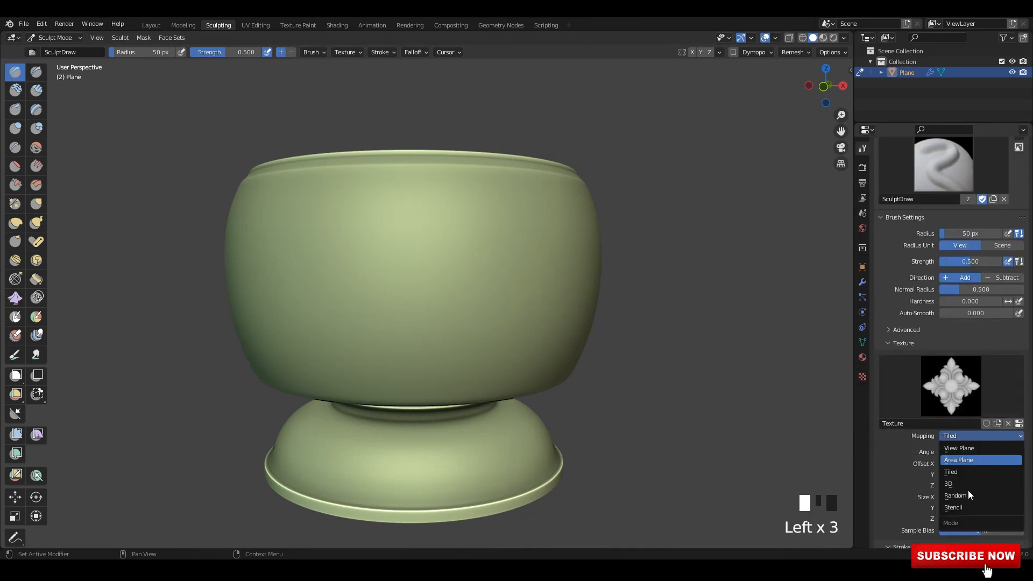
{"action": "left_click", "coordinate": [968, 490]}
Position the floral stencil over the bowl's body, try a stamp through it and undo the stamp.
{"action": "right_click_drag", "start_coordinate": [177, 409], "coordinate": [478, 280]}
{"action": "left_click", "coordinate": [479, 359]}
{"action": "left_click_drag", "start_coordinate": [479, 359], "coordinate": [505, 339]}
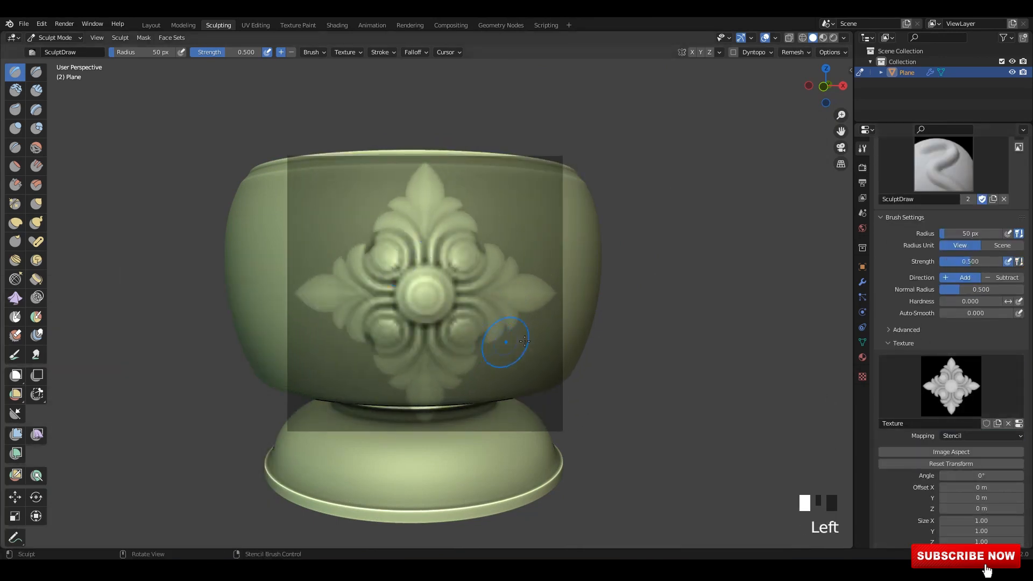
{"action": "key", "text": "ctrl+z"}
{"action": "right_click_drag", "start_coordinate": [346, 236], "coordinate": [391, 427]}
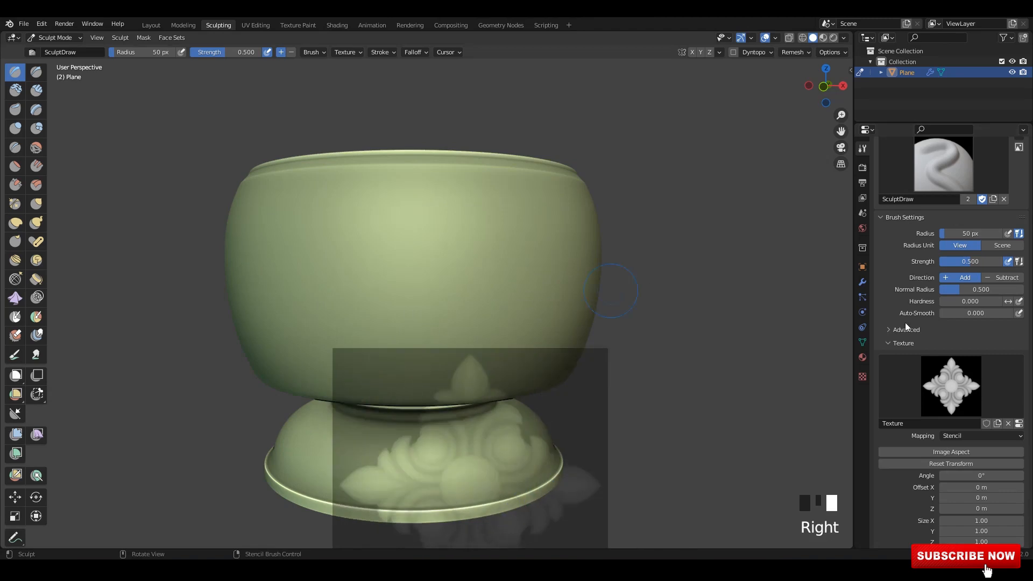
Replace the brush texture with the narrow leaf image 14f3b3635aa2...a588e9dc31.jpg and place the stencil on the bowl's body in front view.
{"action": "left_click", "coordinate": [863, 378]}
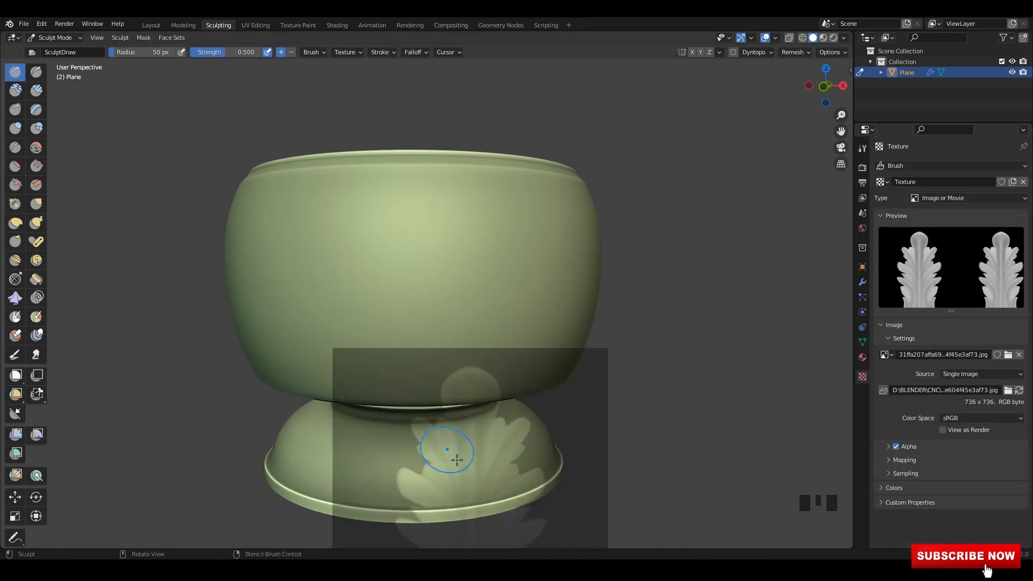
{"action": "right_click_drag", "start_coordinate": [457, 469], "coordinate": [411, 265]}
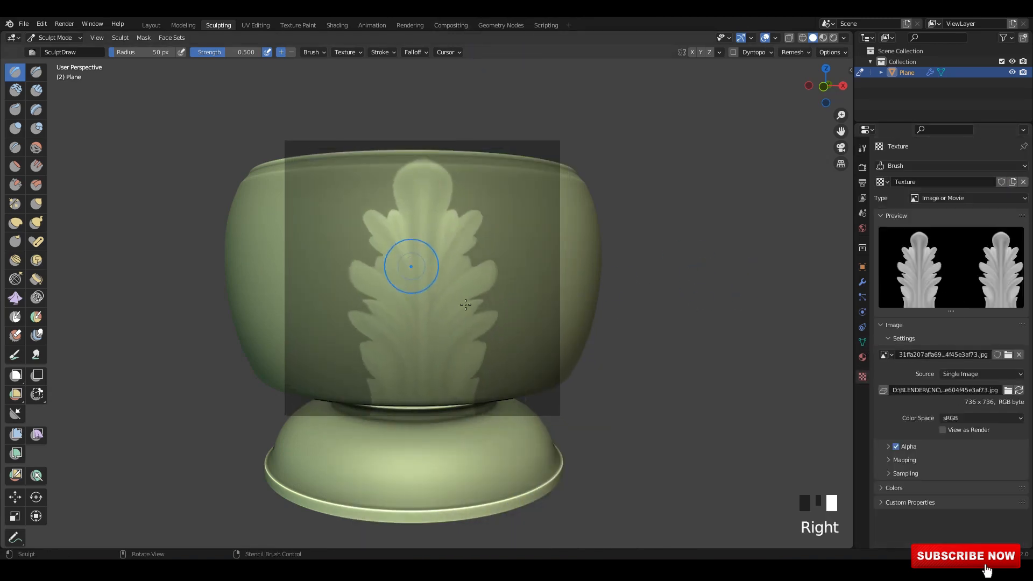
{"action": "middle_click_drag", "start_coordinate": [411, 265], "coordinate": [480, 288], "text": "alt"}
{"action": "scroll", "coordinate": [456, 310], "scroll_direction": "up", "scroll_amount": 3}
{"action": "right_click_drag", "start_coordinate": [456, 311], "coordinate": [415, 252]}
{"action": "right_click_drag", "start_coordinate": [415, 252], "coordinate": [413, 273]}
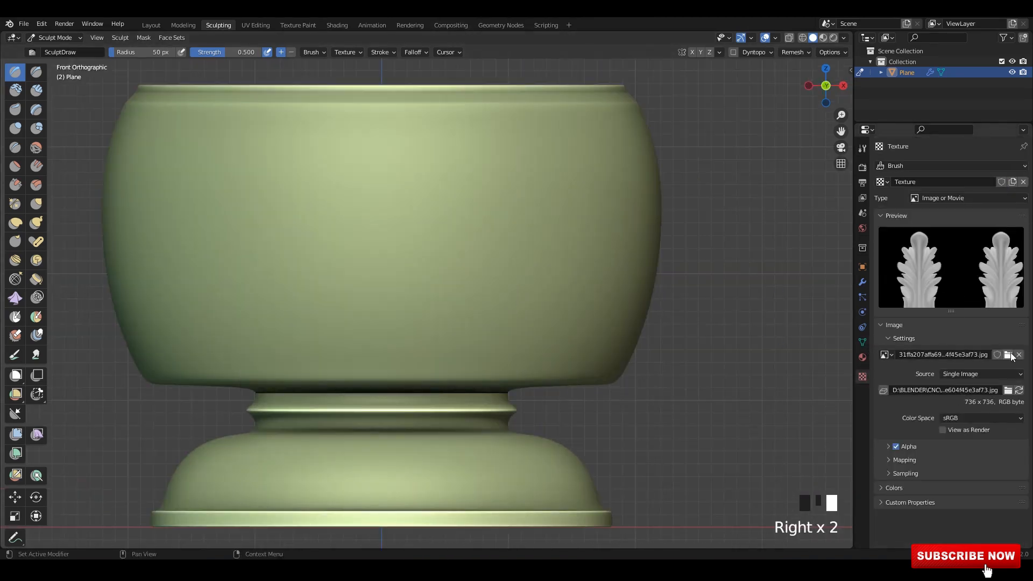
{"action": "left_click", "coordinate": [1008, 354]}
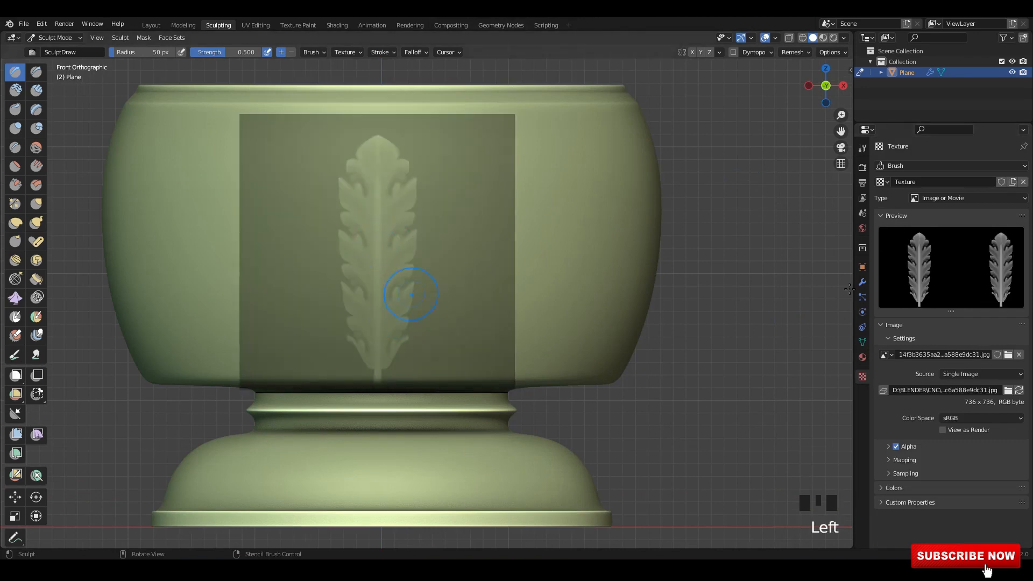
Set the brush's radial Z symmetry to 15, try an anchored leaf stamp on the bowl's body and undo it.
{"action": "left_click", "coordinate": [862, 148]}
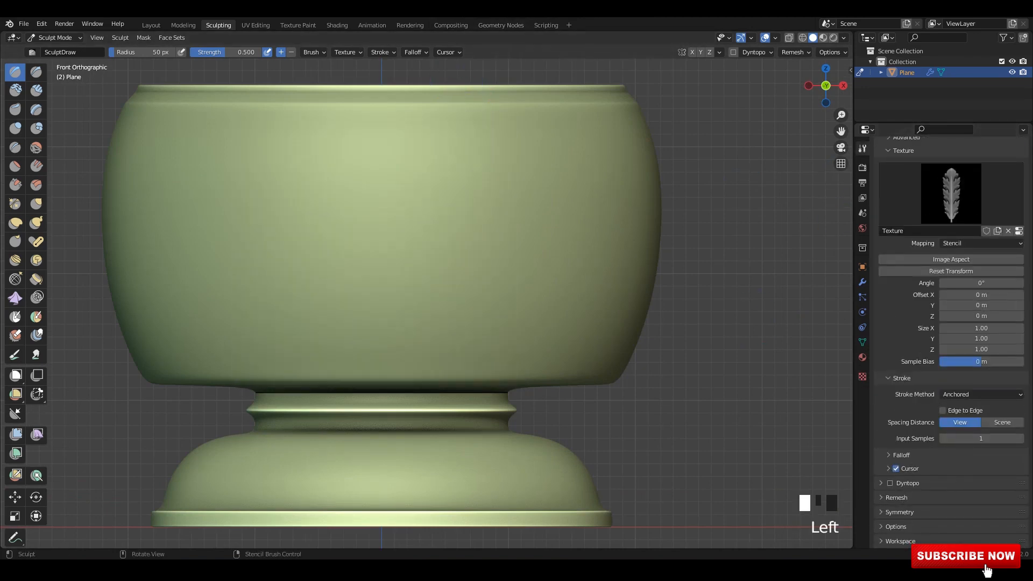
{"action": "left_click", "coordinate": [863, 167]}
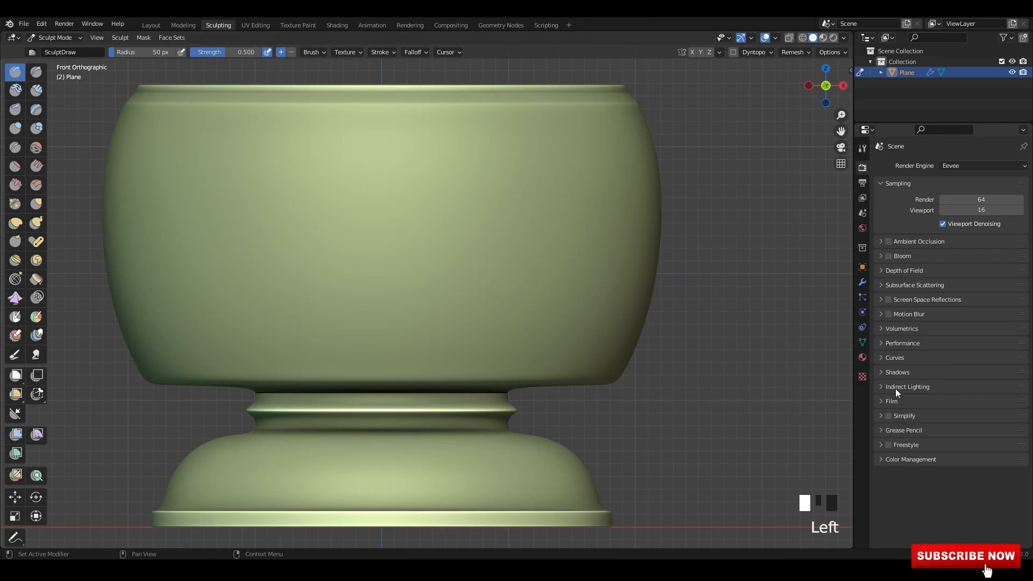
{"action": "left_click", "coordinate": [898, 372]}
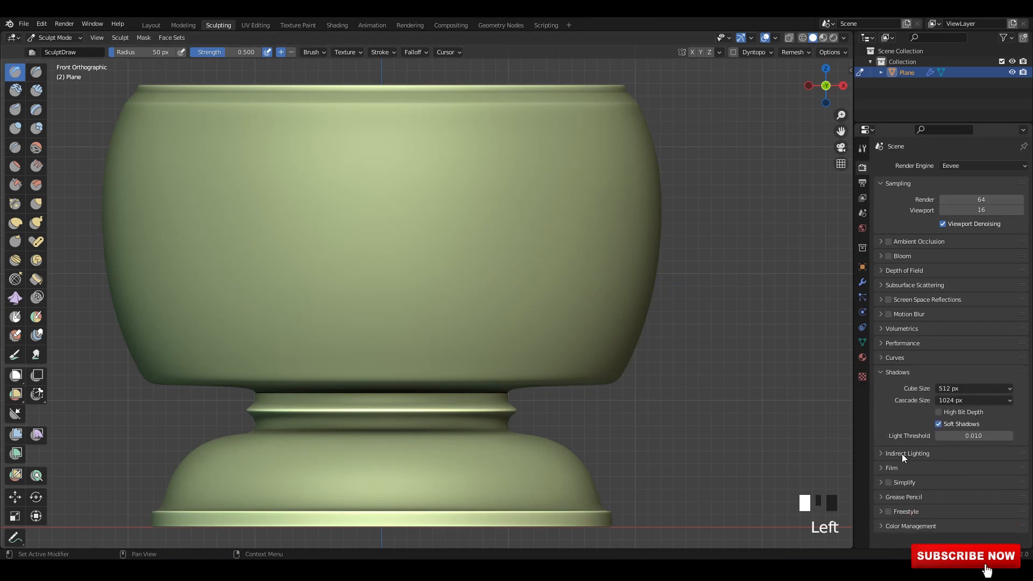
{"action": "left_click", "coordinate": [862, 148]}
{"action": "scroll", "coordinate": [951, 370], "scroll_direction": "down", "scroll_amount": 10}
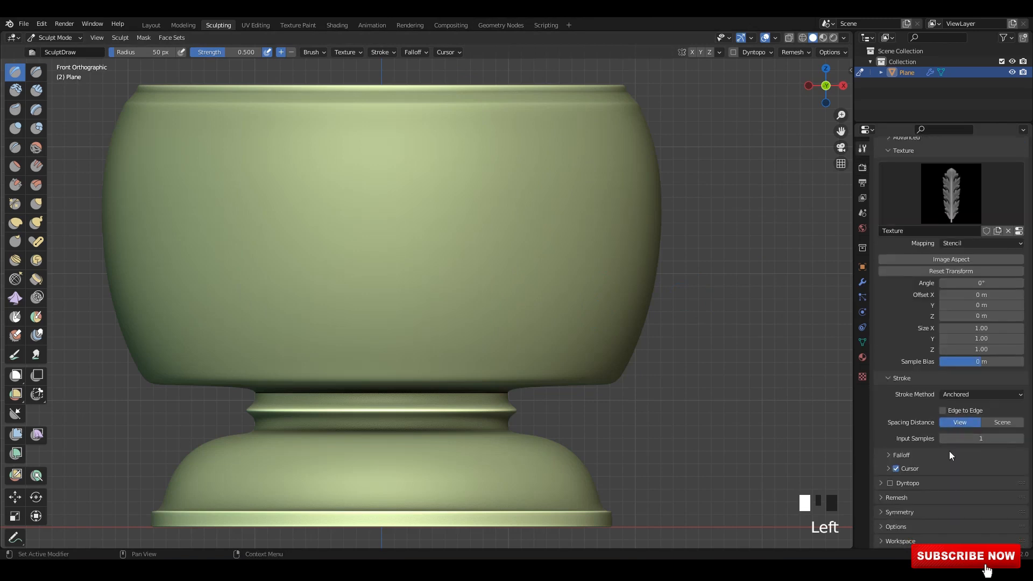
{"action": "left_click", "coordinate": [900, 510]}
{"action": "scroll", "coordinate": [1007, 466], "scroll_direction": "down", "scroll_amount": 6}
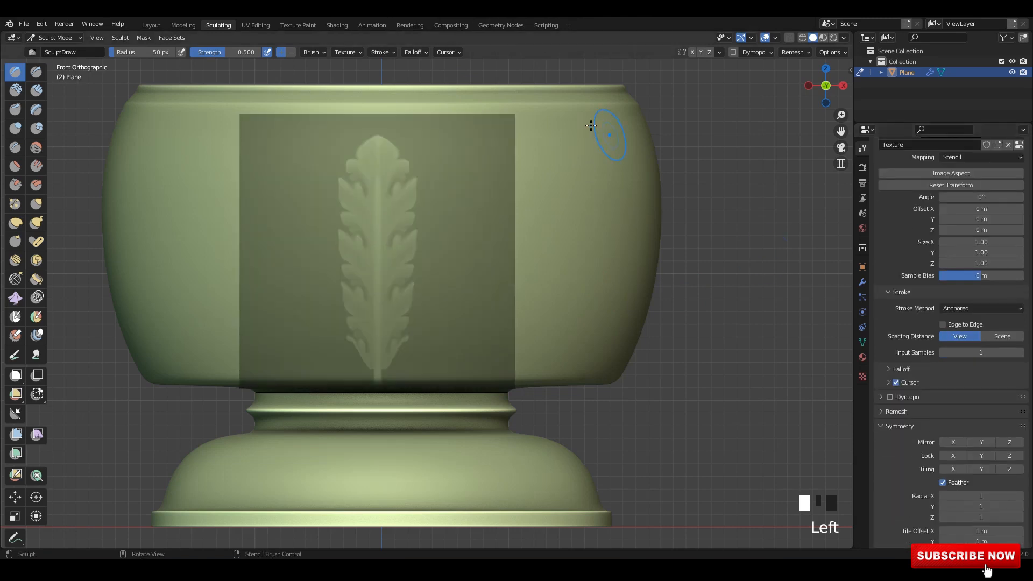
{"action": "scroll", "coordinate": [1007, 466], "scroll_direction": "down", "scroll_amount": 1}
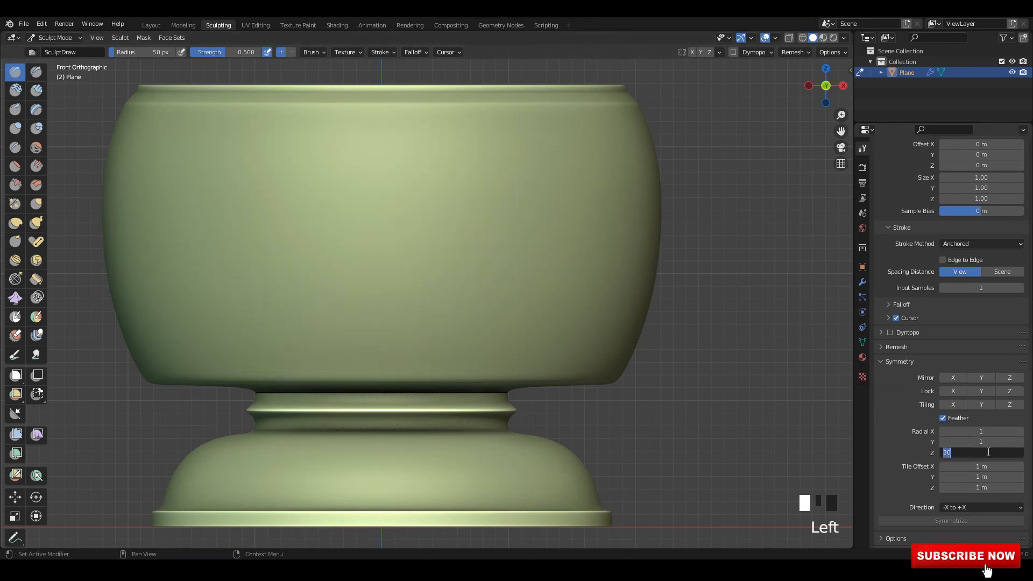
{"action": "left_click_drag", "start_coordinate": [377, 253], "coordinate": [480, 430]}
{"action": "key", "text": "ctrl+z"}
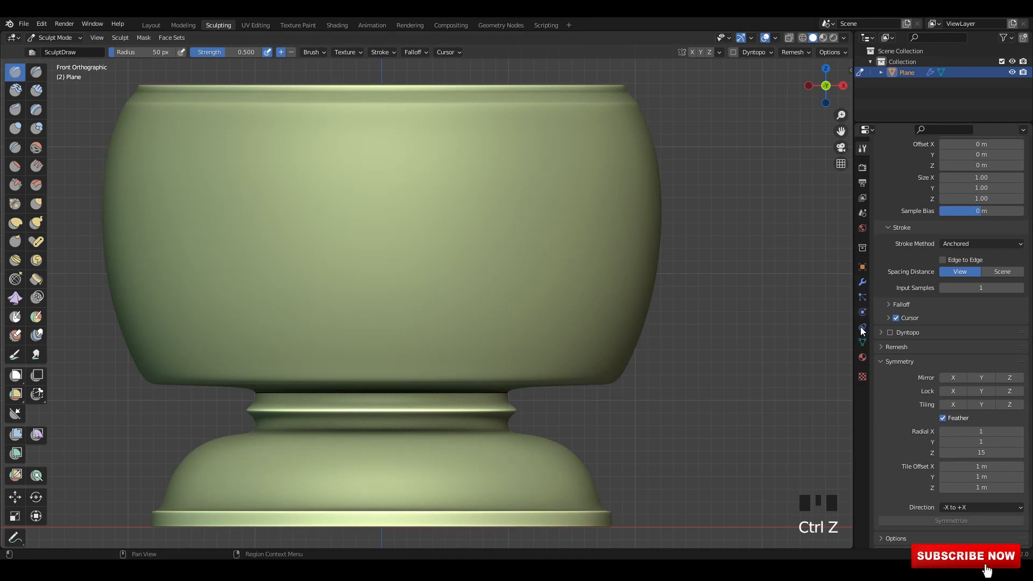
Set the radial Z symmetry to 20 and enlarge the leaf stencil to span the full height of the bowl's body.
{"action": "left_click", "coordinate": [863, 280]}
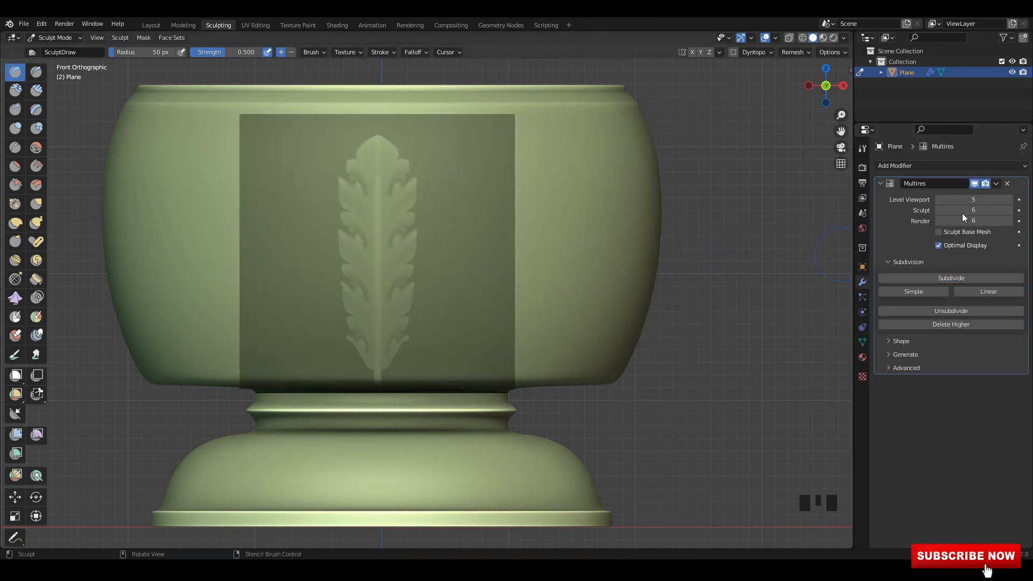
{"action": "left_click", "coordinate": [863, 148]}
{"action": "scroll", "coordinate": [986, 492], "scroll_direction": "down", "scroll_amount": 12}
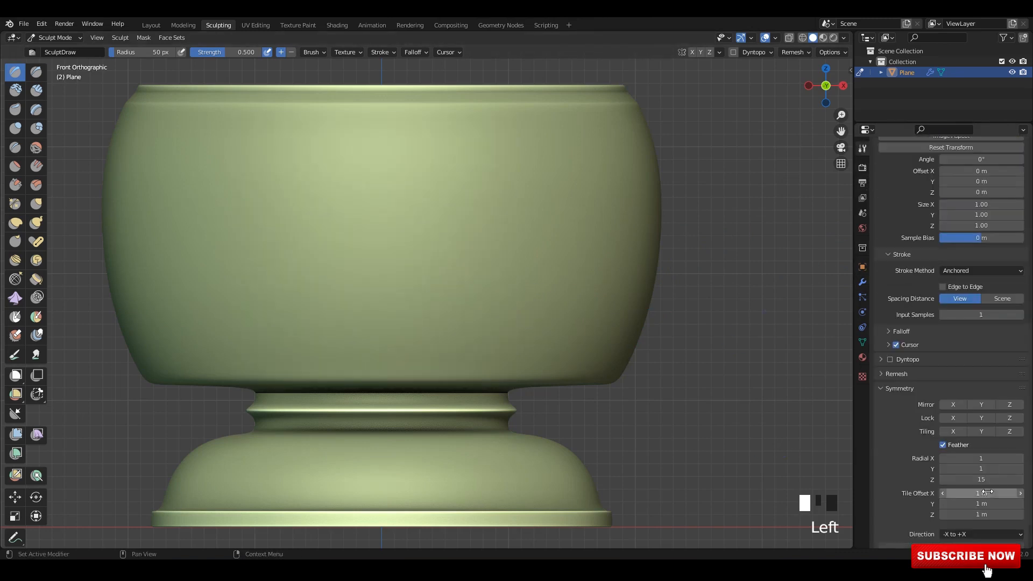
{"action": "left_click", "coordinate": [993, 480]}
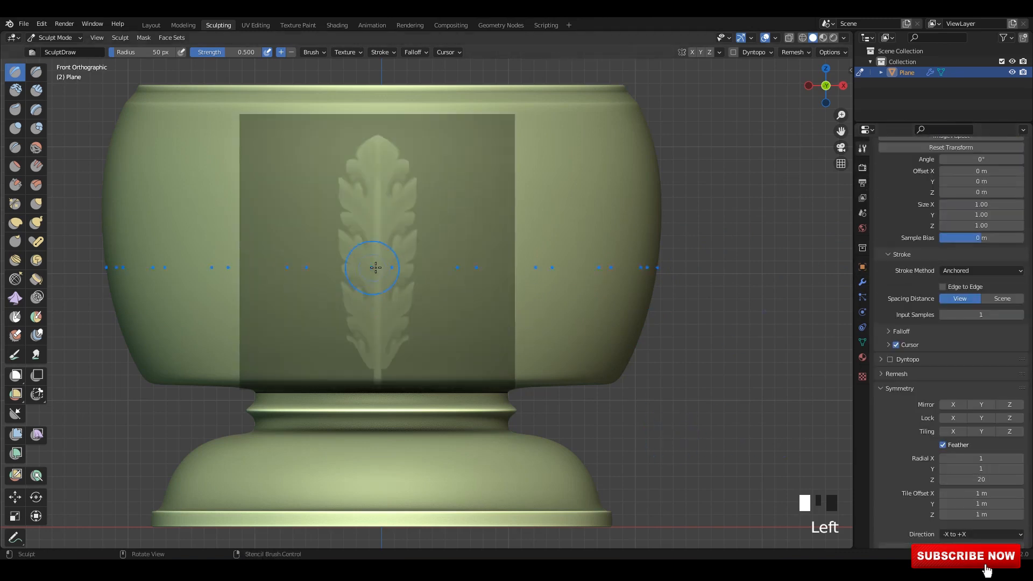
{"action": "right_click_drag", "start_coordinate": [375, 268], "coordinate": [428, 266], "text": "shift"}
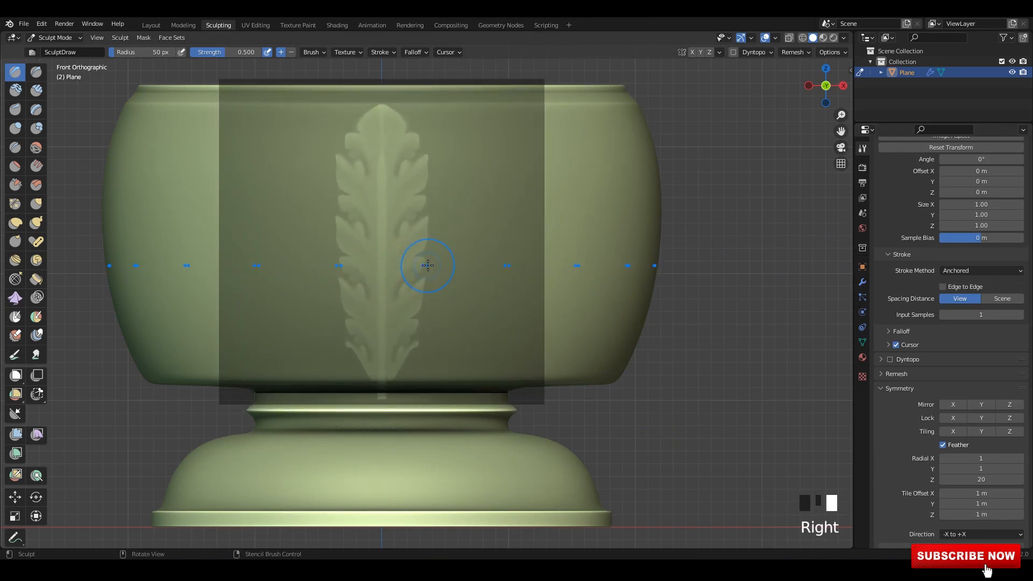
Try stamping a full-height ring of leaves around the bowl's body and undo it.
{"action": "left_click_drag", "start_coordinate": [381, 240], "coordinate": [597, 419]}
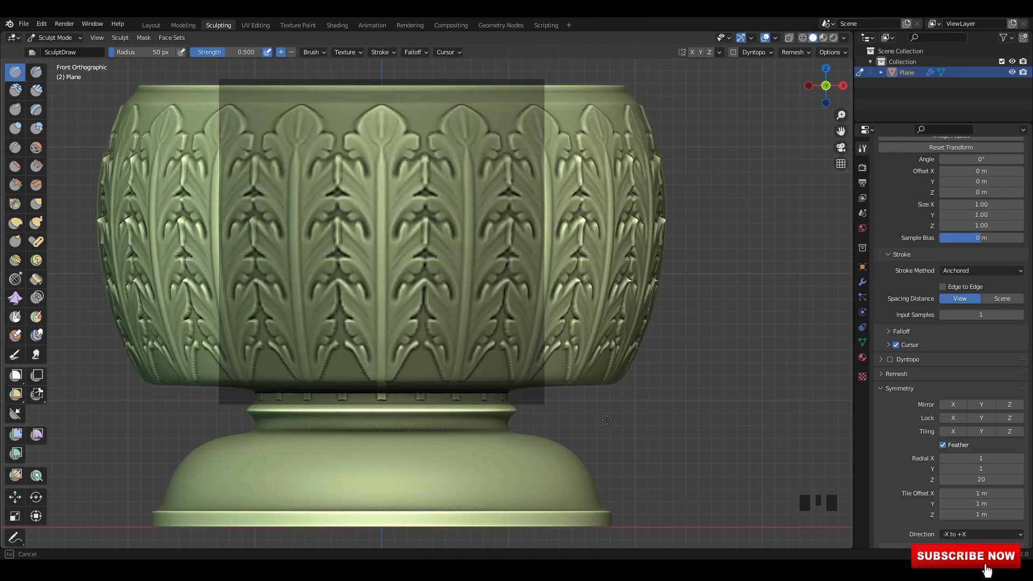
{"action": "left_click_drag", "start_coordinate": [470, 339], "coordinate": [382, 235]}
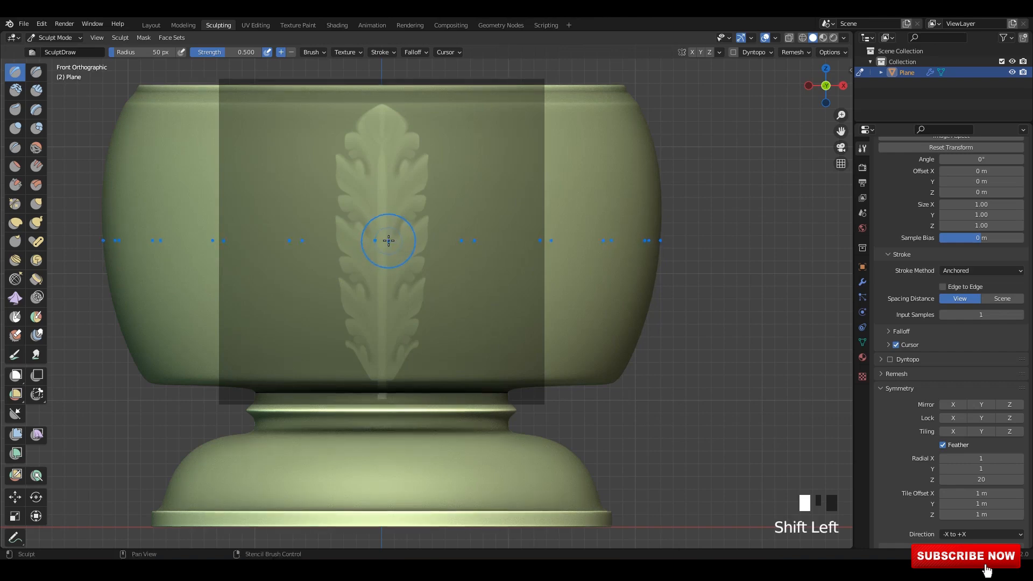
Set the Draw brush's strength to 0.709 and its falloff curve to Sphere.
{"action": "key", "text": "shift+f"}
{"action": "left_click", "coordinate": [549, 307]}
{"action": "left_click", "coordinate": [902, 331]}
{"action": "left_click", "coordinate": [953, 347]}
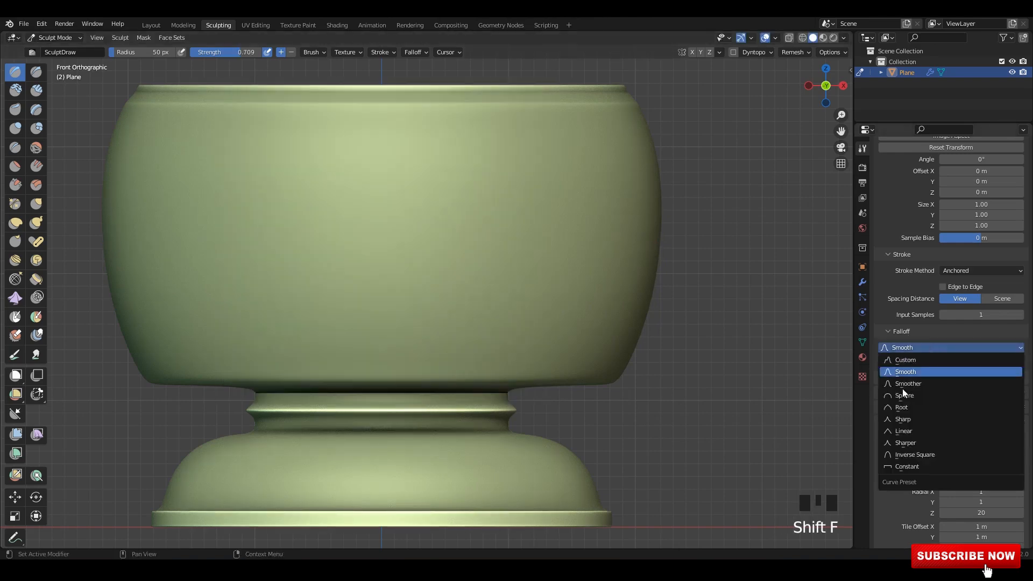
{"action": "left_click", "coordinate": [955, 376]}
Undo a small test stamp, stamp the leaf ring over the full height of the bowl's body, and move the stencil aside.
{"action": "mouse_move", "coordinate": [384, 248]}
{"action": "left_mouse_down"}
{"action": "mouse_move", "coordinate": [480, 392]}
{"action": "mouse_move", "coordinate": [373, 290]}
{"action": "left_mouse_up"}
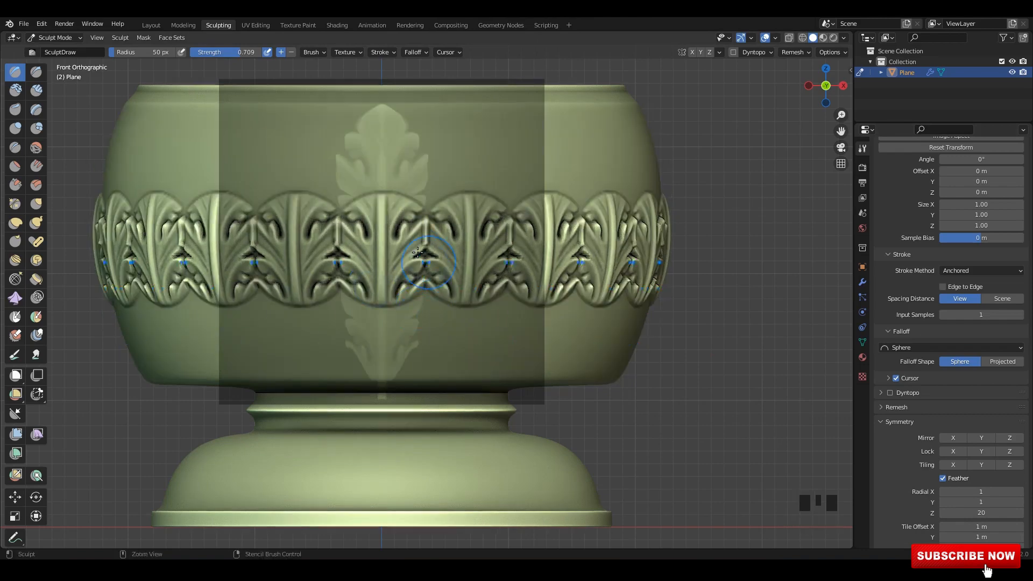
{"action": "key", "text": "ctrl+z"}
{"action": "mouse_move", "coordinate": [383, 233]}
{"action": "left_mouse_down"}
{"action": "mouse_move", "coordinate": [487, 233]}
{"action": "mouse_move", "coordinate": [462, 380]}
{"action": "left_mouse_up"}
{"action": "middle_click_drag", "start_coordinate": [462, 379], "coordinate": [377, 276]}
{"action": "left_click_drag", "start_coordinate": [377, 276], "coordinate": [377, 276], "text": "shift"}
{"action": "mouse_move", "coordinate": [472, 304]}
{"action": "middle_mouse_down"}
{"action": "mouse_move", "coordinate": [474, 323]}
{"action": "mouse_move", "coordinate": [474, 309]}
{"action": "mouse_move", "coordinate": [482, 320]}
{"action": "middle_mouse_up"}
{"action": "scroll", "coordinate": [474, 323], "scroll_direction": "down", "scroll_amount": 3}
{"action": "scroll", "coordinate": [474, 323], "scroll_direction": "up", "scroll_amount": 3}
{"action": "right_click_drag", "start_coordinate": [482, 319], "coordinate": [934, 440]}
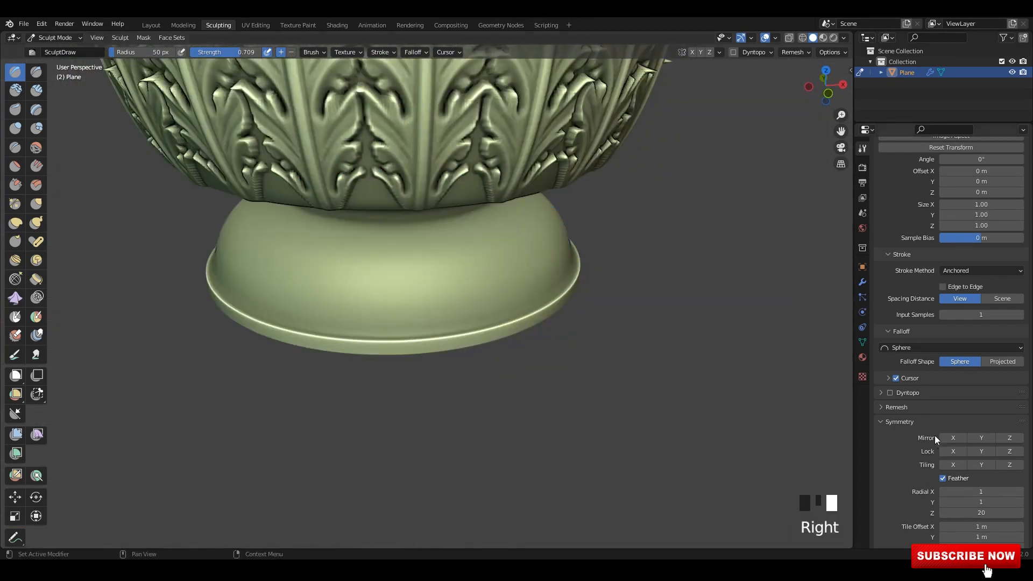
Replace the brush texture with the broad leaf image 31ffa207affa69...4f45e3af73.jpg and bring the pedestal base into front view.
{"action": "left_click", "coordinate": [862, 377]}
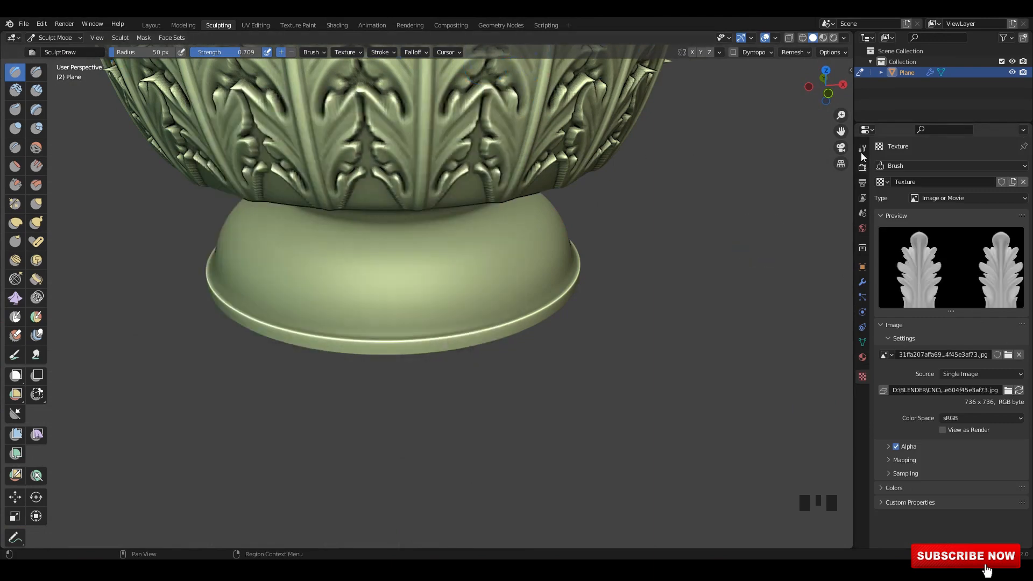
{"action": "left_click", "coordinate": [863, 148]}
{"action": "right_click_drag", "start_coordinate": [426, 299], "coordinate": [489, 309]}
{"action": "scroll", "coordinate": [528, 302], "scroll_direction": "up", "scroll_amount": 3}
{"action": "middle_click_drag", "start_coordinate": [488, 309], "coordinate": [528, 342], "text": "alt"}
{"action": "scroll", "coordinate": [489, 314], "scroll_direction": "up", "scroll_amount": 1}
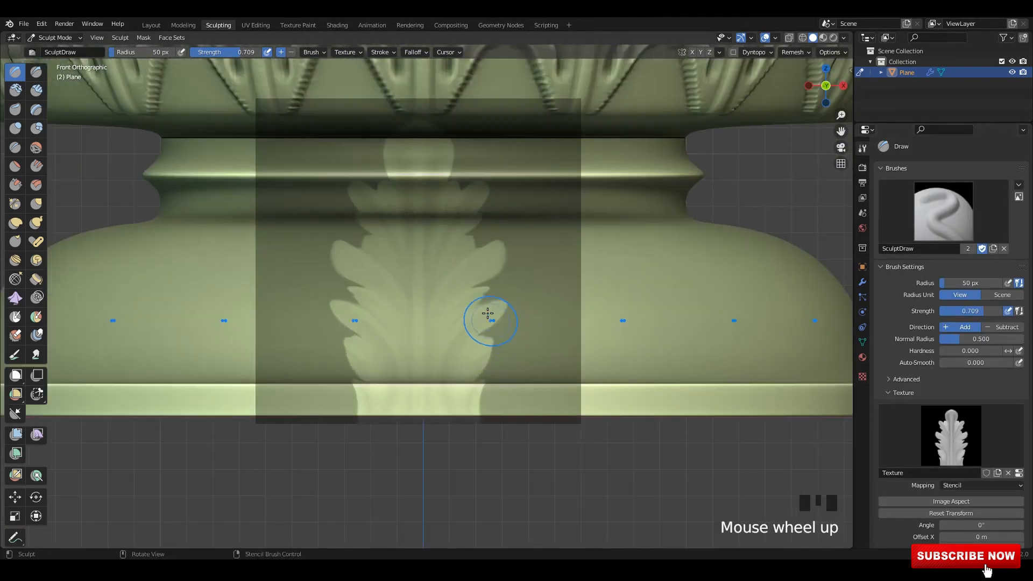
Shrink the leaf stencil, set its texture angle to 180° and position it over the front of the pedestal base.
{"action": "right_click_drag", "start_coordinate": [489, 313], "coordinate": [484, 292]}
{"action": "right_click_drag", "start_coordinate": [486, 293], "coordinate": [355, 244], "text": "shift"}
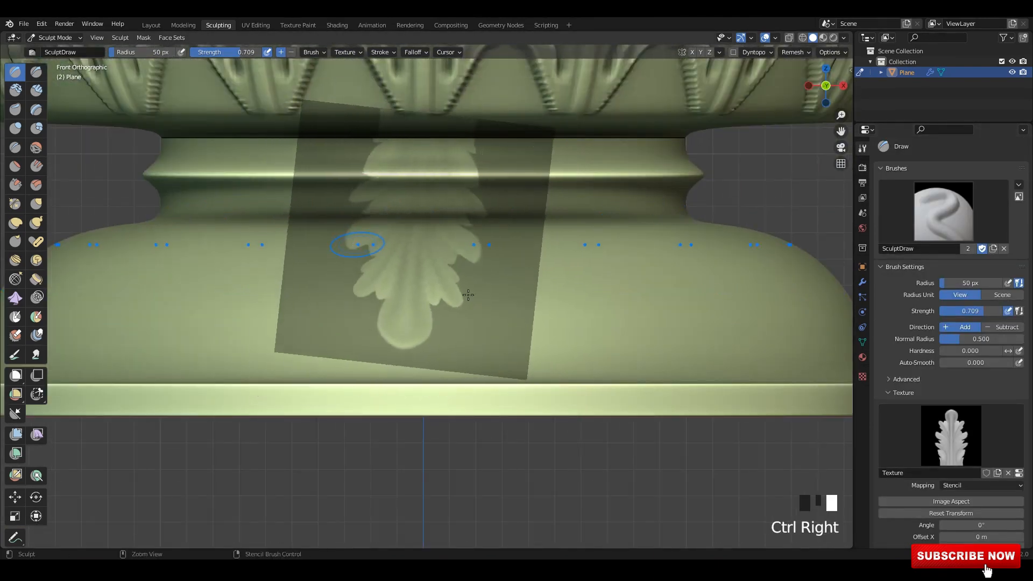
{"action": "scroll", "coordinate": [1025, 491], "scroll_direction": "down", "scroll_amount": 2}
{"action": "left_click", "coordinate": [997, 483]}
{"action": "type", "text": "180"}
{"action": "key", "text": "Return"}
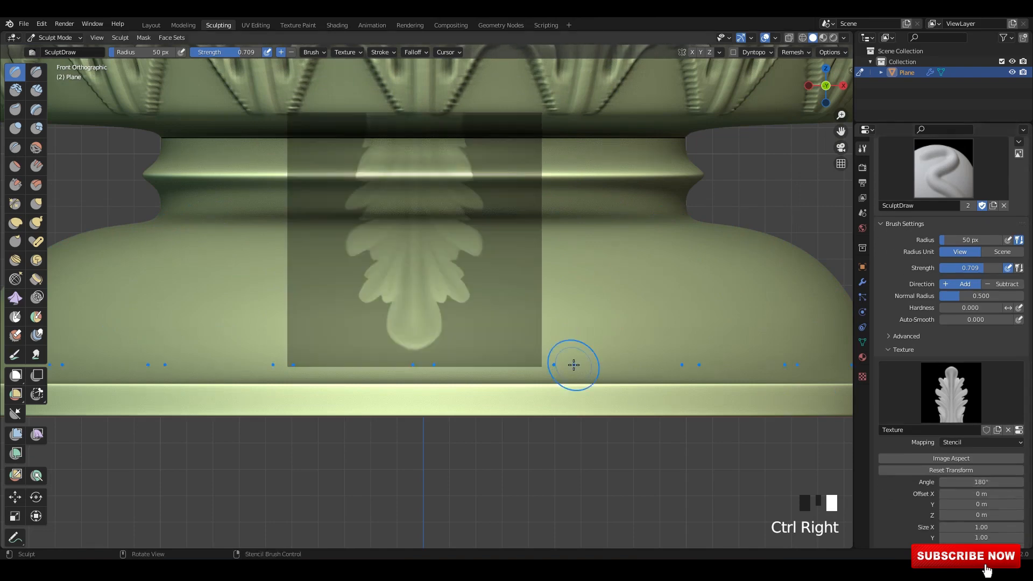
{"action": "right_click_drag", "start_coordinate": [572, 364], "coordinate": [473, 272]}
{"action": "middle_click_drag", "start_coordinate": [473, 272], "coordinate": [464, 267]}
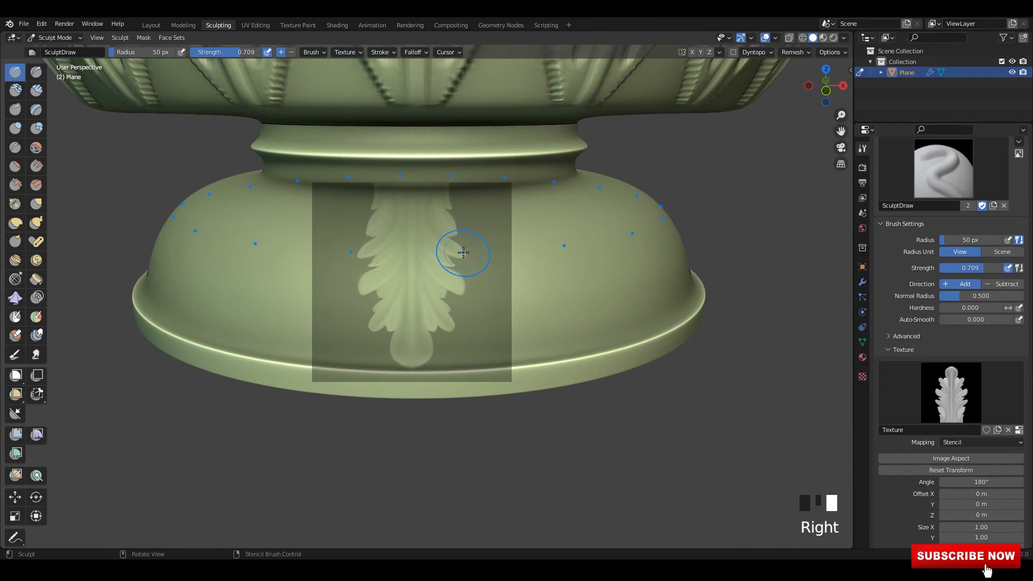
Undo a trial leaf stamp on the pedestal base and set the brush strength to 0.570.
{"action": "left_click_drag", "start_coordinate": [412, 249], "coordinate": [482, 394]}
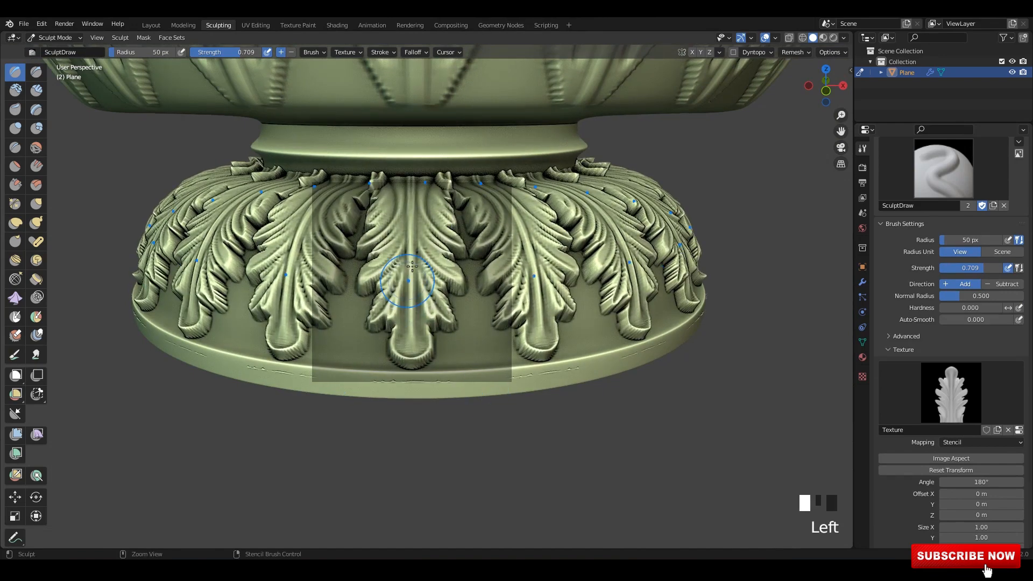
{"action": "key", "text": "ctrl+z"}
{"action": "left_click", "coordinate": [400, 244]}
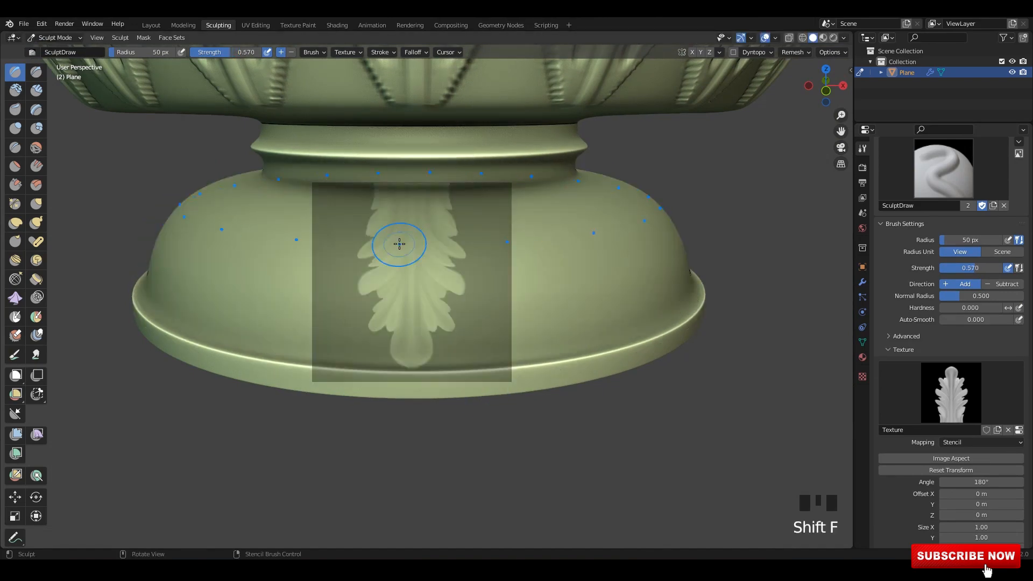
Stamp the ring of upside-down leaves around the pedestal base, move the stencil away and check the result.
{"action": "left_click_drag", "start_coordinate": [411, 241], "coordinate": [461, 390]}
{"action": "right_click_drag", "start_coordinate": [273, 116], "coordinate": [455, 341]}
{"action": "mouse_move", "coordinate": [454, 341]}
{"action": "middle_mouse_down"}
{"action": "mouse_move", "coordinate": [427, 309]}
{"action": "mouse_move", "coordinate": [410, 323]}
{"action": "middle_mouse_up"}
{"action": "mouse_move", "coordinate": [410, 323]}
{"action": "left_mouse_down", "text": "shift"}
{"action": "mouse_move", "coordinate": [368, 335]}
{"action": "mouse_move", "coordinate": [358, 311]}
{"action": "left_mouse_up", "text": "shift"}
{"action": "scroll", "coordinate": [355, 309], "scroll_direction": "up", "scroll_amount": 1}
{"action": "scroll", "coordinate": [358, 311], "scroll_direction": "down", "scroll_amount": 8}
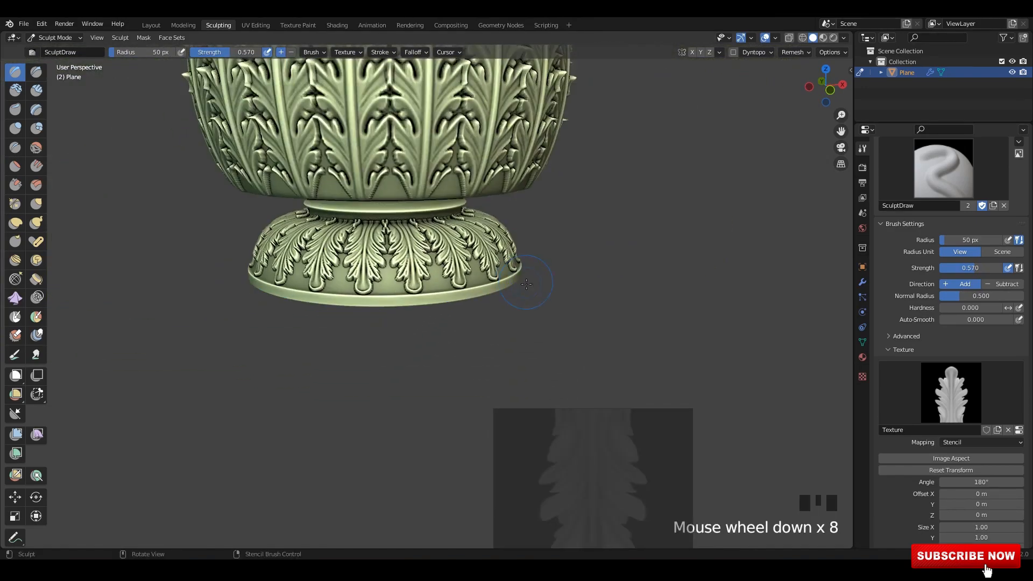
Select the Draw Sharp brush in subtract direction and try a groove along the bowl's lower edge.
{"action": "mouse_move", "coordinate": [519, 289]}
{"action": "middle_mouse_down", "text": "alt"}
{"action": "mouse_move", "coordinate": [544, 235]}
{"action": "mouse_move", "coordinate": [487, 277]}
{"action": "mouse_move", "coordinate": [506, 307]}
{"action": "mouse_move", "coordinate": [454, 250]}
{"action": "mouse_move", "coordinate": [447, 269]}
{"action": "middle_mouse_up", "text": "alt"}
{"action": "scroll", "coordinate": [490, 266], "scroll_direction": "down", "scroll_amount": 4}
{"action": "scroll", "coordinate": [479, 296], "scroll_direction": "up", "scroll_amount": 5}
{"action": "scroll", "coordinate": [454, 249], "scroll_direction": "up", "scroll_amount": 1}
{"action": "middle_click_drag", "start_coordinate": [446, 270], "coordinate": [442, 218], "text": "shift"}
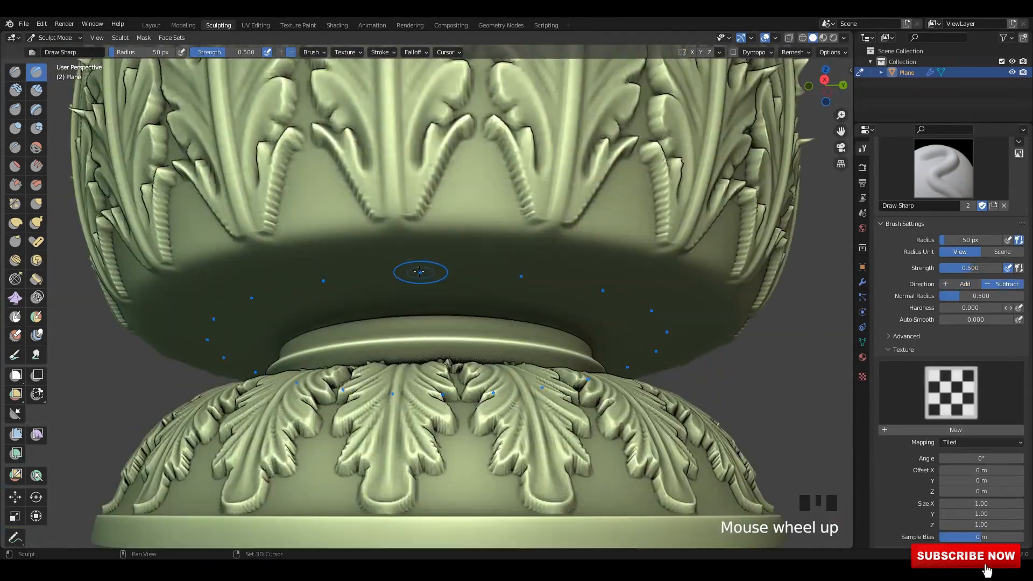
{"action": "middle_click_drag", "start_coordinate": [473, 301], "coordinate": [491, 318], "text": "alt"}
{"action": "scroll", "coordinate": [491, 318], "scroll_direction": "up", "scroll_amount": 2}
{"action": "scroll", "coordinate": [490, 318], "scroll_direction": "up", "scroll_amount": 2}
{"action": "mouse_move", "coordinate": [436, 353]}
{"action": "middle_mouse_down", "text": "shift"}
{"action": "mouse_move", "coordinate": [450, 297]}
{"action": "mouse_move", "coordinate": [431, 298]}
{"action": "mouse_move", "coordinate": [388, 242]}
{"action": "middle_mouse_up", "text": "shift"}
{"action": "scroll", "coordinate": [429, 299], "scroll_direction": "up", "scroll_amount": 3}
{"action": "left_click_drag", "start_coordinate": [387, 243], "coordinate": [538, 251]}
Set the radial Z symmetry count to 32 and undo two trial strokes at the bowl's lower edge.
{"action": "scroll", "coordinate": [506, 269], "scroll_direction": "down", "scroll_amount": 3}
{"action": "middle_click_drag", "start_coordinate": [487, 282], "coordinate": [457, 288]}
{"action": "scroll", "coordinate": [939, 475], "scroll_direction": "down", "scroll_amount": 15}
{"action": "mouse_move", "coordinate": [981, 441]}
{"action": "left_mouse_down"}
{"action": "mouse_move", "coordinate": [1001, 440]}
{"action": "mouse_move", "coordinate": [990, 441]}
{"action": "left_mouse_up"}
{"action": "scroll", "coordinate": [397, 252], "scroll_direction": "up", "scroll_amount": 2}
{"action": "scroll", "coordinate": [398, 252], "scroll_direction": "up", "scroll_amount": 1}
{"action": "left_click", "coordinate": [362, 251]}
{"action": "key", "text": "ctrl+z"}
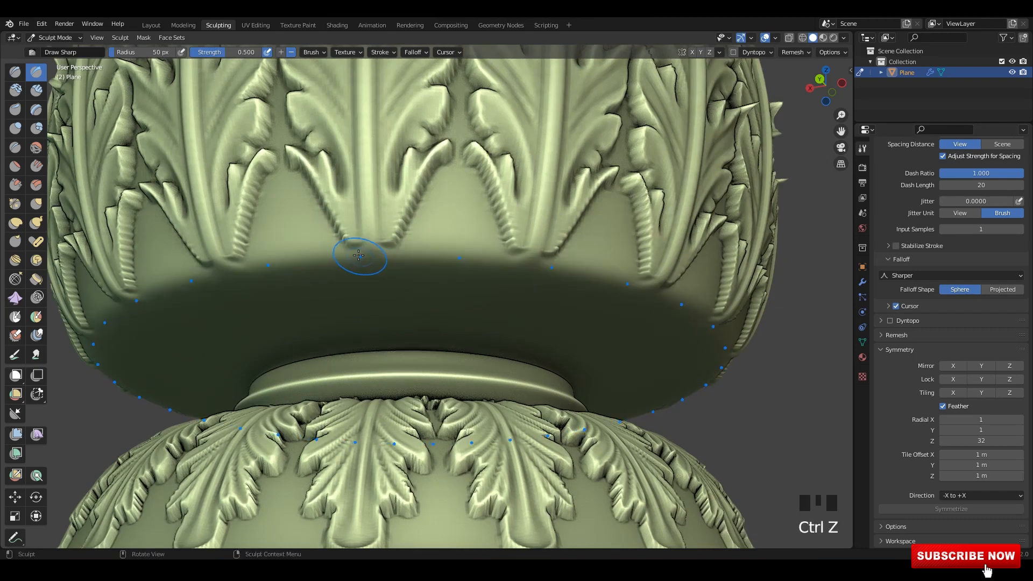
{"action": "left_click_drag", "start_coordinate": [362, 253], "coordinate": [372, 283]}
{"action": "key", "text": "ctrl+z"}
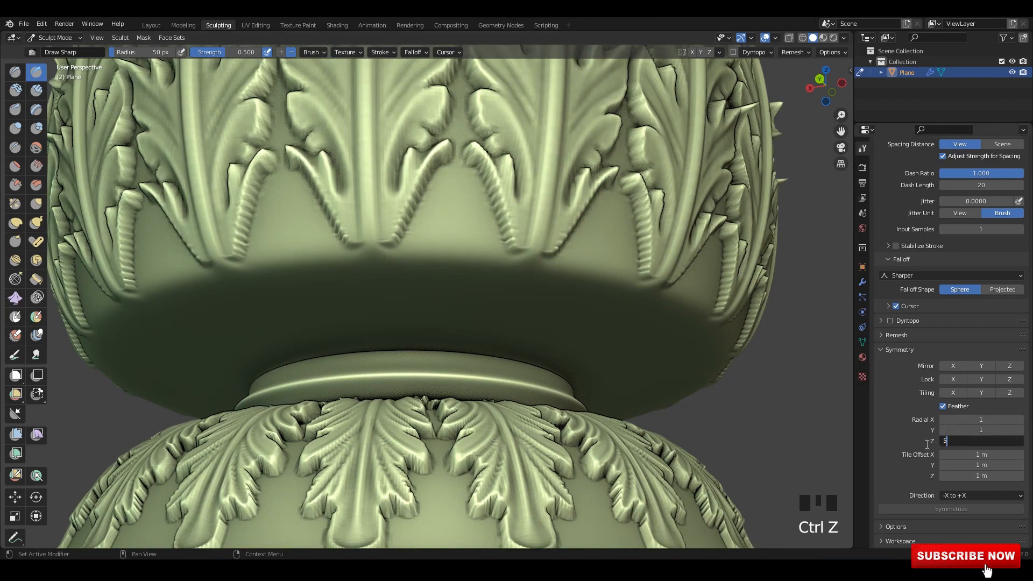
Set the radial Z symmetry count to 50 and undo a trial groove between the lower leaf tips.
{"action": "middle_click_drag", "start_coordinate": [399, 242], "coordinate": [417, 241]}
{"action": "middle_click_drag", "start_coordinate": [416, 242], "coordinate": [428, 255], "text": "shift"}
{"action": "scroll", "coordinate": [380, 265], "scroll_direction": "up", "scroll_amount": 1}
{"action": "left_click_drag", "start_coordinate": [397, 249], "coordinate": [422, 211]}
{"action": "key", "text": "ctrl+z"}
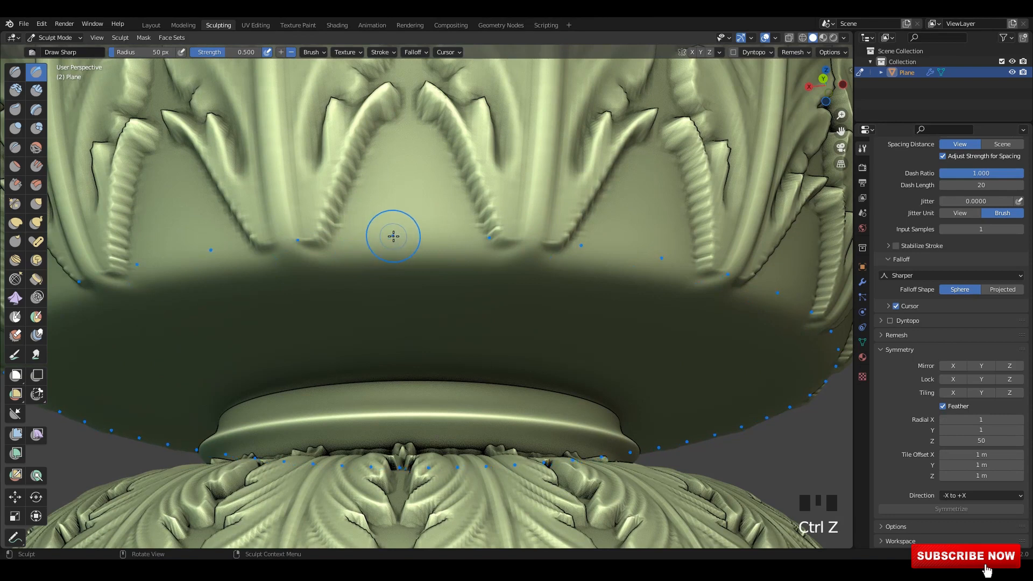
Carve a groove around the bowl's lower edge beneath the leaf tips using straight line strokes.
{"action": "left_click", "coordinate": [335, 255]}
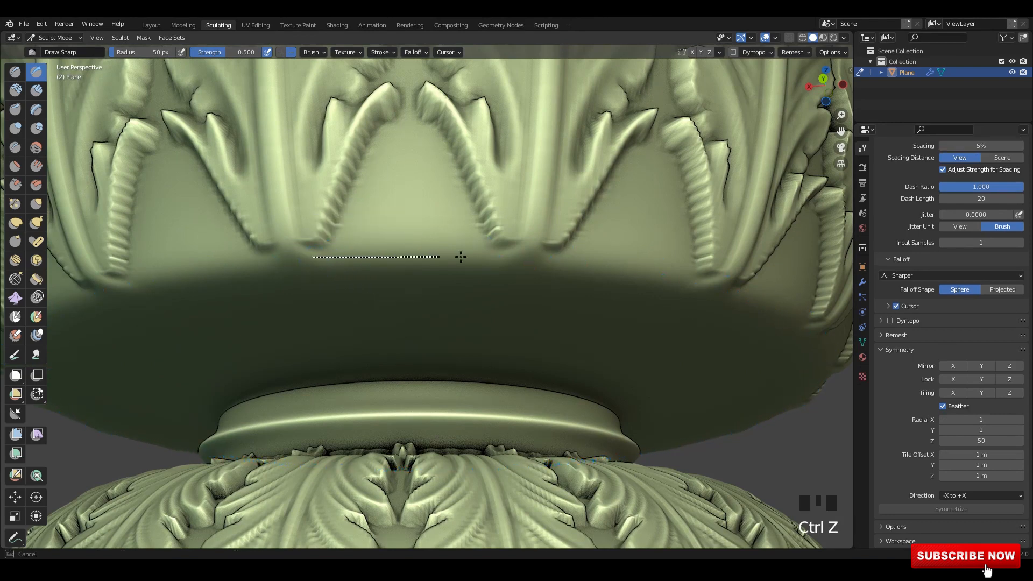
{"action": "left_click_drag", "start_coordinate": [506, 255], "coordinate": [445, 253]}
{"action": "left_click_drag", "start_coordinate": [444, 253], "coordinate": [479, 252], "text": "shift"}
Try a straight vertical stroke for flutes around the neck between bowl and base, and undo it.
{"action": "scroll", "coordinate": [474, 250], "scroll_direction": "down", "scroll_amount": 4}
{"action": "mouse_move", "coordinate": [469, 250]}
{"action": "middle_mouse_down"}
{"action": "mouse_move", "coordinate": [438, 224]}
{"action": "mouse_move", "coordinate": [451, 335]}
{"action": "mouse_move", "coordinate": [430, 323]}
{"action": "middle_mouse_up"}
{"action": "scroll", "coordinate": [408, 226], "scroll_direction": "up", "scroll_amount": 3}
{"action": "middle_click_drag", "start_coordinate": [374, 184], "coordinate": [383, 235], "text": "shift"}
{"action": "left_click_drag", "start_coordinate": [384, 233], "coordinate": [385, 309]}
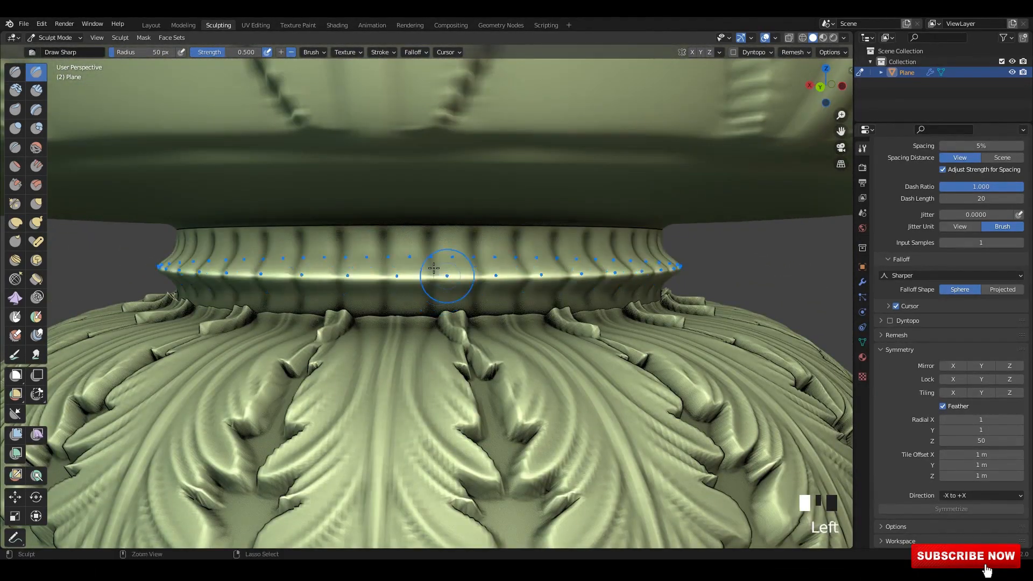
{"action": "key", "text": "ctrl+z"}
Carve vertical flutes around the full height of the neck with straight strokes in the left orthographic view.
{"action": "mouse_move", "coordinate": [450, 276]}
{"action": "middle_mouse_down", "text": "alt"}
{"action": "mouse_move", "coordinate": [492, 272]}
{"action": "mouse_move", "coordinate": [377, 286]}
{"action": "middle_mouse_up", "text": "alt"}
{"action": "scroll", "coordinate": [377, 286], "scroll_direction": "up", "scroll_amount": 1}
{"action": "key", "text": "alt+z"}
{"action": "key", "text": "alt+z"}
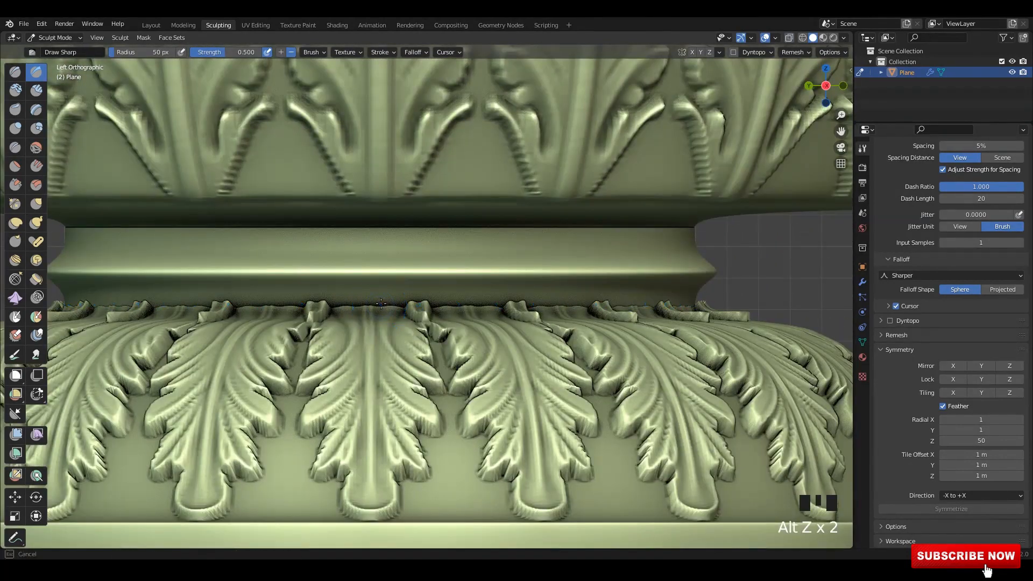
{"action": "left_click_drag", "start_coordinate": [377, 226], "coordinate": [377, 228]}
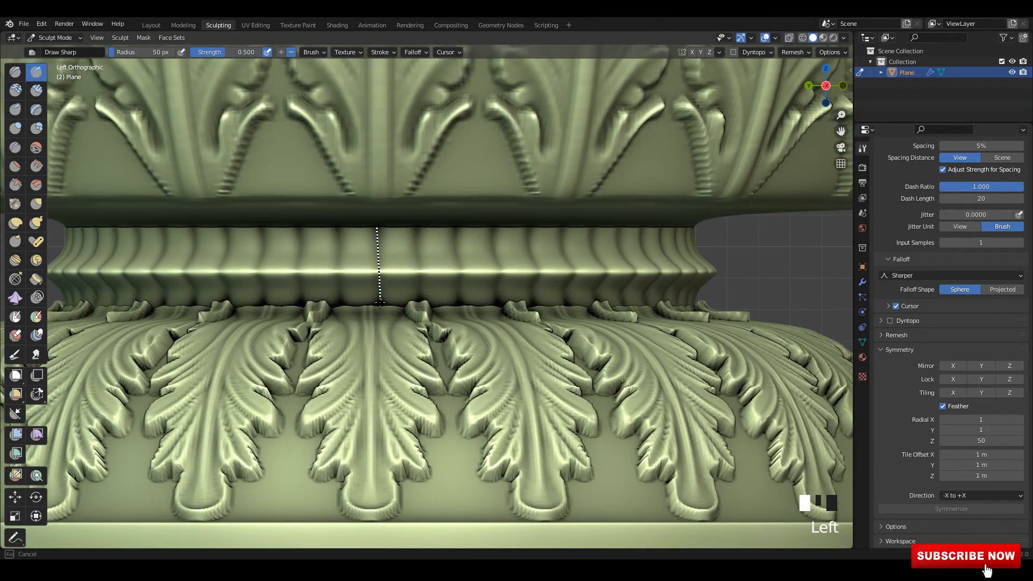
{"action": "left_click_drag", "start_coordinate": [380, 305], "coordinate": [380, 303]}
{"action": "left_click_drag", "start_coordinate": [377, 233], "coordinate": [377, 231]}
{"action": "scroll", "coordinate": [371, 302], "scroll_direction": "down", "scroll_amount": 4}
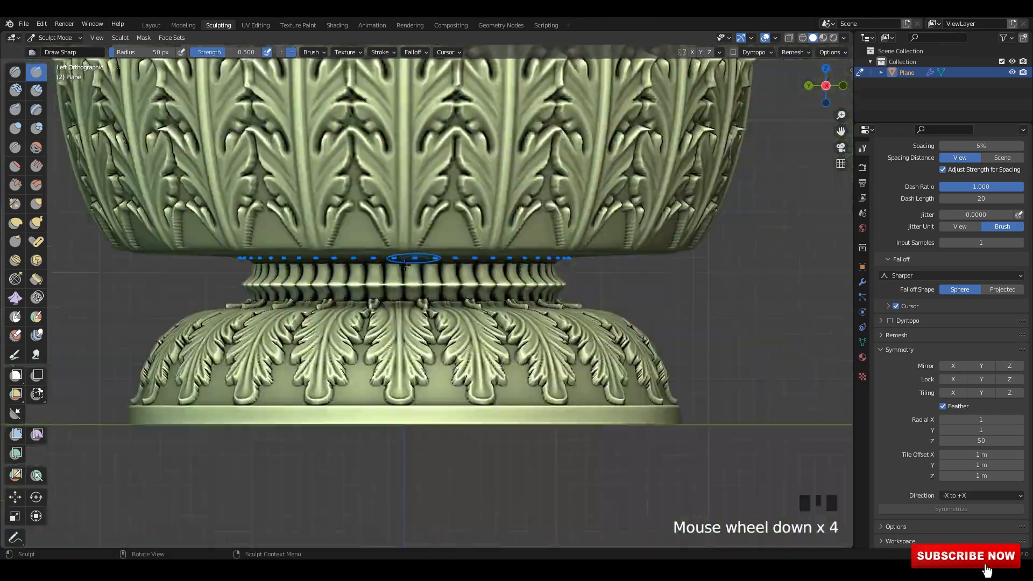
Try a vertical groove on the bowl's top rim in the front view and undo it.
{"action": "scroll", "coordinate": [425, 226], "scroll_direction": "down", "scroll_amount": 1}
{"action": "mouse_move", "coordinate": [415, 275]}
{"action": "middle_mouse_down"}
{"action": "mouse_move", "coordinate": [425, 226]}
{"action": "mouse_move", "coordinate": [339, 298]}
{"action": "middle_mouse_up"}
{"action": "scroll", "coordinate": [339, 307], "scroll_direction": "down", "scroll_amount": 3}
{"action": "scroll", "coordinate": [453, 232], "scroll_direction": "up", "scroll_amount": 3}
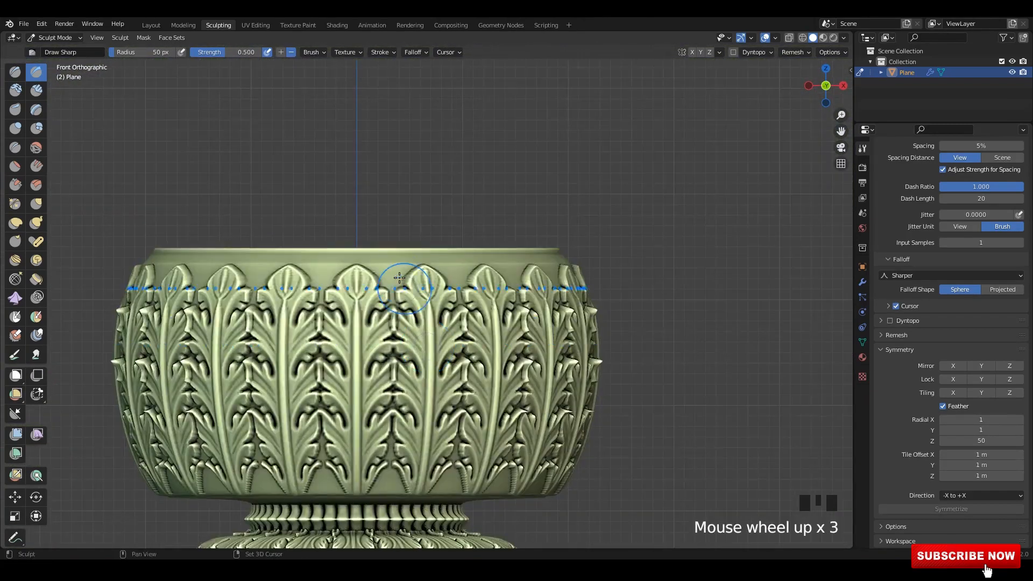
{"action": "left_click_drag", "start_coordinate": [383, 271], "coordinate": [382, 271]}
{"action": "key", "text": "ctrl+z"}
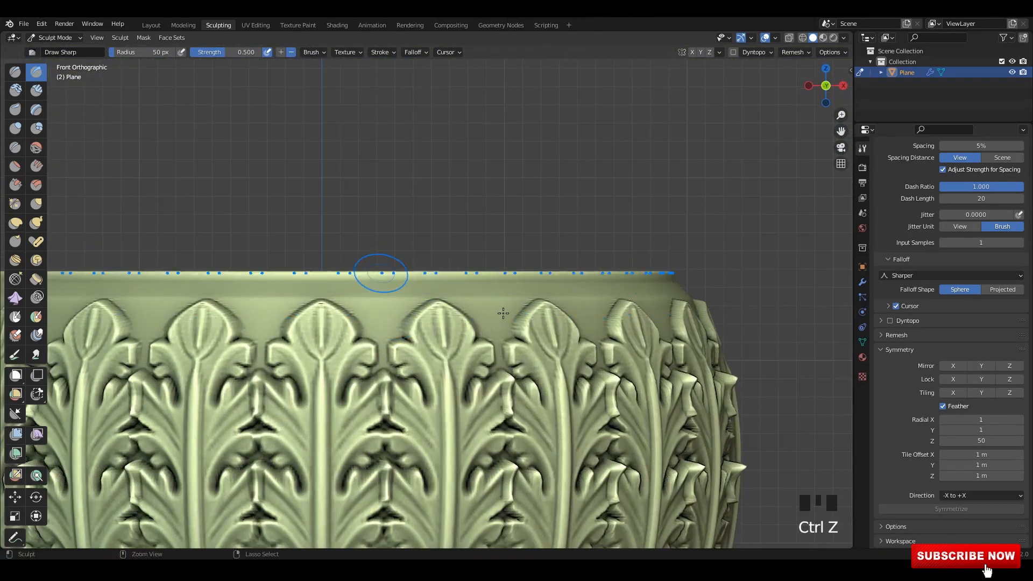
Set the radial Z symmetry count to 64 and carve vertical flutes around the bowl's top rim.
{"action": "double_click", "coordinate": [976, 441]}
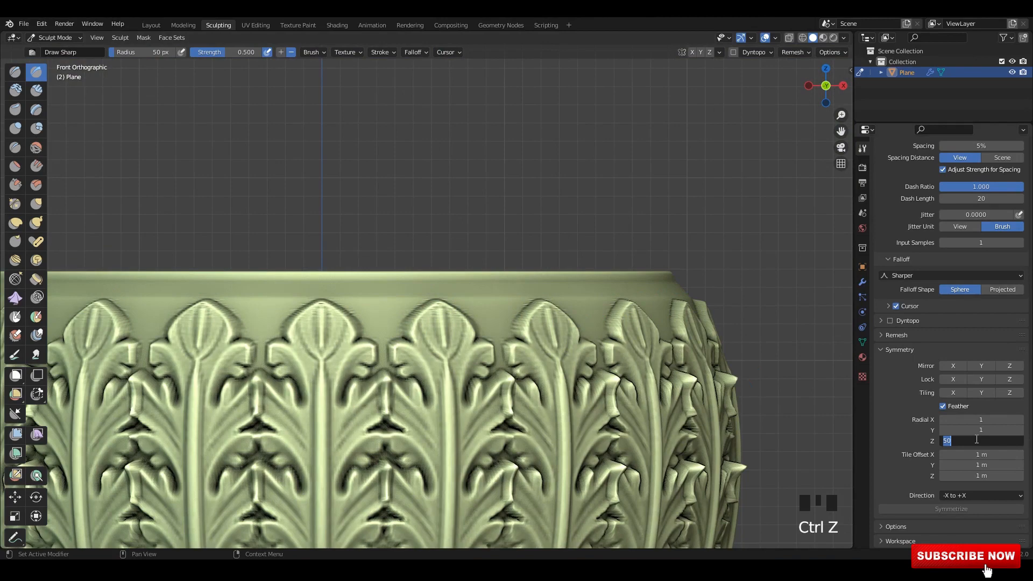
{"action": "key", "text": "Return"}
{"action": "scroll", "coordinate": [439, 293], "scroll_direction": "up", "scroll_amount": 1, "text": "shift"}
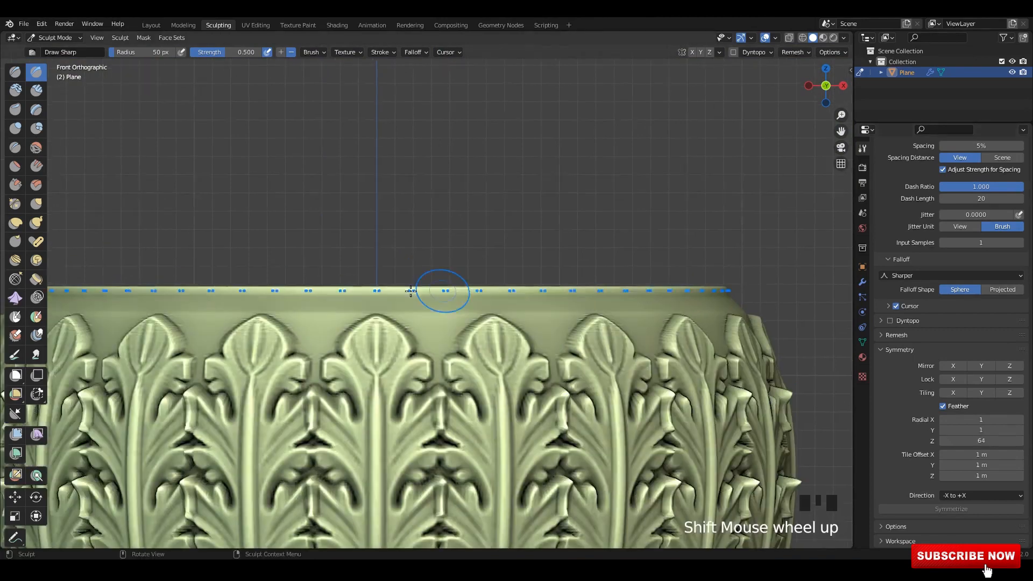
{"action": "scroll", "coordinate": [391, 300], "scroll_direction": "up", "scroll_amount": 1}
{"action": "key", "text": "ctrl+z"}
{"action": "left_click_drag", "start_coordinate": [386, 285], "coordinate": [388, 318]}
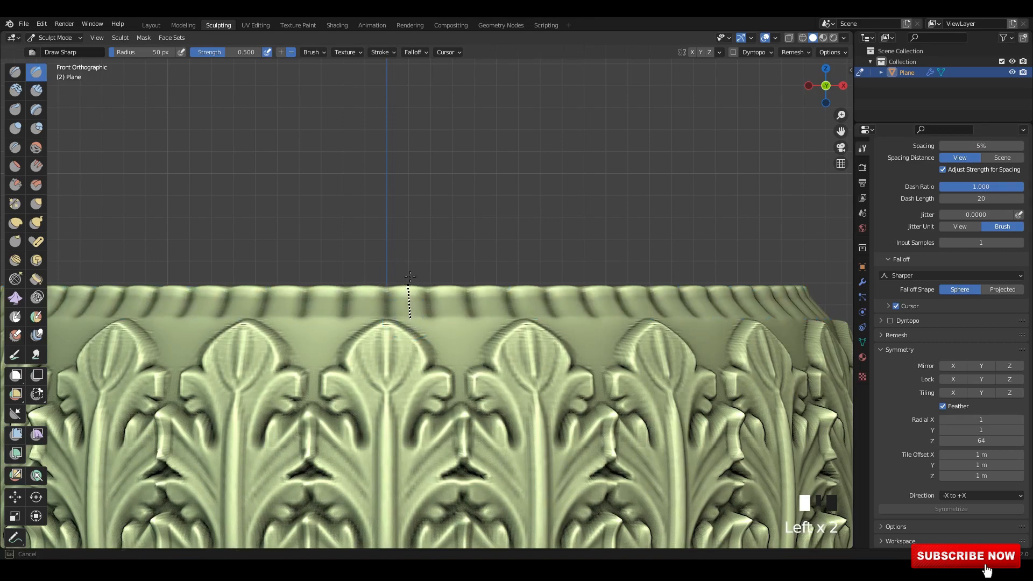
{"action": "left_click_drag", "start_coordinate": [410, 276], "coordinate": [410, 276]}
Carve vertical flutes around the flat bottom band of the pedestal base in the back orthographic view.
{"action": "scroll", "coordinate": [439, 277], "scroll_direction": "down", "scroll_amount": 6}
{"action": "middle_click_drag", "start_coordinate": [440, 278], "coordinate": [458, 328]}
{"action": "mouse_move", "coordinate": [468, 317]}
{"action": "middle_mouse_down"}
{"action": "mouse_move", "coordinate": [495, 301]}
{"action": "mouse_move", "coordinate": [515, 319]}
{"action": "middle_mouse_up"}
{"action": "scroll", "coordinate": [511, 323], "scroll_direction": "down", "scroll_amount": 2}
{"action": "mouse_move", "coordinate": [506, 403]}
{"action": "middle_mouse_down", "text": "shift"}
{"action": "mouse_move", "coordinate": [477, 313]}
{"action": "mouse_move", "coordinate": [452, 315]}
{"action": "middle_mouse_up", "text": "shift"}
{"action": "scroll", "coordinate": [476, 312], "scroll_direction": "up", "scroll_amount": 4}
{"action": "middle_click_drag", "start_coordinate": [452, 315], "coordinate": [419, 307], "text": "shift"}
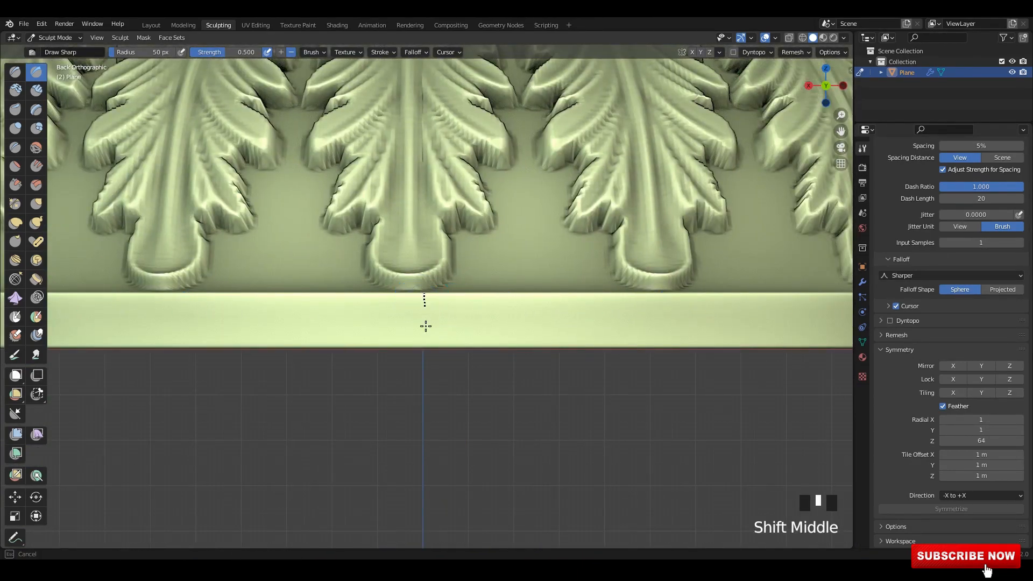
{"action": "left_click_drag", "start_coordinate": [426, 350], "coordinate": [385, 350]}
{"action": "left_click", "coordinate": [386, 343], "text": "ctrl"}
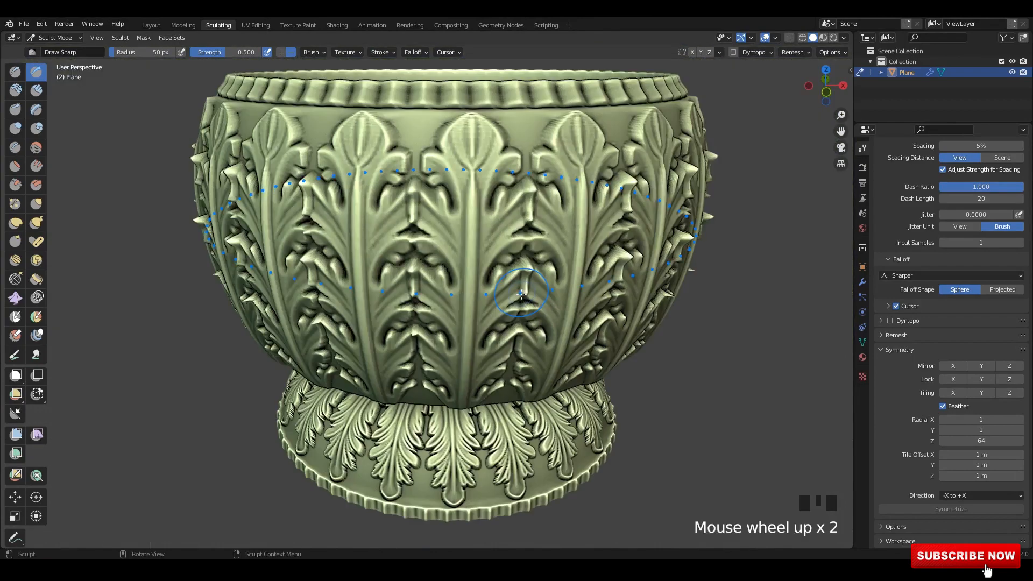
Check the fluted rim, neck and base, and switch to the Layout workspace in left orthographic view.
{"action": "middle_click_drag", "start_coordinate": [518, 298], "coordinate": [442, 172], "text": "shift"}
{"action": "scroll", "coordinate": [439, 324], "scroll_direction": "up", "scroll_amount": 1}
{"action": "middle_click_drag", "start_coordinate": [439, 324], "coordinate": [460, 344]}
{"action": "scroll", "coordinate": [440, 360], "scroll_direction": "down", "scroll_amount": 1}
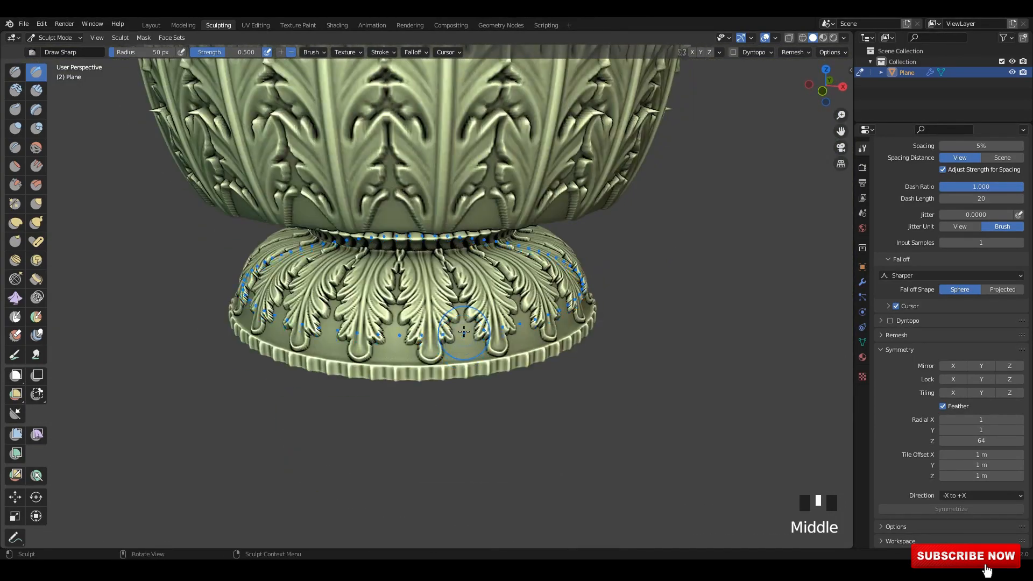
{"action": "scroll", "coordinate": [485, 275], "scroll_direction": "down", "scroll_amount": 3}
{"action": "middle_click_drag", "start_coordinate": [485, 275], "coordinate": [259, 84]}
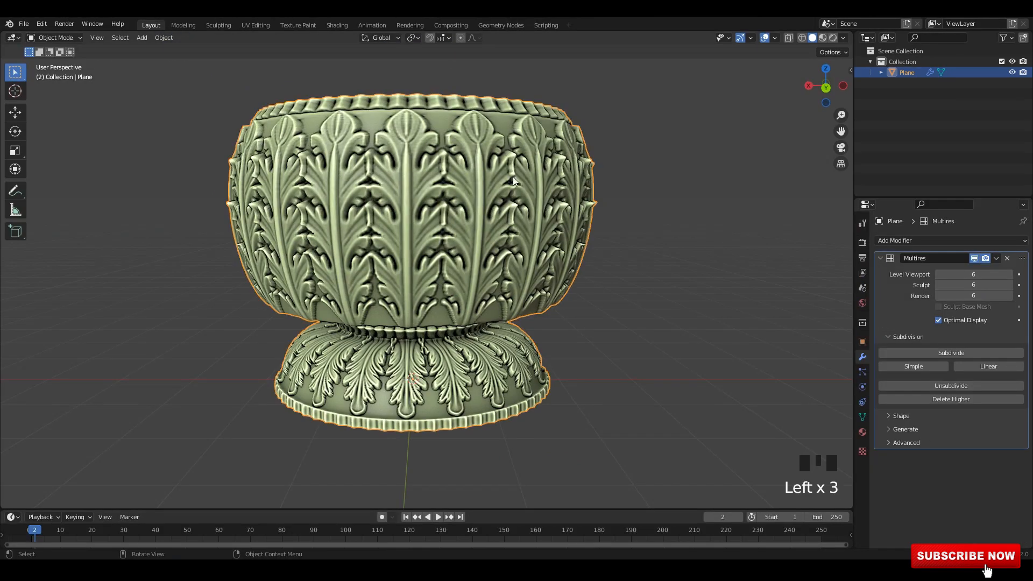
{"action": "key", "text": "grave"}
{"action": "left_click", "coordinate": [556, 238]}
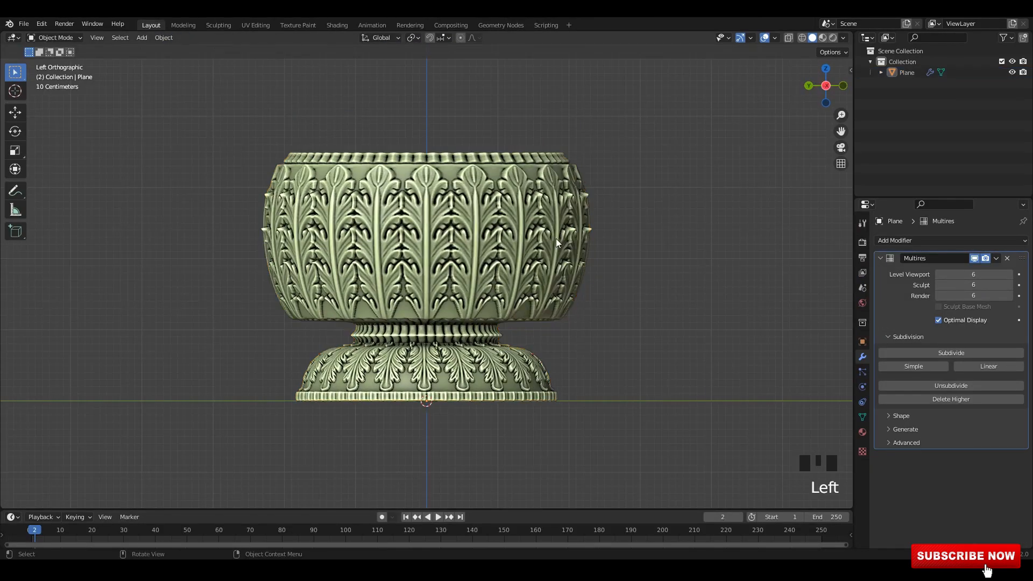
Lower the bowl's Multires viewport level to 1 and raise it to 2.
{"action": "key", "text": "ctrl+a"}
{"action": "left_click", "coordinate": [680, 245]}
{"action": "middle_click_drag", "start_coordinate": [677, 247], "coordinate": [646, 248]}
{"action": "left_click", "coordinate": [981, 262]}
{"action": "left_click", "coordinate": [880, 259]}
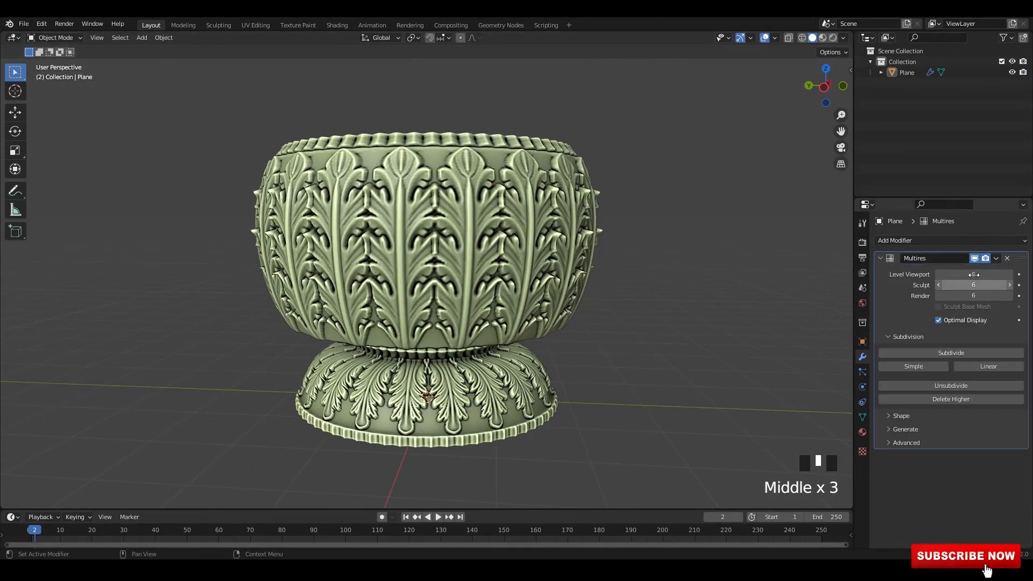
{"action": "left_click", "coordinate": [974, 275]}
{"action": "type", "text": "1"}
{"action": "key", "text": "Return"}
{"action": "middle_click_drag", "start_coordinate": [621, 249], "coordinate": [646, 252]}
{"action": "middle_click_drag", "start_coordinate": [645, 252], "coordinate": [616, 245]}
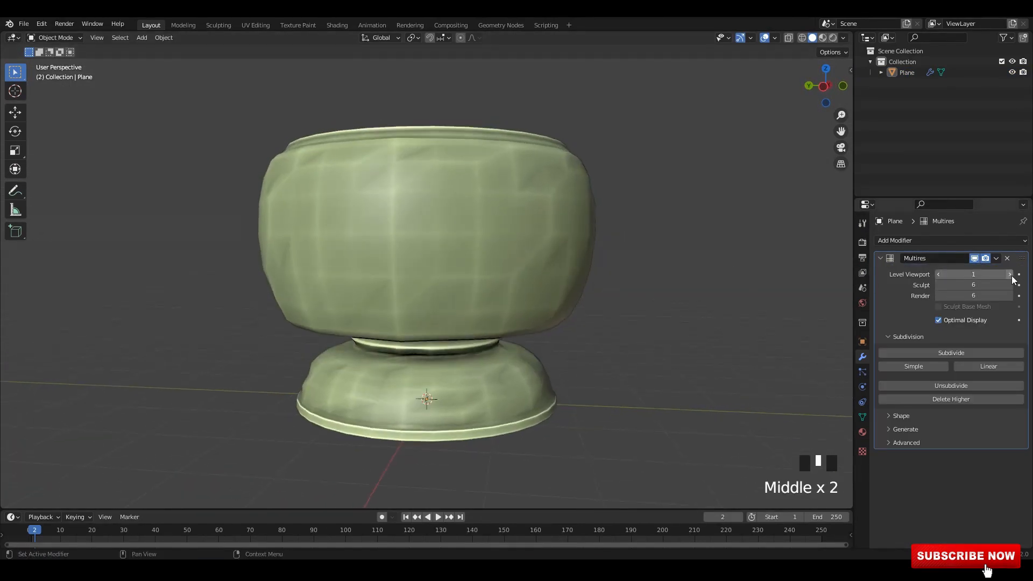
{"action": "left_click", "coordinate": [1010, 275]}
{"action": "mouse_move", "coordinate": [549, 228]}
{"action": "middle_mouse_down"}
{"action": "mouse_move", "coordinate": [482, 217]}
{"action": "mouse_move", "coordinate": [532, 230]}
{"action": "mouse_move", "coordinate": [503, 231]}
{"action": "middle_mouse_up"}
Select the low-detail bowl and export it as FBX over Lp.fbx, limited to selected objects.
{"action": "left_click", "coordinate": [483, 217]}
{"action": "right_click", "coordinate": [533, 230]}
{"action": "key", "text": "F4"}
{"action": "mouse_move", "coordinate": [454, 298]}
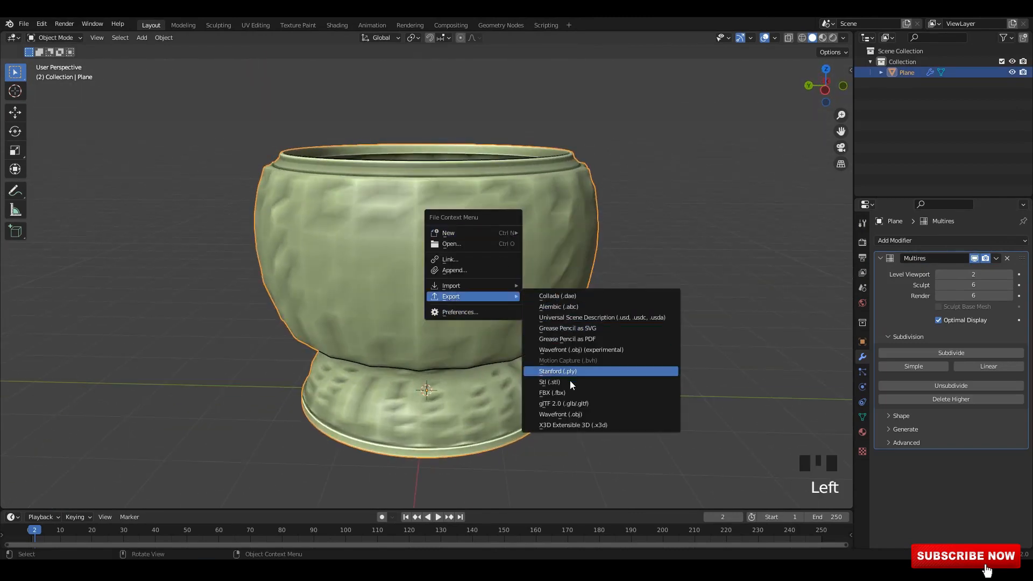
{"action": "left_click", "coordinate": [560, 393]}
{"action": "left_click", "coordinate": [367, 283]}
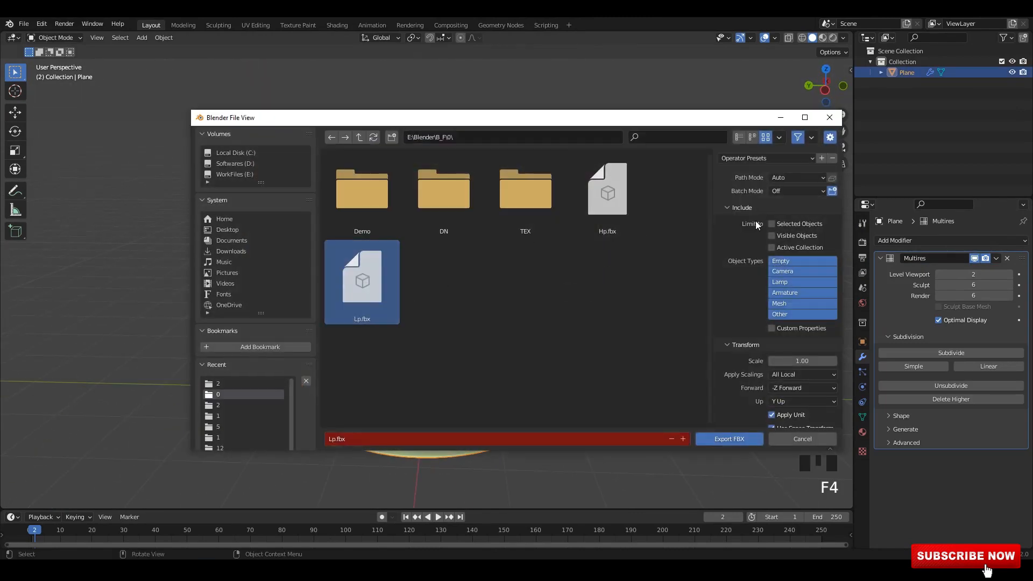
{"action": "left_click", "coordinate": [729, 439]}
Set the Multires viewport level to 6 and export the selected bowl as FBX over Hp.fbx.
{"action": "middle_click_drag", "start_coordinate": [418, 231], "coordinate": [426, 233]}
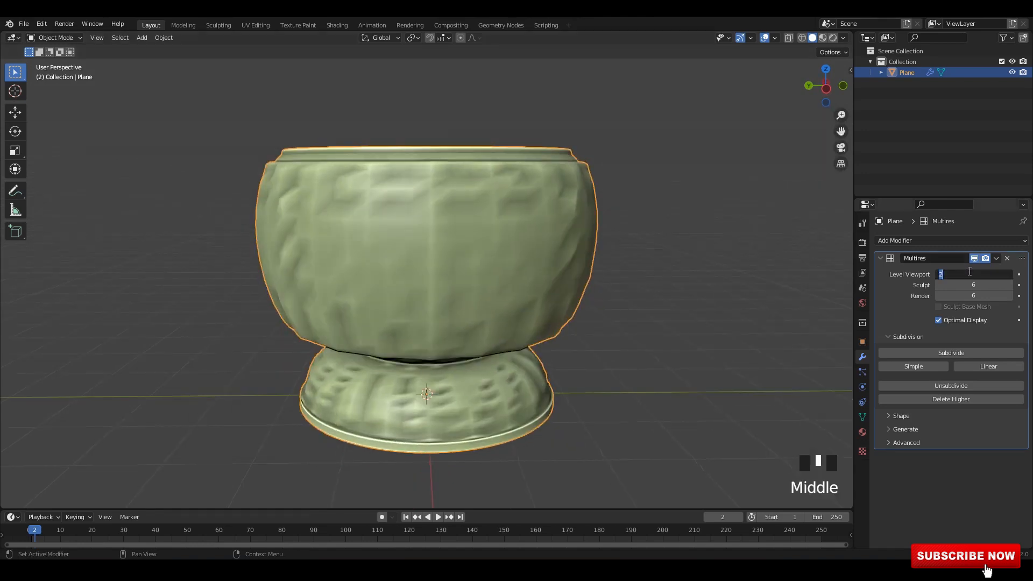
{"action": "double_click", "coordinate": [739, 287]}
{"action": "left_click", "coordinate": [499, 238]}
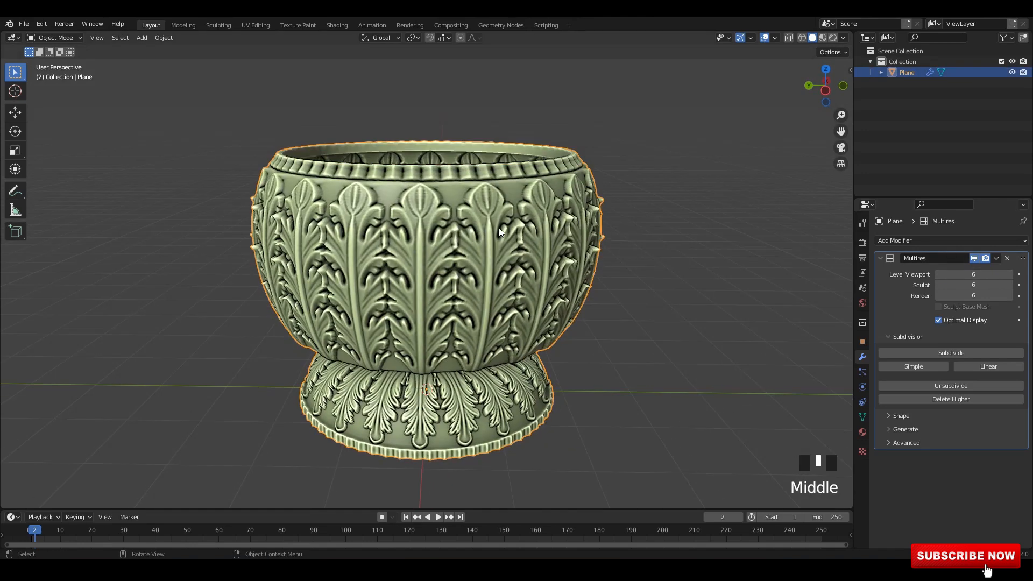
{"action": "key", "text": "F4"}
{"action": "left_click", "coordinate": [560, 323]}
{"action": "left_click", "coordinate": [591, 244]}
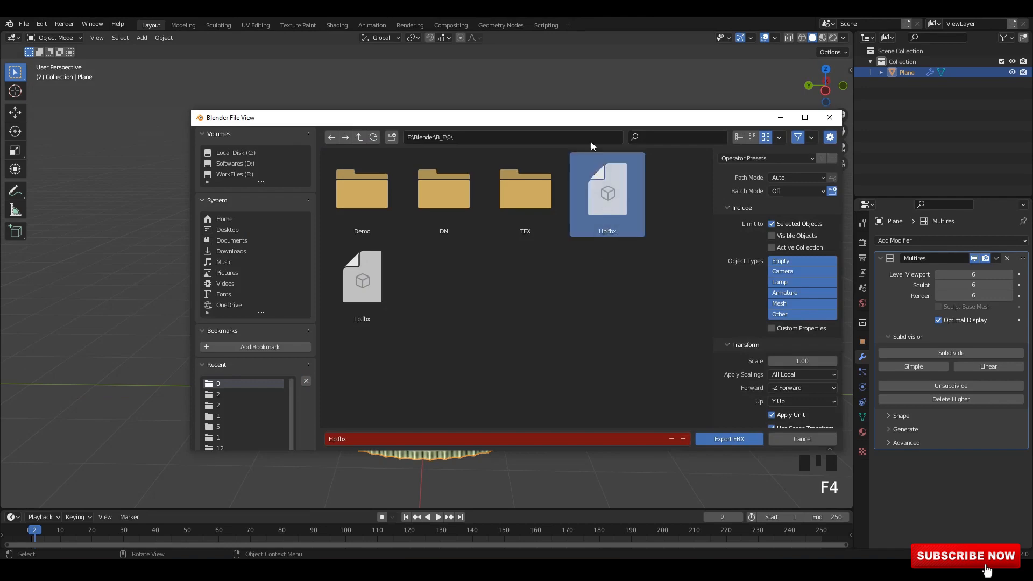
{"action": "left_click_drag", "start_coordinate": [592, 120], "coordinate": [587, 140]}
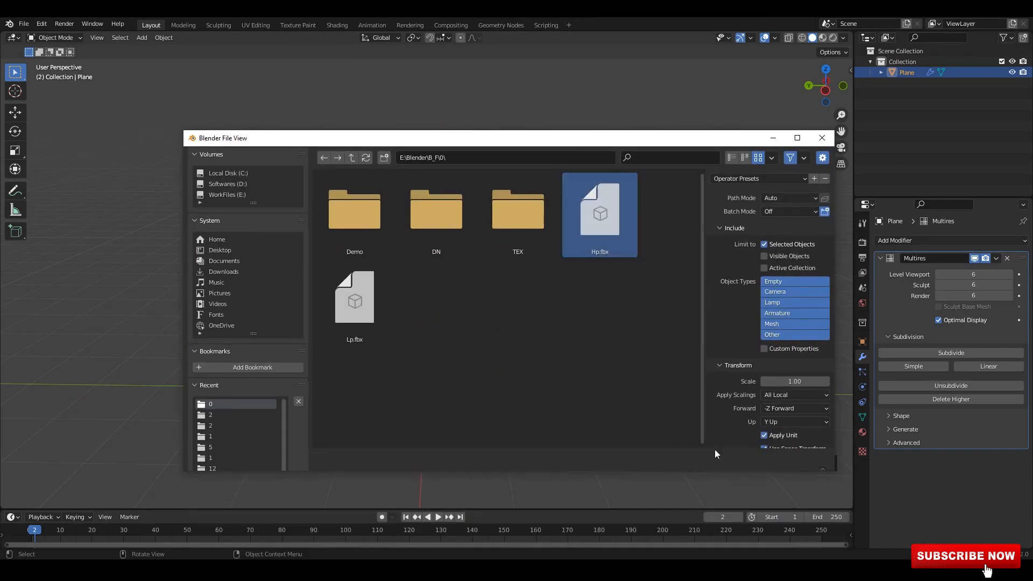
{"action": "left_click", "coordinate": [720, 459]}
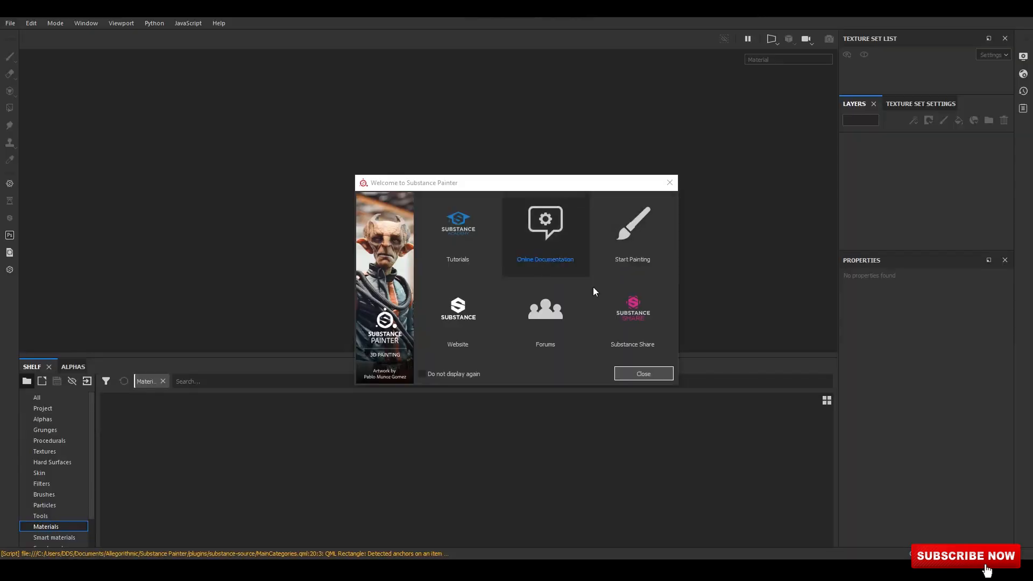
Switch to Substance Painter and create a new project from the mesh E:/Blender/B_F/0/Lp.fbx.
{"action": "left_click", "coordinate": [670, 182]}
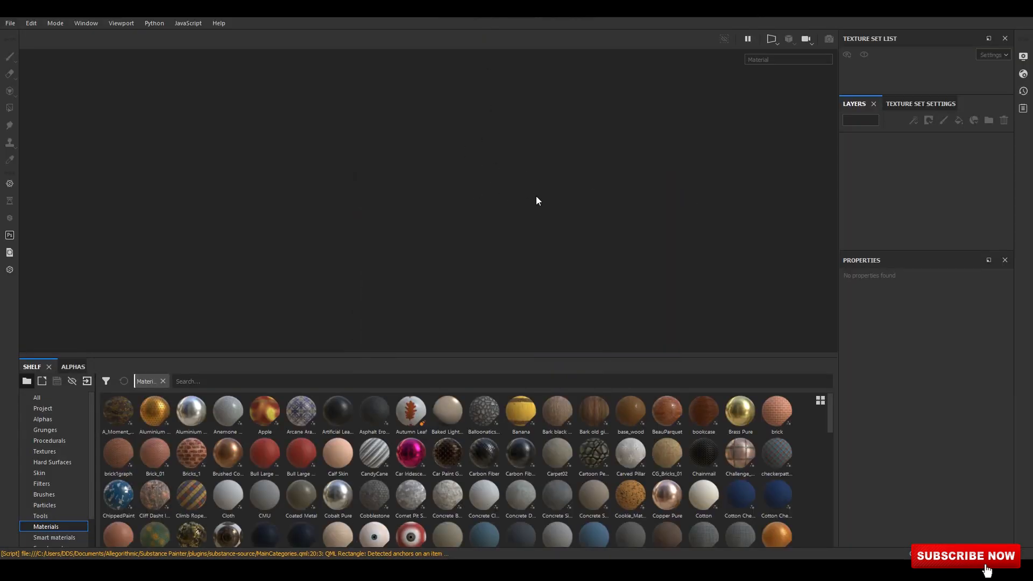
{"action": "key", "text": "ctrl+n"}
{"action": "left_click", "coordinate": [624, 134]}
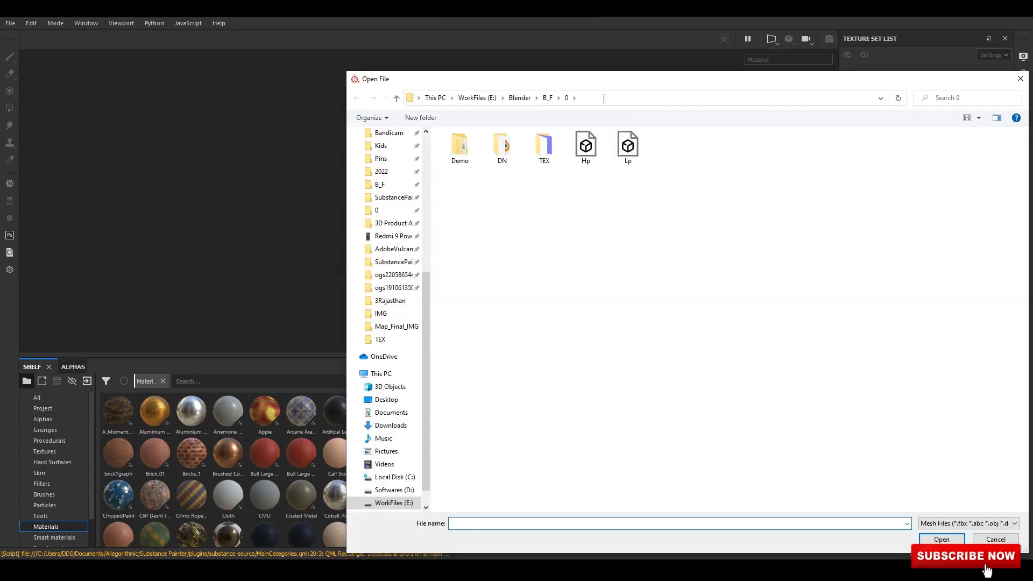
{"action": "left_click", "coordinate": [604, 98]}
{"action": "double_click", "coordinate": [628, 146]}
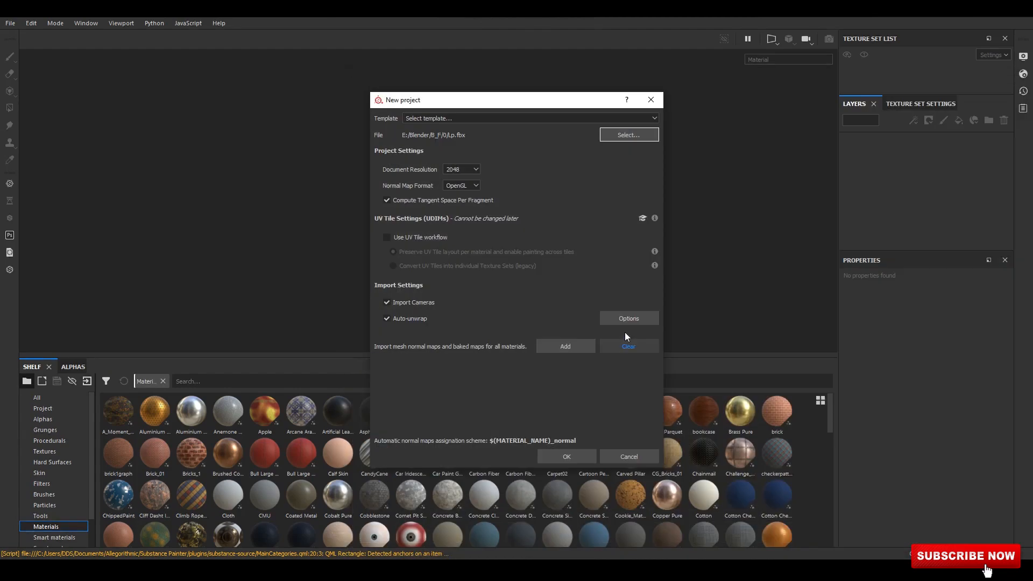
{"action": "left_click", "coordinate": [570, 456]}
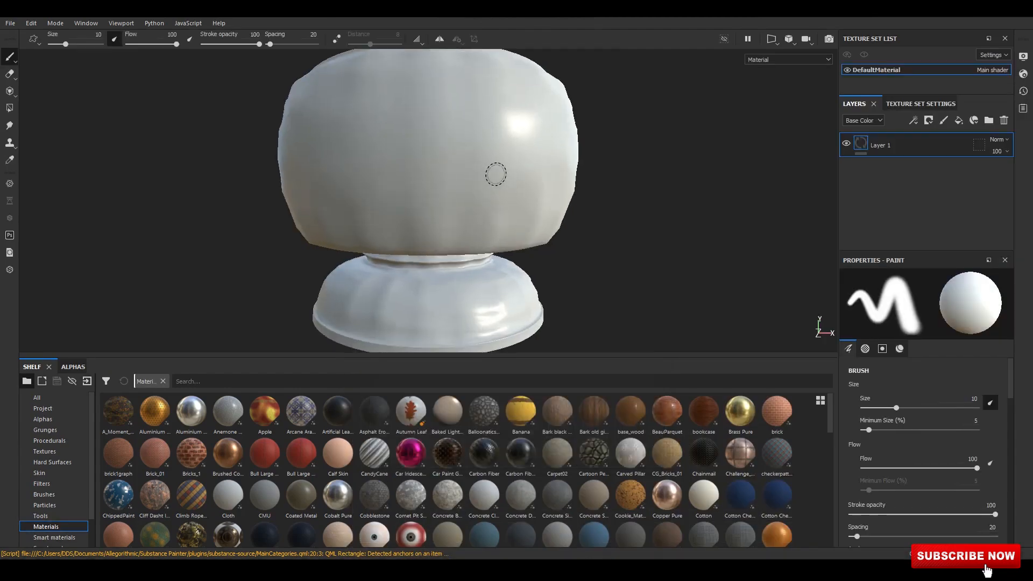
Open the mesh map baking settings for the DefaultMaterial texture set and raise the output size.
{"action": "left_click", "coordinate": [921, 103]}
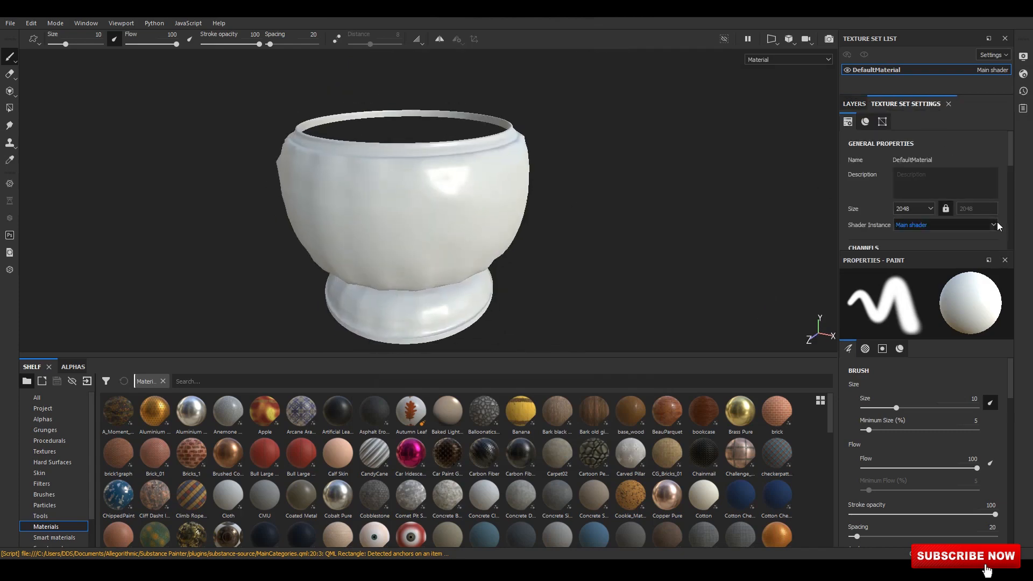
{"action": "scroll", "coordinate": [993, 164], "scroll_direction": "down", "scroll_amount": 3}
{"action": "scroll", "coordinate": [918, 170], "scroll_direction": "down", "scroll_amount": 5}
{"action": "left_click", "coordinate": [966, 156]}
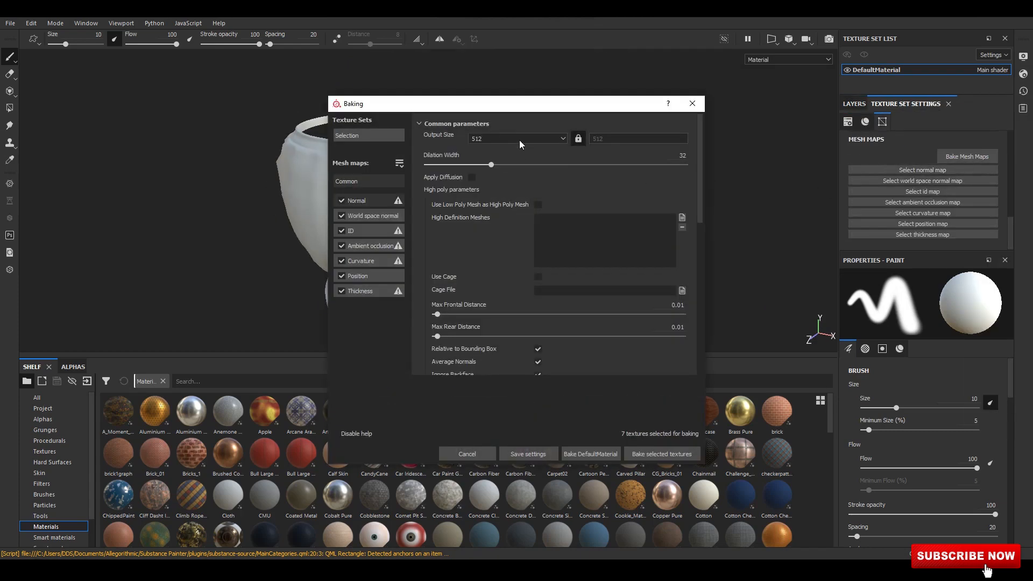
{"action": "left_click", "coordinate": [517, 139]}
{"action": "left_click", "coordinate": [531, 176]}
Load the Hp file as the high definition mesh and bake the selected mesh maps.
{"action": "left_click", "coordinate": [682, 217]}
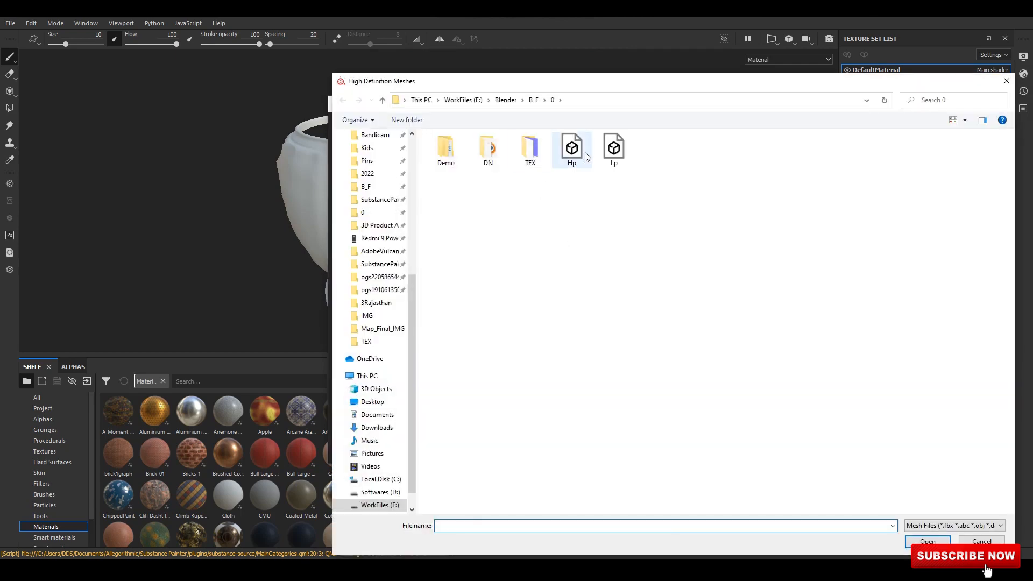
{"action": "left_click", "coordinate": [614, 149]}
{"action": "double_click", "coordinate": [614, 151]}
{"action": "left_click", "coordinate": [682, 217]}
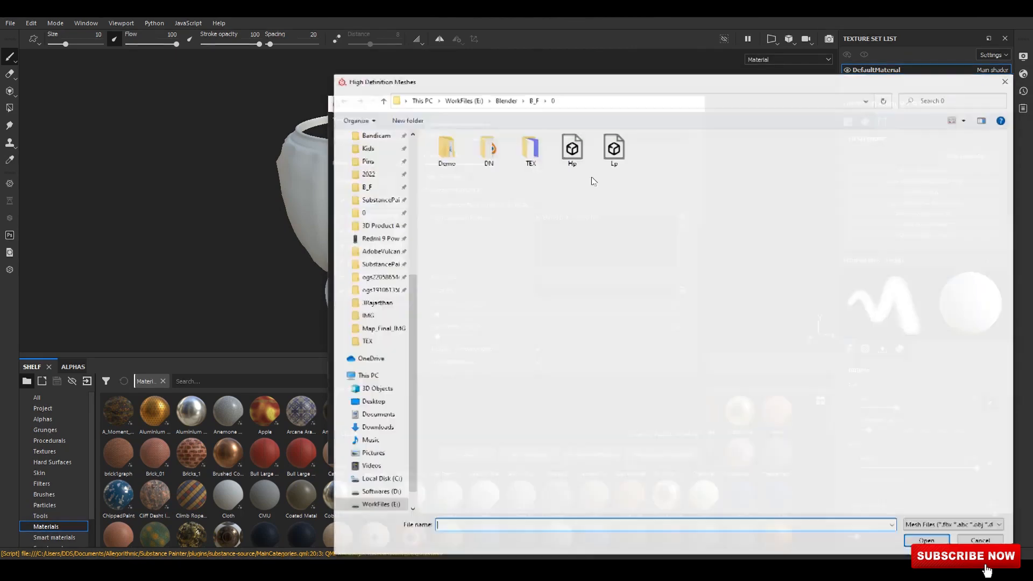
{"action": "double_click", "coordinate": [611, 149]}
{"action": "left_click", "coordinate": [660, 454]}
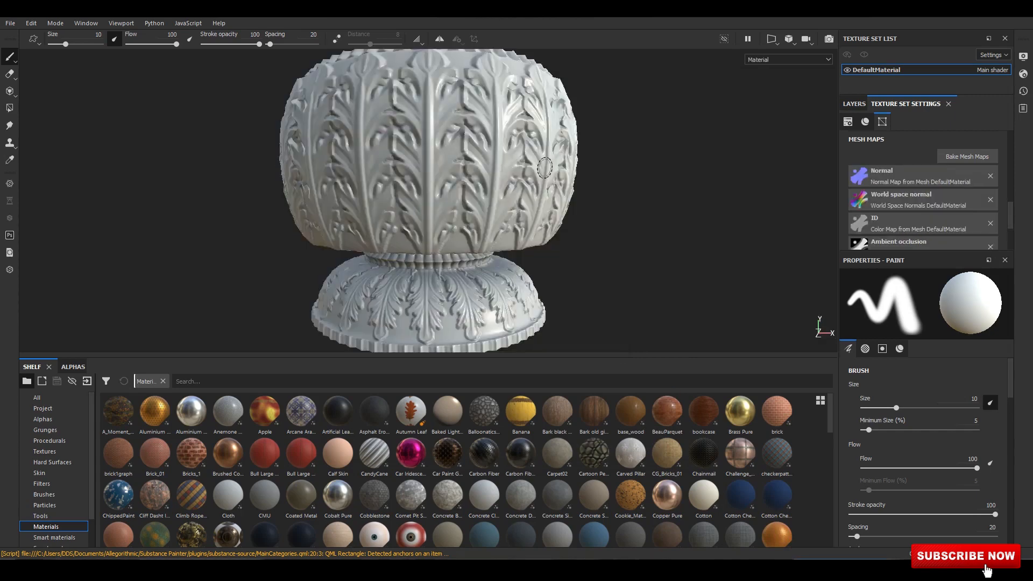
Apply the Brass_Old smart material to the bowl as a layer group beneath Layer 1.
{"action": "left_click_drag", "start_coordinate": [570, 161], "coordinate": [643, 162], "text": "alt"}
{"action": "left_click_drag", "start_coordinate": [554, 240], "coordinate": [578, 198], "text": "alt"}
{"action": "left_click", "coordinate": [854, 103]}
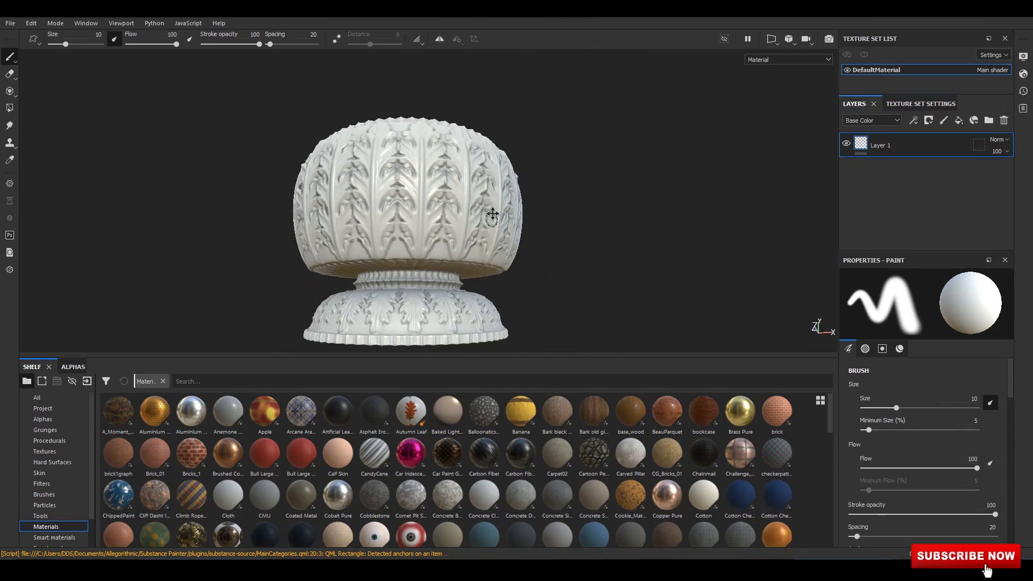
{"action": "left_click", "coordinate": [54, 537]}
{"action": "left_click_drag", "start_coordinate": [448, 412], "coordinate": [921, 218]}
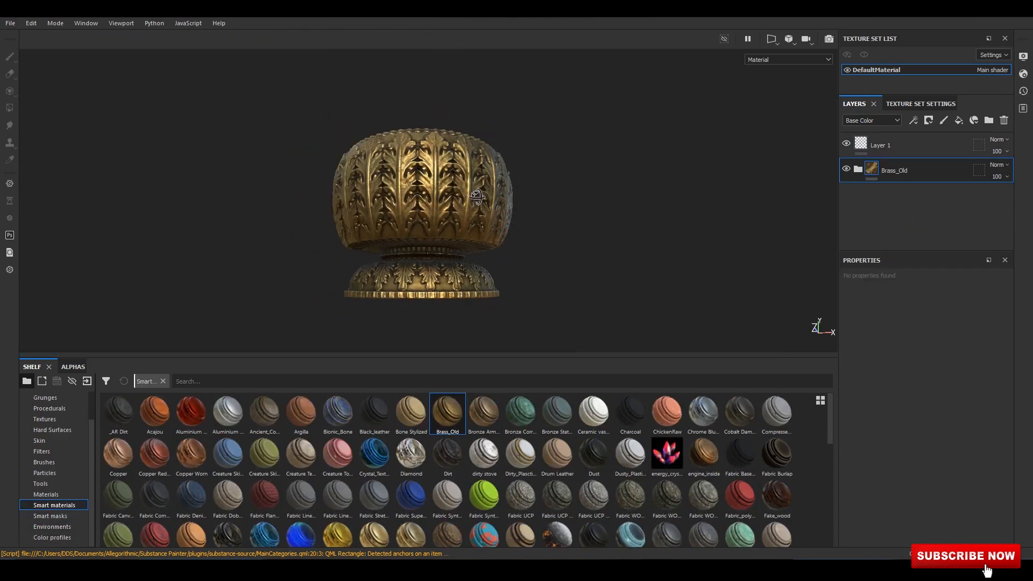
{"action": "mouse_move", "coordinate": [541, 183]}
{"action": "left_mouse_down", "text": "alt"}
{"action": "mouse_move", "coordinate": [570, 198]}
{"action": "mouse_move", "coordinate": [533, 182]}
{"action": "left_mouse_up", "text": "alt"}
Add the Gold Pure material above Layer 1 and show the available smart masks.
{"action": "left_click", "coordinate": [45, 494]}
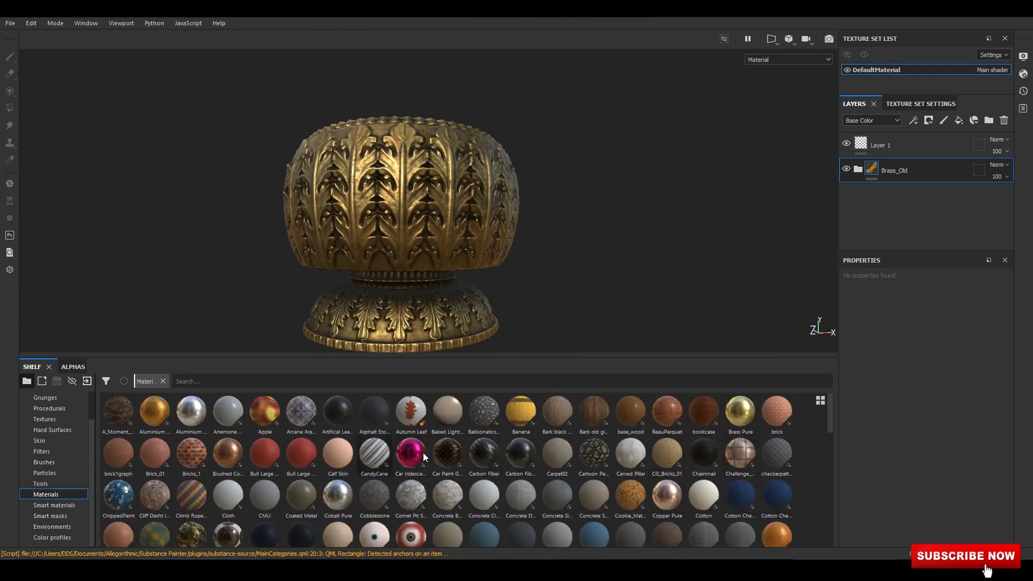
{"action": "scroll", "coordinate": [482, 453], "scroll_direction": "down", "scroll_amount": 3}
{"action": "left_click_drag", "start_coordinate": [520, 426], "coordinate": [897, 136]}
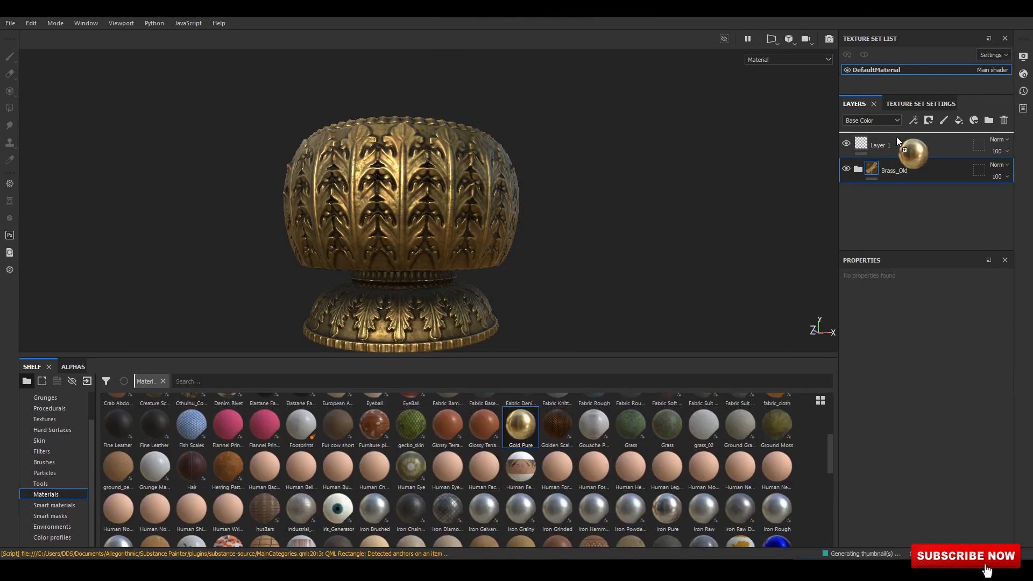
{"action": "scroll", "coordinate": [540, 192], "scroll_direction": "up", "scroll_amount": 2}
{"action": "left_click_drag", "start_coordinate": [540, 191], "coordinate": [579, 195], "text": "alt"}
{"action": "scroll", "coordinate": [920, 430], "scroll_direction": "down", "scroll_amount": 3}
{"action": "left_click", "coordinate": [917, 432]}
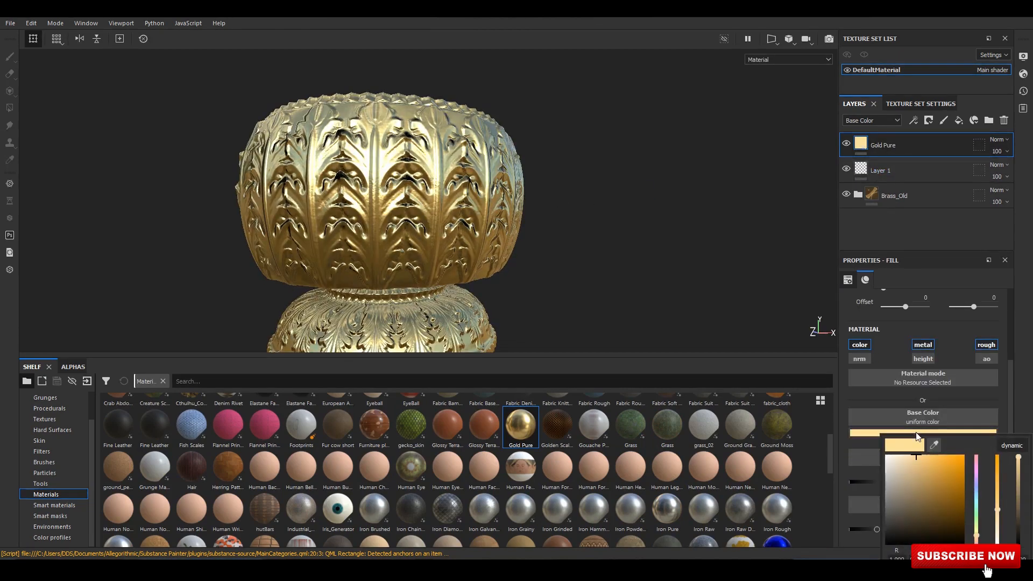
{"action": "left_click", "coordinate": [851, 144]}
{"action": "left_click", "coordinate": [67, 505]}
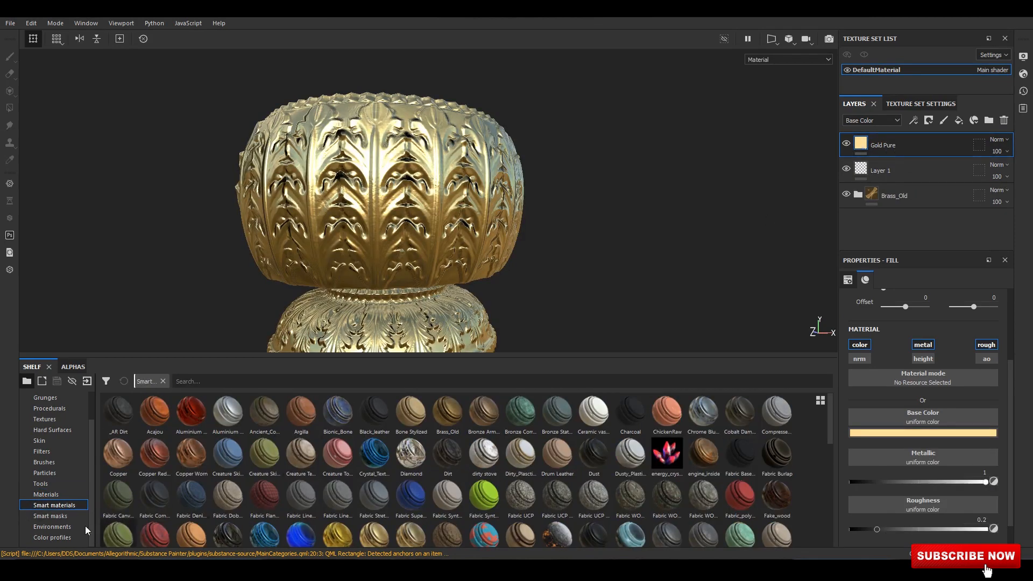
{"action": "left_click", "coordinate": [54, 516]}
Try several smart masks on the Gold Pure layer, starting with Cavity Rust, and undo each one.
{"action": "left_click_drag", "start_coordinate": [119, 412], "coordinate": [909, 144]}
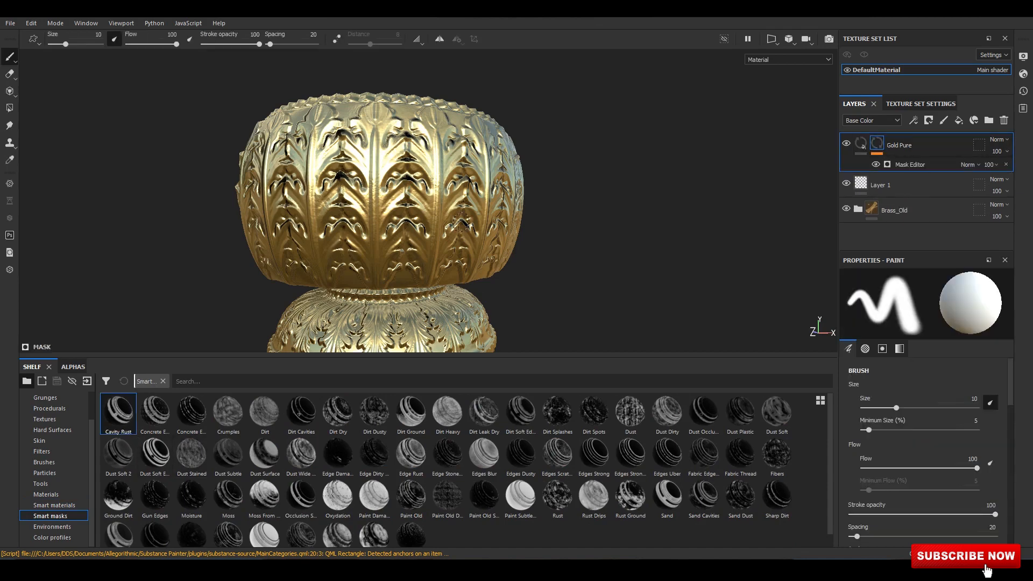
{"action": "key", "text": "ctrl+z"}
{"action": "left_click_drag", "start_coordinate": [155, 412], "coordinate": [896, 137]}
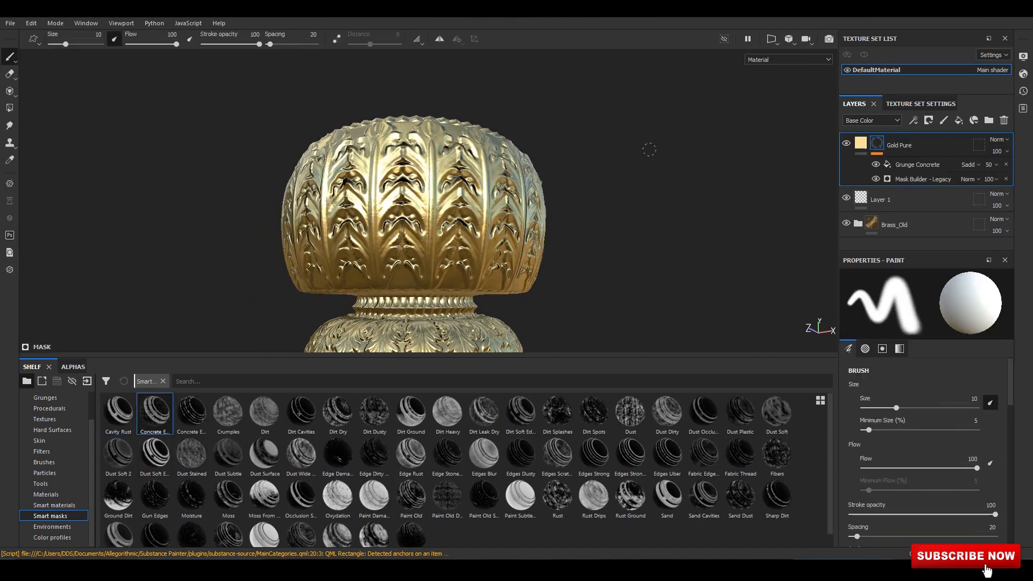
{"action": "left_click_drag", "start_coordinate": [648, 150], "coordinate": [635, 199], "text": "alt"}
{"action": "key", "text": "ctrl+z"}
{"action": "left_click_drag", "start_coordinate": [429, 425], "coordinate": [910, 145]}
{"action": "key", "text": "ctrl+z"}
{"action": "mouse_move", "coordinate": [581, 453]}
{"action": "left_mouse_down"}
{"action": "mouse_move", "coordinate": [934, 156]}
{"action": "mouse_move", "coordinate": [909, 145]}
{"action": "left_mouse_up"}
{"action": "key", "text": "ctrl+z"}
Mask the Gold Pure layer with the smart mask following Edges Strong, setting its Curvature generator's global balance to 0.72 and global contrast to 0.69.
{"action": "left_click_drag", "start_coordinate": [630, 454], "coordinate": [903, 141]}
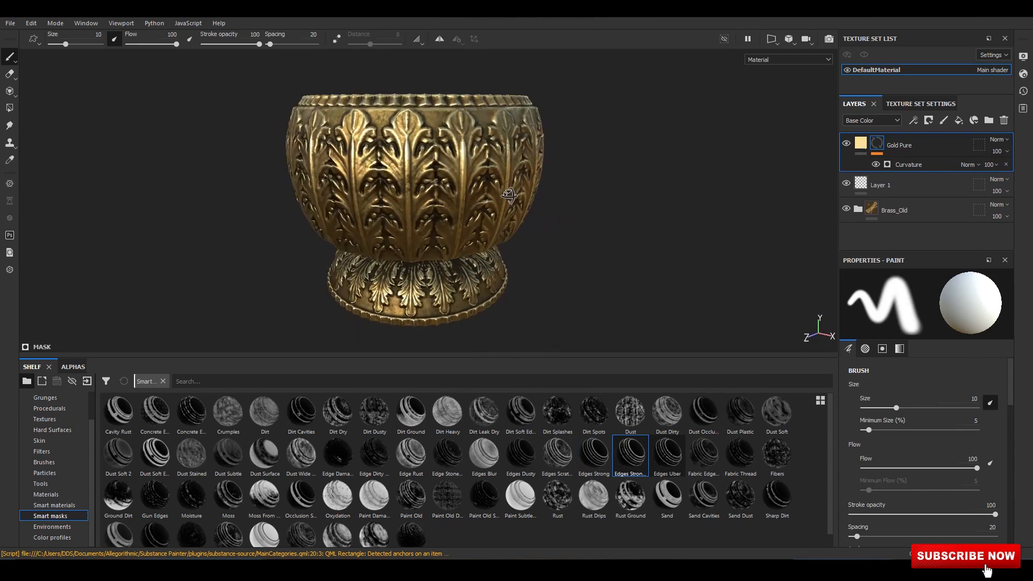
{"action": "mouse_move", "coordinate": [896, 407]}
{"action": "left_mouse_down"}
{"action": "mouse_move", "coordinate": [911, 408]}
{"action": "mouse_move", "coordinate": [897, 404]}
{"action": "left_mouse_up"}
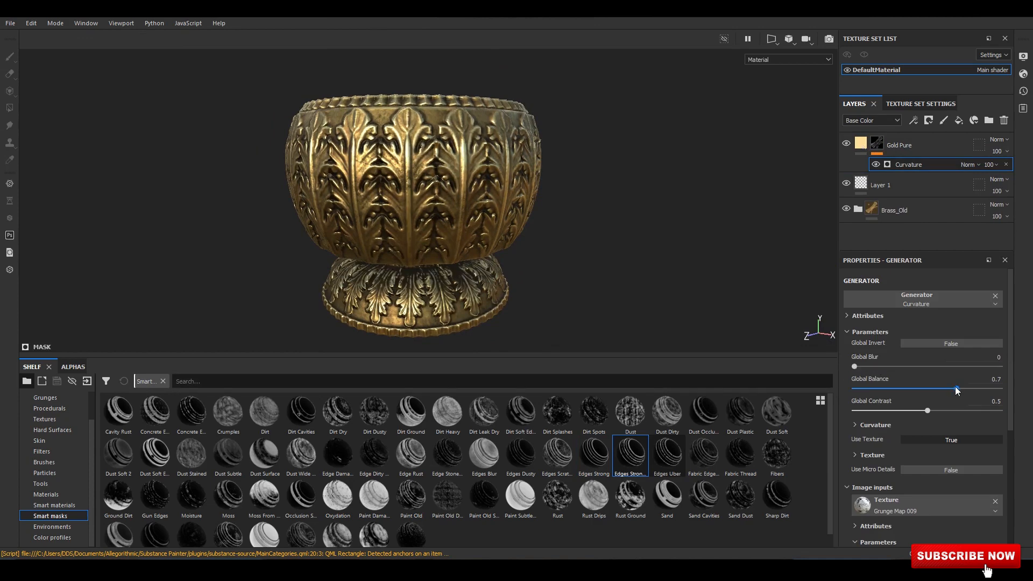
{"action": "mouse_move", "coordinate": [956, 389]}
{"action": "left_mouse_down"}
{"action": "mouse_move", "coordinate": [977, 388]}
{"action": "mouse_move", "coordinate": [959, 388]}
{"action": "left_mouse_up"}
{"action": "left_click_drag", "start_coordinate": [902, 408], "coordinate": [892, 409]}
{"action": "left_click_drag", "start_coordinate": [979, 407], "coordinate": [924, 406]}
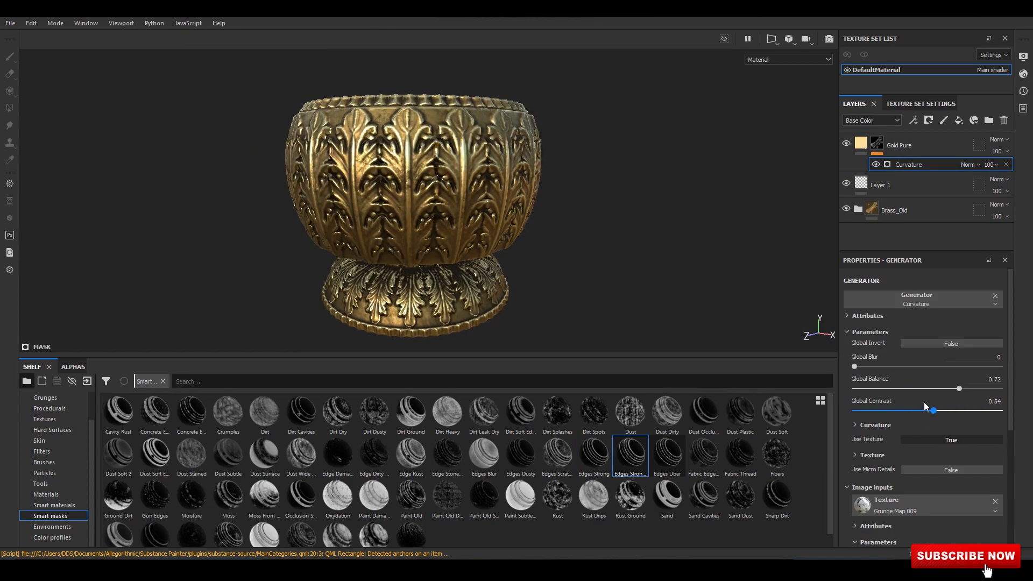
{"action": "left_click_drag", "start_coordinate": [639, 253], "coordinate": [566, 226], "text": "alt"}
{"action": "scroll", "coordinate": [568, 218], "scroll_direction": "up", "scroll_amount": 3}
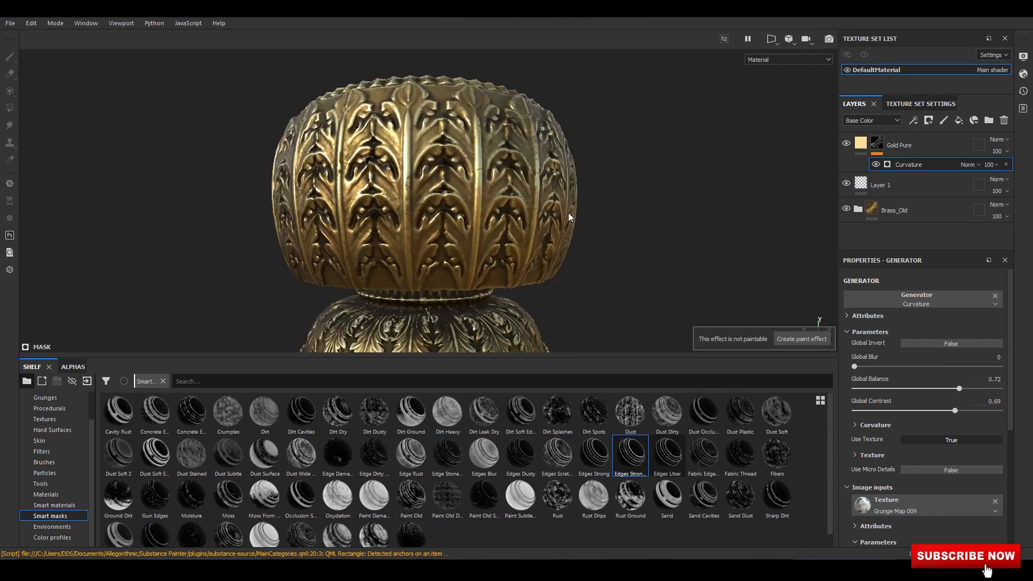
Move the Gold Pure layer below Layer 1 and add the Bone Stylized smart material on top of the stack.
{"action": "left_click", "coordinate": [54, 505]}
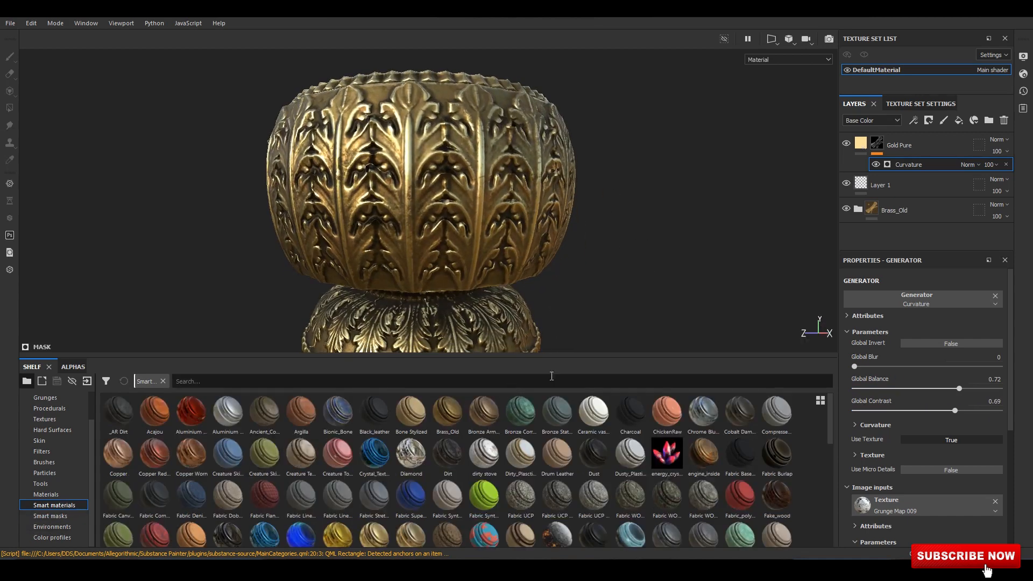
{"action": "left_click_drag", "start_coordinate": [888, 147], "coordinate": [912, 183]}
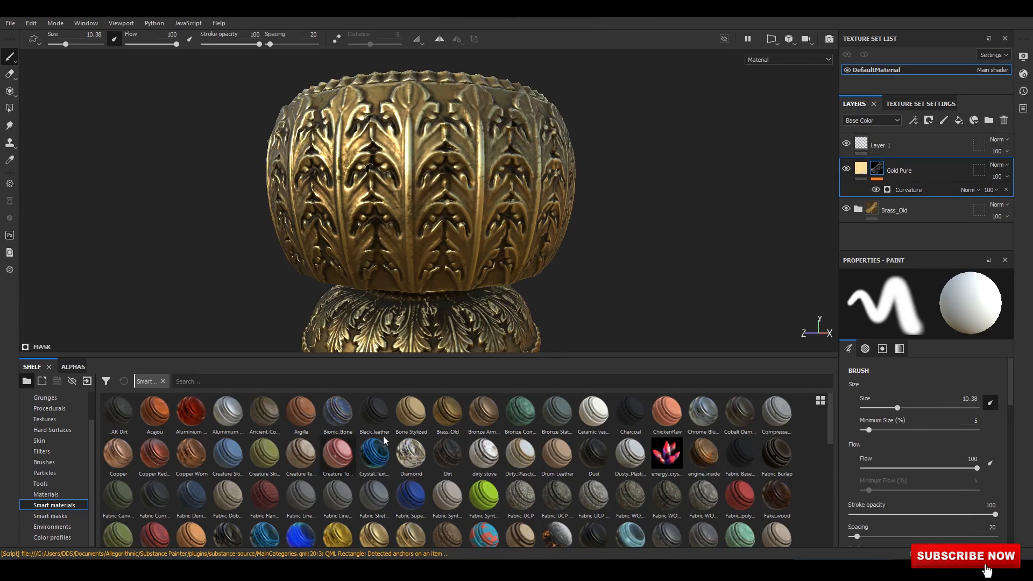
{"action": "left_click_drag", "start_coordinate": [410, 414], "coordinate": [897, 146]}
{"action": "scroll", "coordinate": [475, 150], "scroll_direction": "down", "scroll_amount": 2}
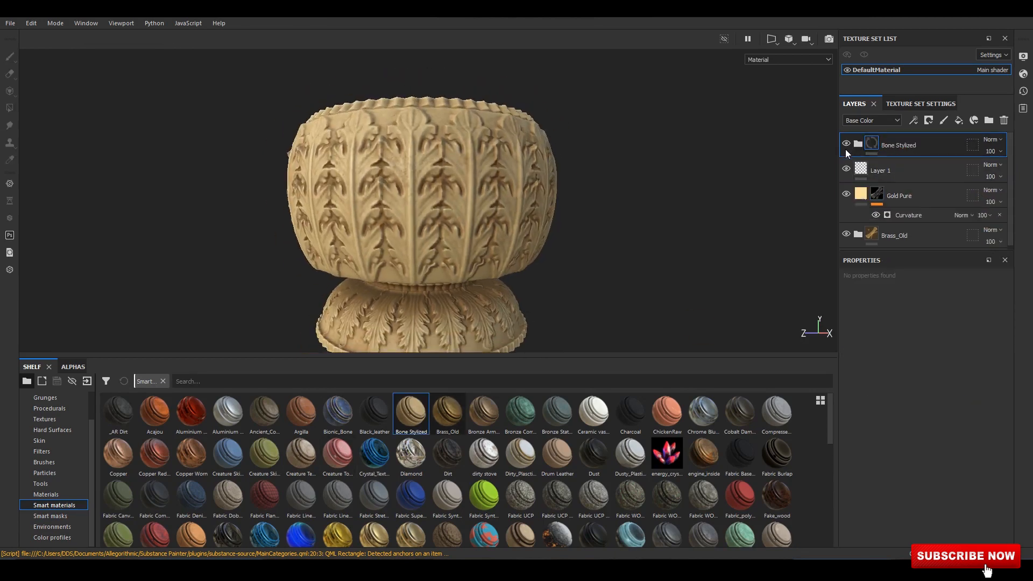
Hide the Base layer inside the Bone Stylized group and set the group's blending mode to Multiply.
{"action": "left_click", "coordinate": [858, 144]}
{"action": "left_click", "coordinate": [848, 194]}
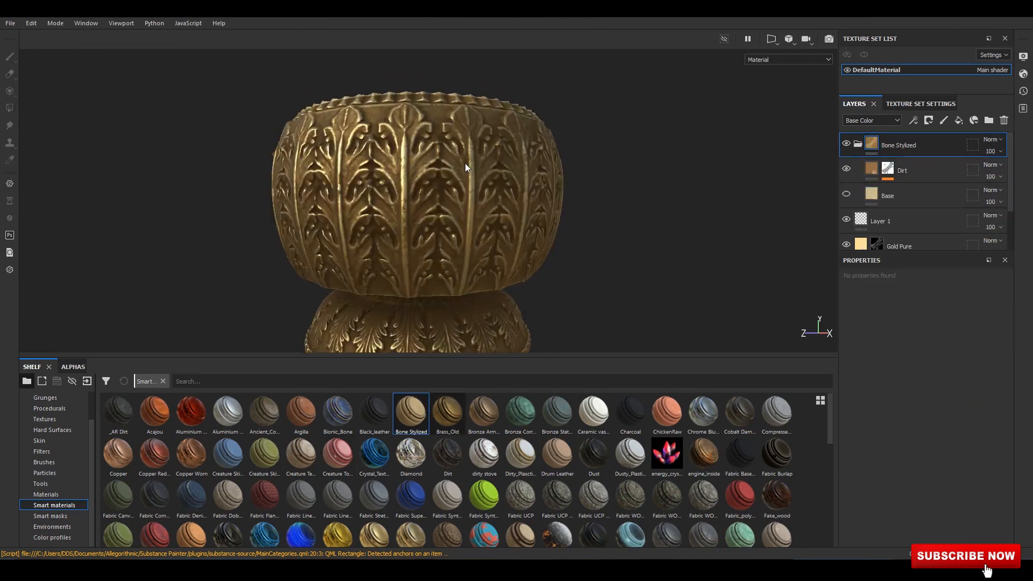
{"action": "left_click", "coordinate": [994, 140]}
{"action": "left_click", "coordinate": [977, 180]}
{"action": "left_click_drag", "start_coordinate": [626, 184], "coordinate": [538, 161], "text": "alt"}
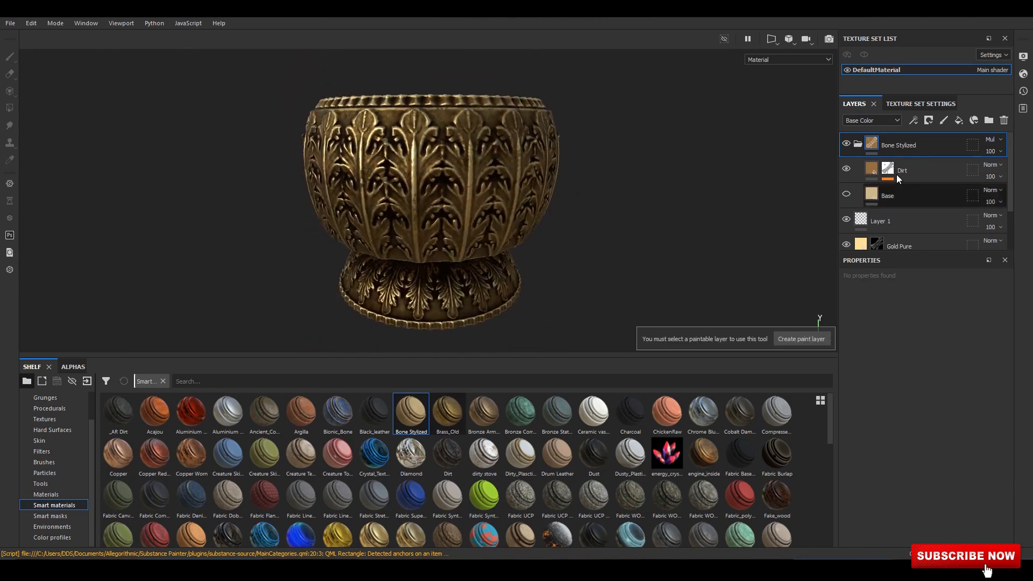
Set the Dirt mask's Dirt generator to dirt level 0.32, dirt contrast 1 and triplanar blending contrast 0.42.
{"action": "left_click", "coordinate": [893, 173]}
{"action": "left_click", "coordinate": [888, 169]}
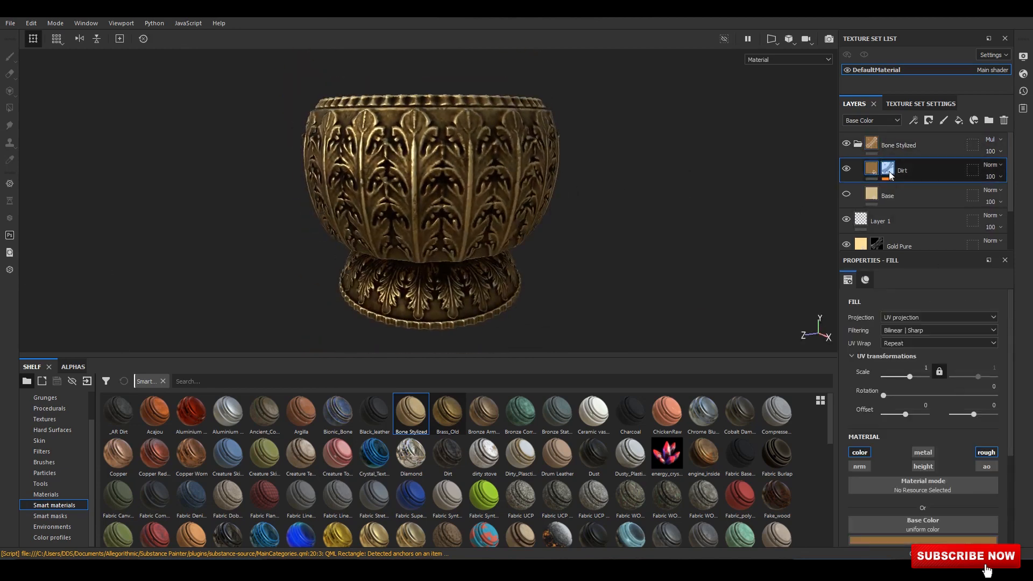
{"action": "left_click", "coordinate": [915, 189]}
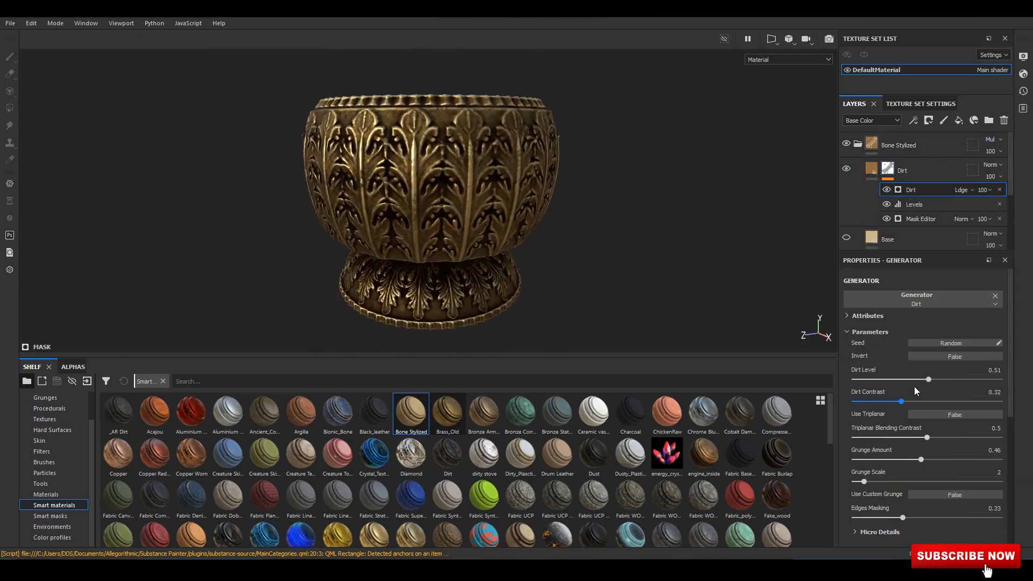
{"action": "left_click_drag", "start_coordinate": [956, 380], "coordinate": [980, 403]}
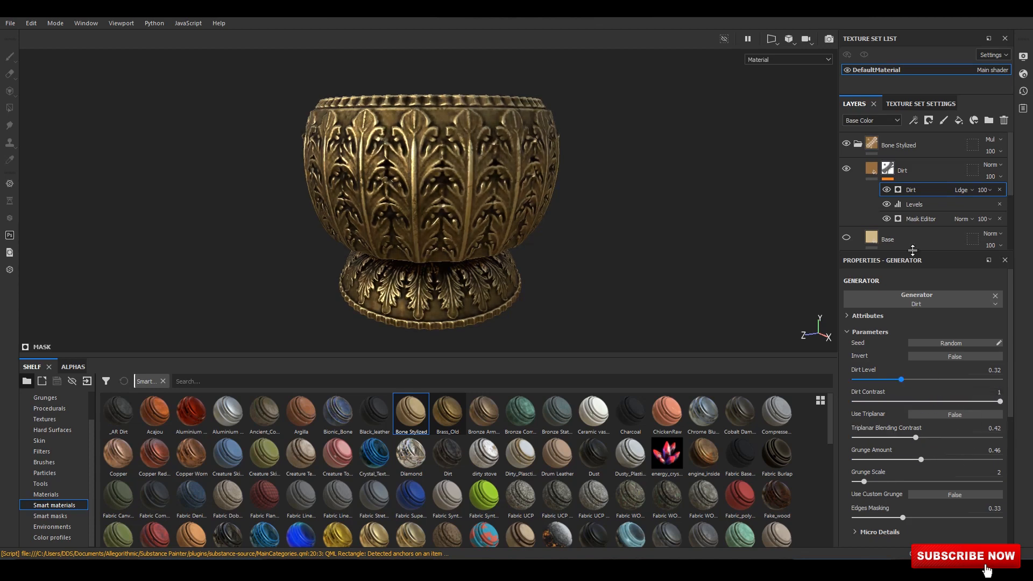
Adjust the Dirt mask's Levels to 0.106 and set its Mask Editor to global blur 6.48, balance 0.2 and contrast 0.64.
{"action": "left_click", "coordinate": [919, 206]}
{"action": "left_click_drag", "start_coordinate": [912, 358], "coordinate": [867, 341]}
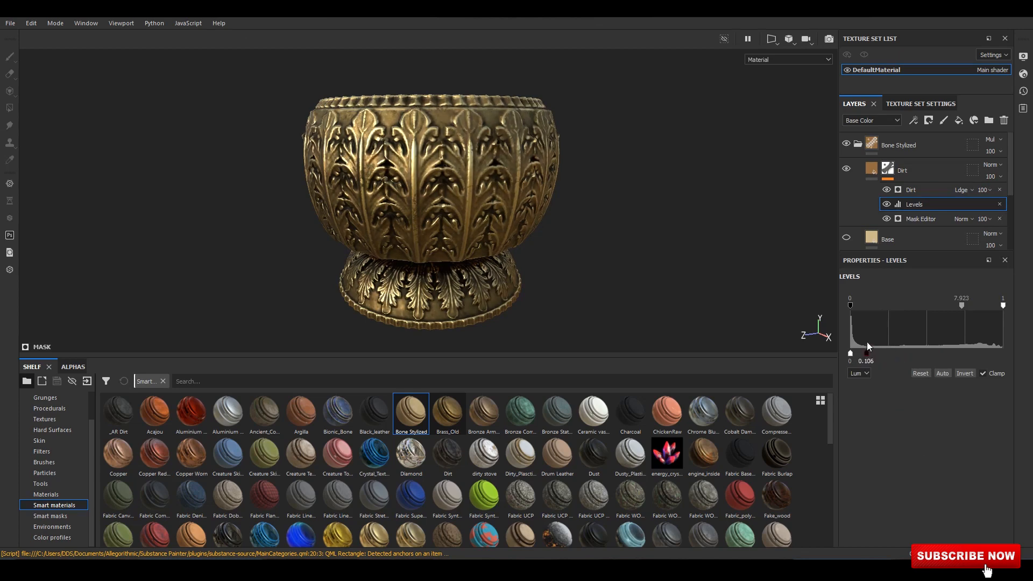
{"action": "left_click", "coordinate": [921, 219]}
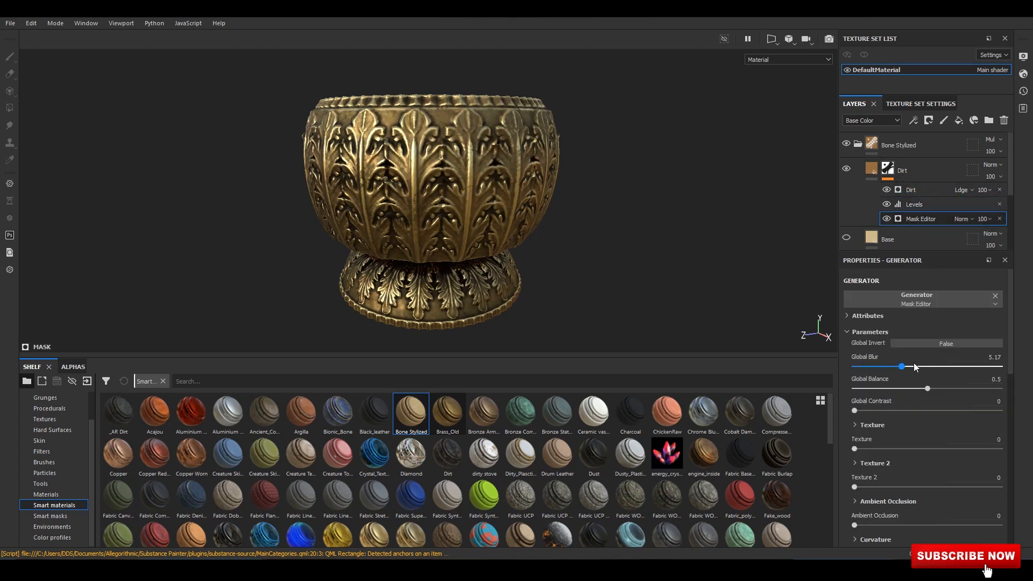
{"action": "left_click_drag", "start_coordinate": [894, 387], "coordinate": [883, 389]}
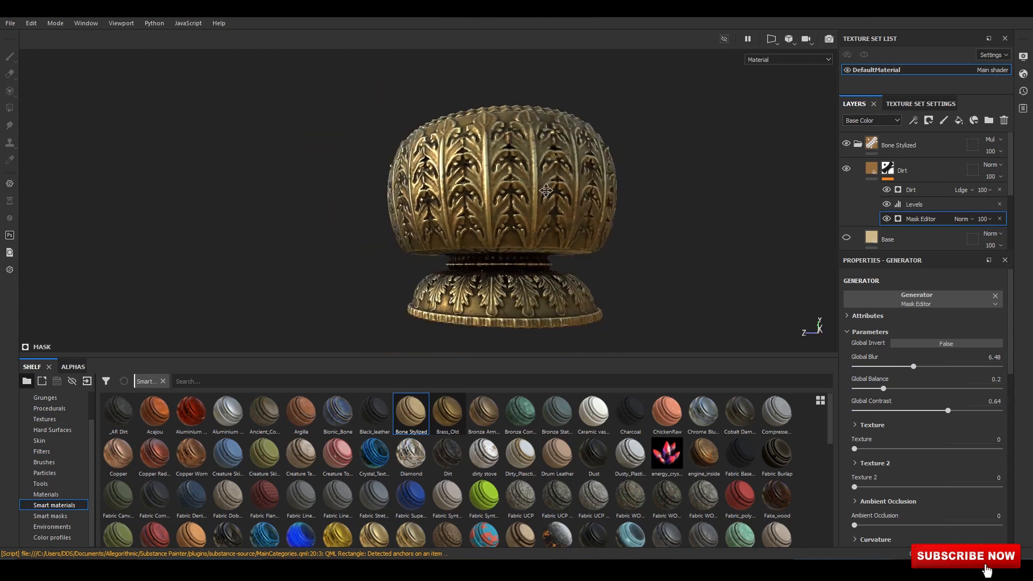
{"action": "left_click_drag", "start_coordinate": [512, 307], "coordinate": [495, 178], "text": "alt"}
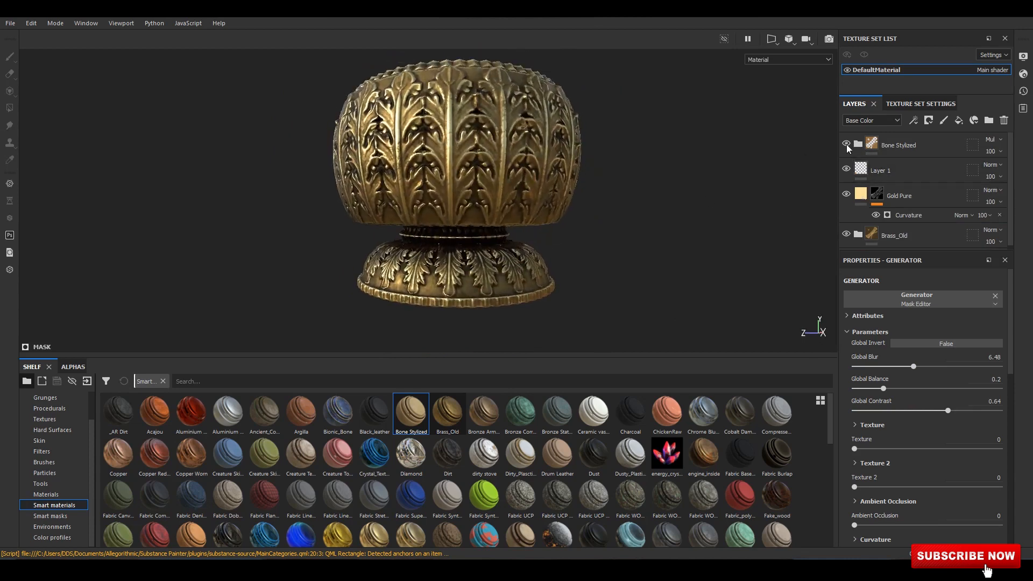
Compare the bowl with and without the Bone Stylized group and inspect it from several angles.
{"action": "left_click", "coordinate": [846, 143]}
{"action": "left_click", "coordinate": [847, 143]}
{"action": "left_click", "coordinate": [846, 143]}
{"action": "left_click", "coordinate": [847, 144]}
{"action": "right_click_drag", "start_coordinate": [620, 160], "coordinate": [498, 211], "text": "shift"}
{"action": "left_click_drag", "start_coordinate": [497, 211], "coordinate": [537, 225], "text": "alt"}
{"action": "right_click_drag", "start_coordinate": [536, 225], "coordinate": [561, 221], "text": "shift"}
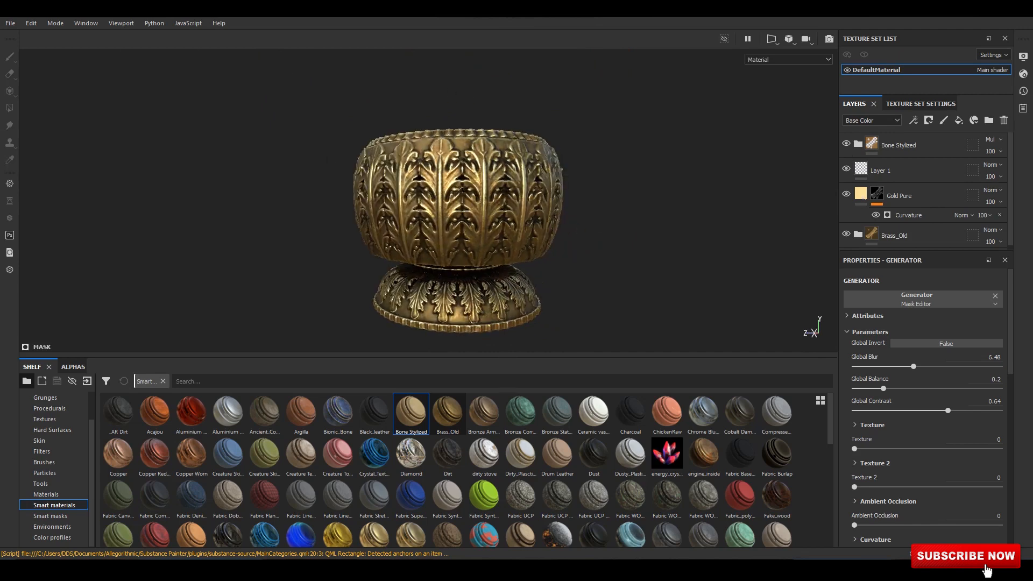
Export the DefaultMaterial textures at the texture set's size using the Document channels + Normal + AO (No Alpha) template.
{"action": "left_click", "coordinate": [10, 23]}
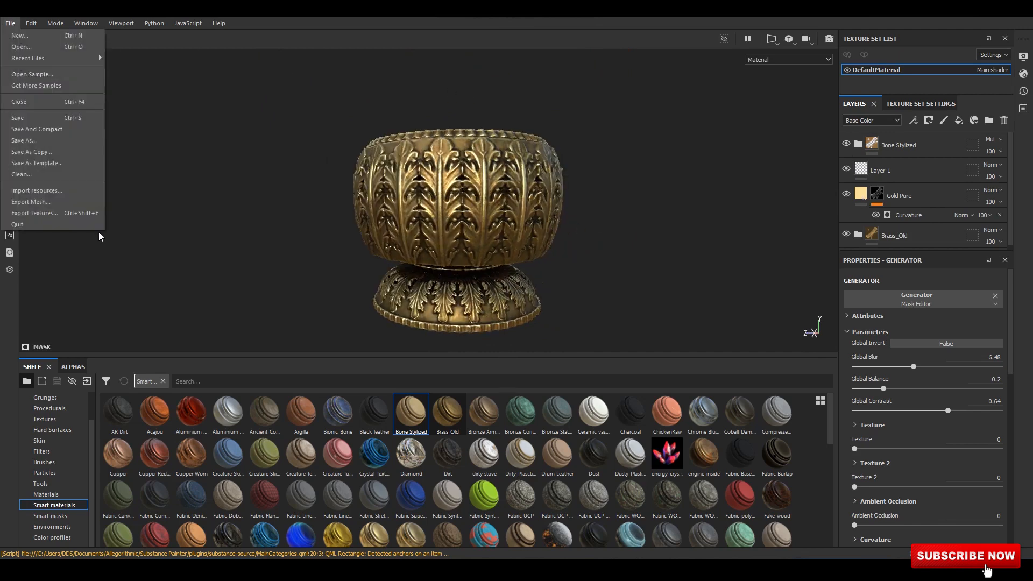
{"action": "left_click", "coordinate": [60, 216]}
{"action": "left_click", "coordinate": [546, 198]}
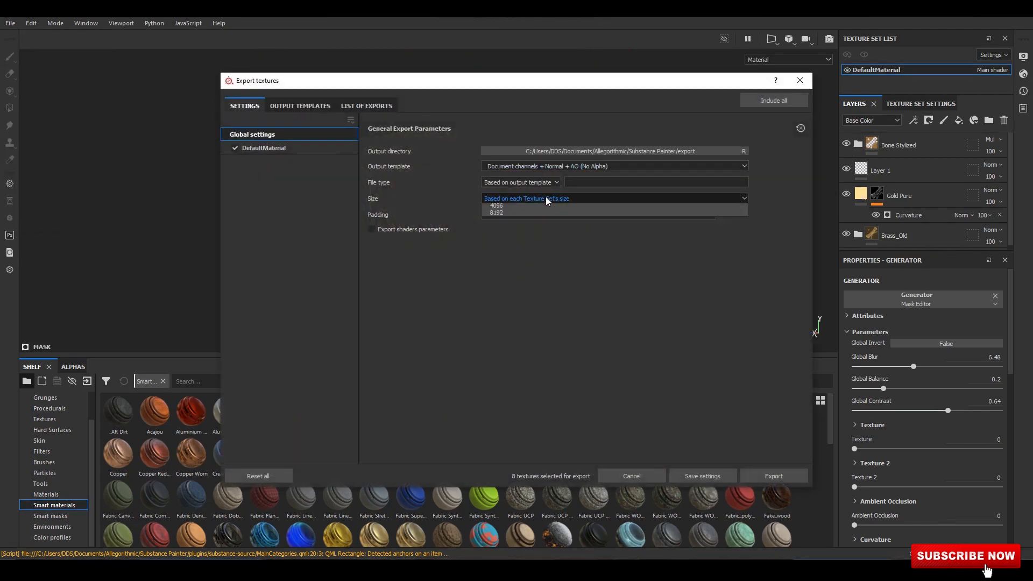
{"action": "left_click", "coordinate": [515, 259]}
{"action": "left_click", "coordinate": [764, 476]}
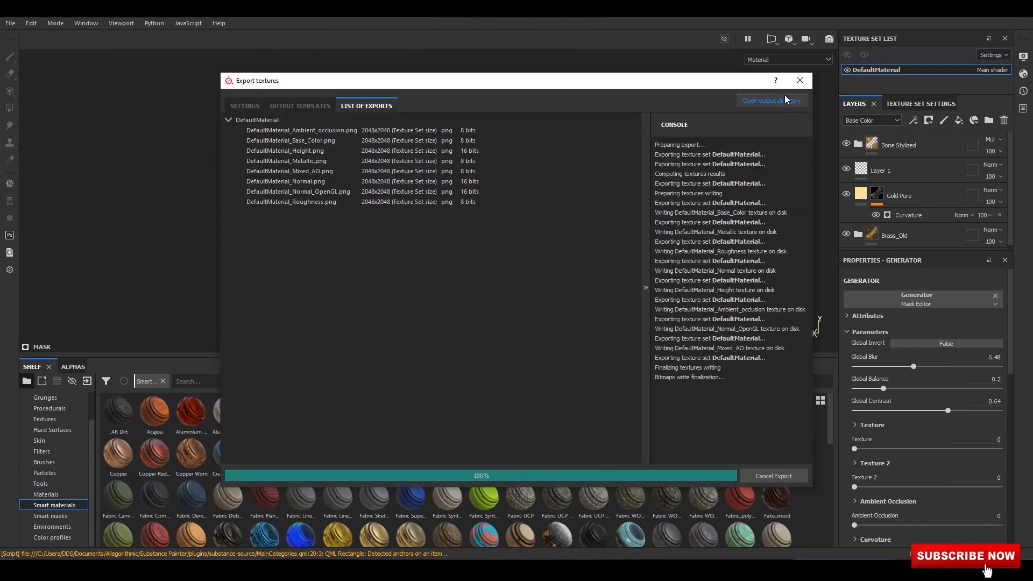
Switch to Blender, turn off the bowl's Multires modifier in the viewport and add a Subdivision Surface modifier.
{"action": "left_click_drag", "start_coordinate": [1, 54], "coordinate": [497, 61]}
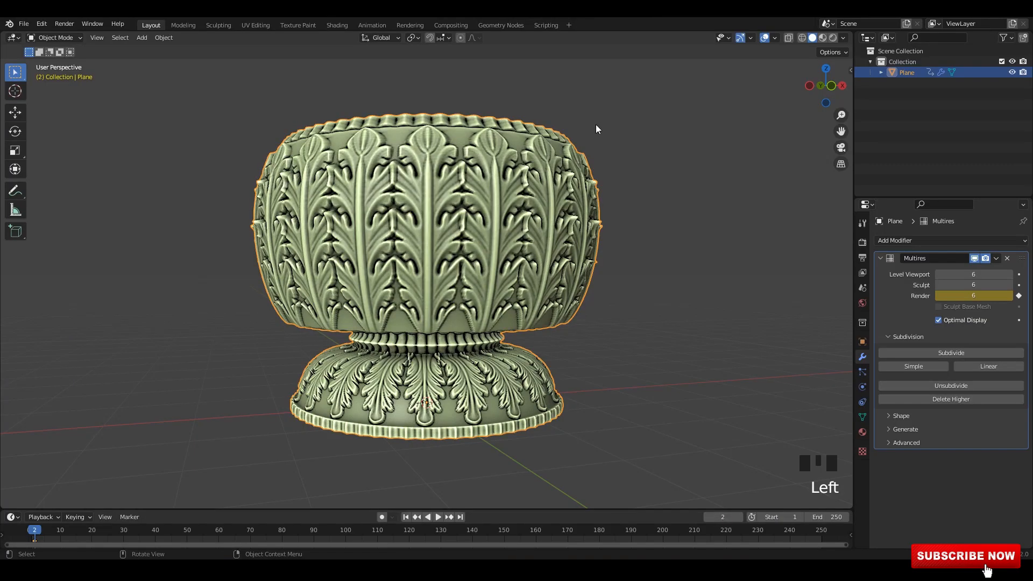
{"action": "middle_click_drag", "start_coordinate": [597, 128], "coordinate": [606, 156]}
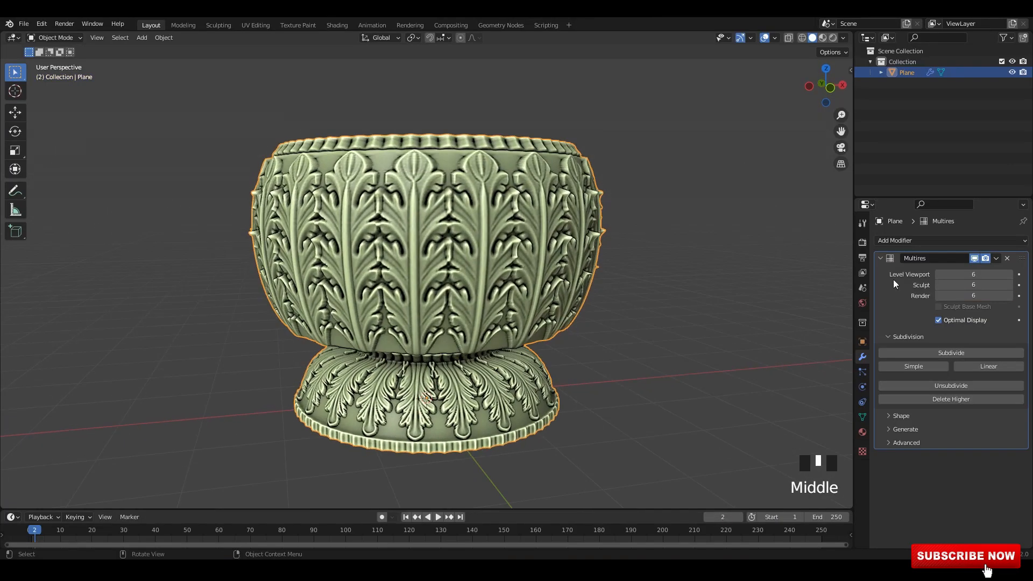
{"action": "left_click", "coordinate": [980, 262]}
{"action": "left_click", "coordinate": [975, 258]}
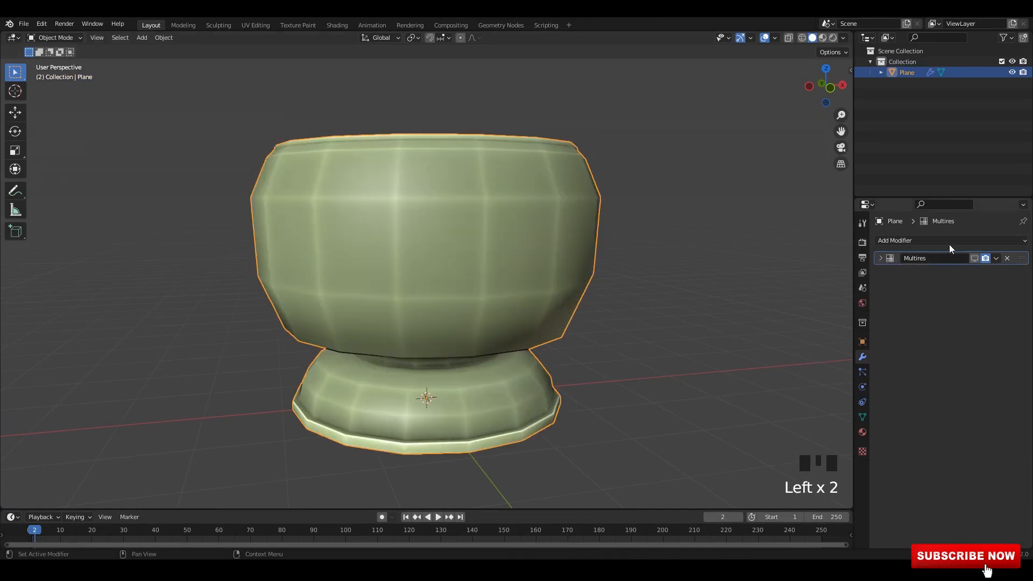
{"action": "left_click", "coordinate": [950, 243]}
{"action": "left_click", "coordinate": [810, 436]}
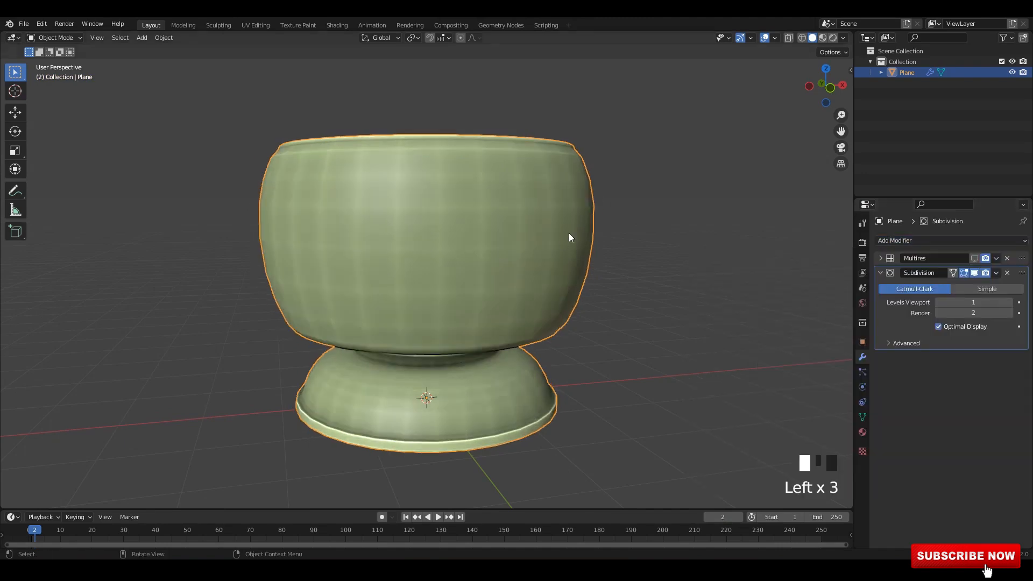
Give the bowl a new material and load the exported DefaultMaterial textures from Substance Painter's export\2 folder with Principled Texture Setup.
{"action": "left_click", "coordinate": [338, 25]}
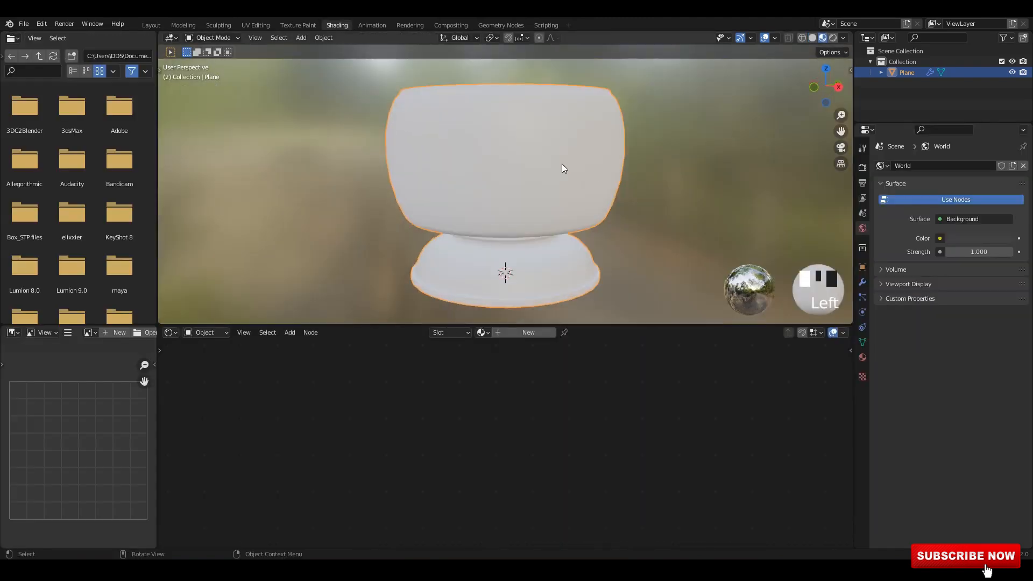
{"action": "left_click", "coordinate": [464, 359]}
{"action": "key", "text": "ctrl+shift+t"}
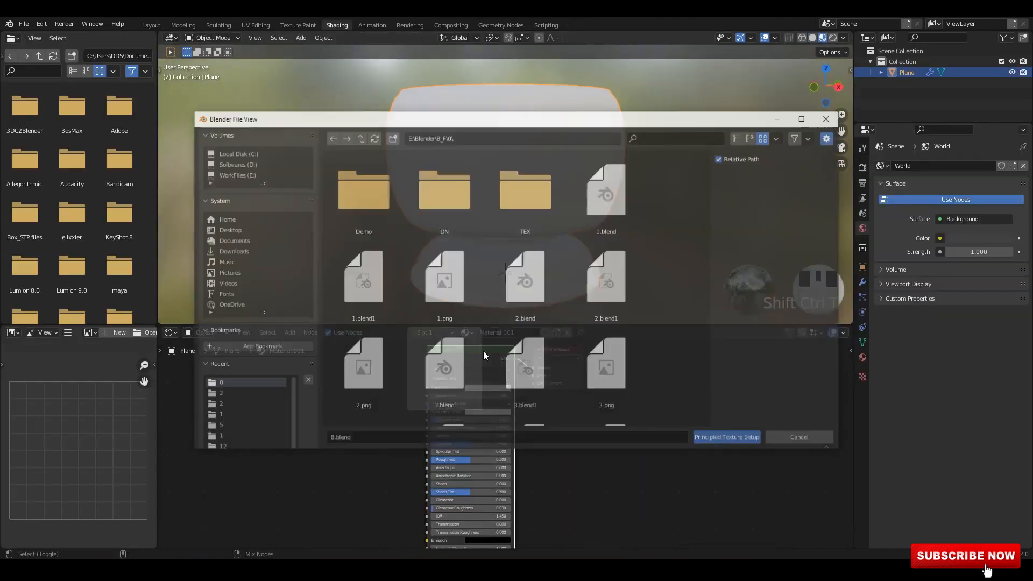
{"action": "left_click", "coordinate": [468, 137]}
{"action": "type", "text": "C:\\Users\\DDS\\Documents\\Allegorithmic\\Substance Painter\\export\\"}
{"action": "key", "text": "Return"}
{"action": "left_click", "coordinate": [449, 187]}
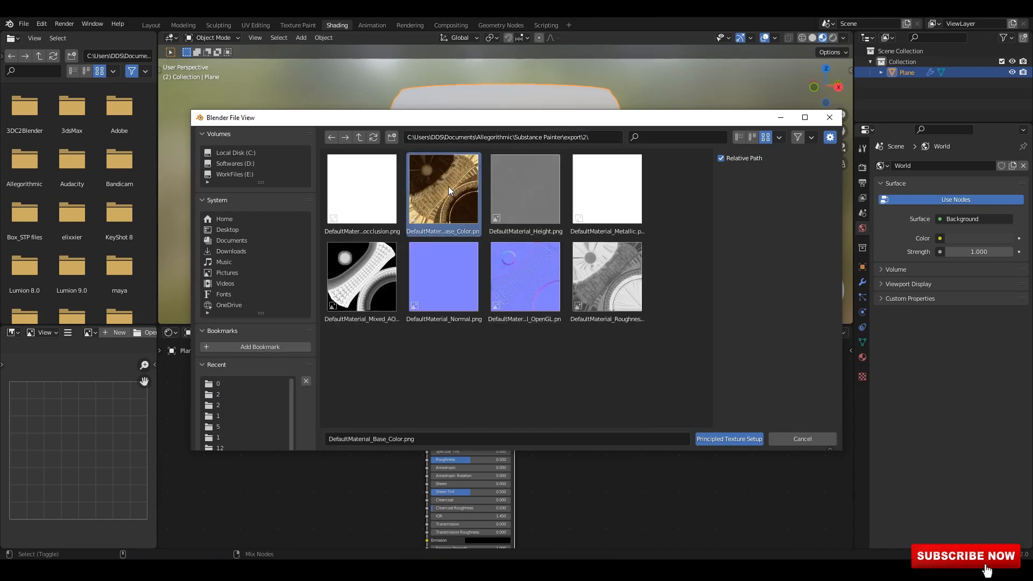
{"action": "left_click", "coordinate": [713, 440]}
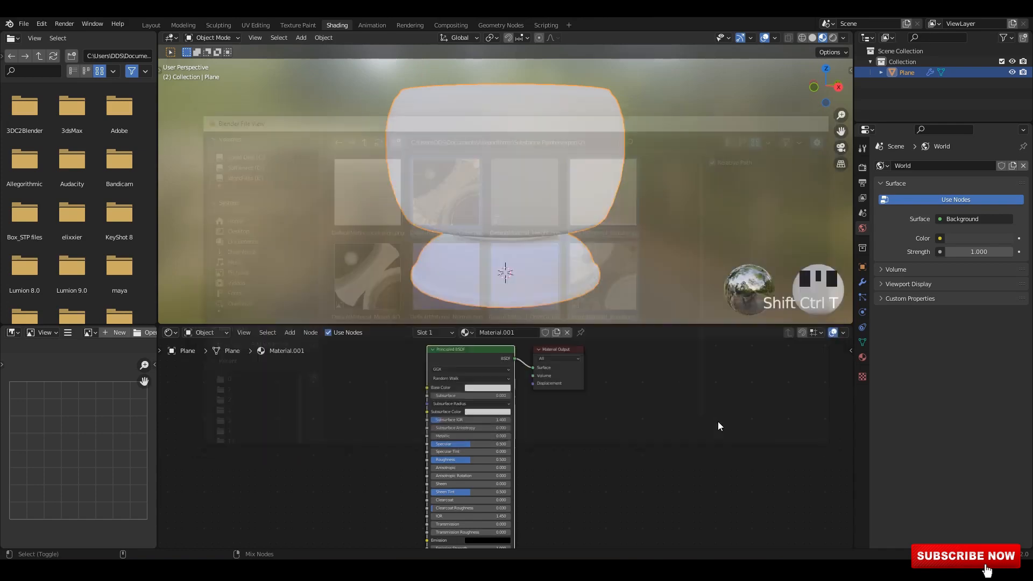
Enable Ambient Occlusion, Bloom and Screen Space Reflections for Eevee and set the color management look to High Contrast.
{"action": "scroll", "coordinate": [670, 166], "scroll_direction": "up", "scroll_amount": 5}
{"action": "mouse_move", "coordinate": [564, 153]}
{"action": "middle_mouse_down"}
{"action": "mouse_move", "coordinate": [575, 175]}
{"action": "mouse_move", "coordinate": [563, 174]}
{"action": "middle_mouse_up"}
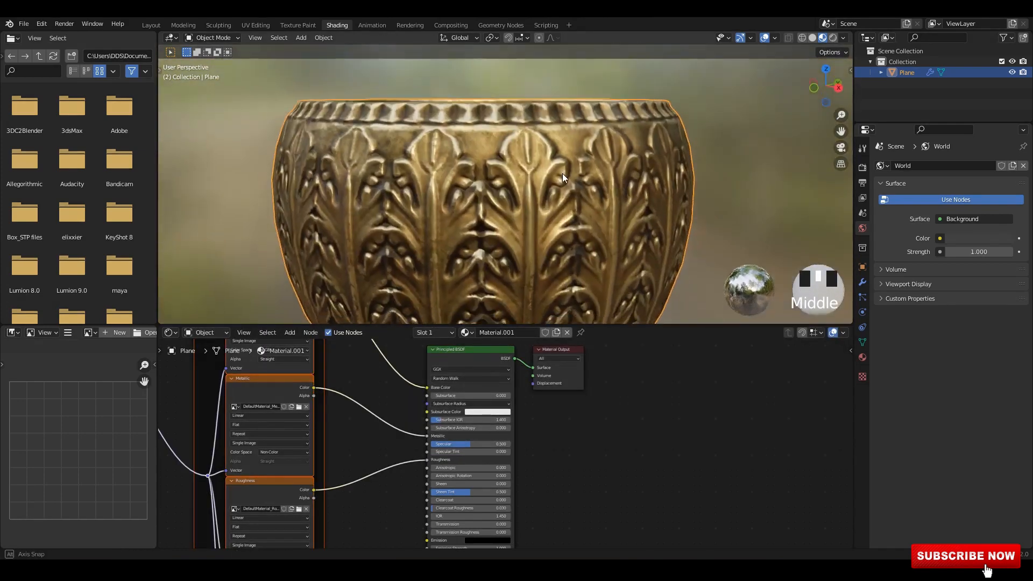
{"action": "left_click", "coordinate": [863, 169]}
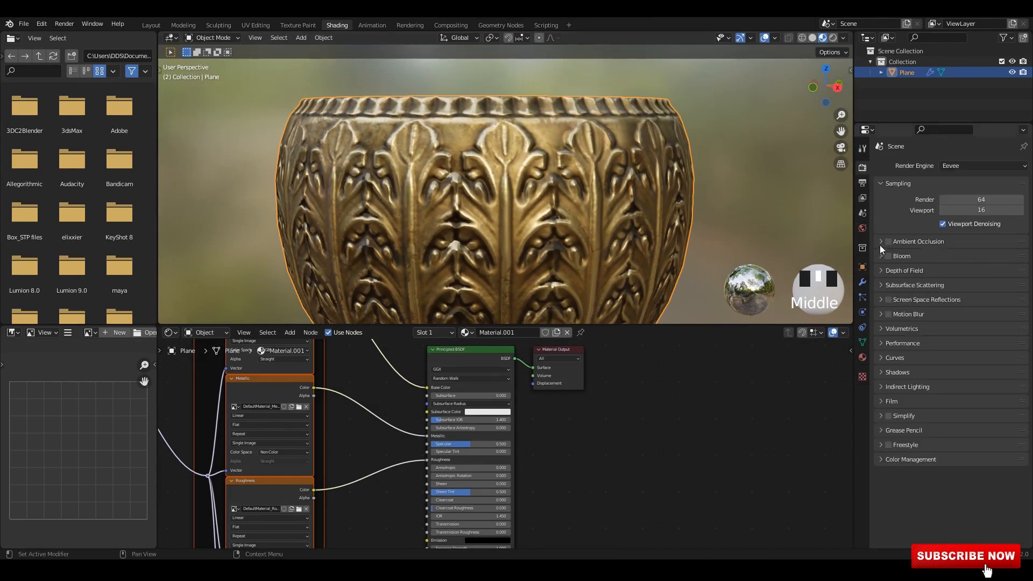
{"action": "left_click", "coordinate": [916, 243]}
{"action": "left_click", "coordinate": [890, 300]}
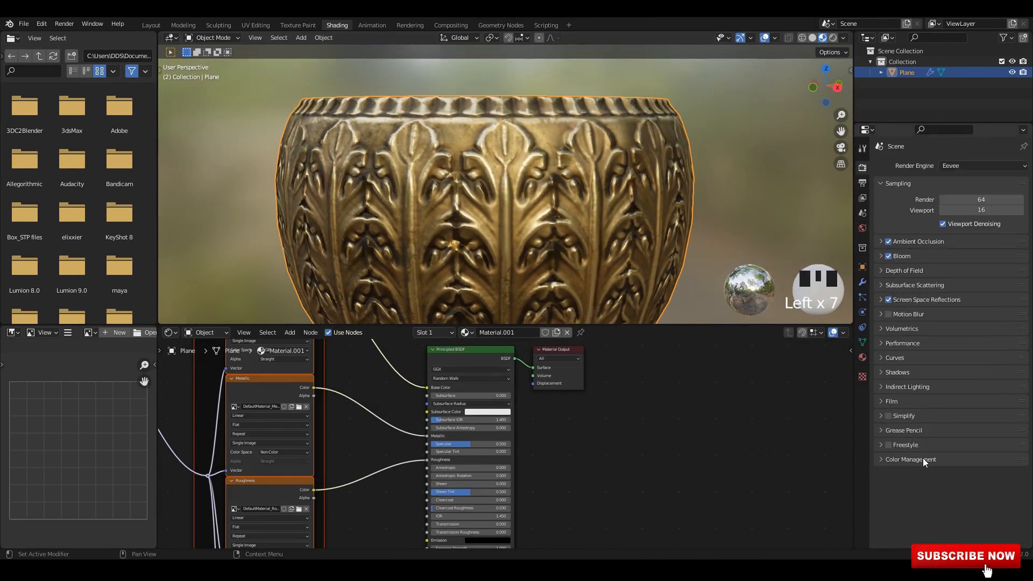
{"action": "left_click_drag", "start_coordinate": [961, 485], "coordinate": [956, 474]}
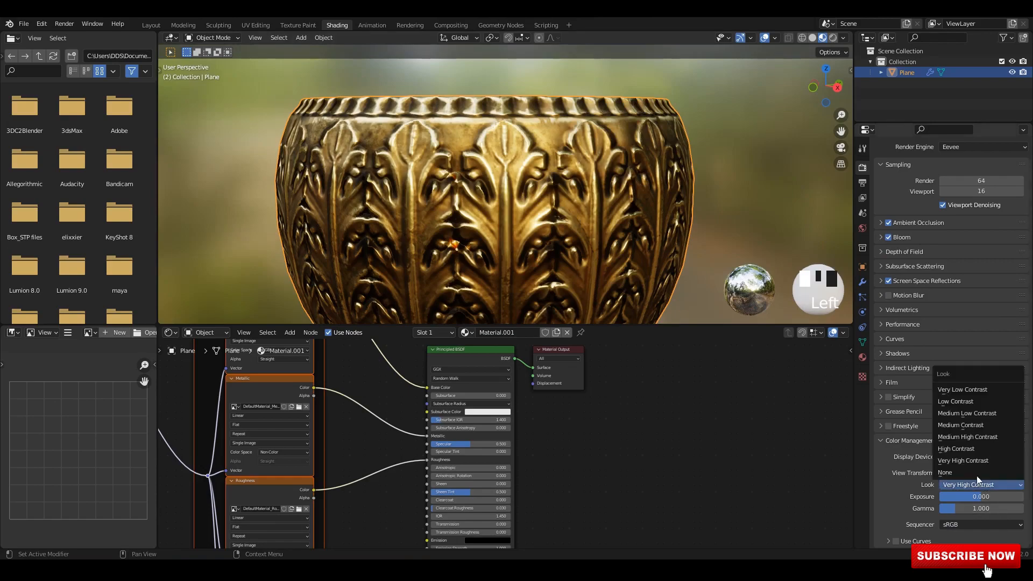
{"action": "left_click", "coordinate": [963, 449]}
Set the strength of the bowl material's Normal Map node to 2 and check the relief.
{"action": "scroll", "coordinate": [709, 147], "scroll_direction": "down", "scroll_amount": 4}
{"action": "left_click", "coordinate": [685, 154]}
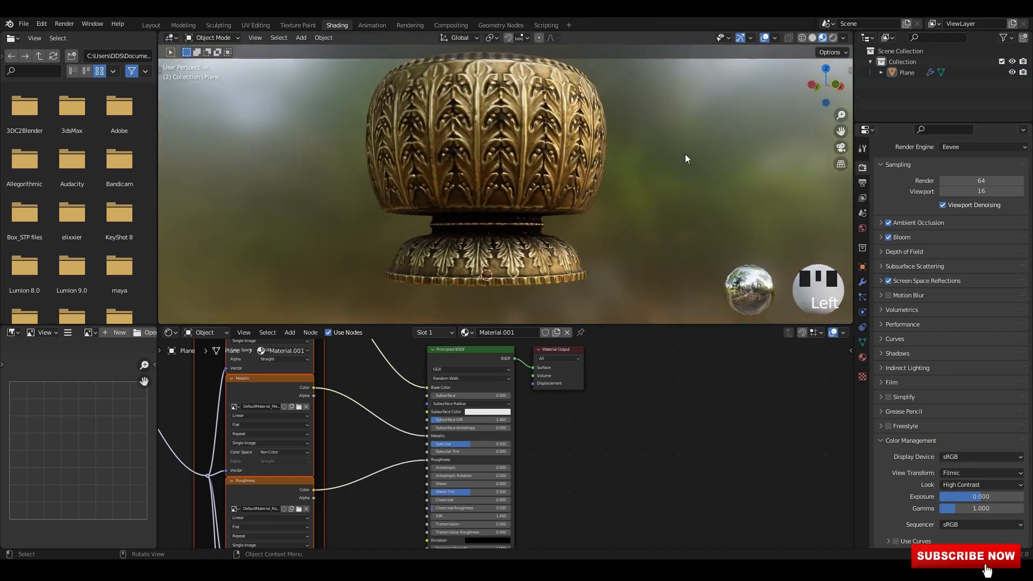
{"action": "scroll", "coordinate": [571, 137], "scroll_direction": "up", "scroll_amount": 4}
{"action": "middle_click_drag", "start_coordinate": [686, 154], "coordinate": [568, 234]}
{"action": "scroll", "coordinate": [572, 202], "scroll_direction": "down", "scroll_amount": 4}
{"action": "scroll", "coordinate": [476, 425], "scroll_direction": "down", "scroll_amount": 3}
{"action": "scroll", "coordinate": [466, 472], "scroll_direction": "up", "scroll_amount": 4}
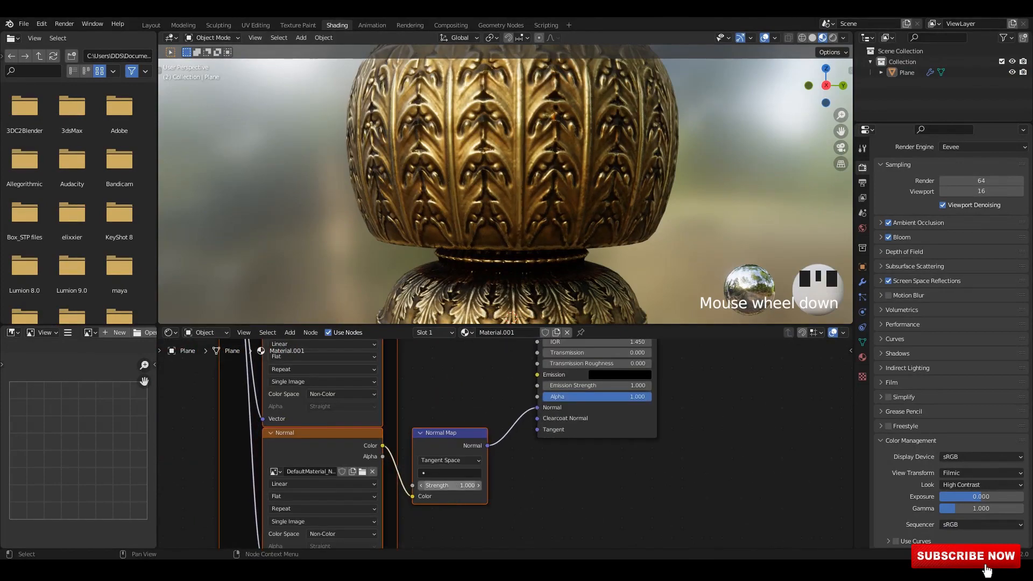
{"action": "mouse_move", "coordinate": [450, 486]}
{"action": "left_mouse_down"}
{"action": "mouse_move", "coordinate": [479, 486]}
{"action": "mouse_move", "coordinate": [464, 485]}
{"action": "left_mouse_up"}
{"action": "scroll", "coordinate": [553, 171], "scroll_direction": "up", "scroll_amount": 2}
{"action": "scroll", "coordinate": [597, 161], "scroll_direction": "down", "scroll_amount": 7}
{"action": "middle_click_drag", "start_coordinate": [597, 156], "coordinate": [603, 186]}
Show the textured bowl in Material Preview in the Layout workspace, check its surface and return to the Shading workspace.
{"action": "left_click", "coordinate": [152, 25]}
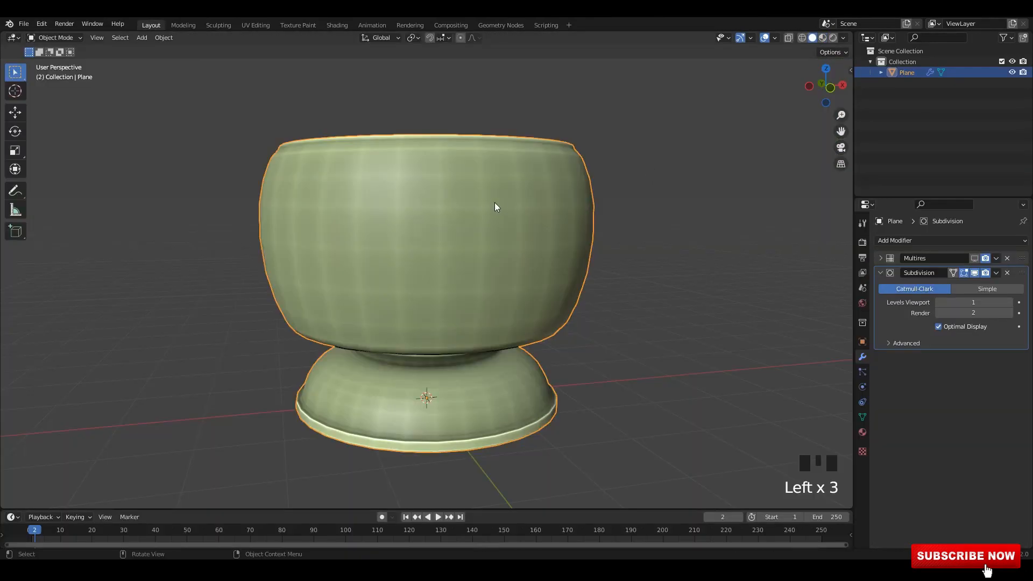
{"action": "left_click", "coordinate": [823, 38]}
{"action": "left_click", "coordinate": [694, 124]}
{"action": "middle_click_drag", "start_coordinate": [694, 123], "coordinate": [879, 44]}
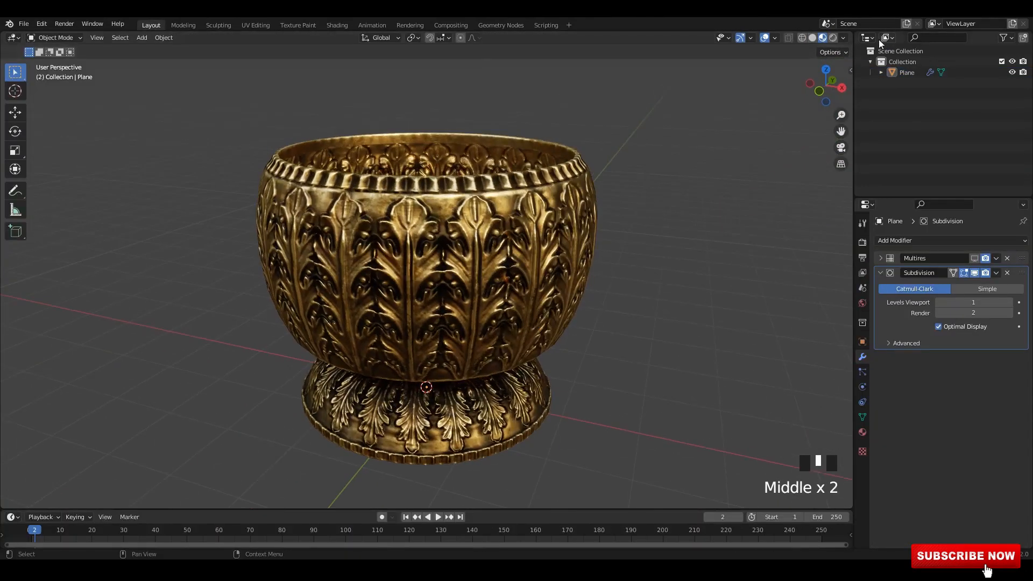
{"action": "left_click", "coordinate": [842, 38]}
{"action": "middle_click_drag", "start_coordinate": [474, 178], "coordinate": [409, 70]}
{"action": "middle_click_drag", "start_coordinate": [409, 70], "coordinate": [385, 33], "text": "shift"}
{"action": "left_click", "coordinate": [369, 25]}
{"action": "left_click", "coordinate": [338, 26]}
Inspect the bowl up close in the Shading workspace and raise its viewport HDRI lighting strength to about 1.5.
{"action": "middle_click_drag", "start_coordinate": [468, 185], "coordinate": [685, 207]}
{"action": "scroll", "coordinate": [577, 204], "scroll_direction": "up", "scroll_amount": 5}
{"action": "middle_click_drag", "start_coordinate": [577, 204], "coordinate": [544, 195]}
{"action": "scroll", "coordinate": [635, 190], "scroll_direction": "down", "scroll_amount": 2}
{"action": "left_click", "coordinate": [544, 195]}
{"action": "scroll", "coordinate": [471, 476], "scroll_direction": "up", "scroll_amount": 2}
{"action": "mouse_move", "coordinate": [608, 212]}
{"action": "middle_mouse_down"}
{"action": "mouse_move", "coordinate": [592, 151]}
{"action": "mouse_move", "coordinate": [603, 167]}
{"action": "middle_mouse_up"}
{"action": "double_click", "coordinate": [592, 151]}
{"action": "scroll", "coordinate": [592, 162], "scroll_direction": "down", "scroll_amount": 2}
{"action": "left_click", "coordinate": [843, 37]}
{"action": "left_click_drag", "start_coordinate": [835, 166], "coordinate": [865, 166]}
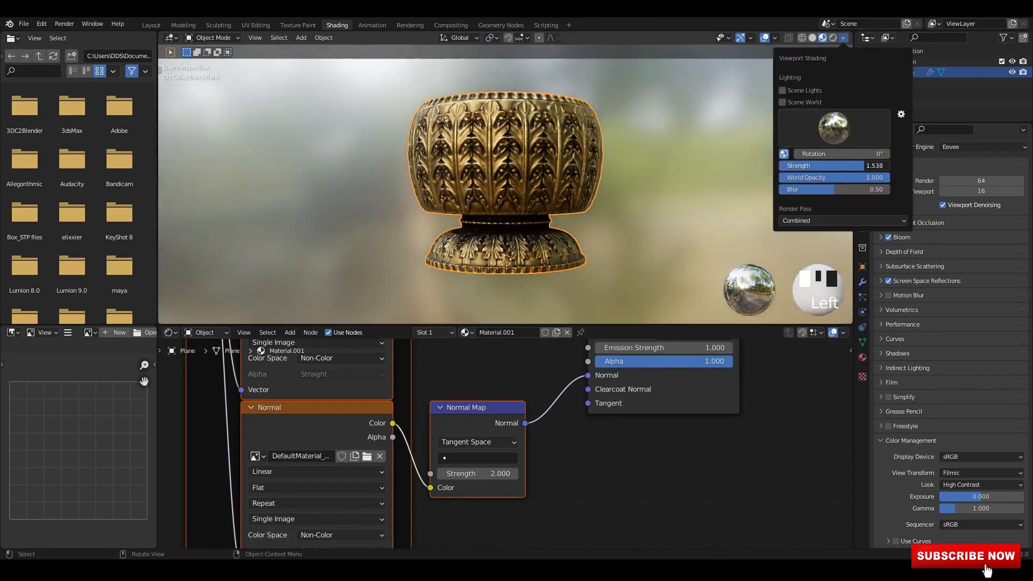
In the Layout workspace, set the viewport HDRI rotation to about 64.6° and its strength to 2.
{"action": "left_click", "coordinate": [151, 25]}
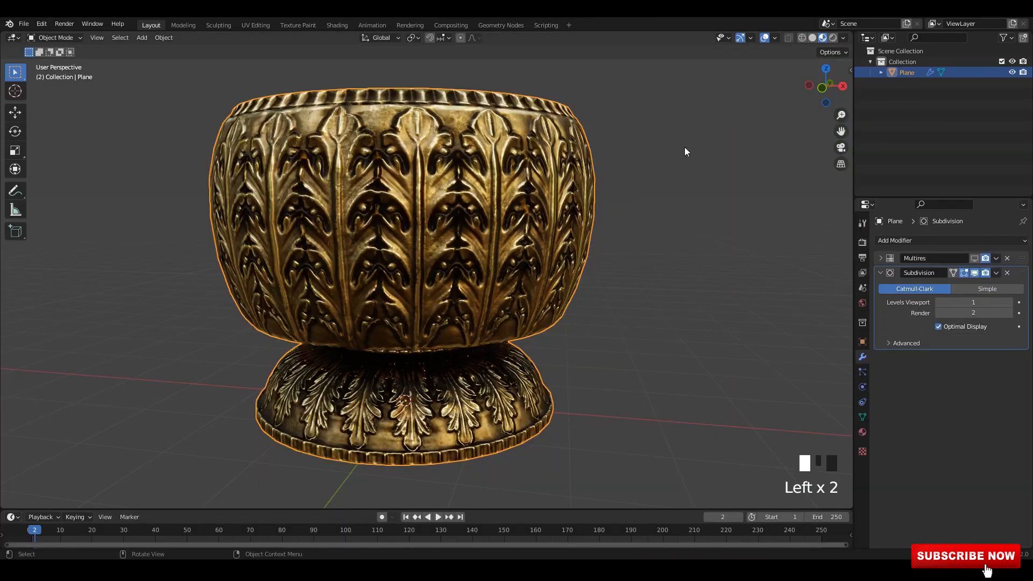
{"action": "key", "text": "grave"}
{"action": "mouse_move", "coordinate": [600, 268]}
{"action": "middle_mouse_down"}
{"action": "mouse_move", "coordinate": [431, 164]}
{"action": "mouse_move", "coordinate": [442, 161]}
{"action": "middle_mouse_up"}
{"action": "left_click", "coordinate": [843, 37]}
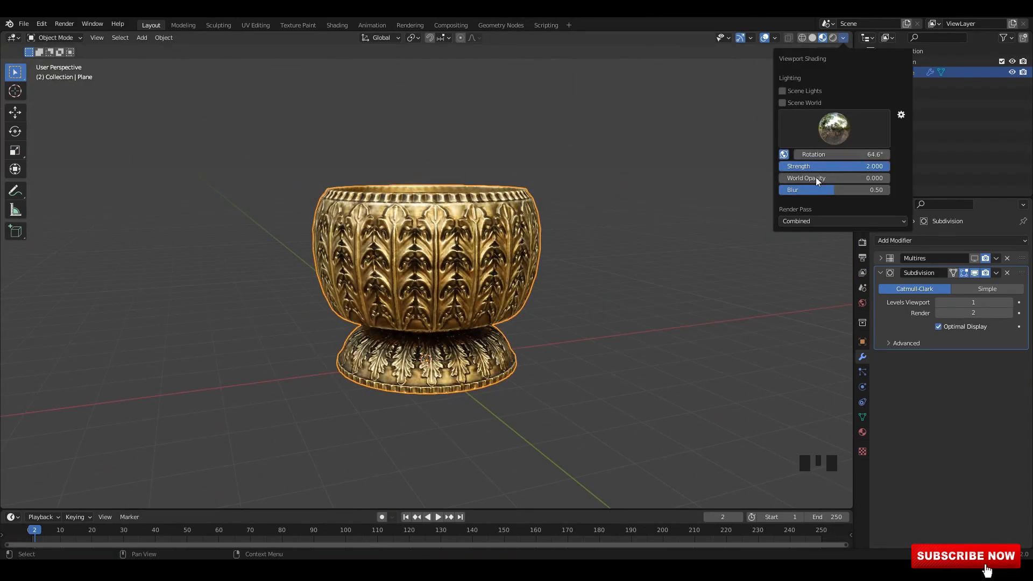
Add a plane beneath the bowl and scale it up into a large floor.
{"action": "key", "text": "shift+a"}
{"action": "left_click", "coordinate": [299, 85]}
{"action": "middle_click_drag", "start_coordinate": [299, 85], "coordinate": [538, 226]}
{"action": "key", "text": "s"}
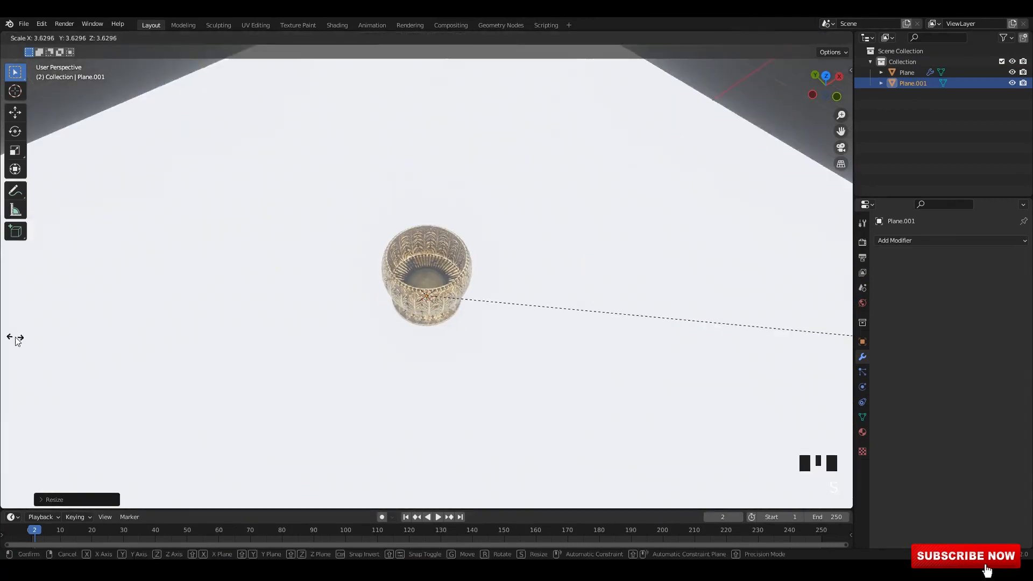
{"action": "left_click", "coordinate": [17, 340]}
{"action": "scroll", "coordinate": [16, 340], "scroll_direction": "down", "scroll_amount": 3}
Give the floor plane a new material with a very dark base color in the Shading workspace.
{"action": "left_click", "coordinate": [337, 25]}
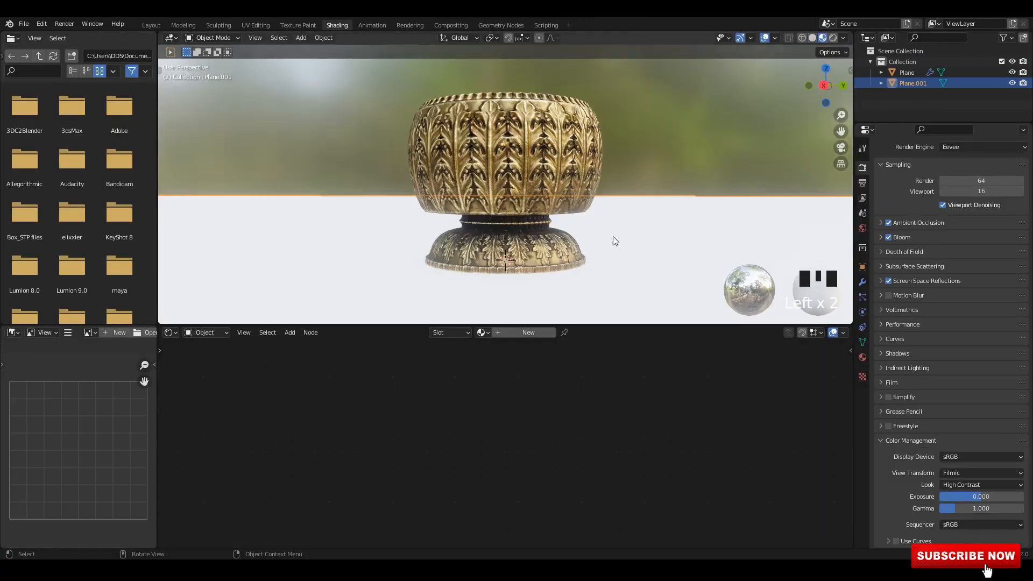
{"action": "left_click", "coordinate": [533, 334]}
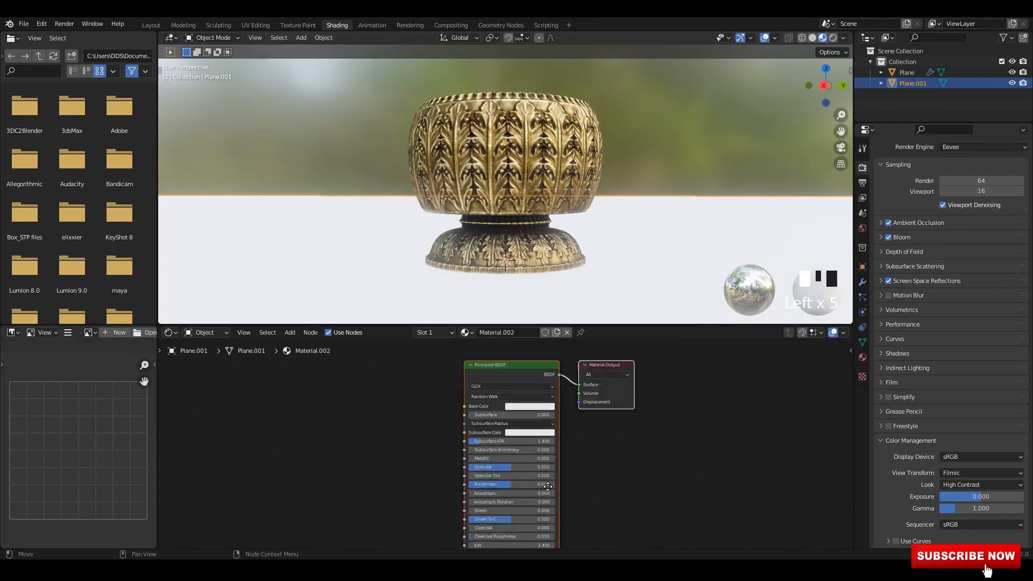
{"action": "left_click_drag", "start_coordinate": [590, 312], "coordinate": [590, 355]}
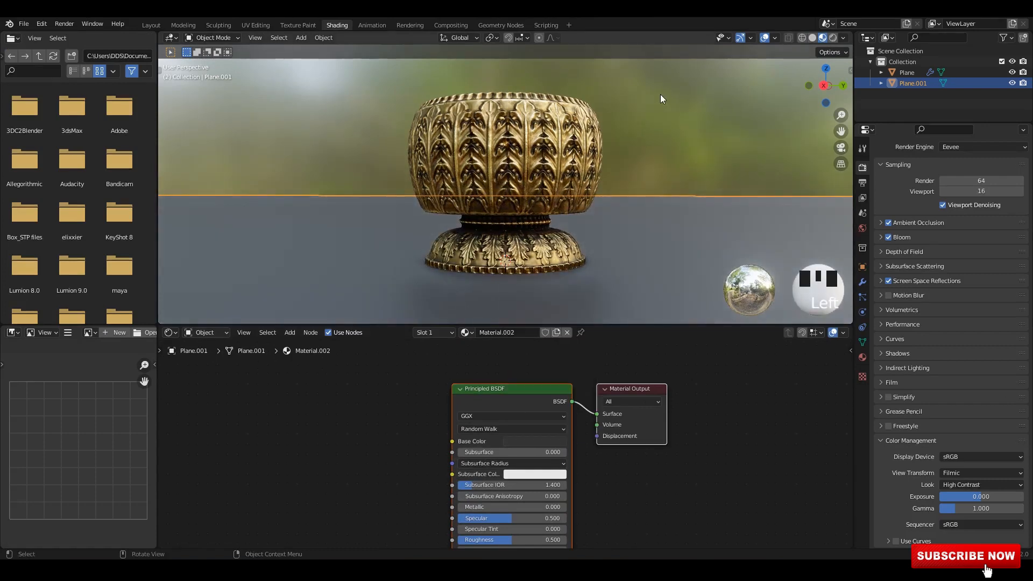
Duplicate the bowl in right orthographic view and rotate the copy 90° onto its side.
{"action": "scroll", "coordinate": [536, 218], "scroll_direction": "up", "scroll_amount": 3}
{"action": "left_click", "coordinate": [536, 218]}
{"action": "middle_click_drag", "start_coordinate": [536, 218], "coordinate": [560, 215], "text": "alt"}
{"action": "key", "text": "shift+d"}
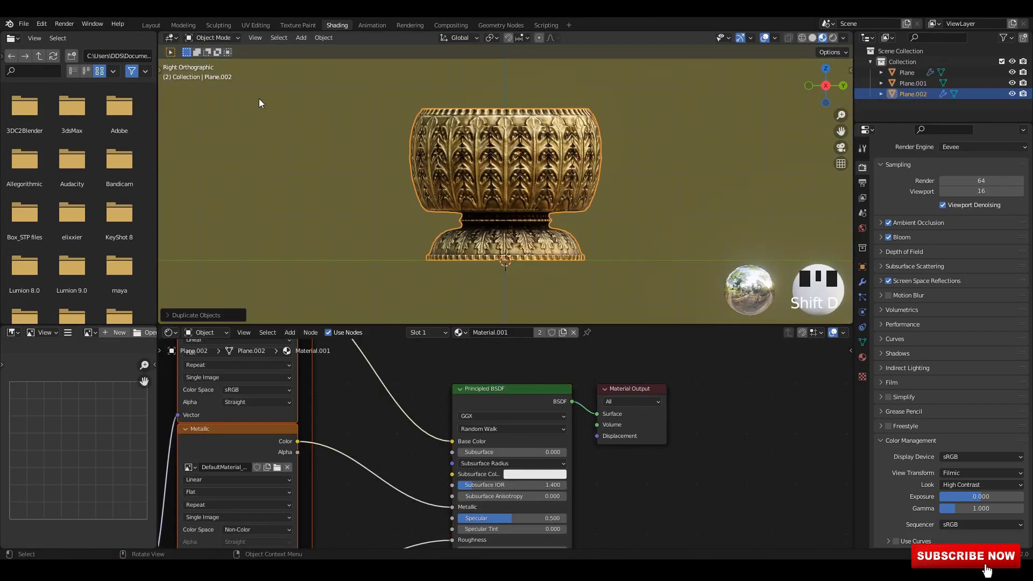
{"action": "middle_click_drag", "start_coordinate": [540, 174], "coordinate": [452, 155], "text": "shift"}
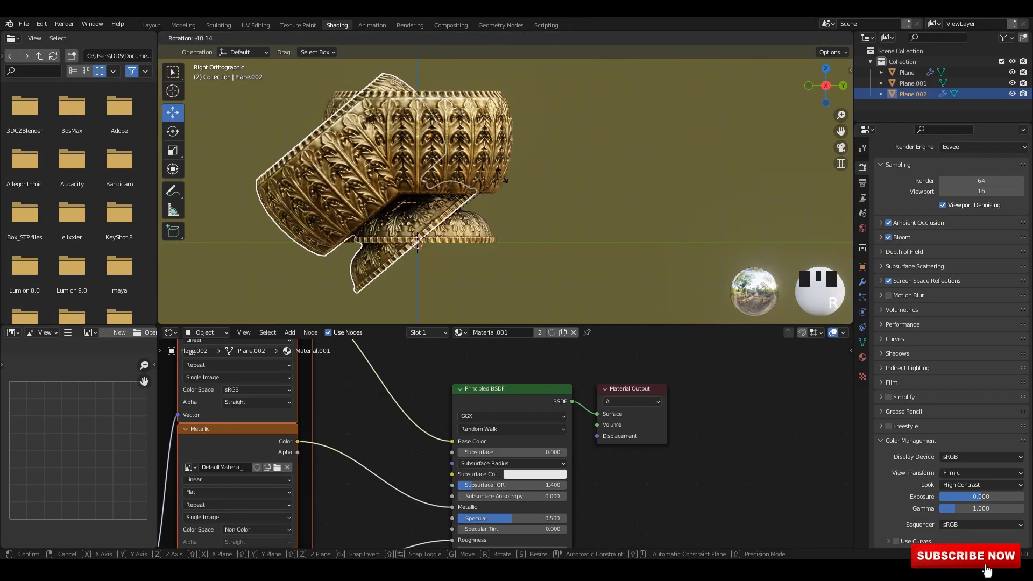
{"action": "type", "text": "90"}
{"action": "key", "text": "Return"}
Move the sideways bowl next to the upright one and lower it so it rests near floor level.
{"action": "left_click_drag", "start_coordinate": [453, 225], "coordinate": [528, 126]}
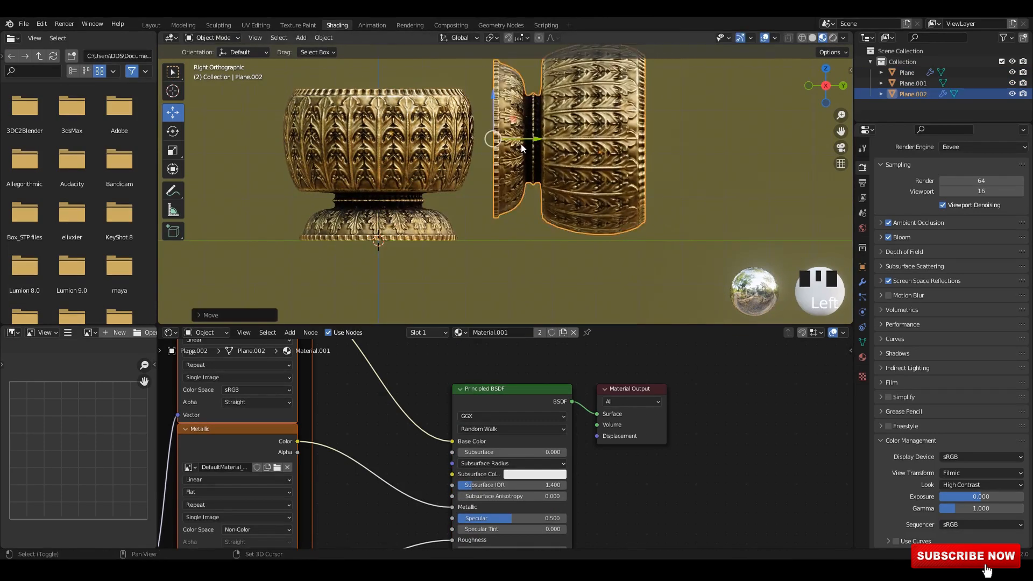
{"action": "middle_click_drag", "start_coordinate": [521, 149], "coordinate": [505, 198], "text": "shift"}
{"action": "scroll", "coordinate": [504, 191], "scroll_direction": "up", "scroll_amount": 1}
{"action": "left_click_drag", "start_coordinate": [508, 190], "coordinate": [497, 191]}
{"action": "middle_click_drag", "start_coordinate": [477, 166], "coordinate": [463, 142], "text": "shift"}
{"action": "left_click_drag", "start_coordinate": [451, 127], "coordinate": [451, 132]}
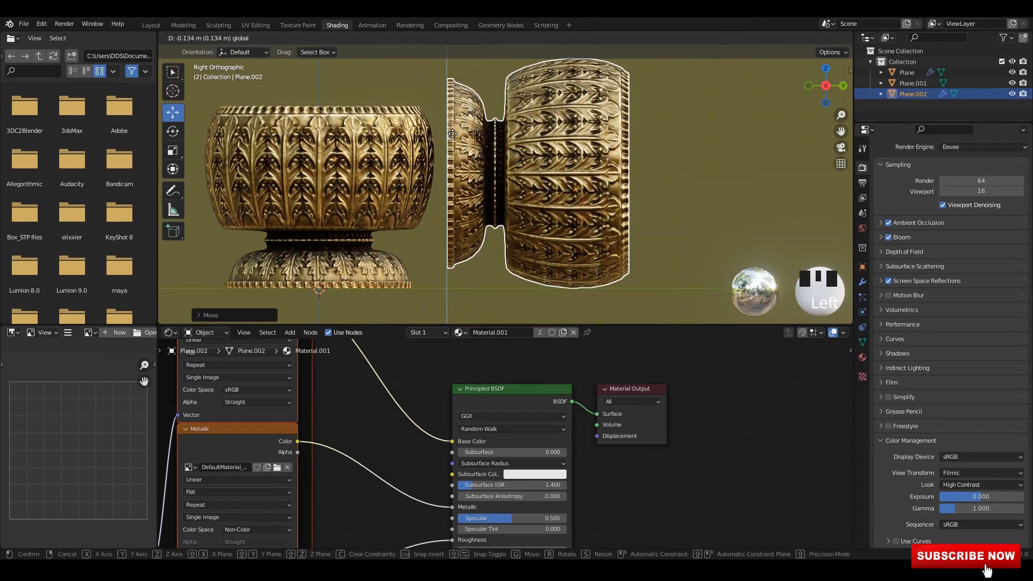
{"action": "left_click_drag", "start_coordinate": [489, 174], "coordinate": [473, 174]}
{"action": "left_click", "coordinate": [628, 154]}
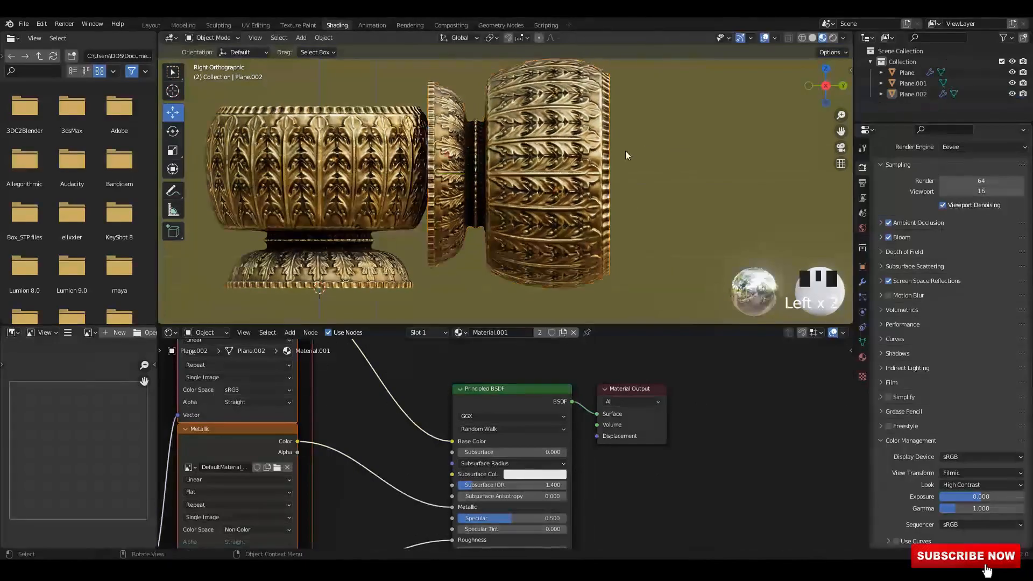
Rotate the sideways bowl so its open mouth faces forward while leaning against the upright bowl.
{"action": "middle_click_drag", "start_coordinate": [627, 154], "coordinate": [487, 210]}
{"action": "left_click", "coordinate": [563, 157]}
{"action": "scroll", "coordinate": [563, 157], "scroll_direction": "up", "scroll_amount": 1}
{"action": "key", "text": "r"}
{"action": "left_click", "coordinate": [544, 209]}
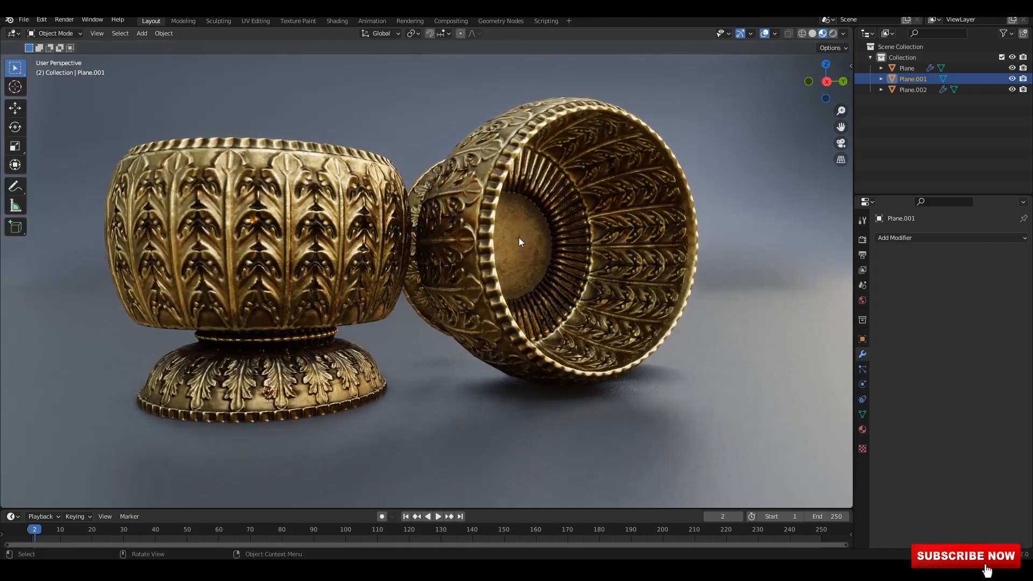
Set the viewport HDRI rotation to about 45.8° and save the file.
{"action": "mouse_move", "coordinate": [518, 237]}
{"action": "middle_mouse_down"}
{"action": "mouse_move", "coordinate": [563, 253]}
{"action": "mouse_move", "coordinate": [557, 226]}
{"action": "middle_mouse_up"}
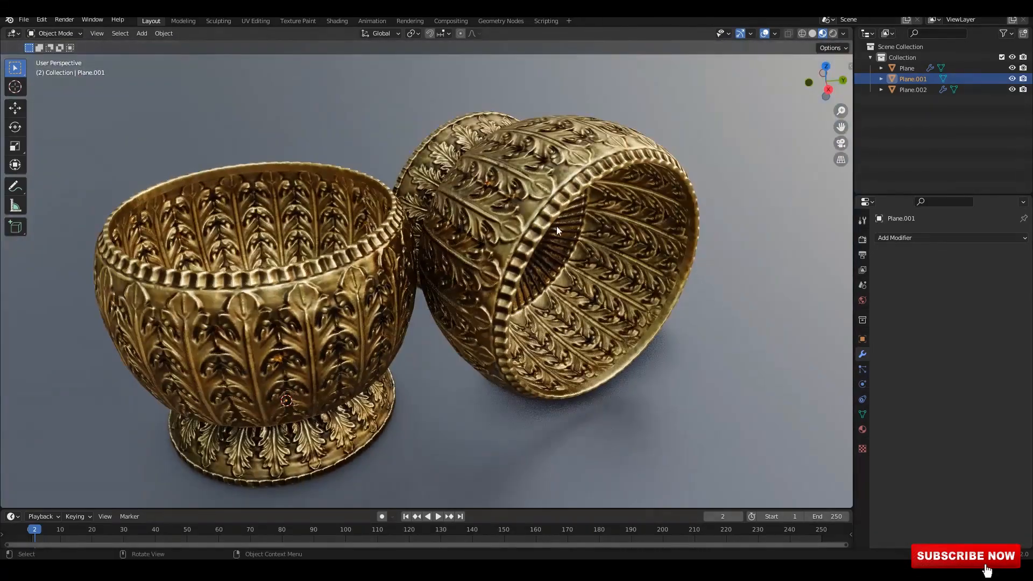
{"action": "left_click", "coordinate": [843, 34]}
{"action": "mouse_move", "coordinate": [821, 149]}
{"action": "left_mouse_down"}
{"action": "mouse_move", "coordinate": [861, 148]}
{"action": "mouse_move", "coordinate": [836, 149]}
{"action": "left_mouse_up"}
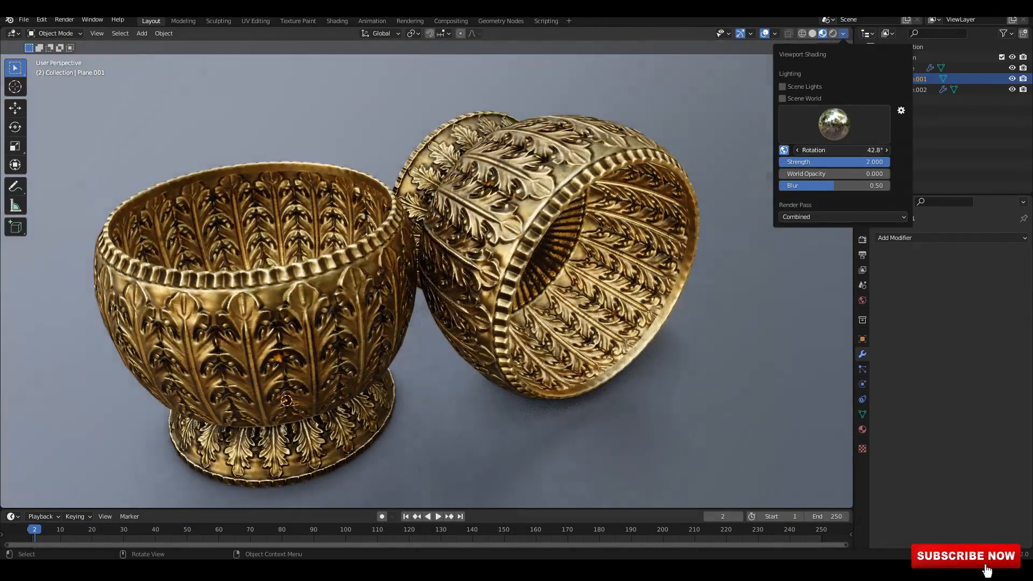
{"action": "mouse_move", "coordinate": [505, 232]}
{"action": "middle_mouse_down", "text": "shift"}
{"action": "mouse_move", "coordinate": [518, 202]}
{"action": "mouse_move", "coordinate": [494, 198]}
{"action": "mouse_move", "coordinate": [487, 241]}
{"action": "mouse_move", "coordinate": [476, 206]}
{"action": "middle_mouse_up", "text": "shift"}
{"action": "key", "text": "ctrl+s"}
Enter an HDRI strength of 2, hide the viewport toolbar and view both bowls from several angles.
{"action": "left_click", "coordinate": [843, 34]}
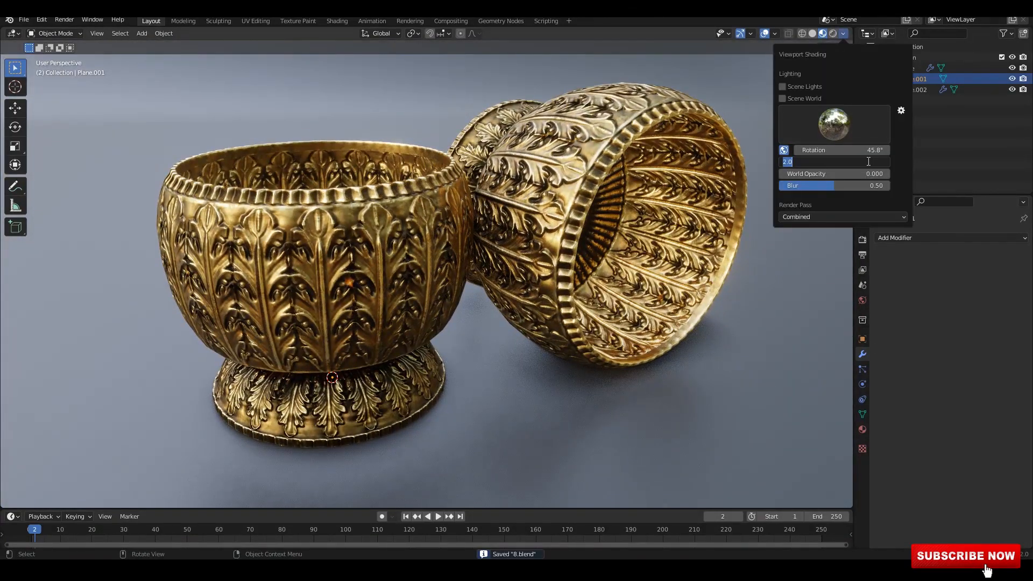
{"action": "key", "text": "Return"}
{"action": "mouse_move", "coordinate": [753, 183]}
{"action": "middle_mouse_down"}
{"action": "mouse_move", "coordinate": [604, 202]}
{"action": "mouse_move", "coordinate": [476, 172]}
{"action": "mouse_move", "coordinate": [487, 174]}
{"action": "mouse_move", "coordinate": [487, 106]}
{"action": "mouse_move", "coordinate": [509, 97]}
{"action": "middle_mouse_up"}
{"action": "key", "text": "t"}
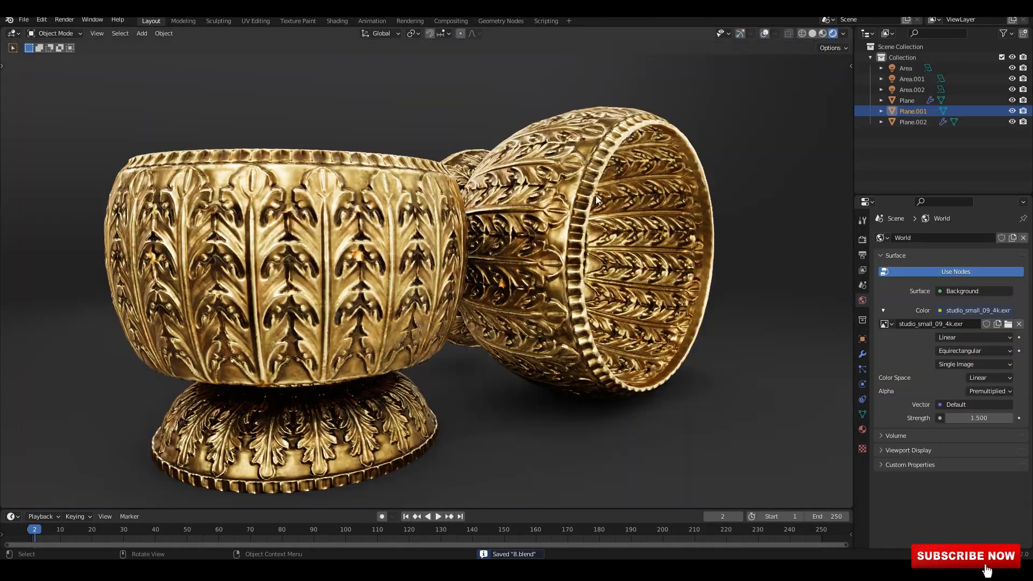
{"action": "middle_click_drag", "start_coordinate": [596, 195], "coordinate": [518, 51]}
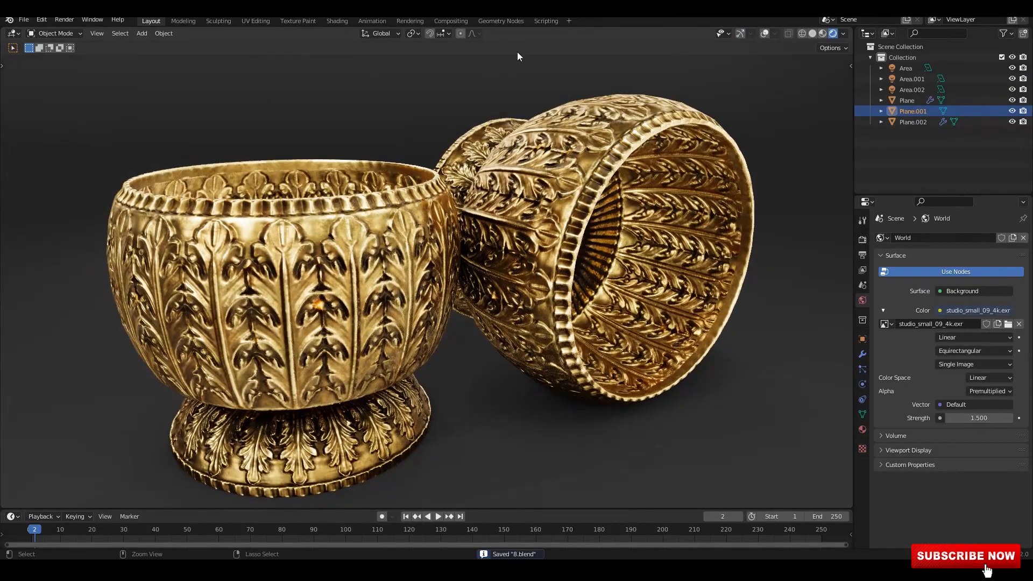
Display both bowls as wireframe with X-ray and examine their mesh density.
{"action": "left_click", "coordinate": [802, 34]}
{"action": "key", "text": "alt+z"}
{"action": "mouse_move", "coordinate": [762, 171]}
{"action": "middle_mouse_down"}
{"action": "mouse_move", "coordinate": [576, 183]}
{"action": "mouse_move", "coordinate": [716, 172]}
{"action": "mouse_move", "coordinate": [556, 224]}
{"action": "mouse_move", "coordinate": [474, 218]}
{"action": "middle_mouse_up"}
{"action": "scroll", "coordinate": [716, 172], "scroll_direction": "down", "scroll_amount": 1}
{"action": "left_click", "coordinate": [886, 86]}
{"action": "key", "text": "Tab"}
Show the bowls in Solid shading with Texture color and examine the base color without lighting effects.
{"action": "left_click", "coordinate": [813, 33]}
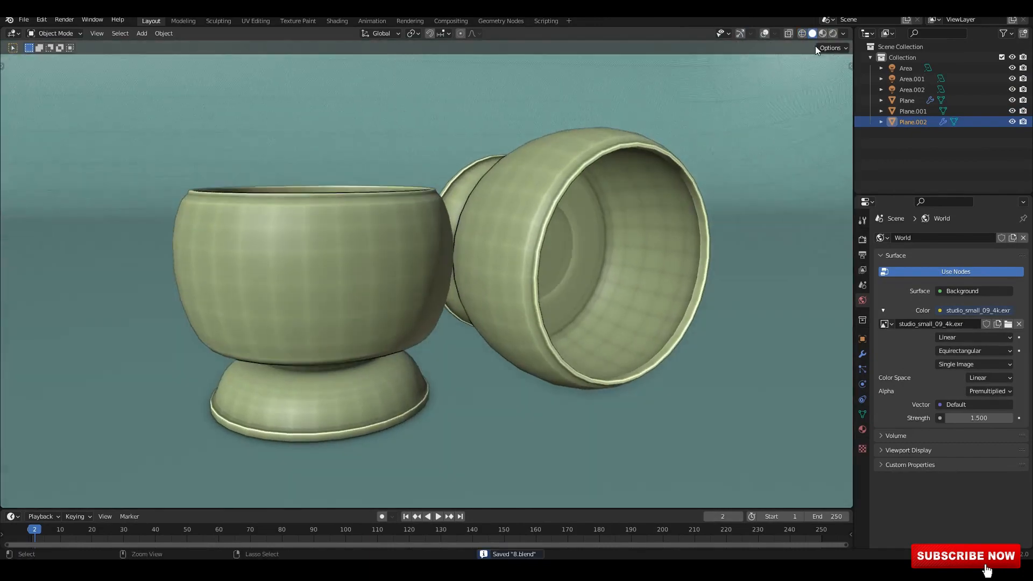
{"action": "left_click", "coordinate": [844, 33]}
{"action": "left_click", "coordinate": [883, 179]}
{"action": "middle_click_drag", "start_coordinate": [673, 223], "coordinate": [589, 207]}
{"action": "scroll", "coordinate": [592, 208], "scroll_direction": "up", "scroll_amount": 2}
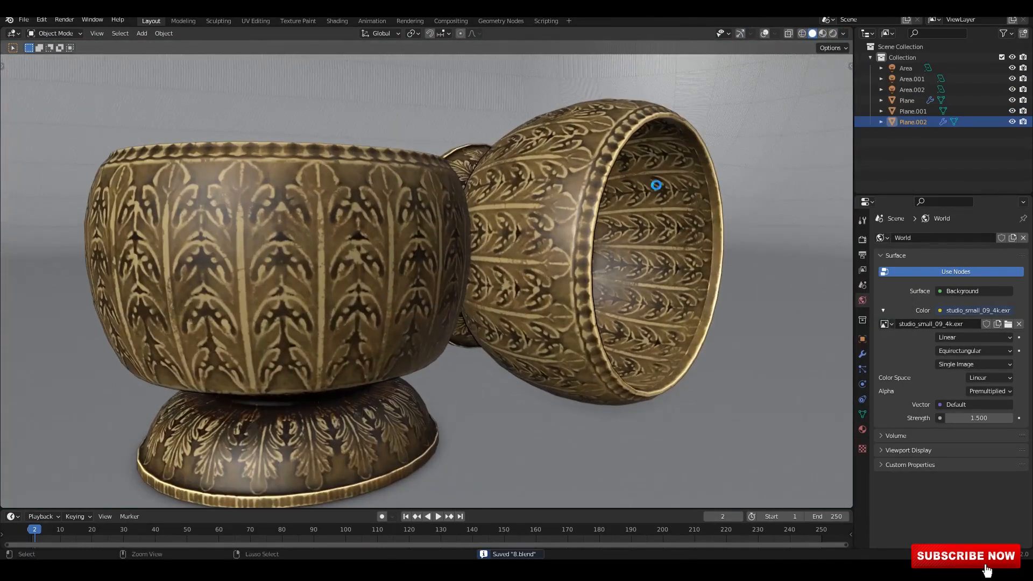
Preview the bowls in Material Preview, save the file and return to Rendered shading.
{"action": "left_click", "coordinate": [823, 33]}
{"action": "mouse_move", "coordinate": [714, 180]}
{"action": "middle_mouse_down"}
{"action": "mouse_move", "coordinate": [632, 176]}
{"action": "mouse_move", "coordinate": [648, 275]}
{"action": "mouse_move", "coordinate": [658, 189]}
{"action": "mouse_move", "coordinate": [570, 167]}
{"action": "mouse_move", "coordinate": [716, 182]}
{"action": "mouse_move", "coordinate": [412, 179]}
{"action": "mouse_move", "coordinate": [579, 205]}
{"action": "middle_mouse_up"}
{"action": "key", "text": "ctrl+s"}
{"action": "key", "text": "shift+z"}
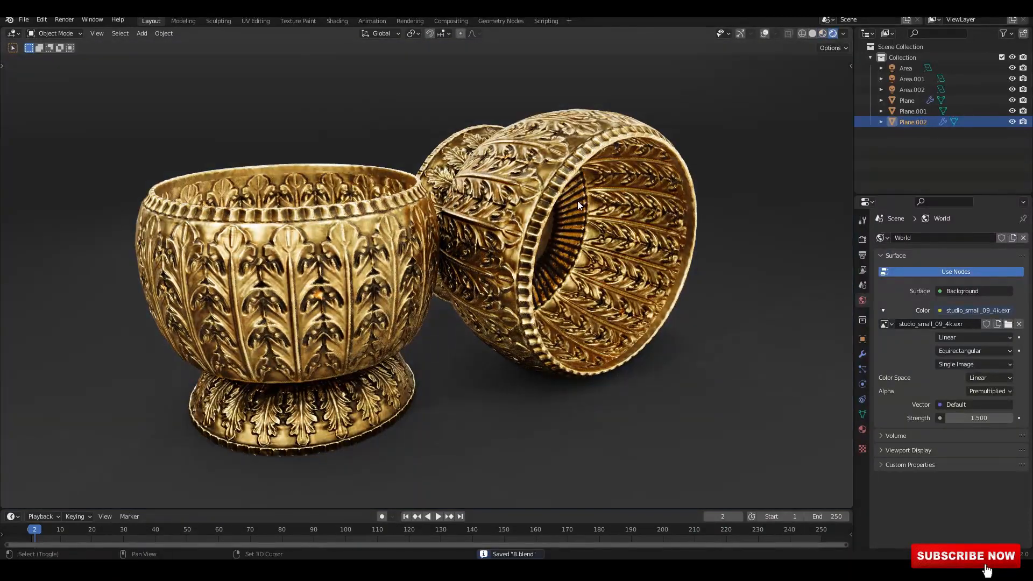
Set the render engine to Cycles and widen the 3D viewport for the rendered preview.
{"action": "left_click", "coordinate": [862, 240]}
{"action": "left_click", "coordinate": [962, 275]}
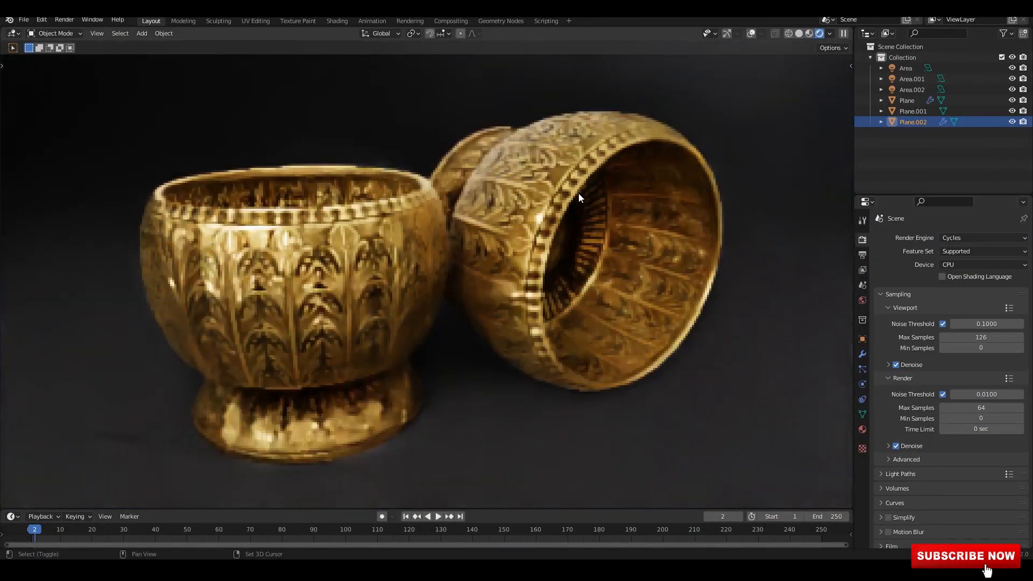
{"action": "left_click_drag", "start_coordinate": [854, 220], "coordinate": [914, 217]}
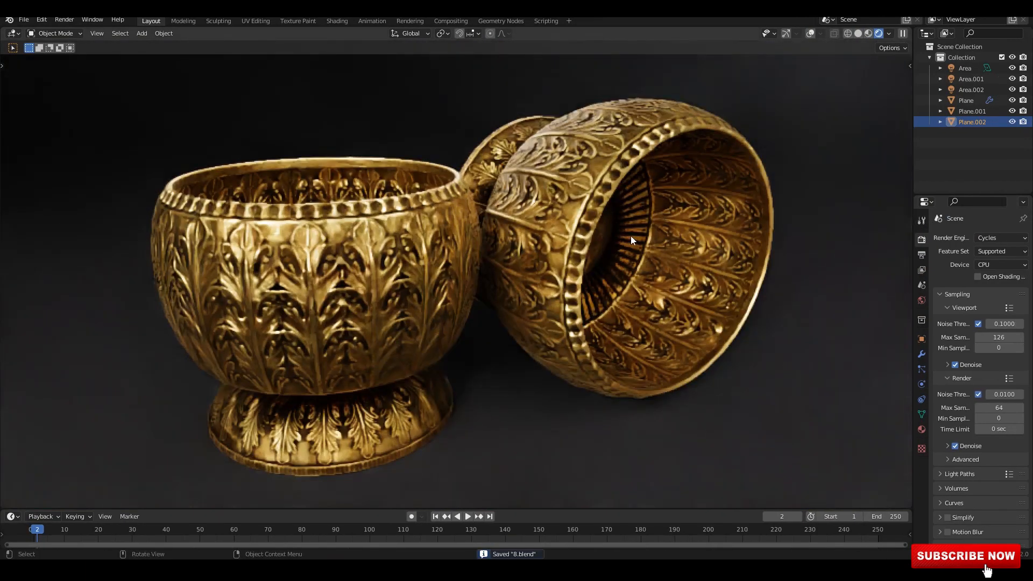